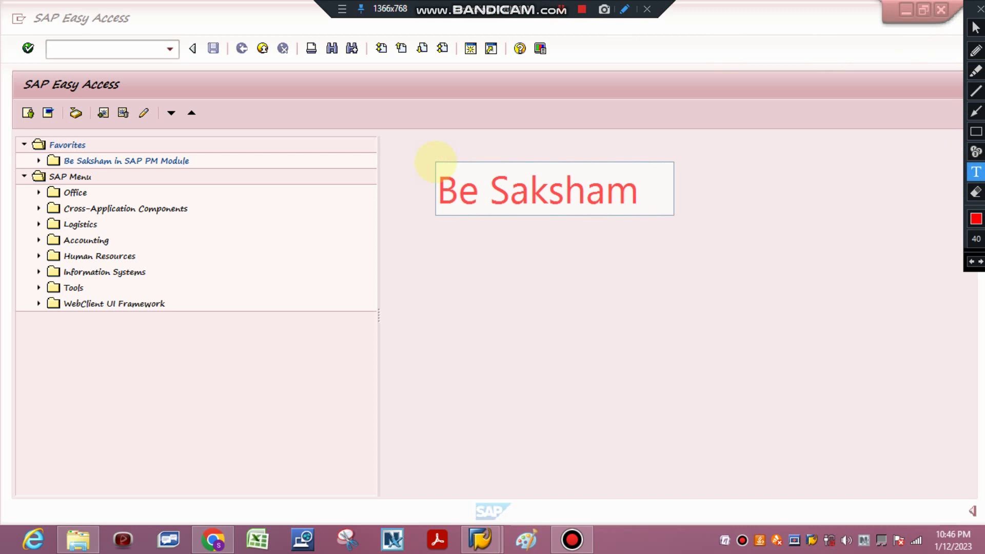
Step: Complete the text annotation as "Be Saksham in SAP PM Module" and erase it from the screen
text(in SAP P)
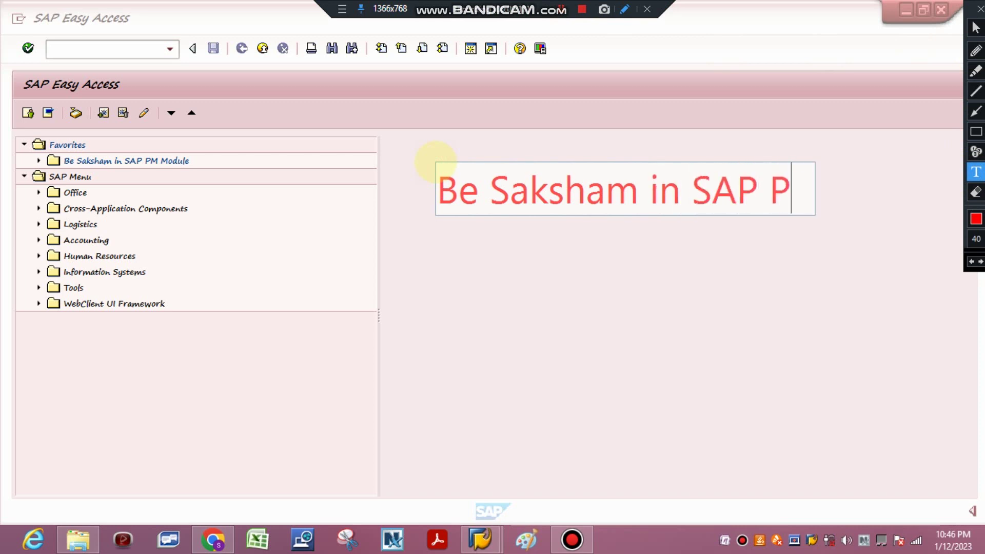
text(M Modue)
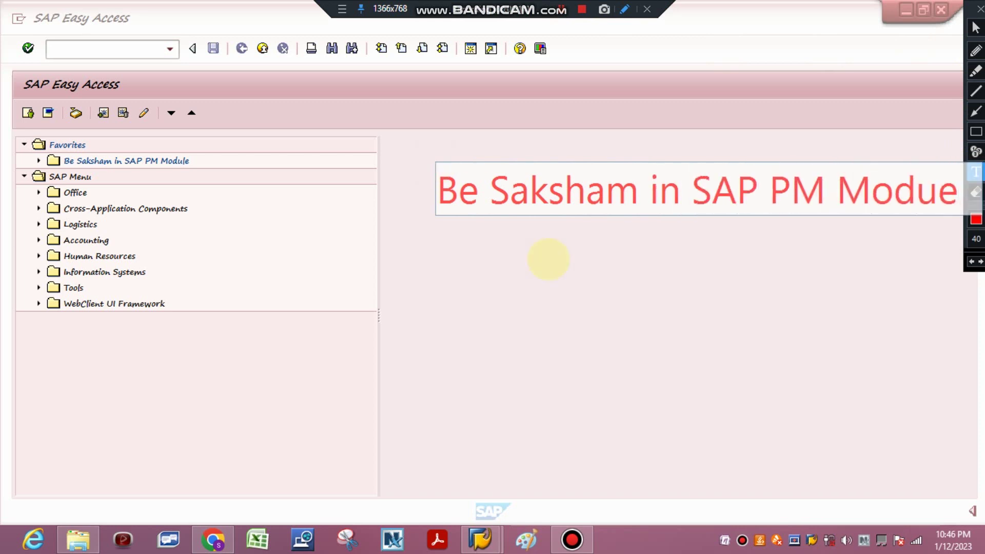
key(BackSpace)
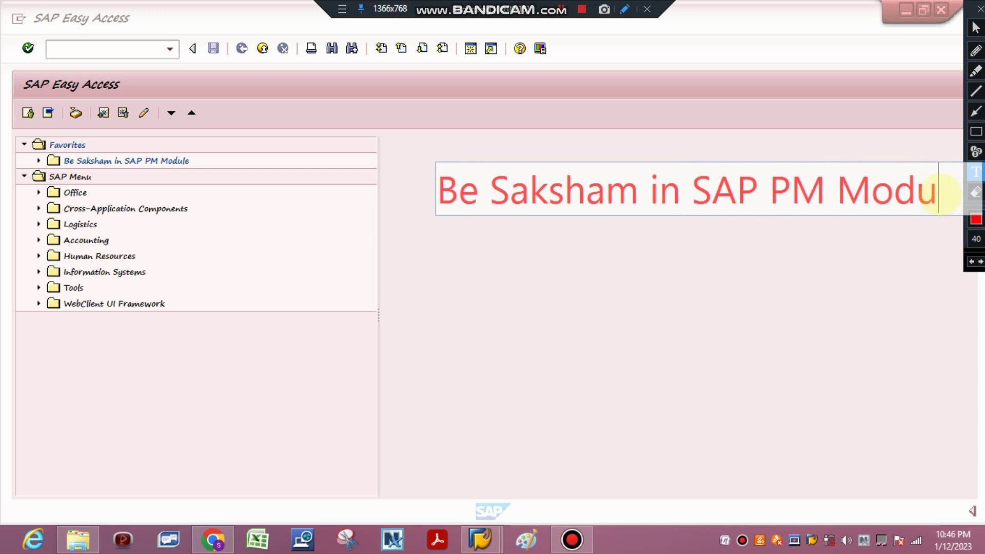
text(le)
click(976, 191)
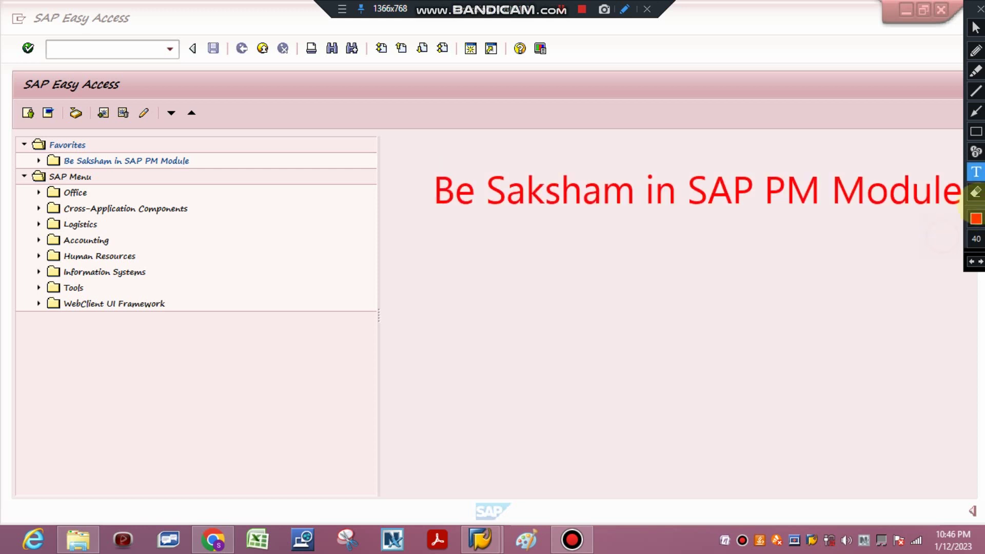
click(400, 151)
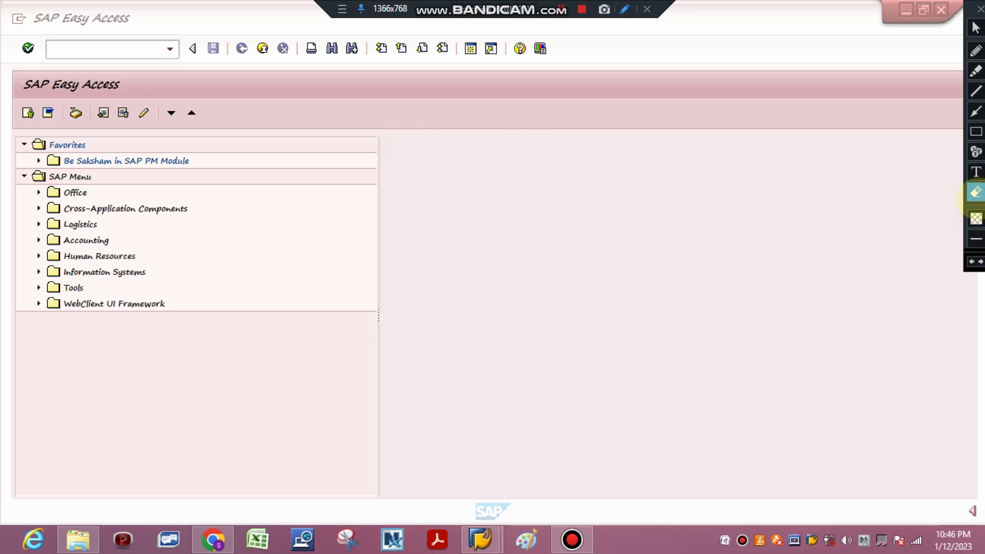
Step: Write the red text annotation "Preventive maintennace plan" in the empty area beside the menu tree and erase it
click(976, 172)
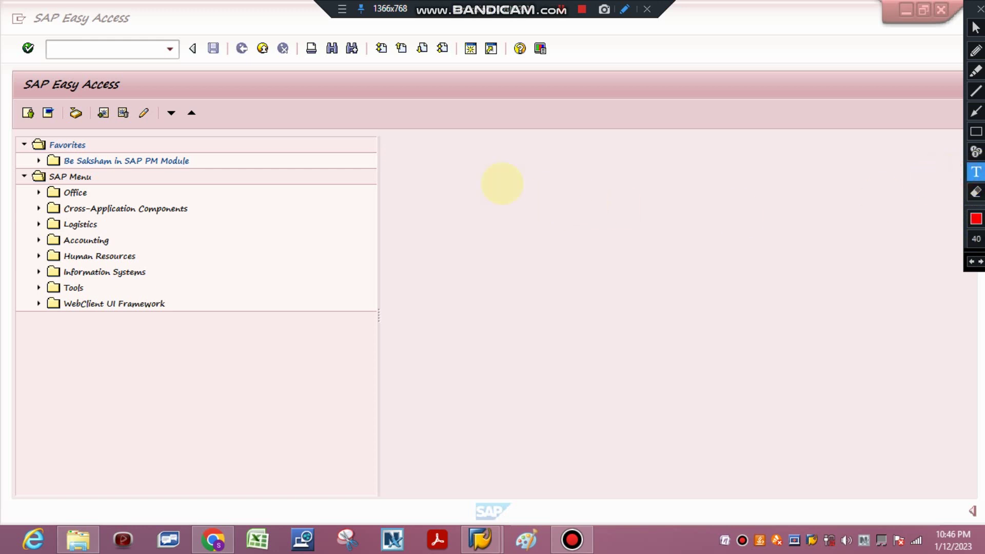
click(487, 179)
text(Pre)
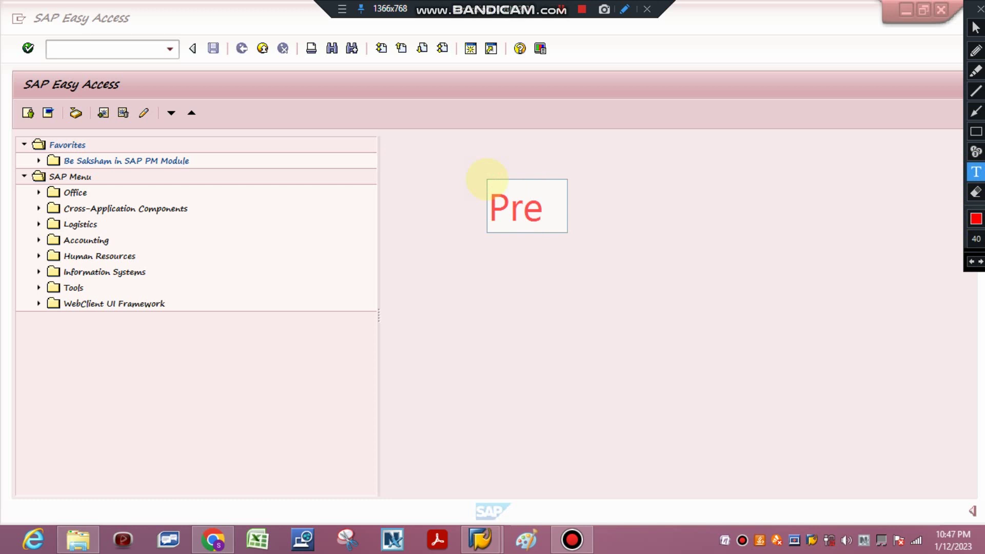
text(vent)
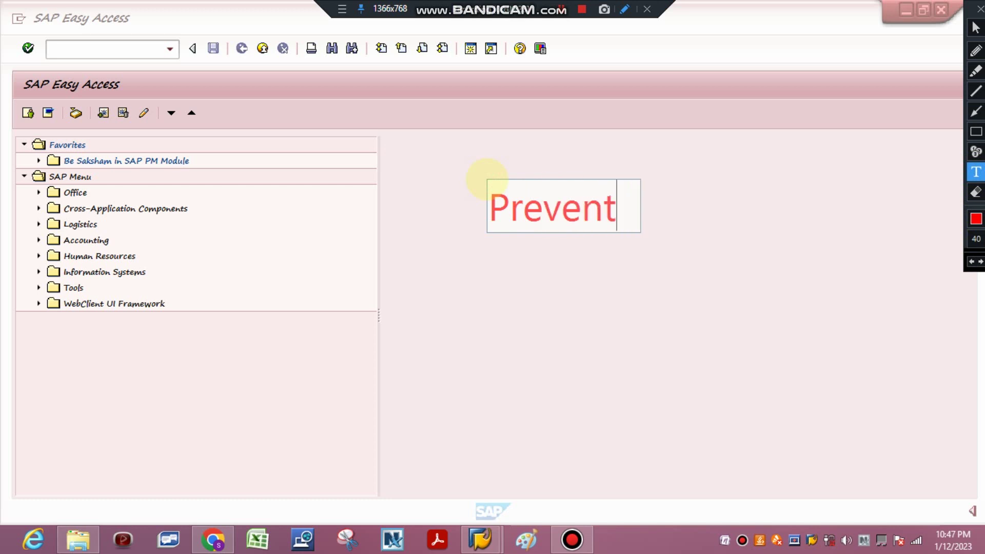
text(ive ma)
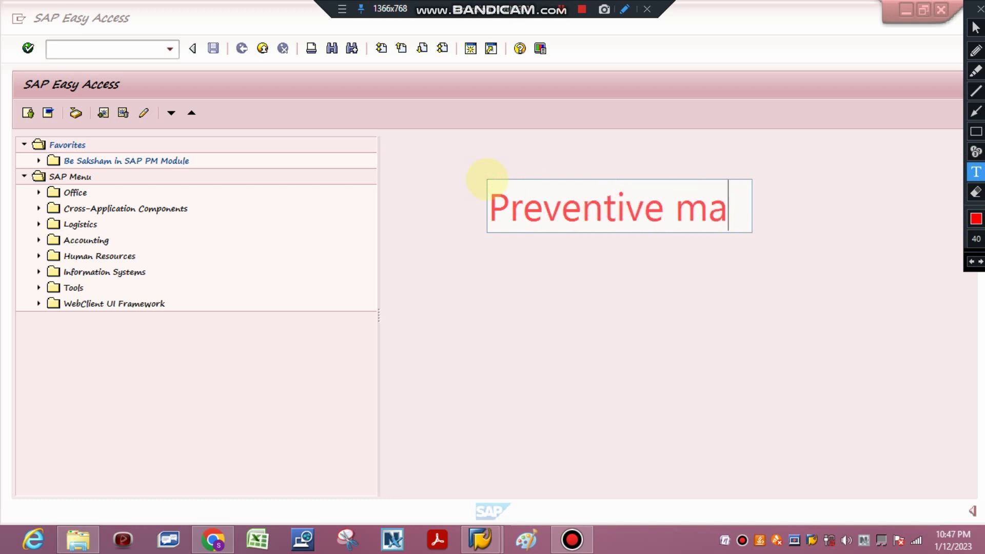
text(intennace plant)
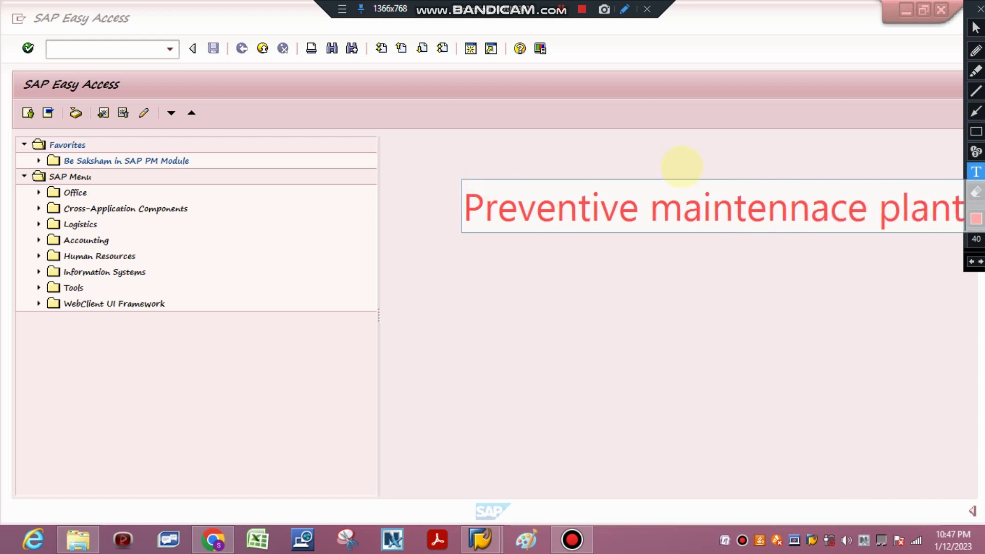
key(BackSpace)
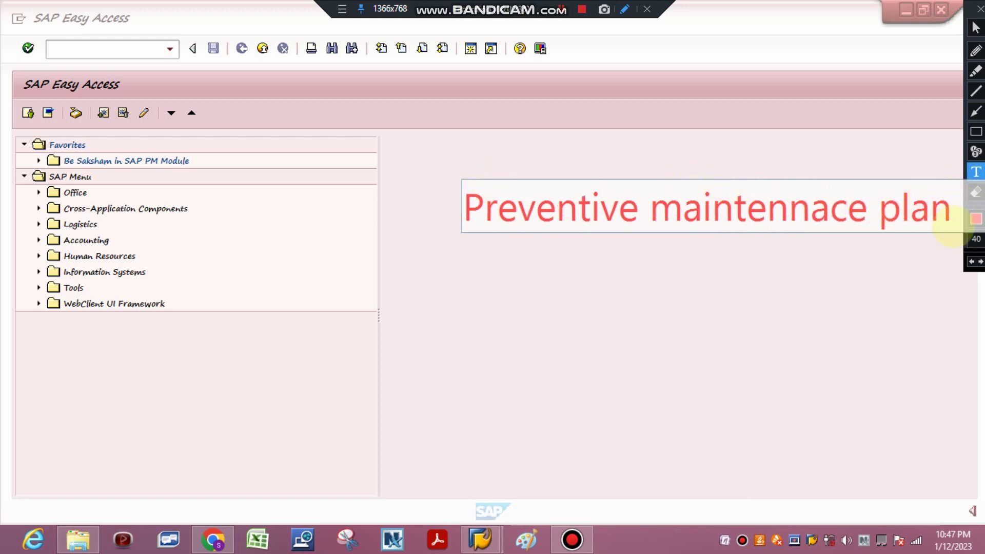
click(976, 192)
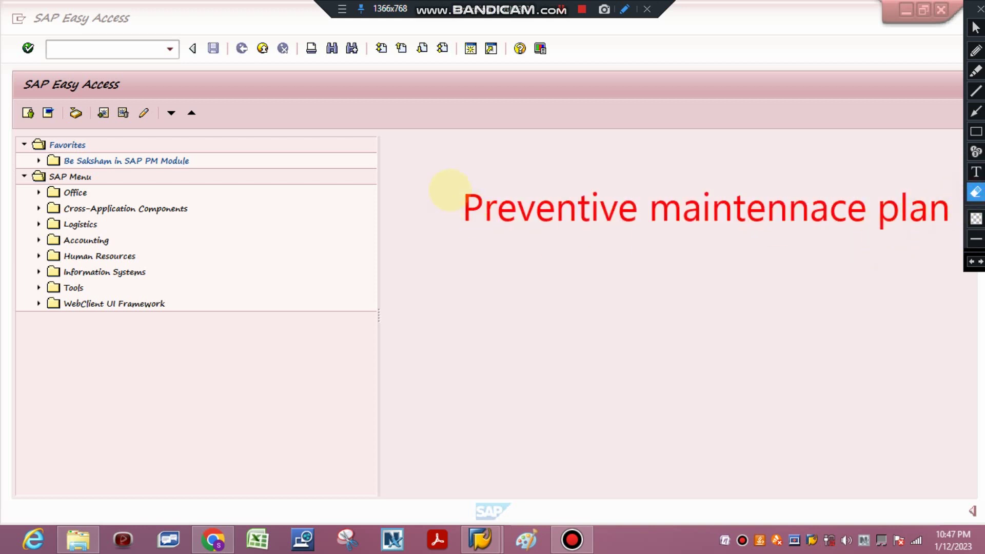
click(444, 183)
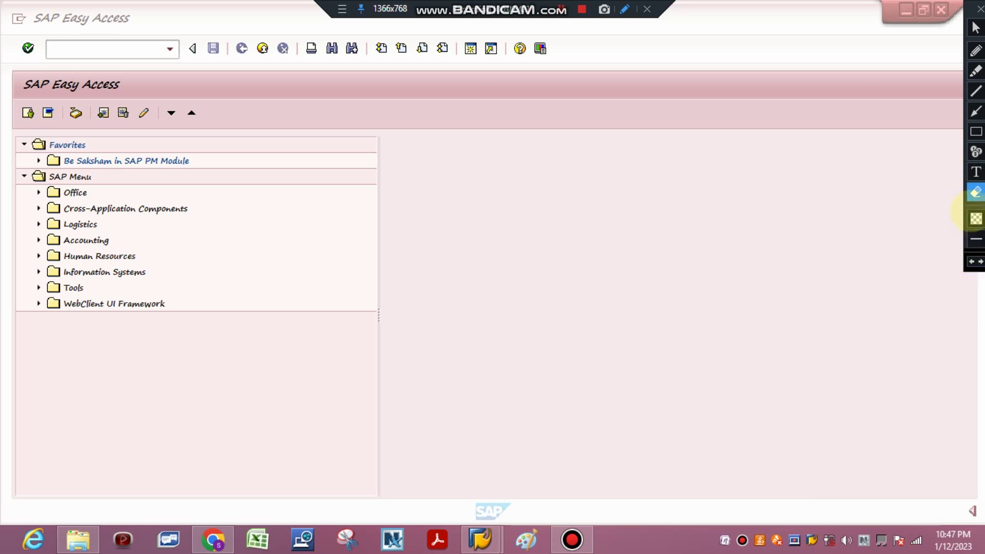
Step: Write the red text annotation "Maintenance Plan" in the empty area beside the menu tree and erase it
click(975, 172)
click(495, 188)
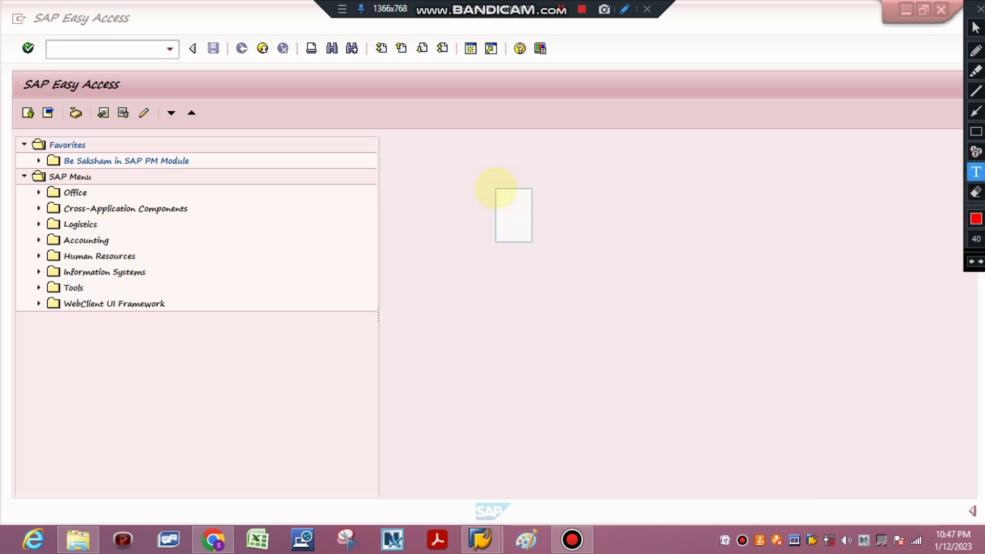
text(Maintenan)
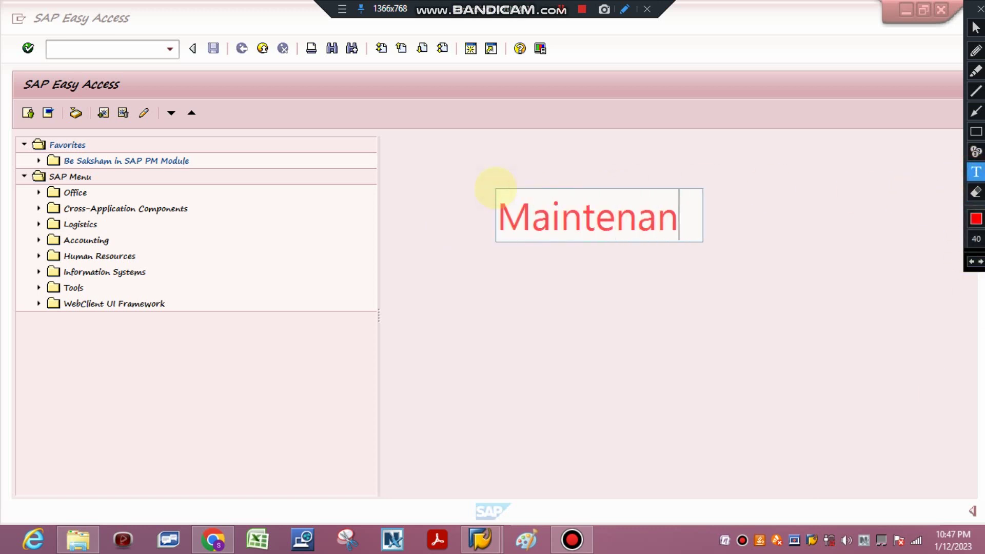
text(ce Plan)
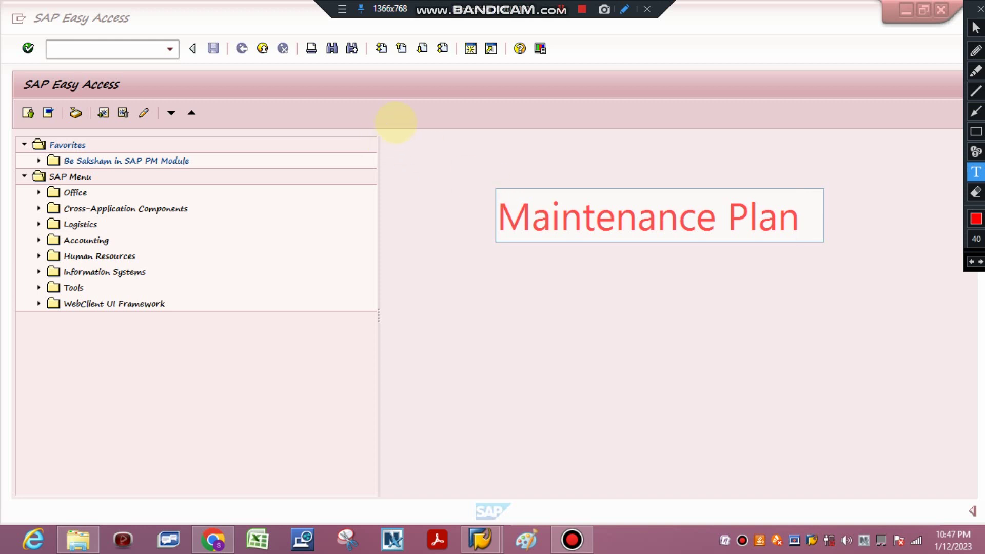
click(121, 45)
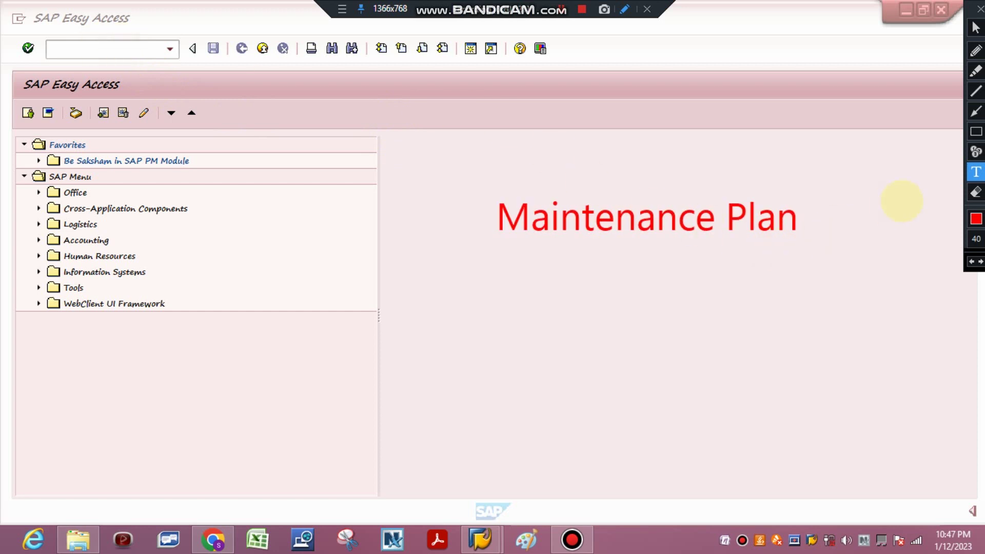
click(976, 193)
drag(468, 169, 904, 274)
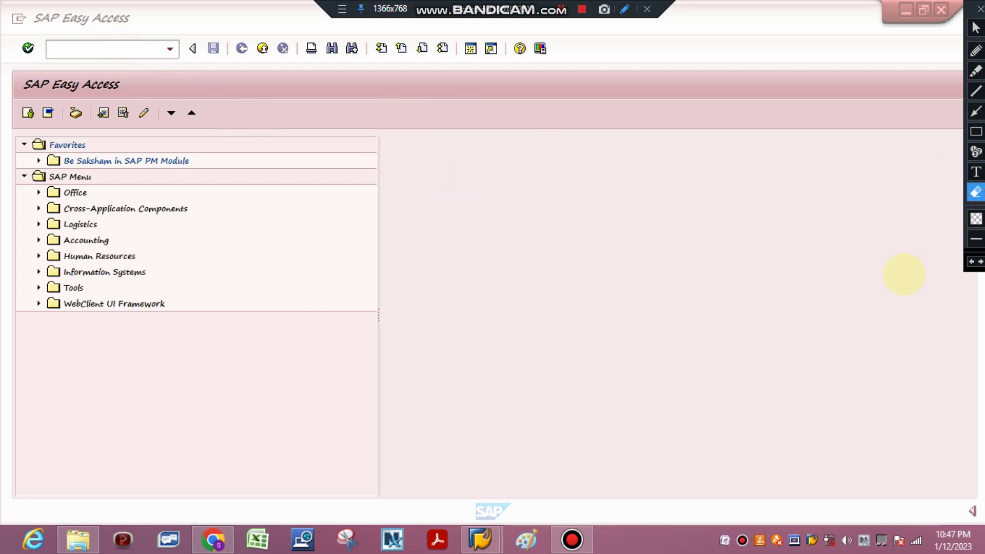
Step: Write the transaction code "IP00" as a red text annotation in the empty area beside the menu tree
click(976, 172)
click(487, 194)
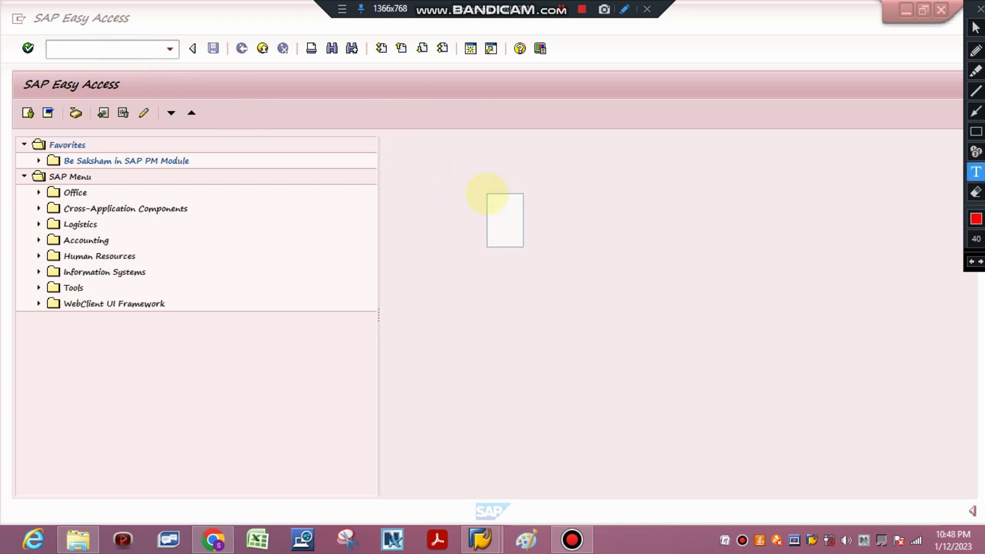
text(IP00)
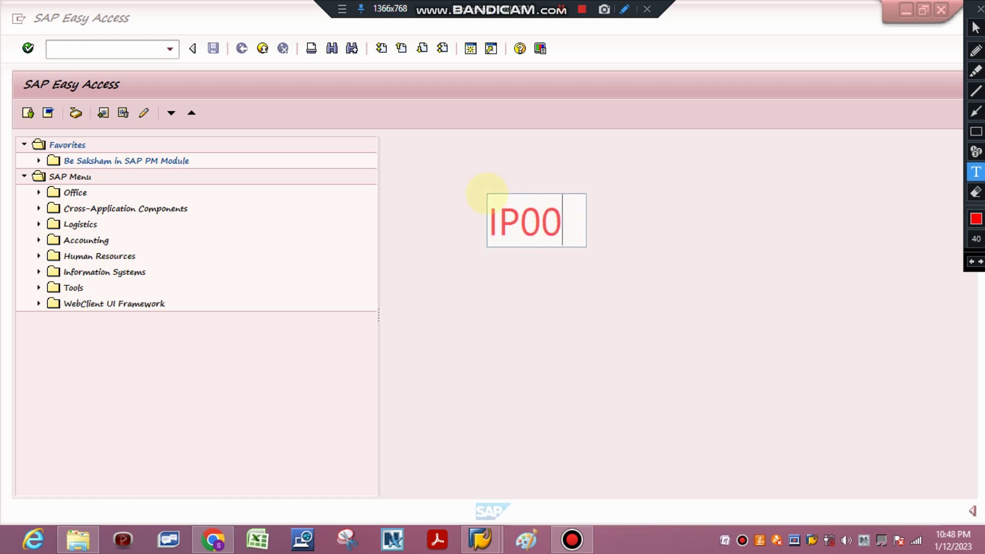
Step: Leave annotation mode, run transaction IP00 and select the Maintenance Plans folder in the SAP Menu tree
click(976, 27)
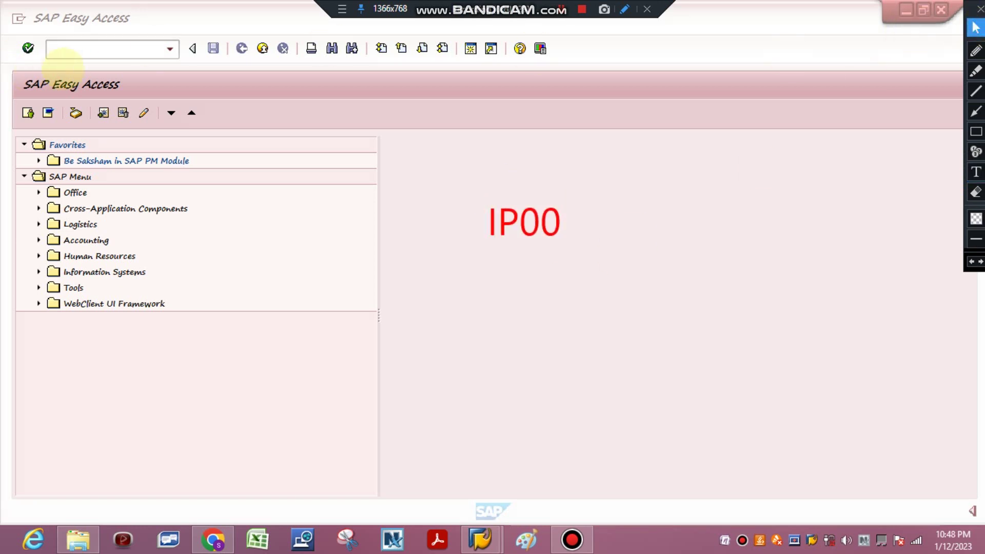
click(85, 49)
text(ip0)
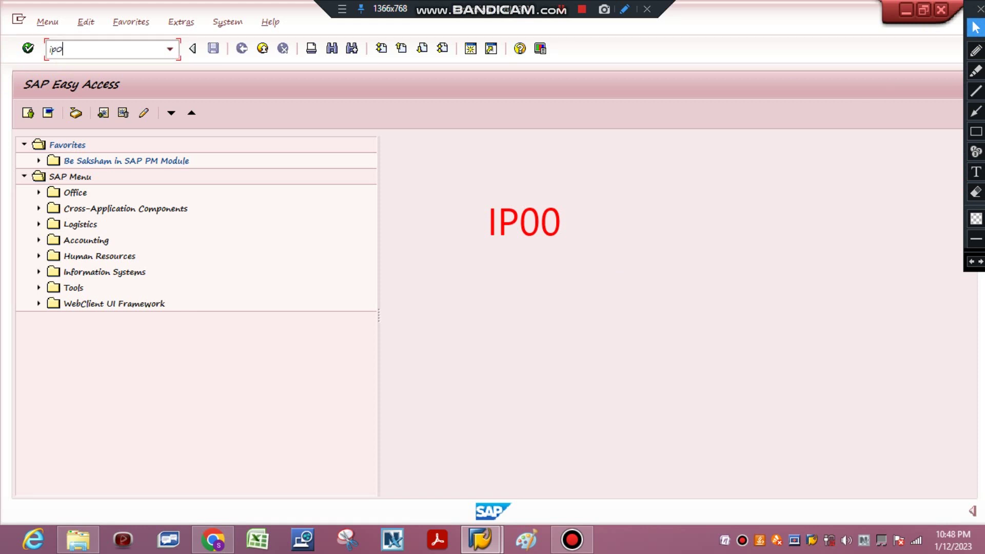
text(0)
key(Return)
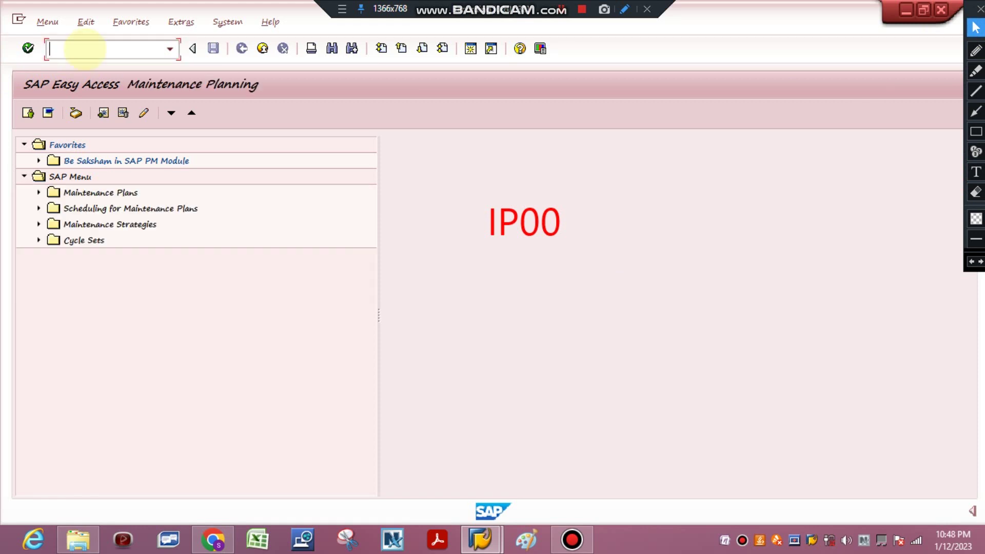
click(77, 194)
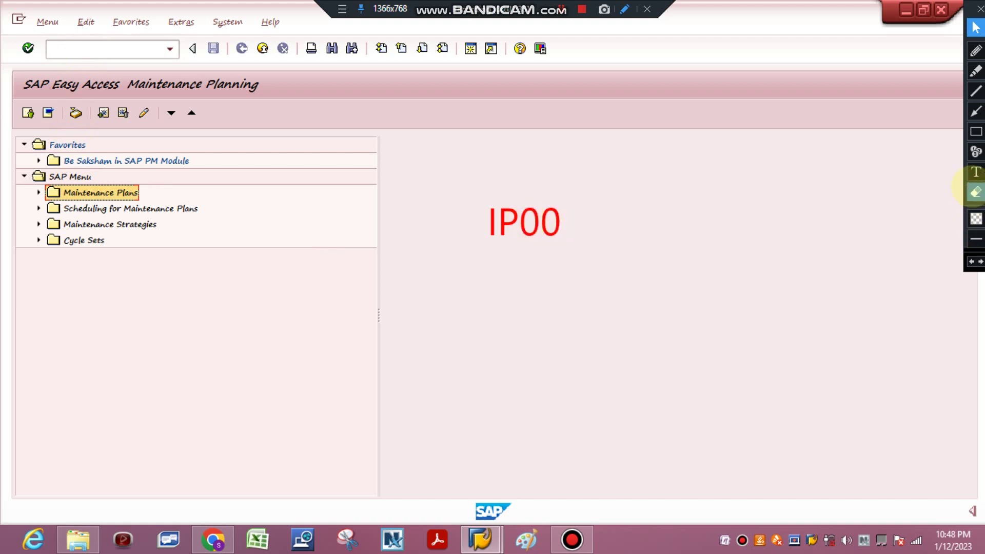
Step: Write the text annotation "P-Planning" below the IP00 note and erase both annotations
click(975, 172)
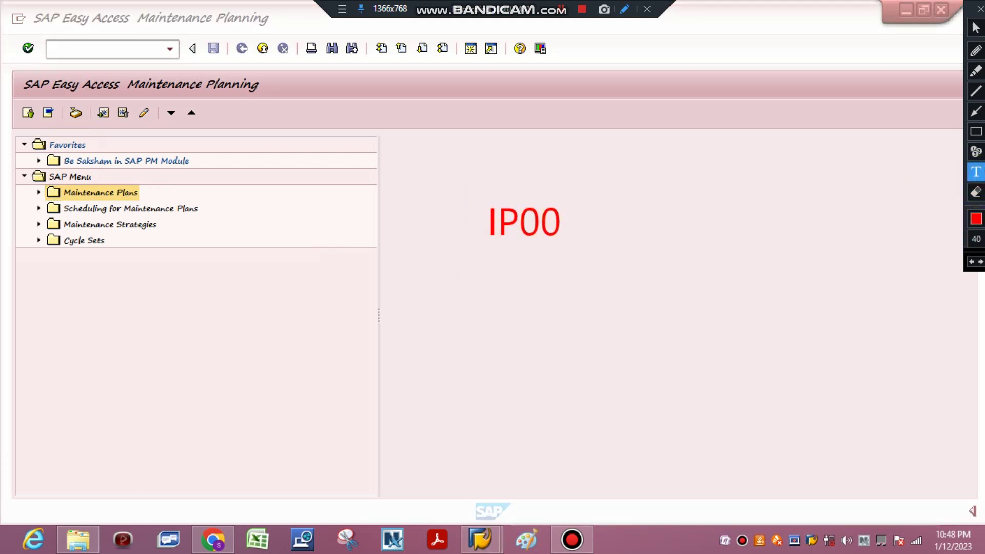
click(477, 281)
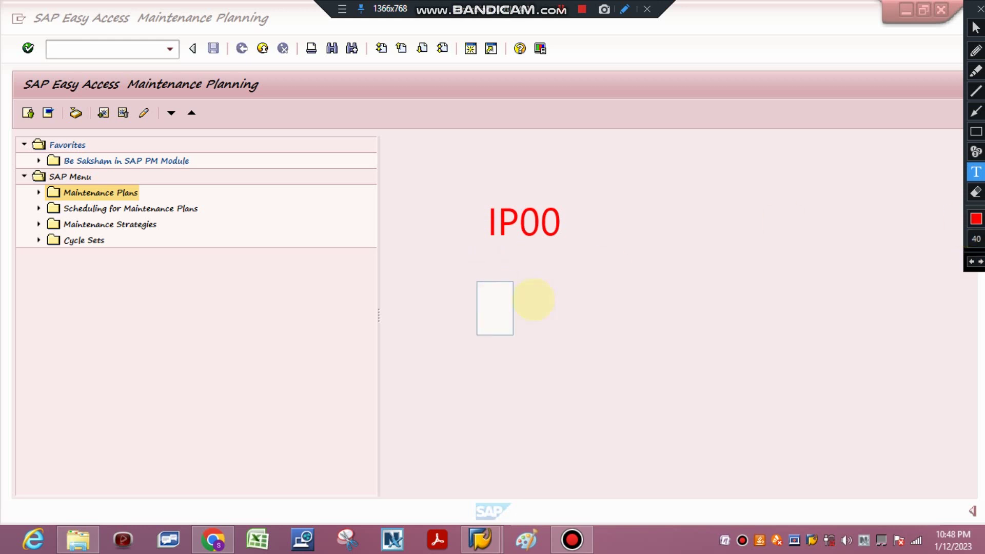
text(P-)
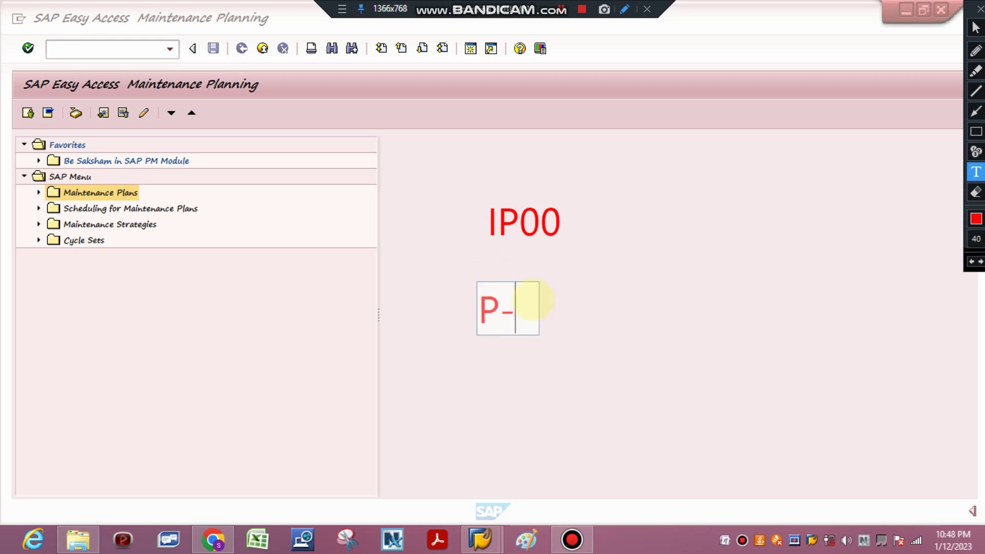
text(Planning)
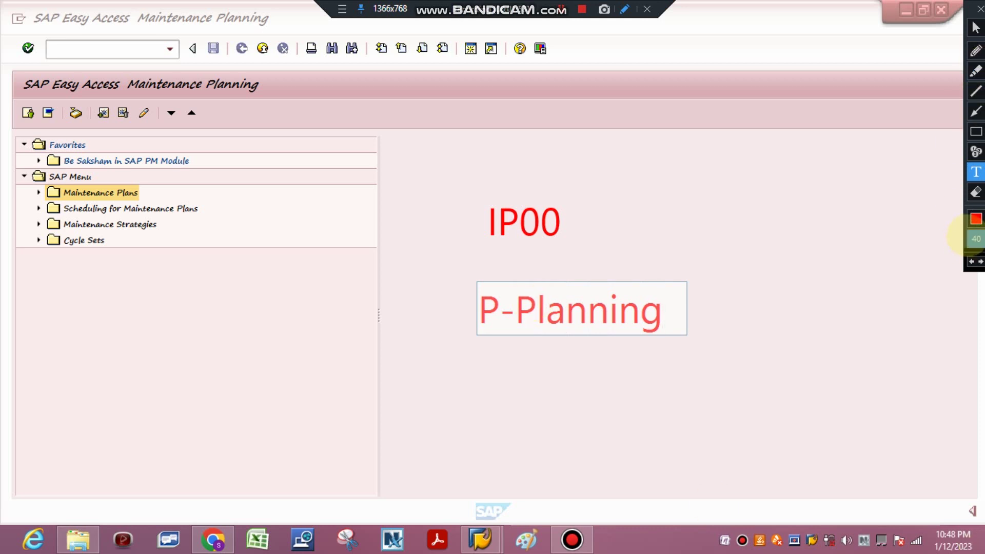
click(974, 192)
drag(427, 174, 736, 351)
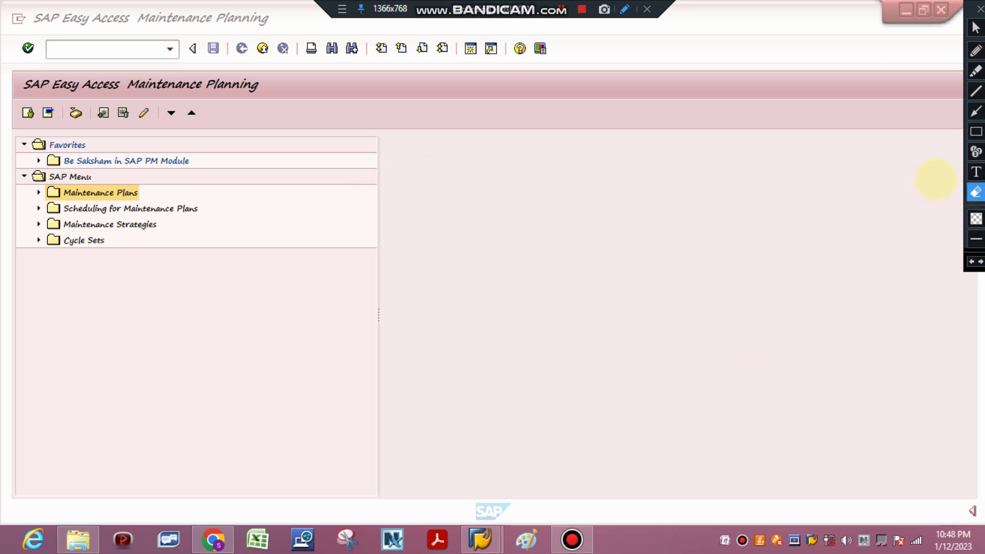
Step: Write the red text annotation "Equipment" in the empty area beside the Maintenance Planning menu tree
click(975, 172)
click(487, 194)
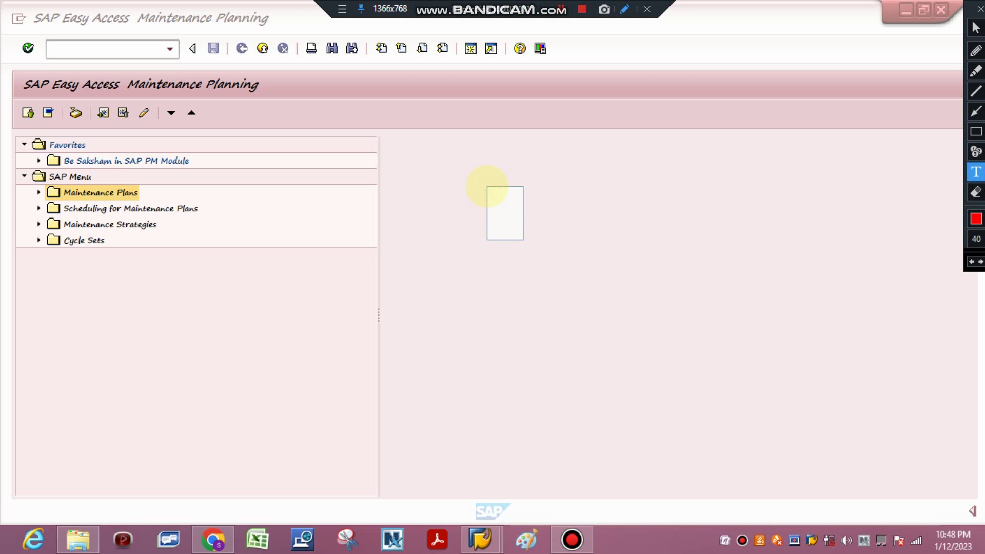
text(Equipment)
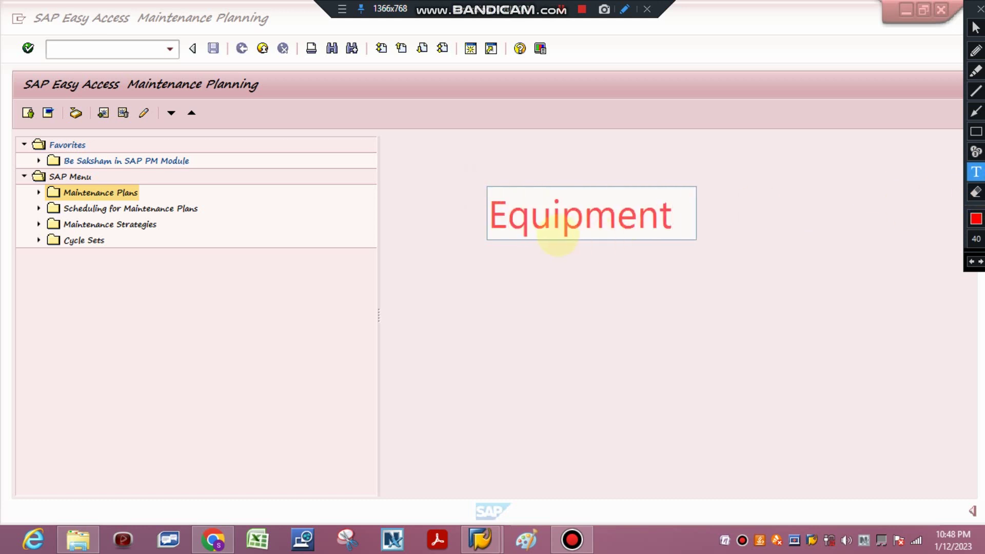
click(525, 264)
click(602, 222)
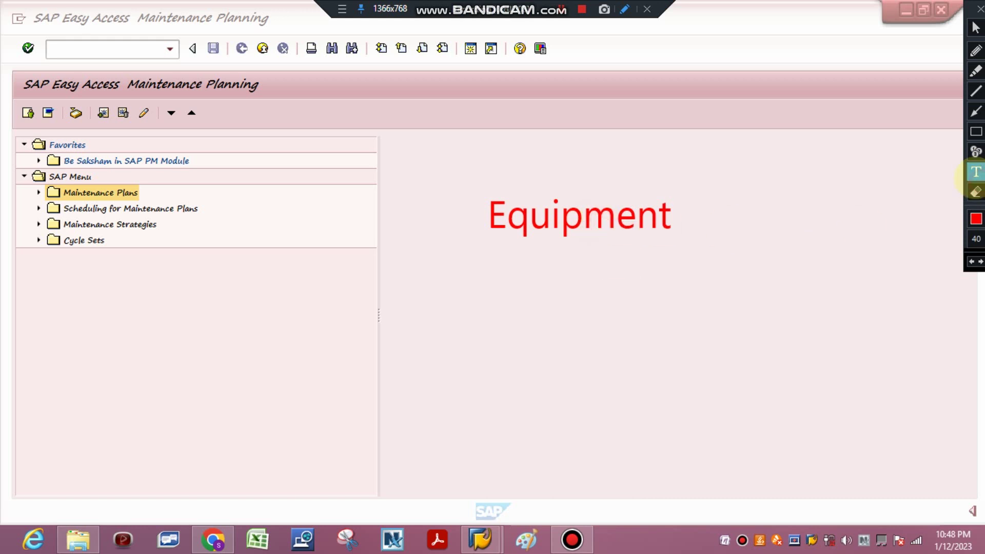
Step: Write the red text annotation "Single cycle plan" below the "Equipment" annotation
click(500, 285)
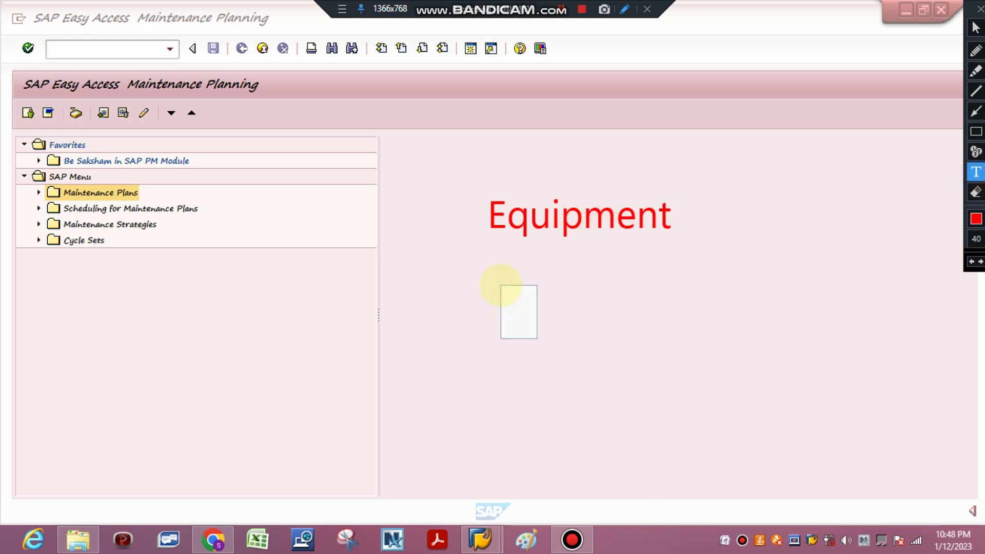
text(Si)
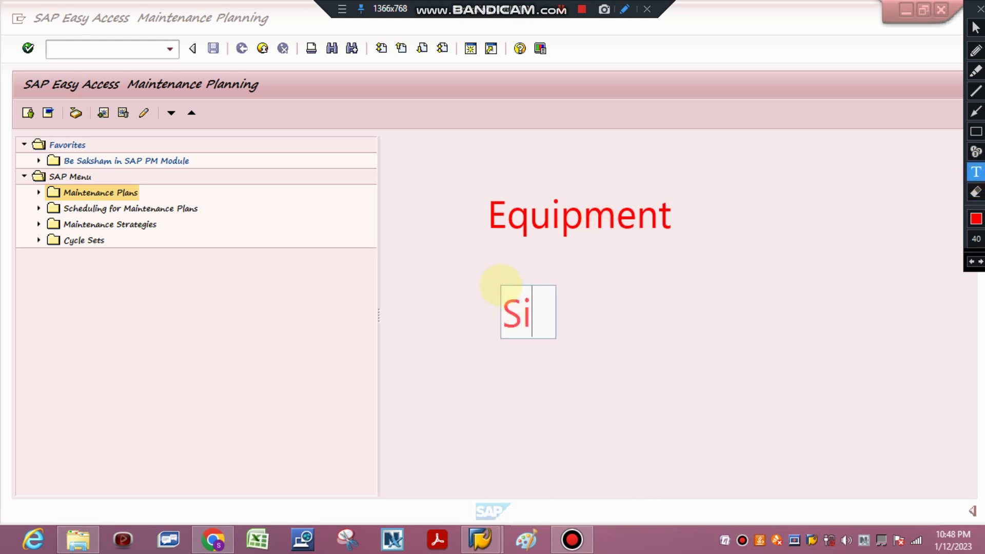
text(ngke ==)
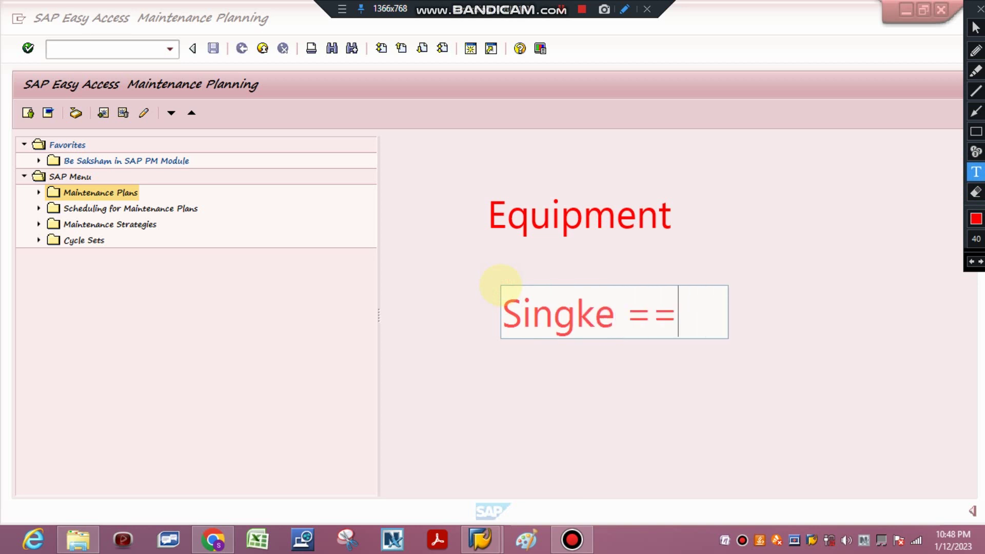
key(BackSpace)
key(BackSpace)
key(BackSpace)
key(BackSpace)
key(BackSpace)
text(le cy)
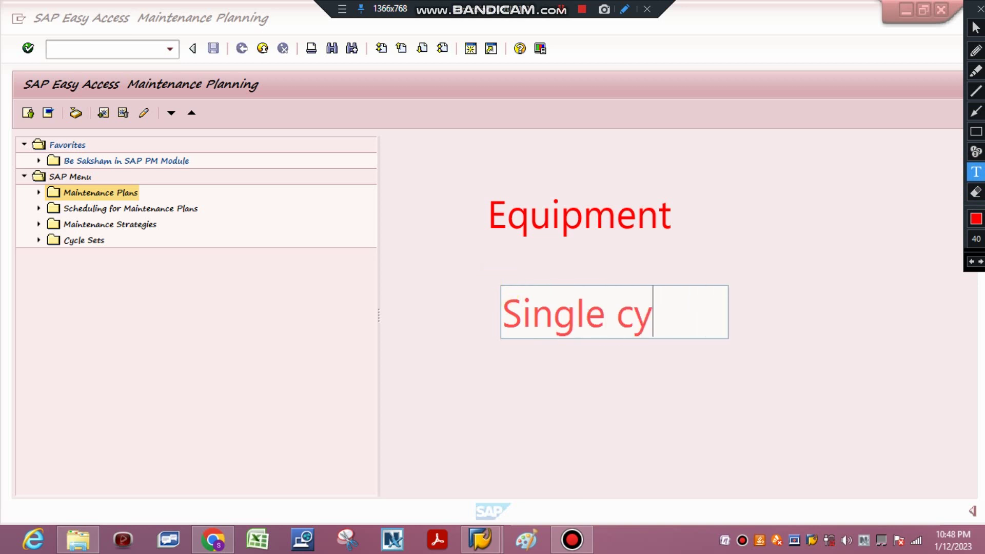
text(cle plan)
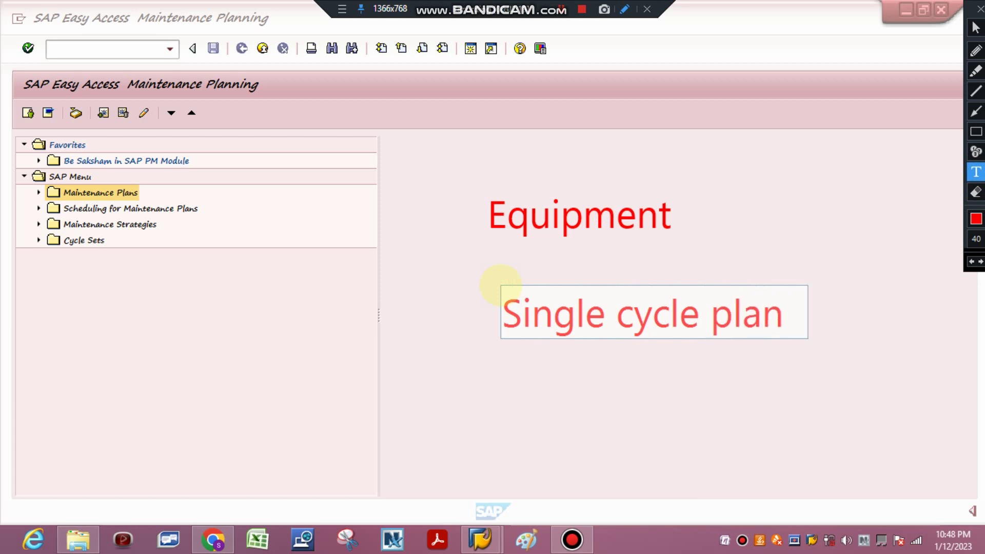
key(Return)
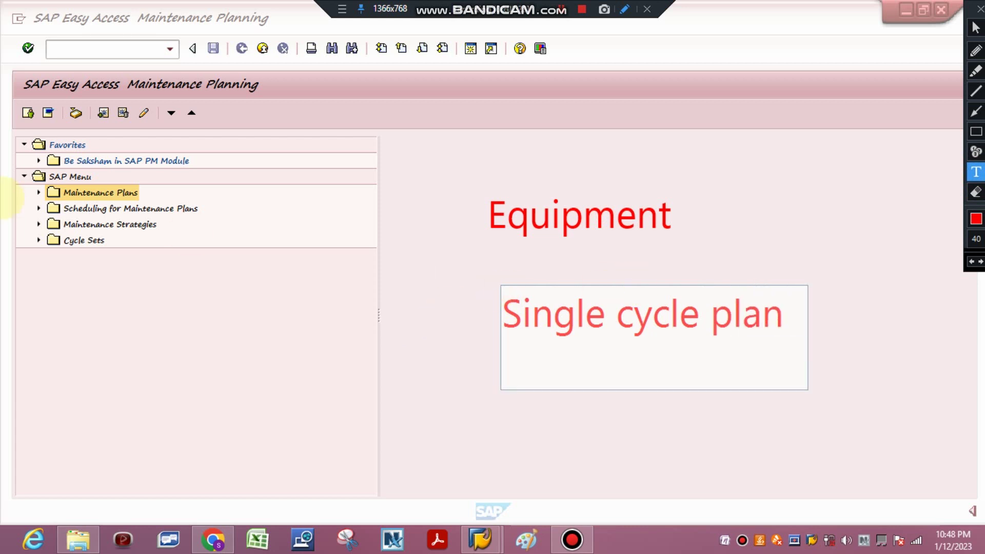
click(39, 193)
Step: Leave annotation mode, expand the Maintenance Plans folder and briefly look at the plan types inside its Create folder
click(976, 28)
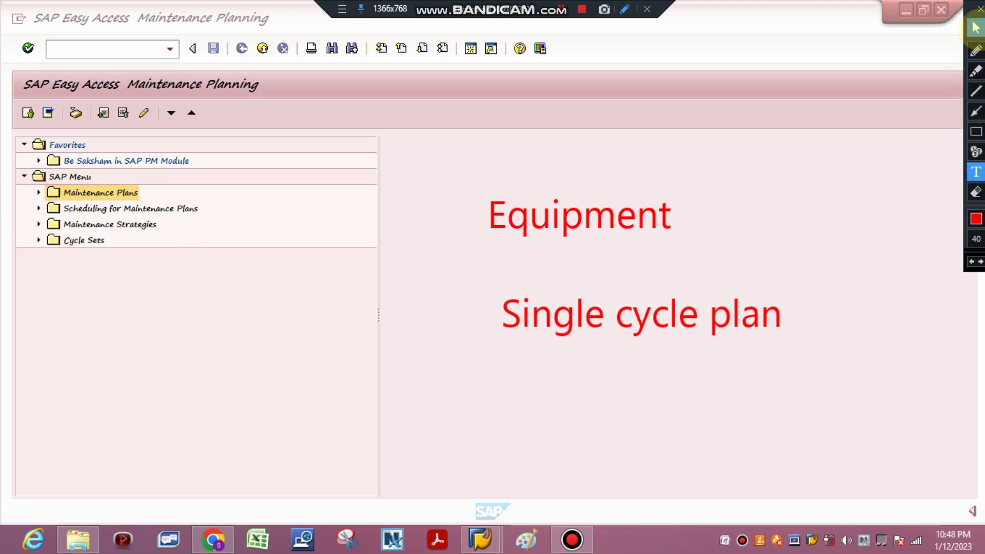
click(38, 192)
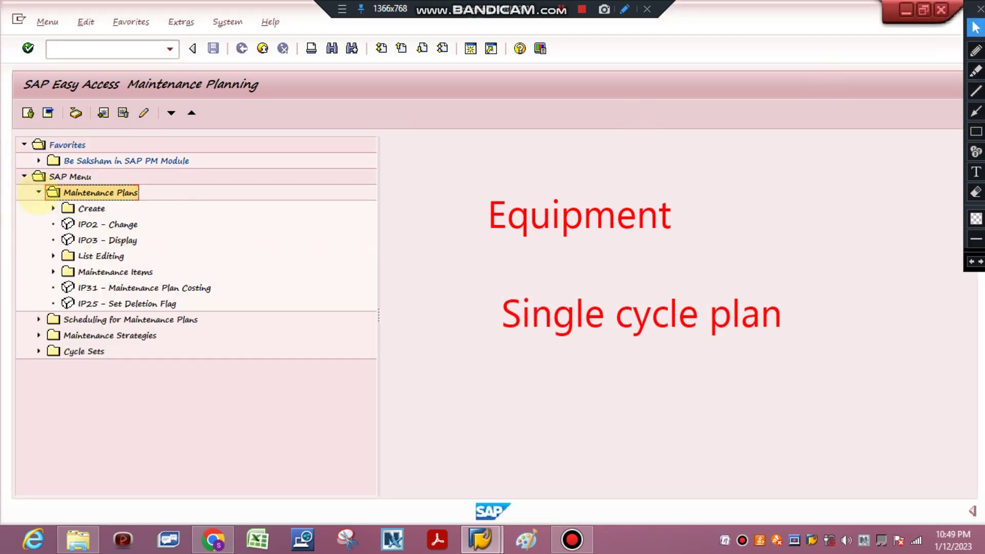
click(52, 208)
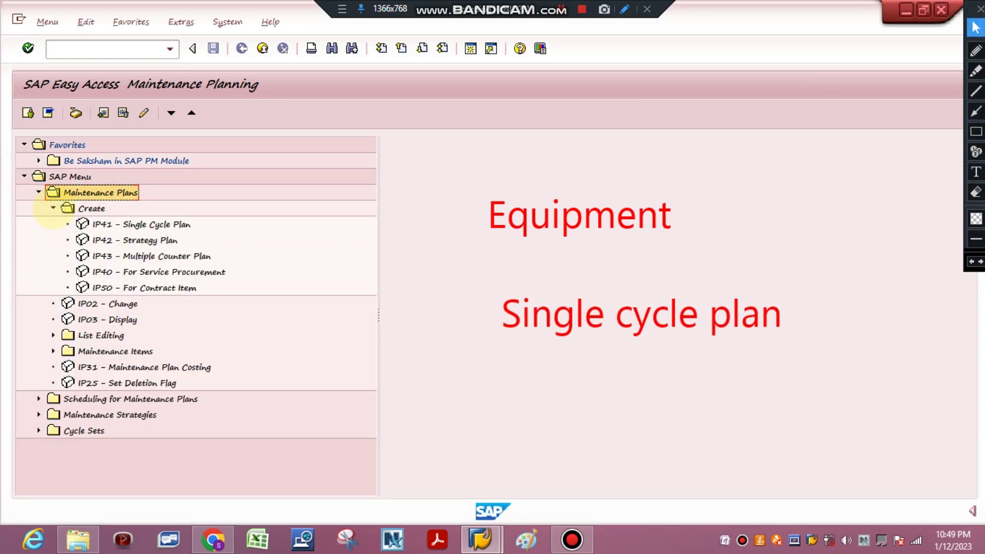
click(52, 208)
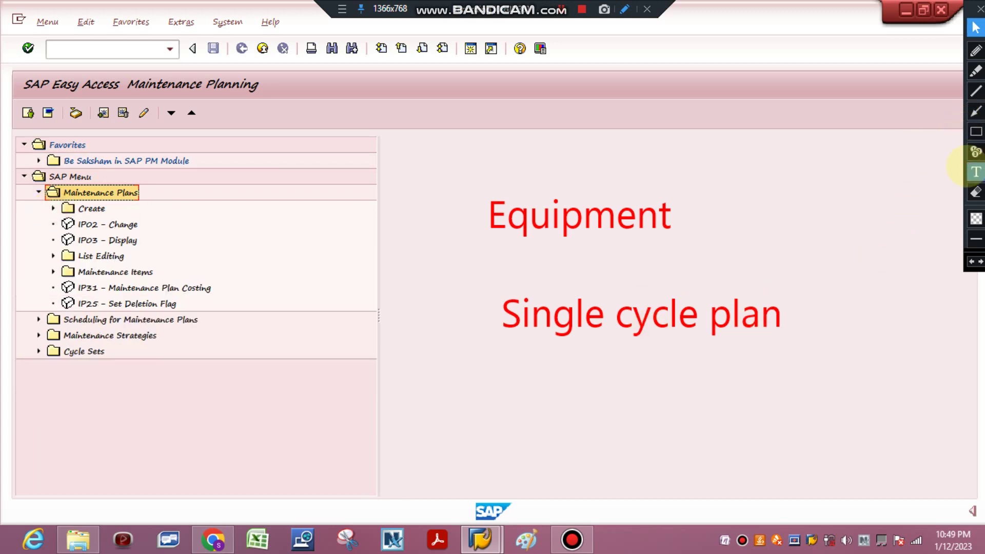
Step: Write the red text annotation "Strategy" below the "Single cycle plan" annotation
click(976, 172)
click(496, 367)
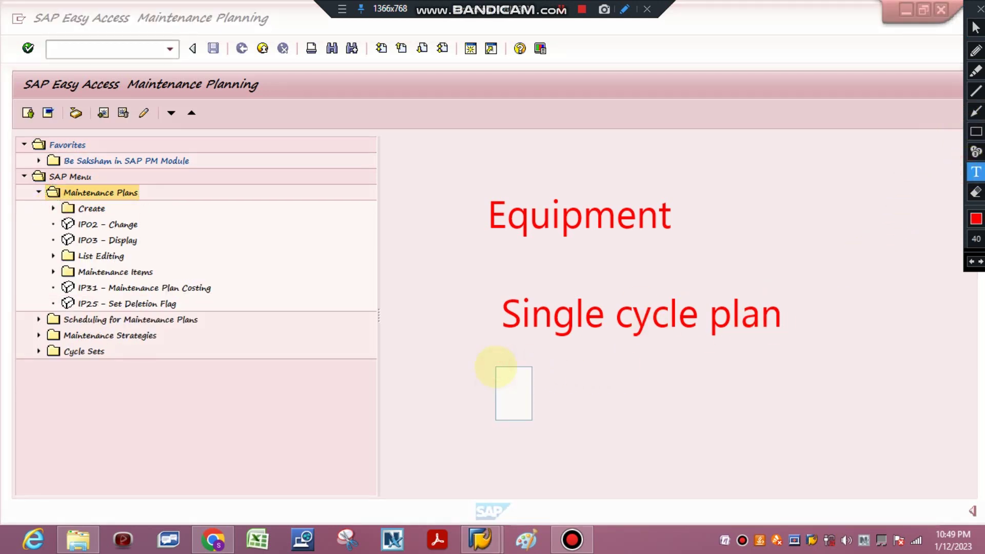
text(Strateg)
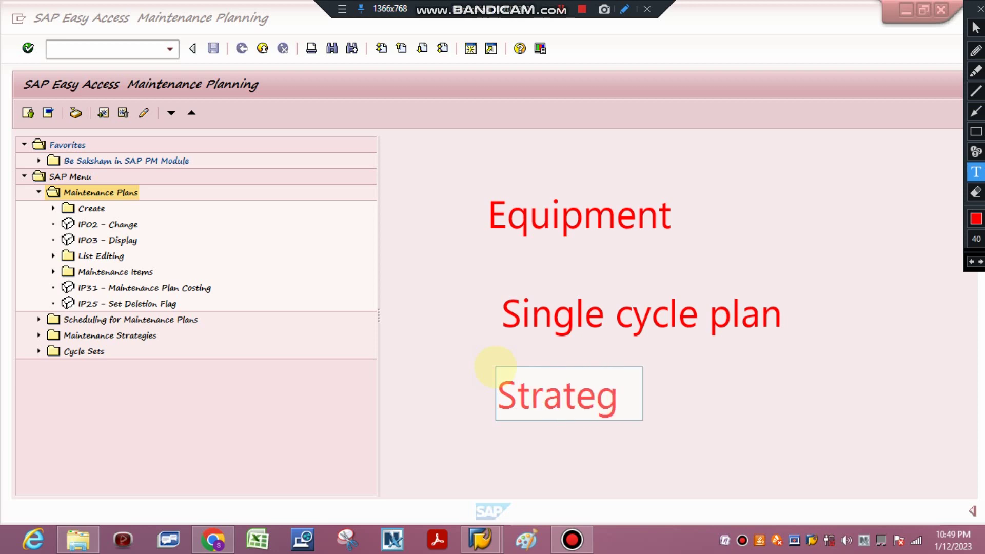
text(y)
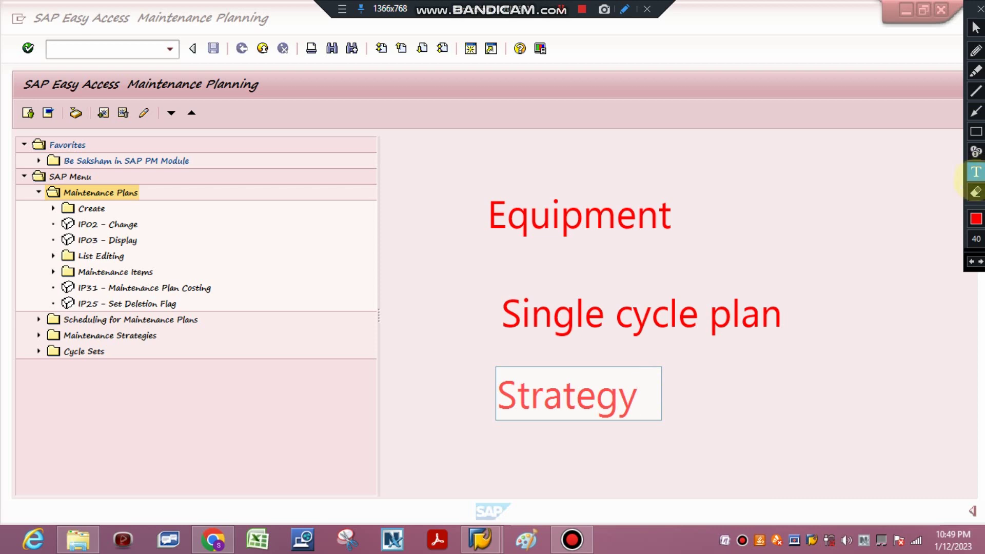
Step: Add the text annotations "order type" beside "Strategy" and "notification" beside "Single cycle plan"
click(974, 172)
click(684, 390)
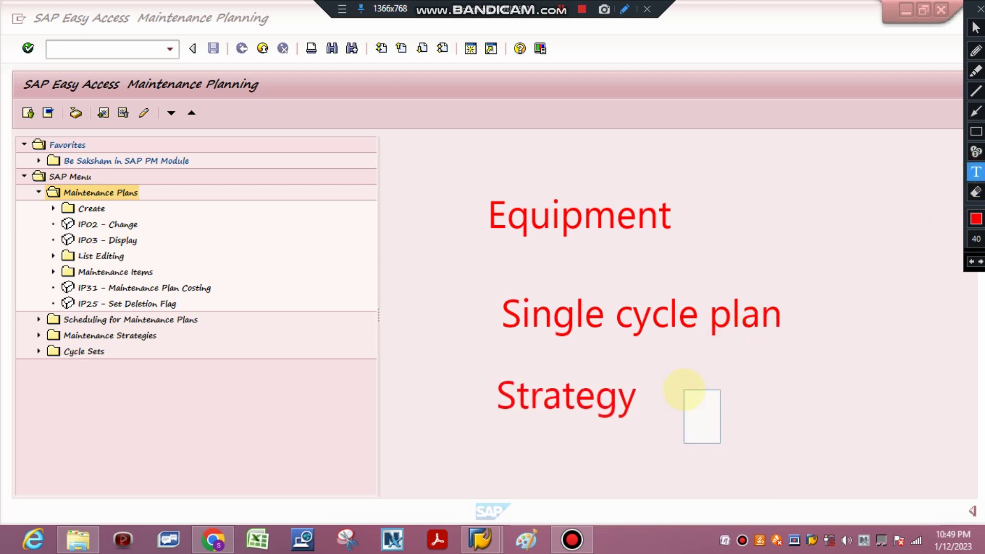
text(order type)
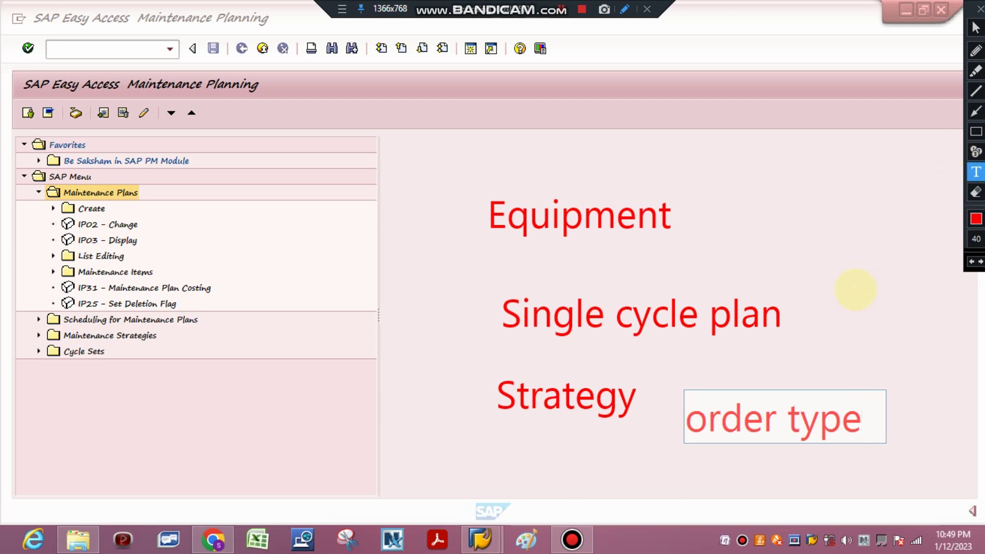
click(819, 309)
click(804, 303)
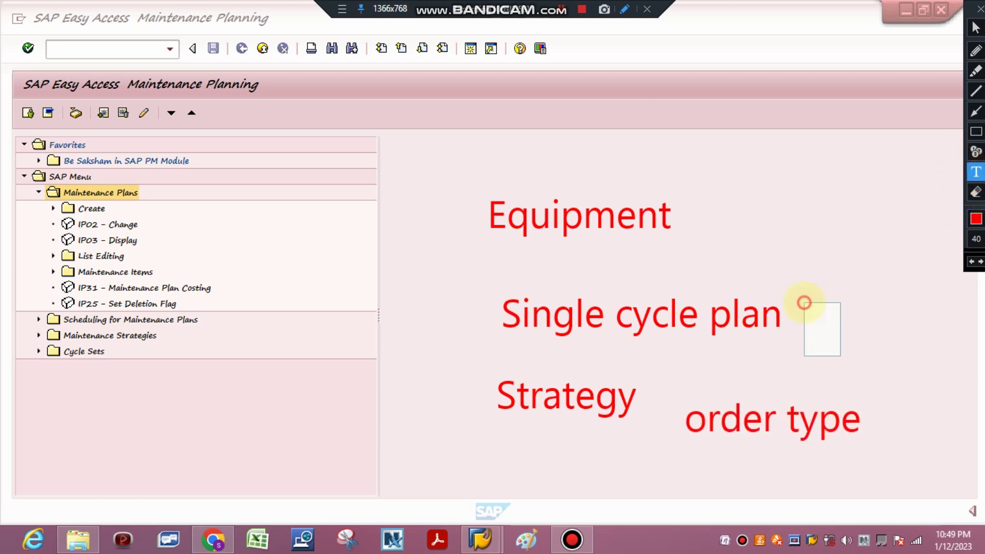
text(not)
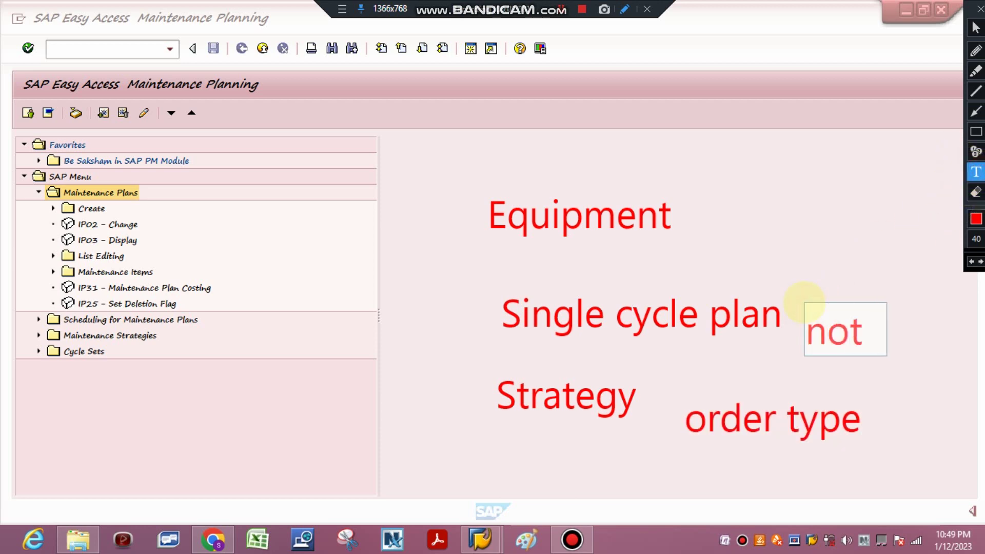
key(BackSpace)
text(ti)
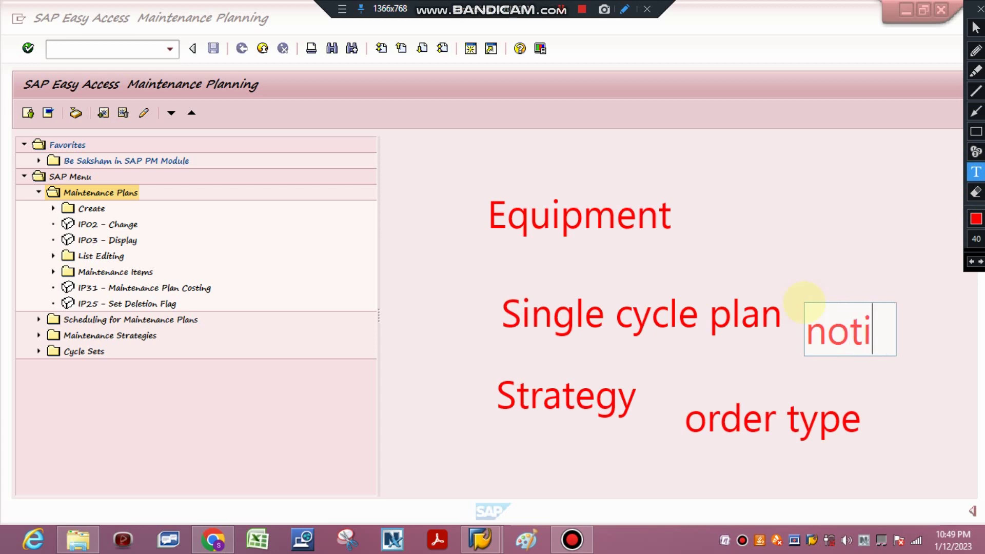
text(fication)
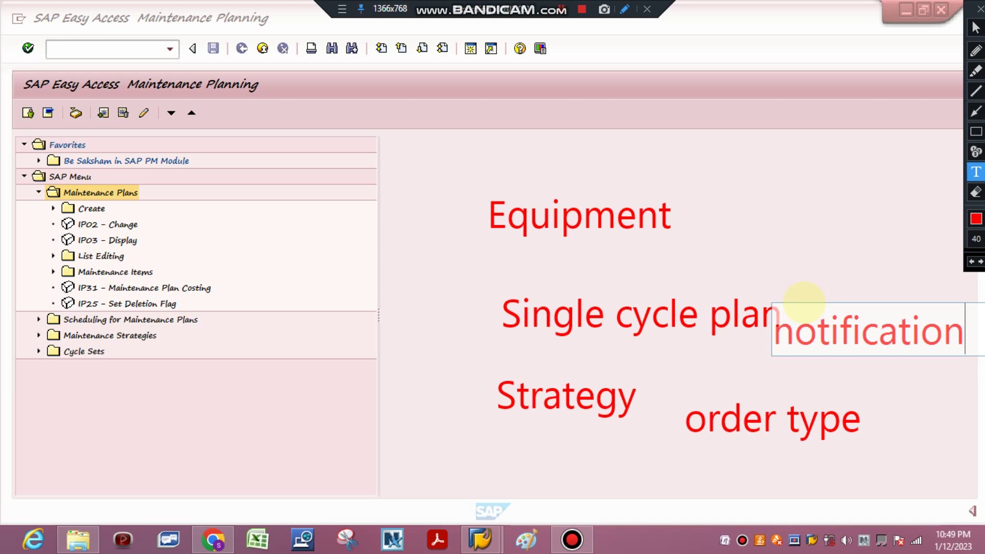
Step: Erase all text annotations from the empty area and leave annotation mode
click(975, 192)
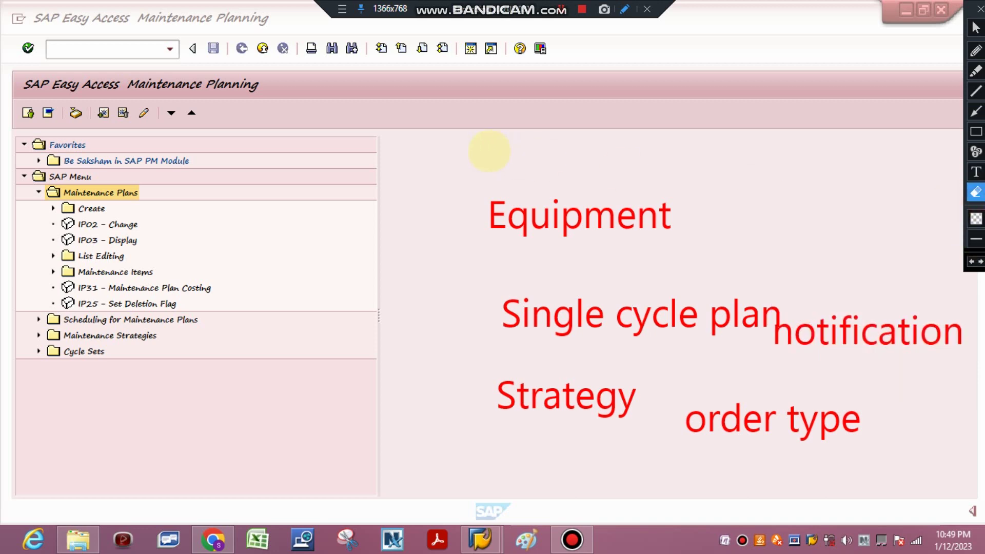
drag(754, 352, 946, 468)
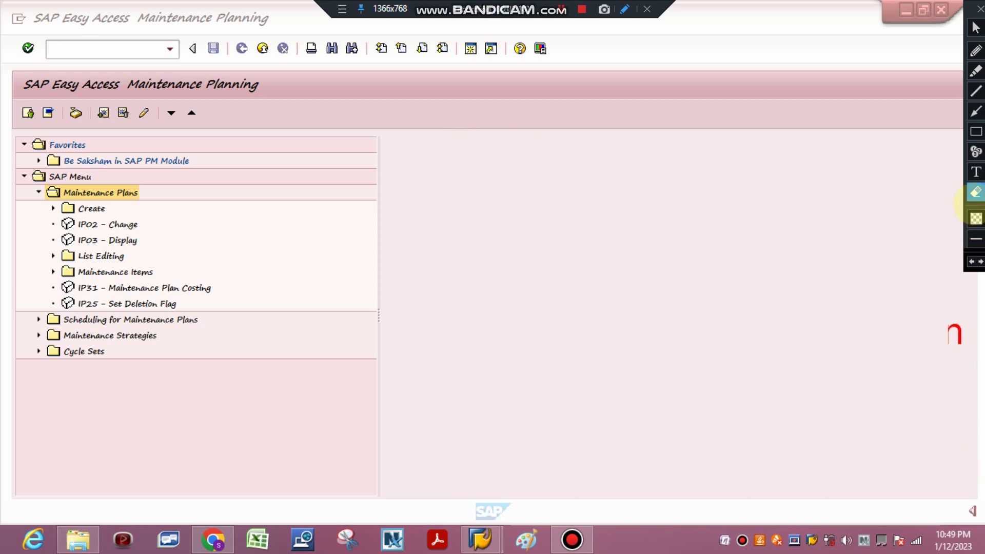
drag(861, 285, 967, 359)
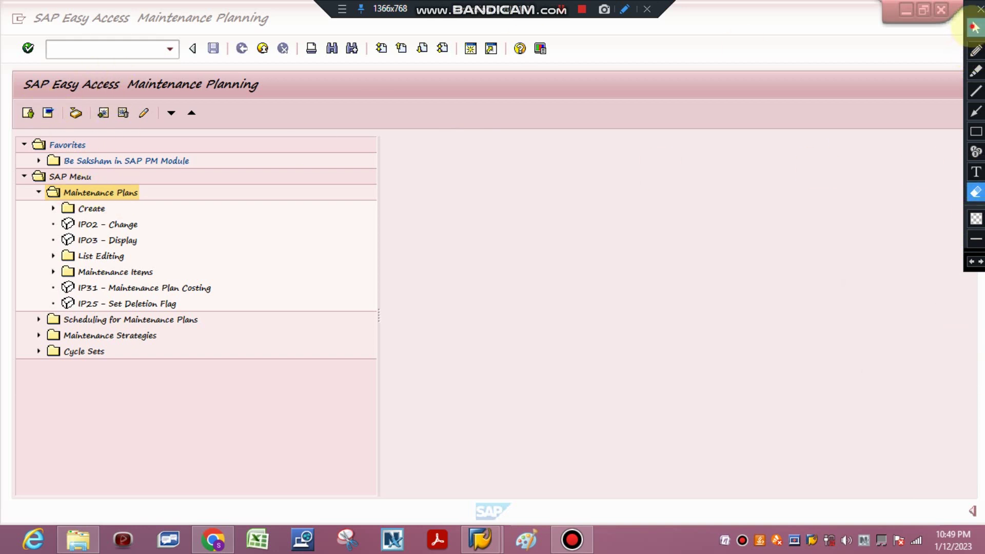
click(976, 28)
Step: Expand the Create folder under Maintenance Plans and select IP41 - Single Cycle Plan
click(39, 192)
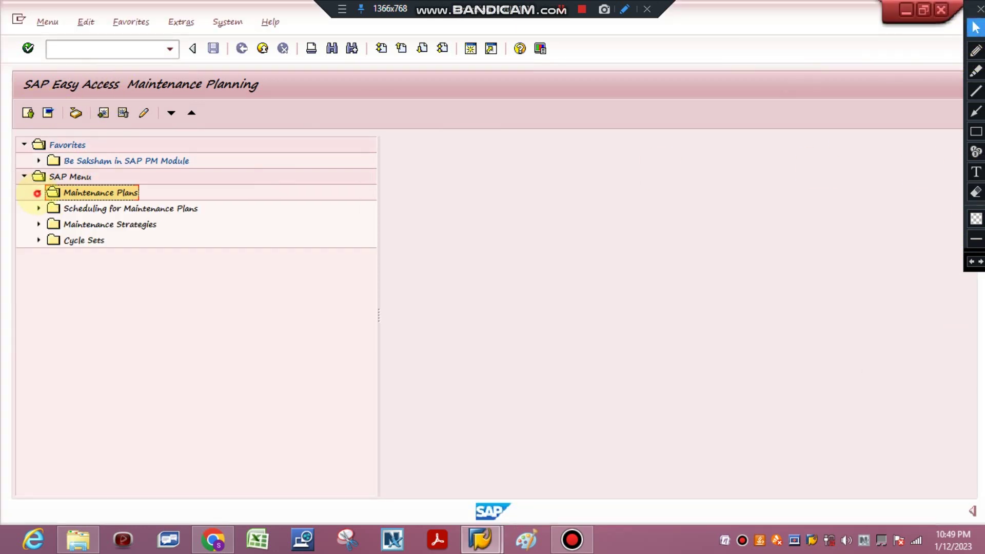
click(39, 192)
click(53, 208)
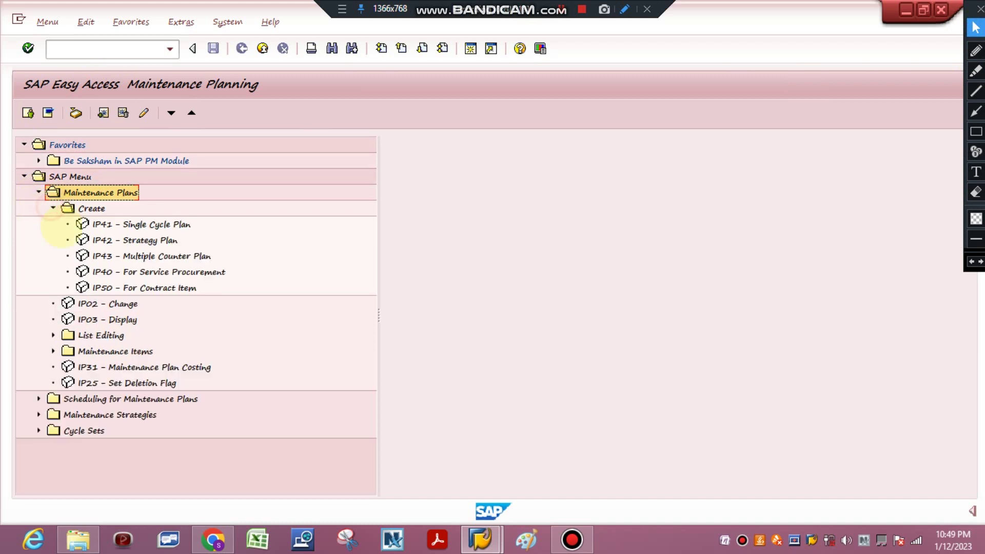
click(148, 225)
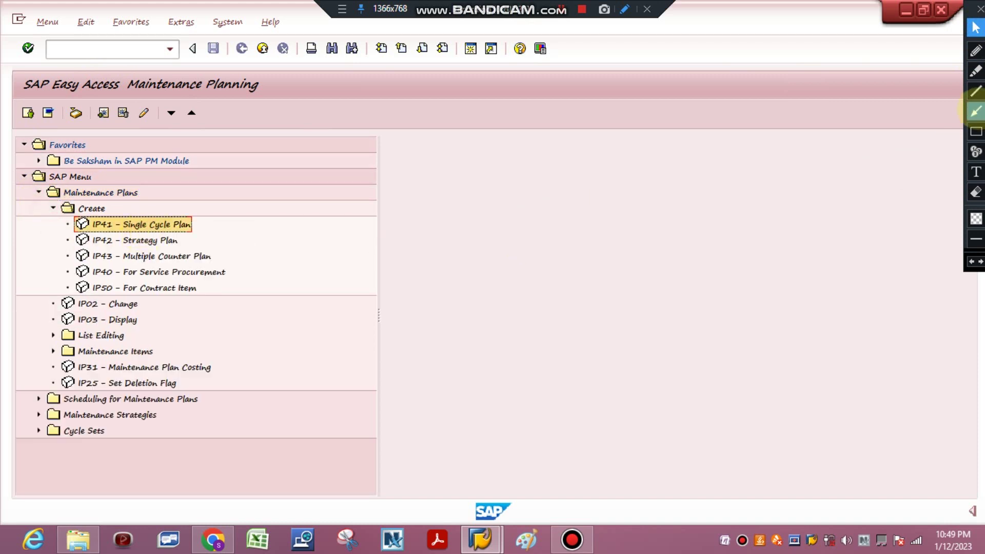
Step: Write the transaction code "IP41" as a red text annotation in the empty area beside the menu tree
click(975, 172)
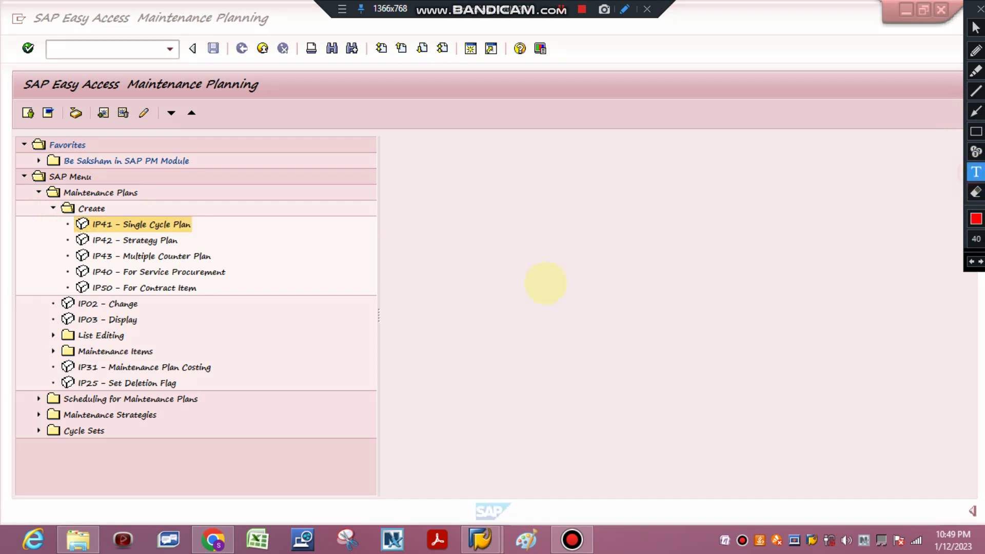
click(541, 279)
text(IP41)
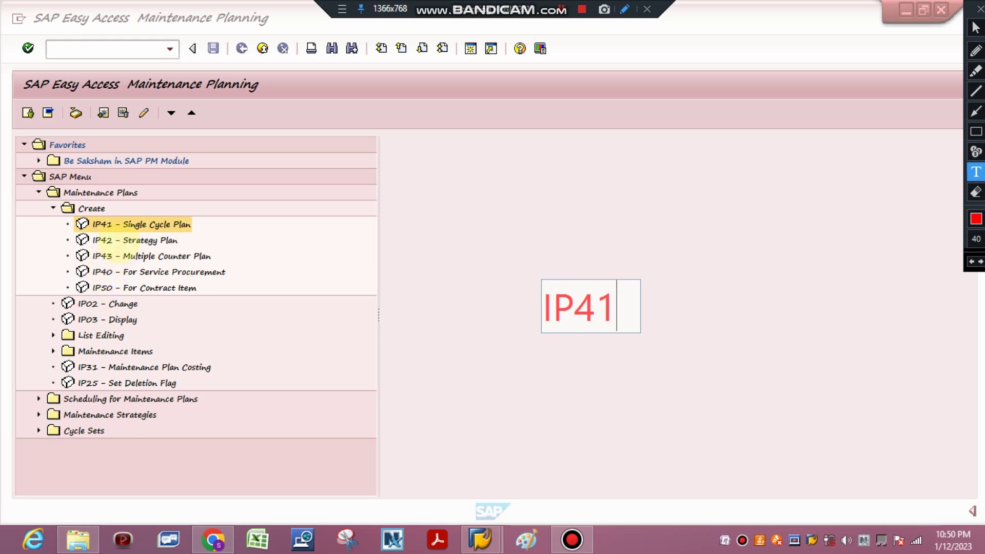
click(123, 240)
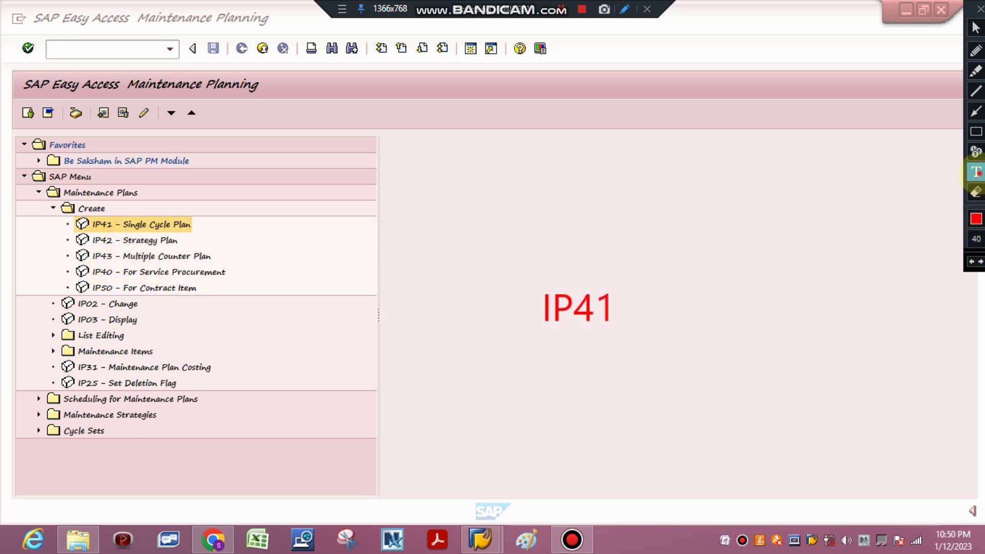
Step: Write the text annotations "IP42" and "IP43" one below the other under "IP41"
click(540, 355)
text(IP42)
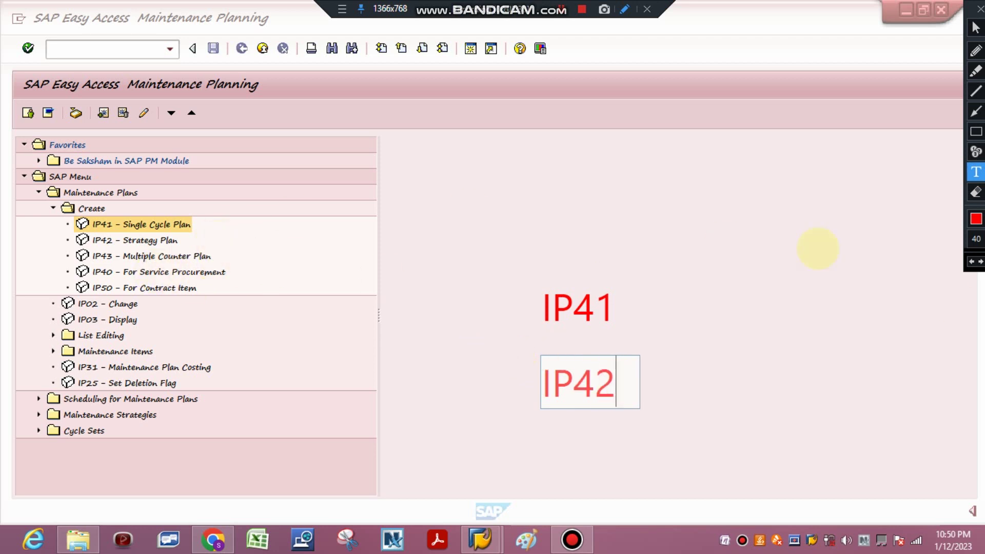
click(682, 409)
click(539, 424)
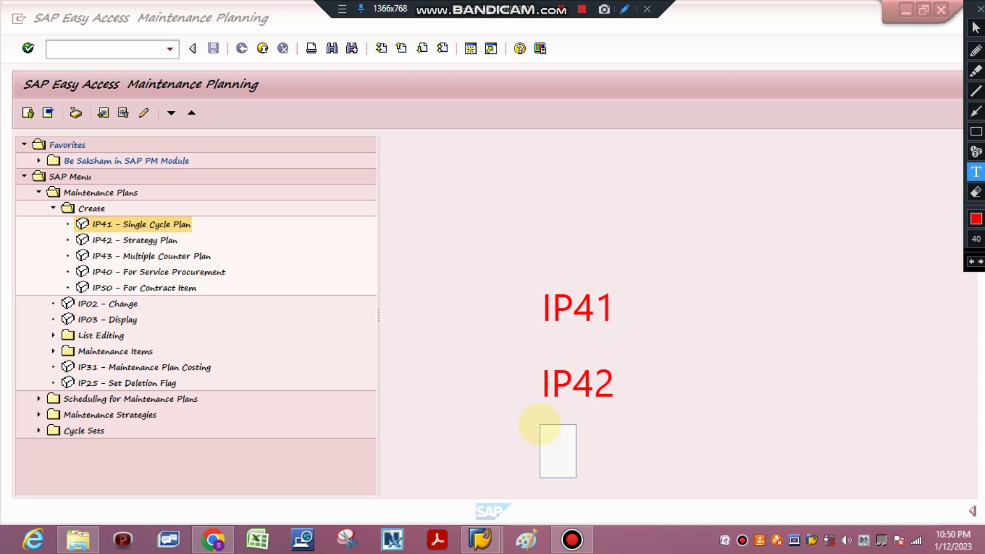
text(IP43)
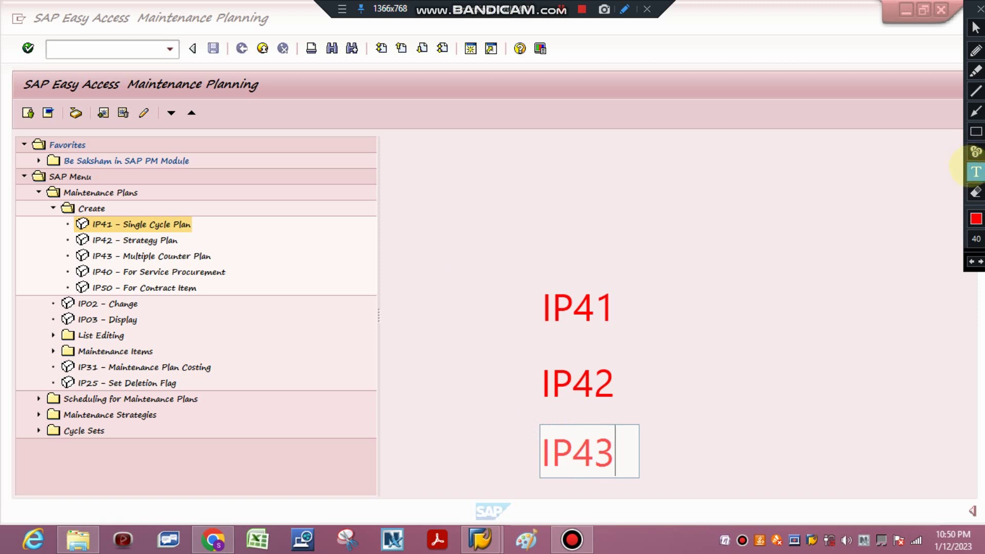
Step: Write the text annotations "IP40" and "IP50" one below the other above "IP41"
click(976, 171)
click(542, 156)
text(IP40)
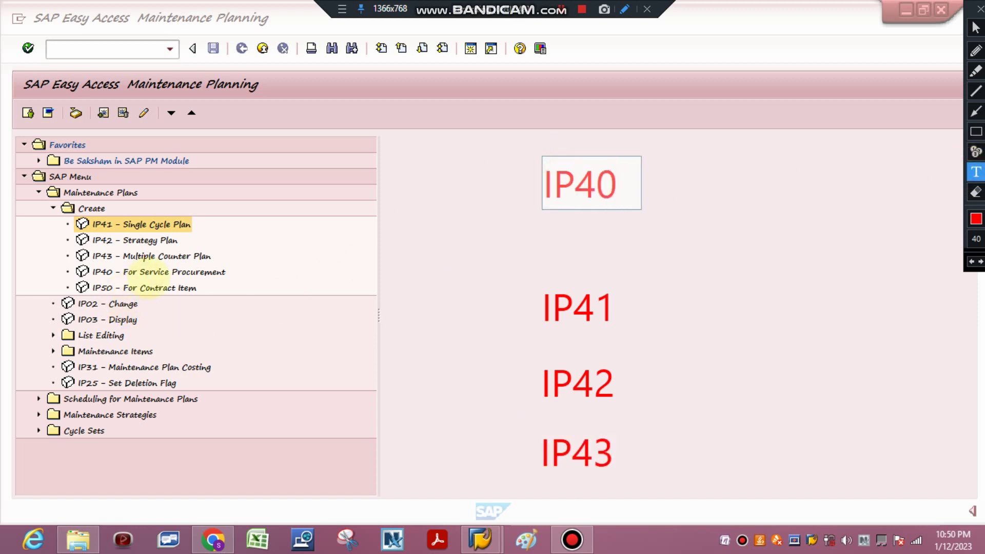
click(975, 172)
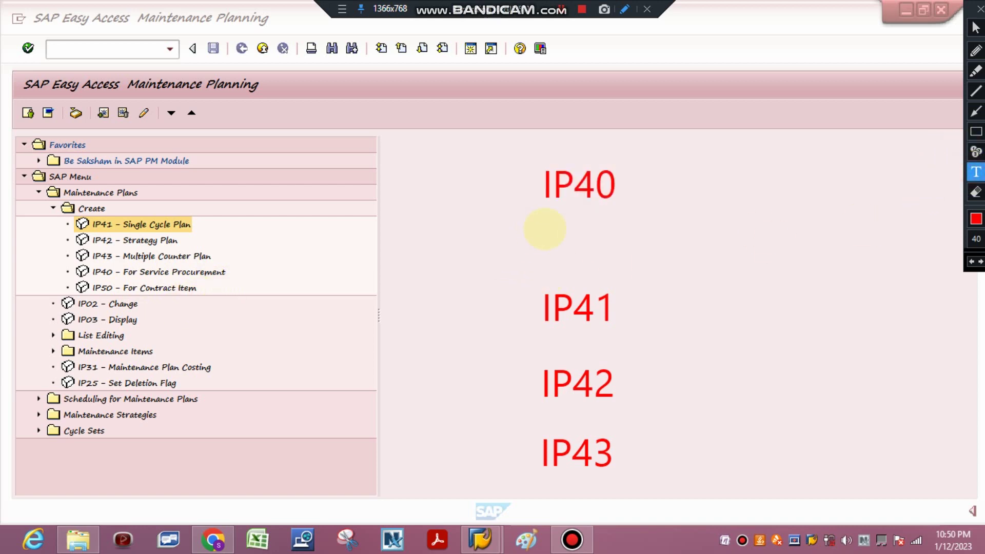
click(557, 222)
text(IP50)
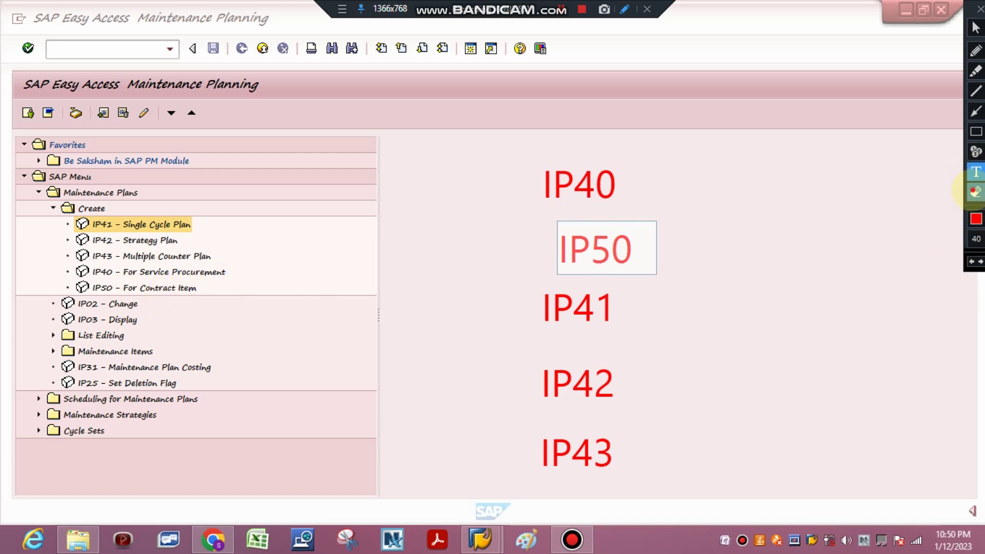
Step: Erase all the transaction code annotations beside the menu tree
click(976, 192)
mouse_move(448, 136)
mouse_down()
mouse_move(670, 405)
mouse_move(708, 473)
mouse_up()
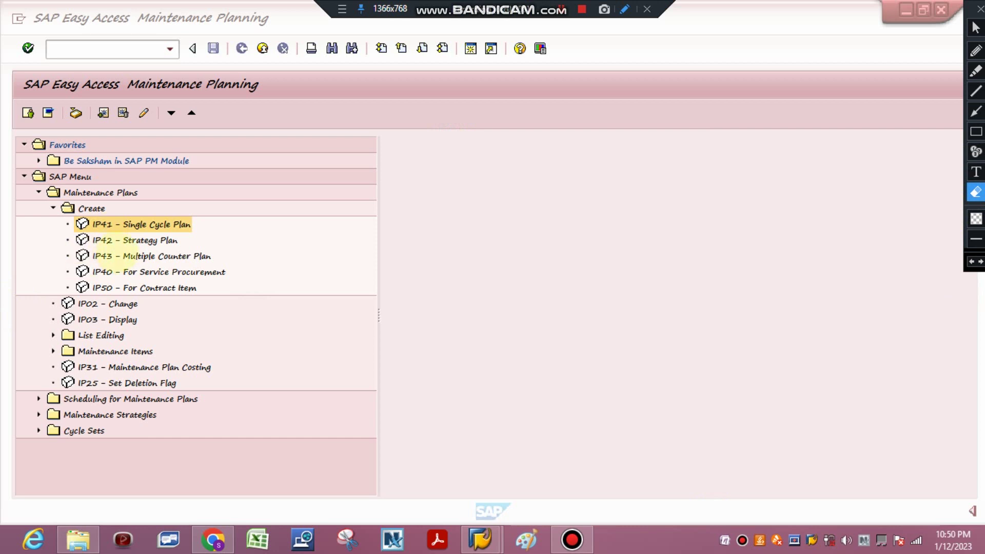
Step: Write the red text annotation "create-Change-Display" in the empty area beside the menu tree
click(976, 171)
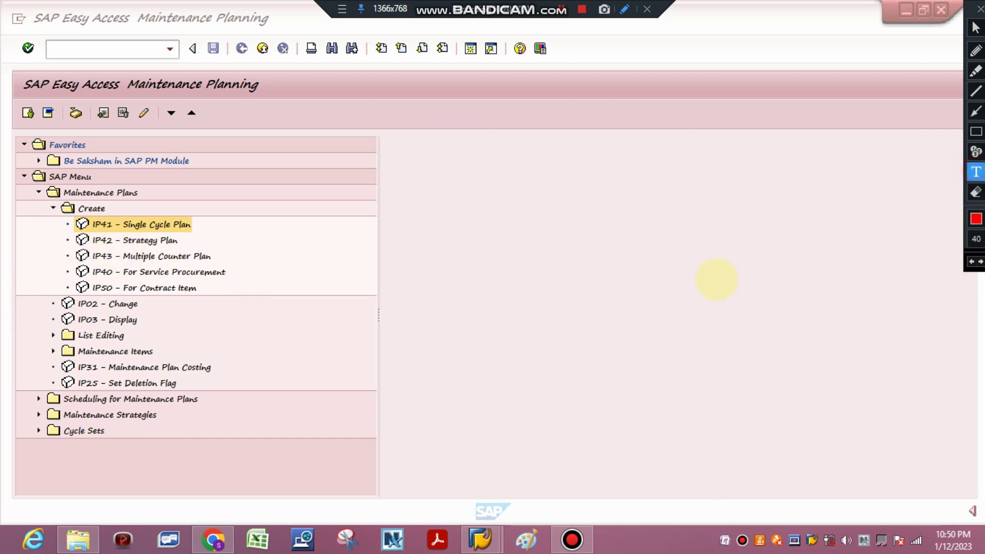
click(616, 204)
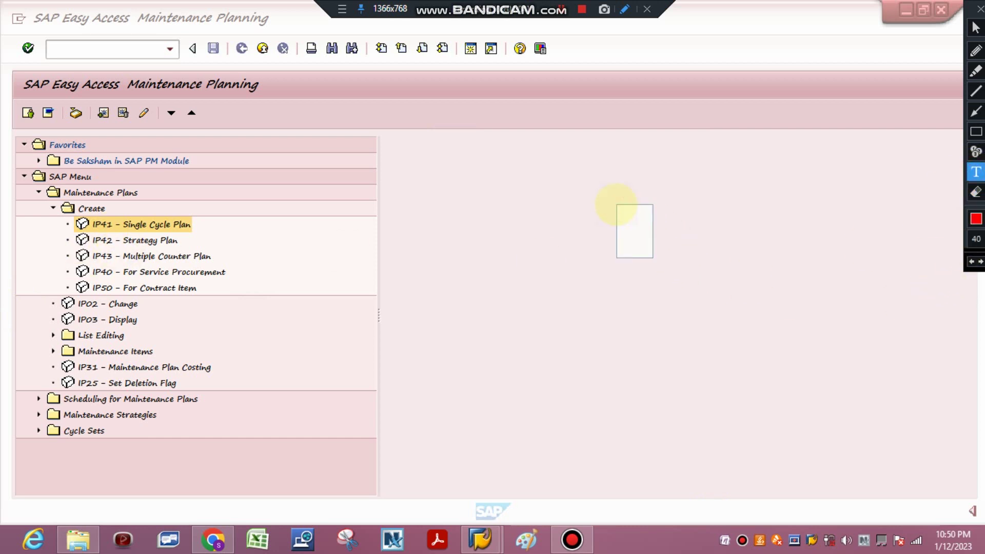
text(creare)
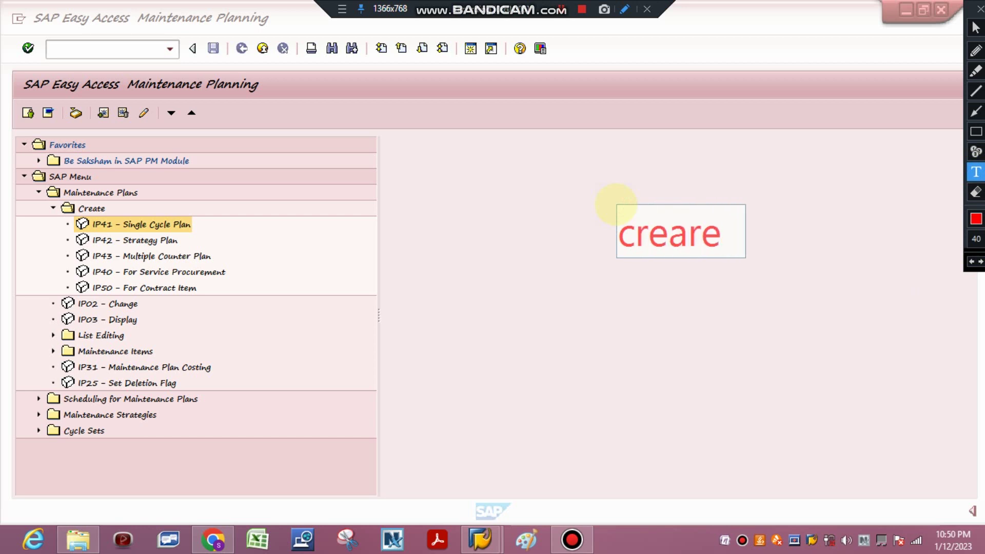
key(BackSpace)
key(BackSpace)
text(te-Chnage)
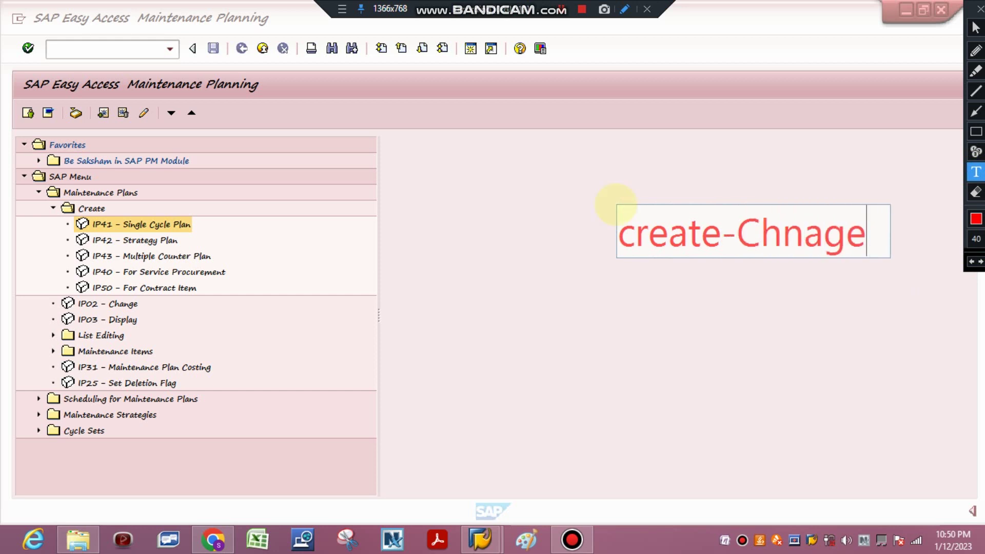
key(BackSpace)
key(BackSpace)
key(BackSpace)
key(BackSpace)
text(a)
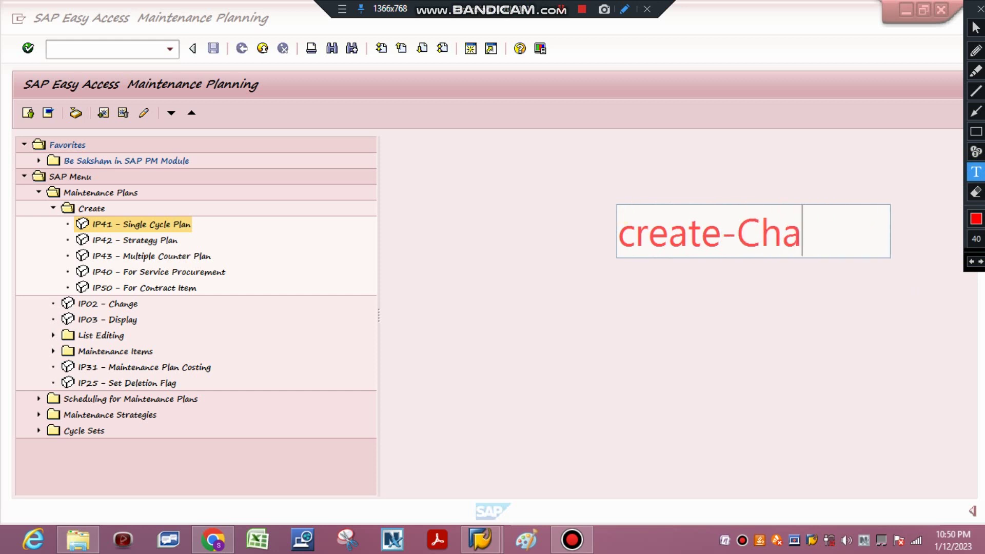
text(nge-Dis)
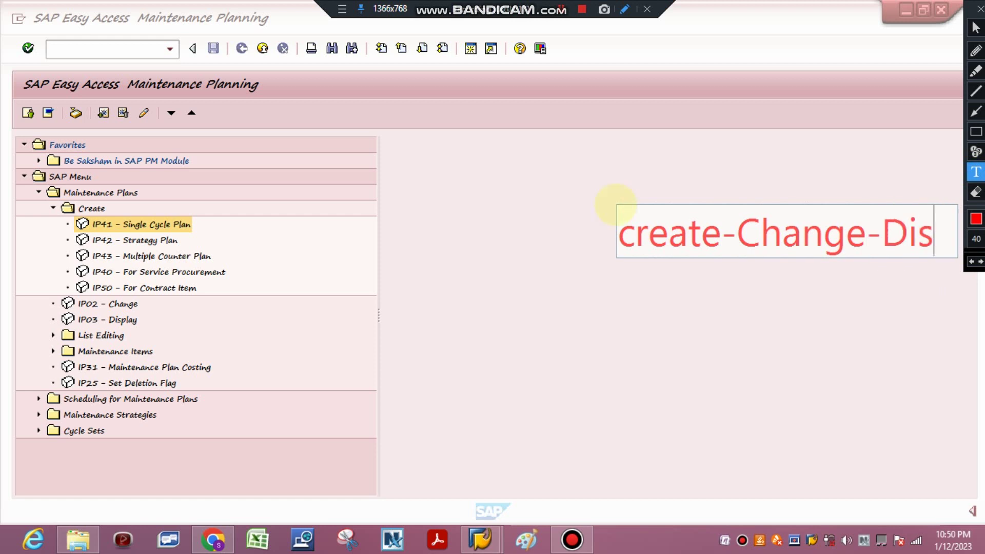
text(play)
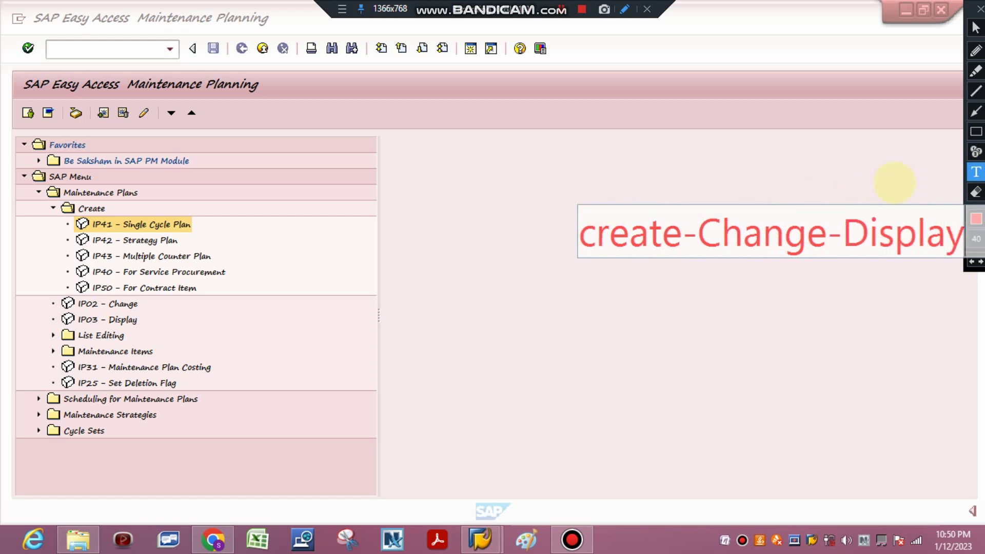
Step: Erase the "create-Change-Display" annotation and place numbered markers 1, 2 and 3 one below the other
click(975, 192)
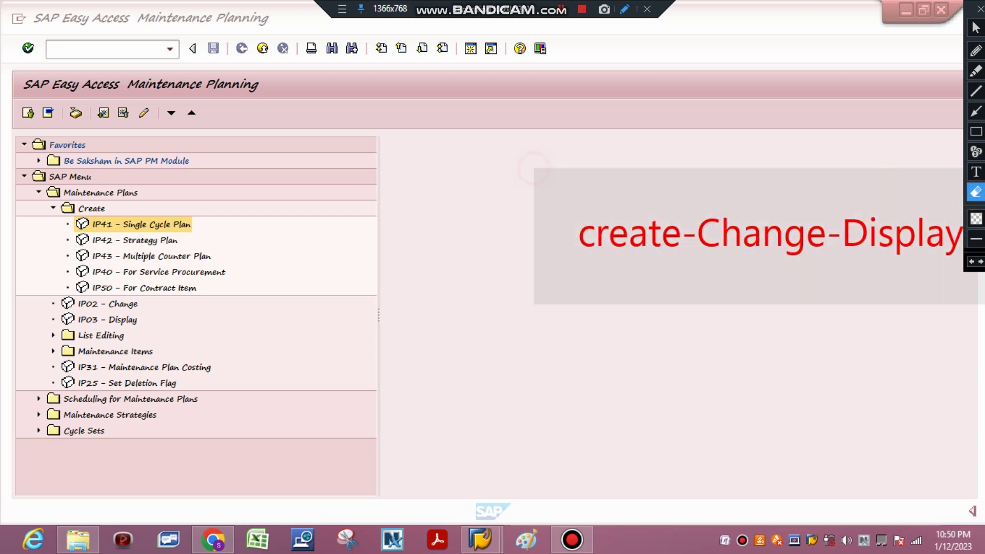
click(534, 168)
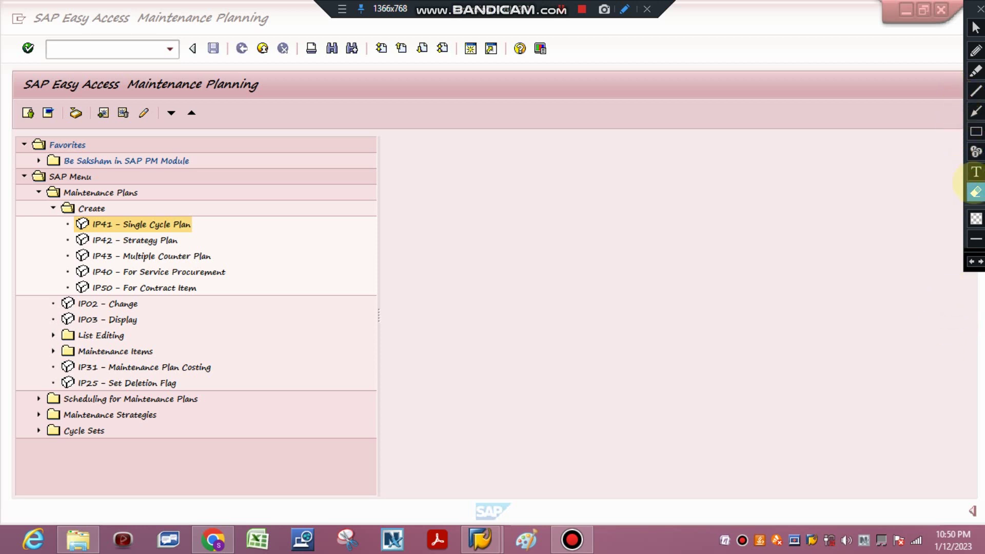
click(976, 152)
click(533, 186)
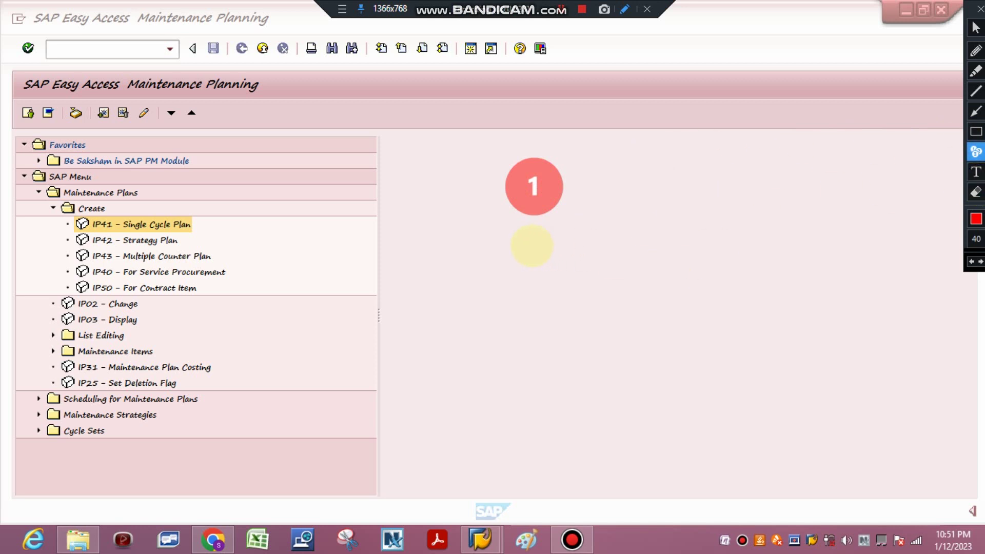
click(532, 246)
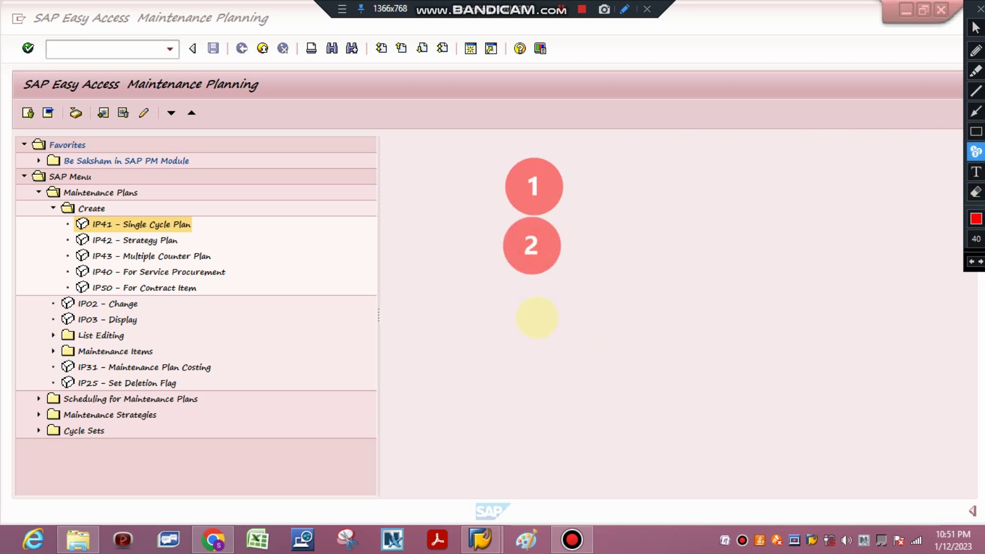
click(526, 306)
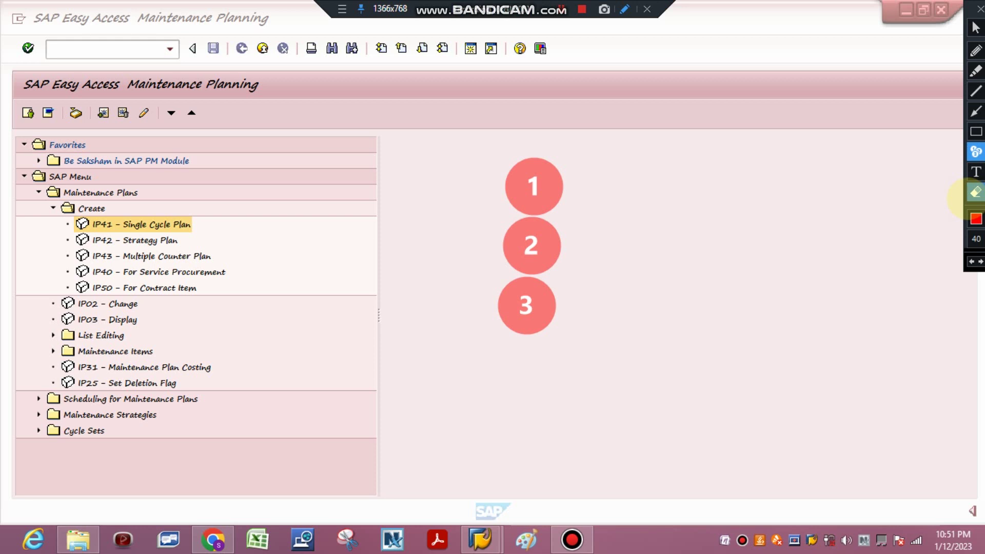
Step: Erase the three numbered markers and write the text annotation "advance level course" beside the menu tree
click(975, 192)
drag(410, 138, 705, 341)
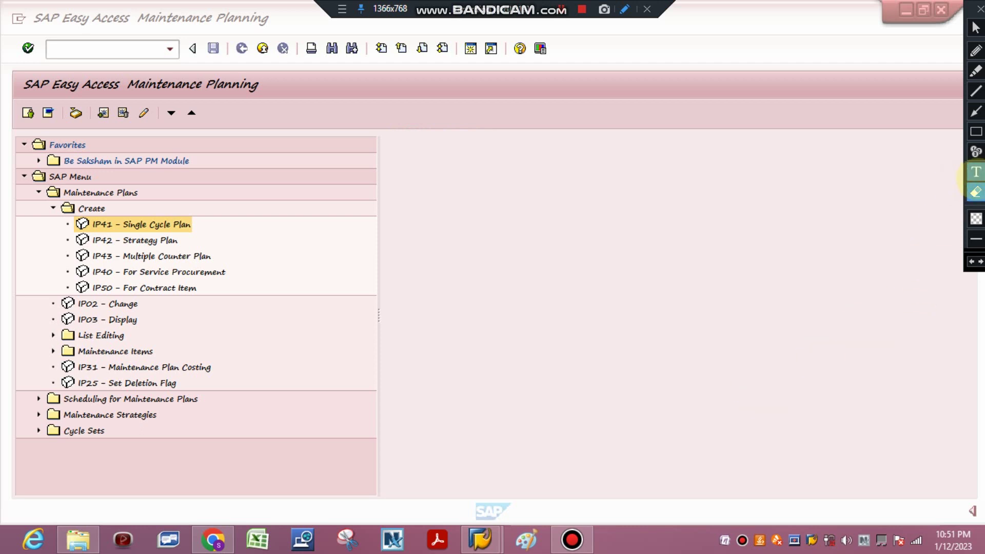
click(976, 172)
click(510, 284)
text(a)
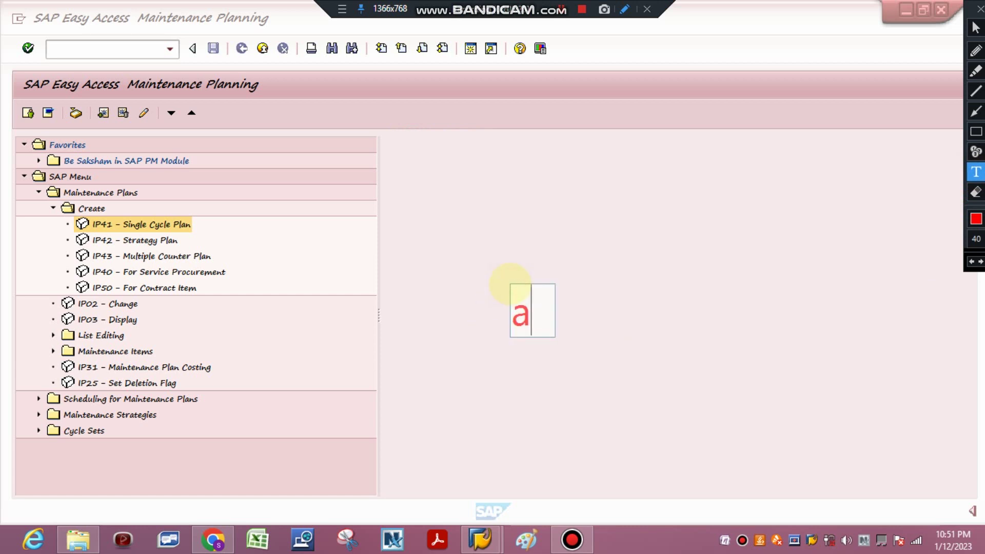
text(dvance )
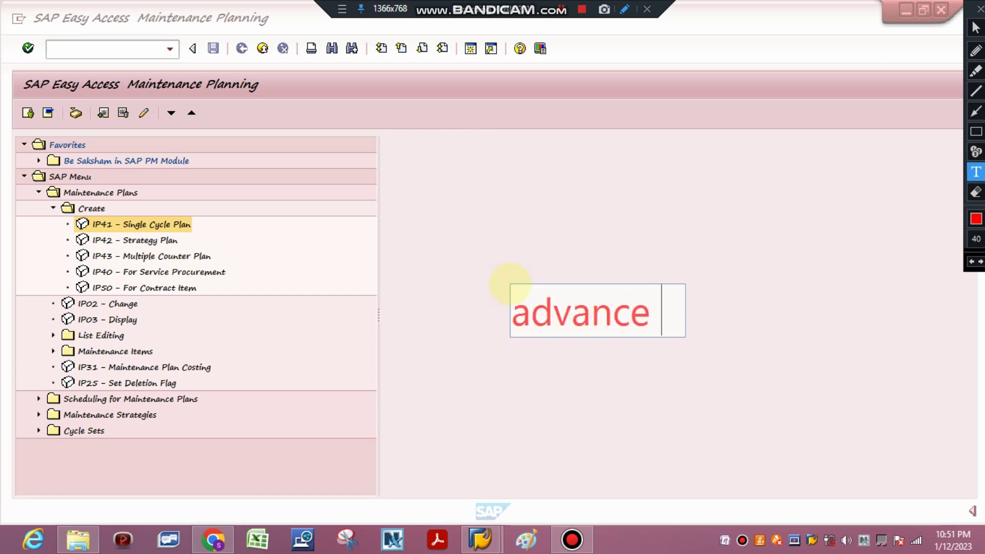
text(level cousrse)
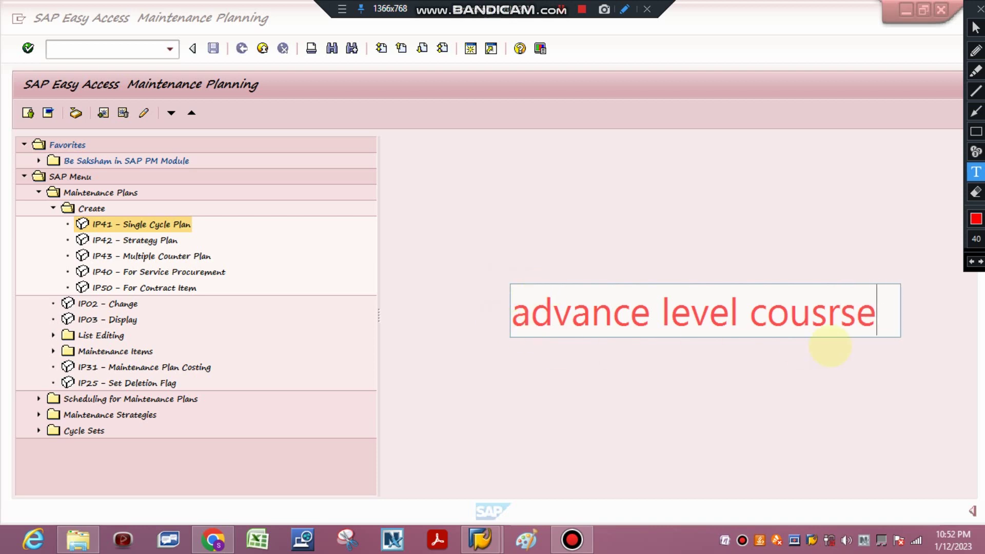
key(BackSpace)
key(BackSpace)
key(BackSpace)
key(BackSpace)
text(rse)
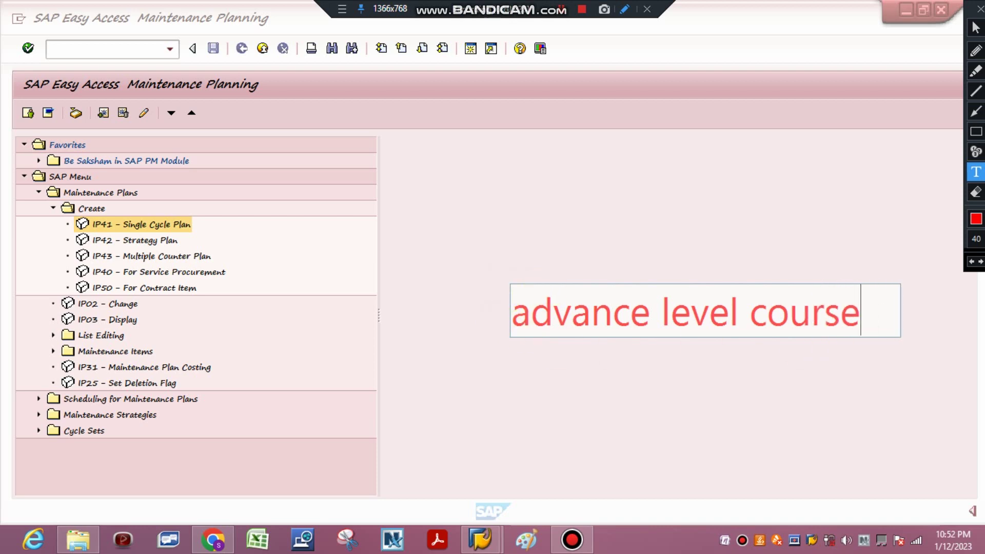
Step: Erase "advance level course" and write a two-line text annotation reading "basic" and "mEDIUM"
click(975, 192)
drag(441, 240, 865, 358)
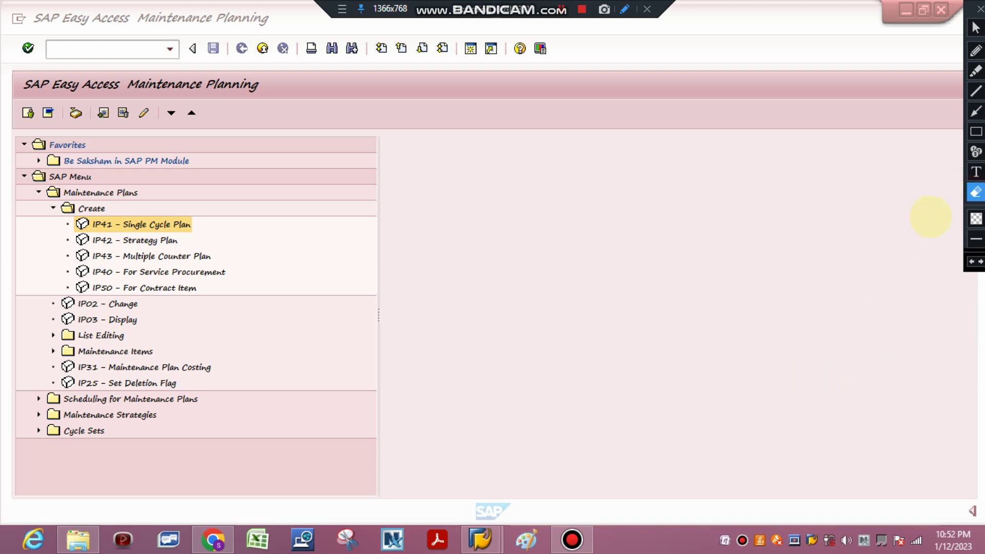
click(976, 172)
click(493, 206)
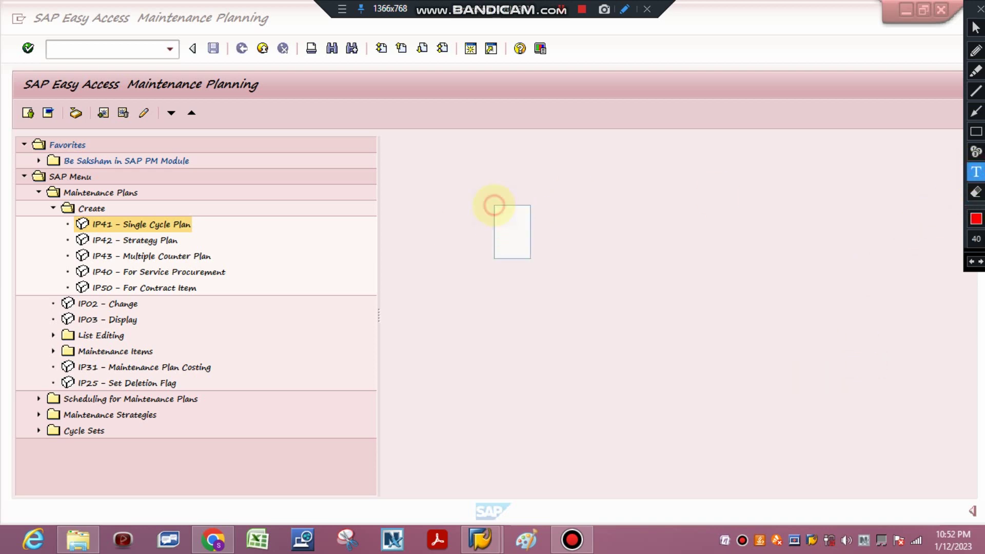
text(basic)
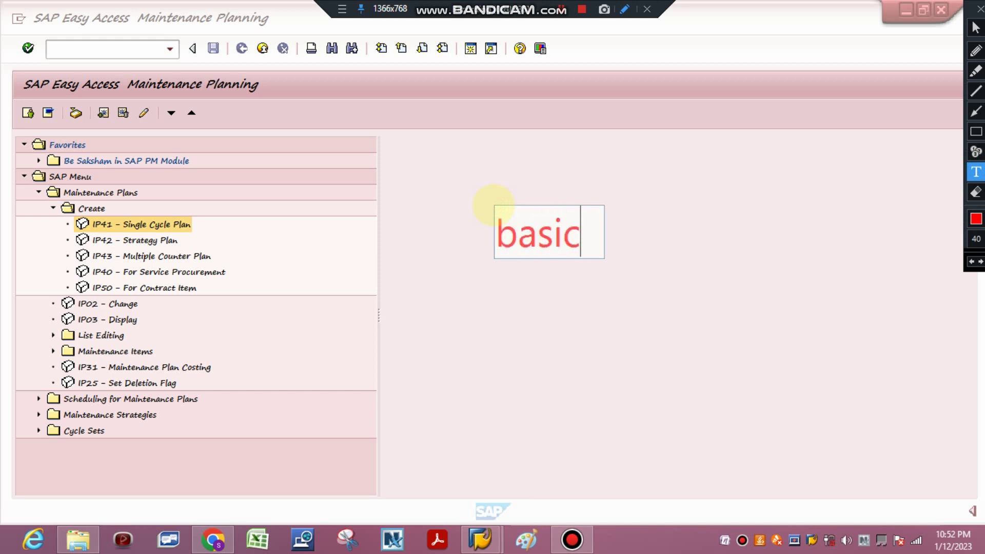
key(Return)
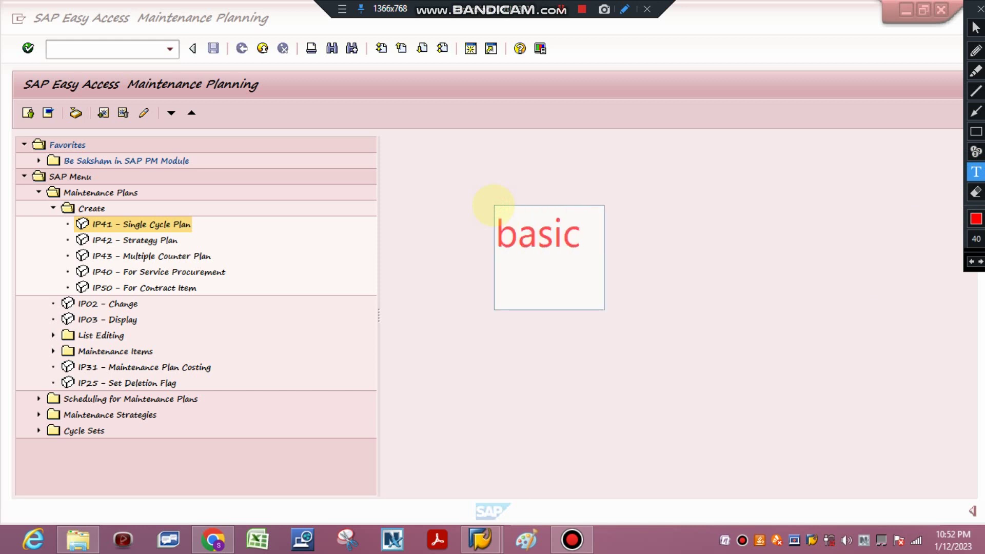
text(mEDIUM)
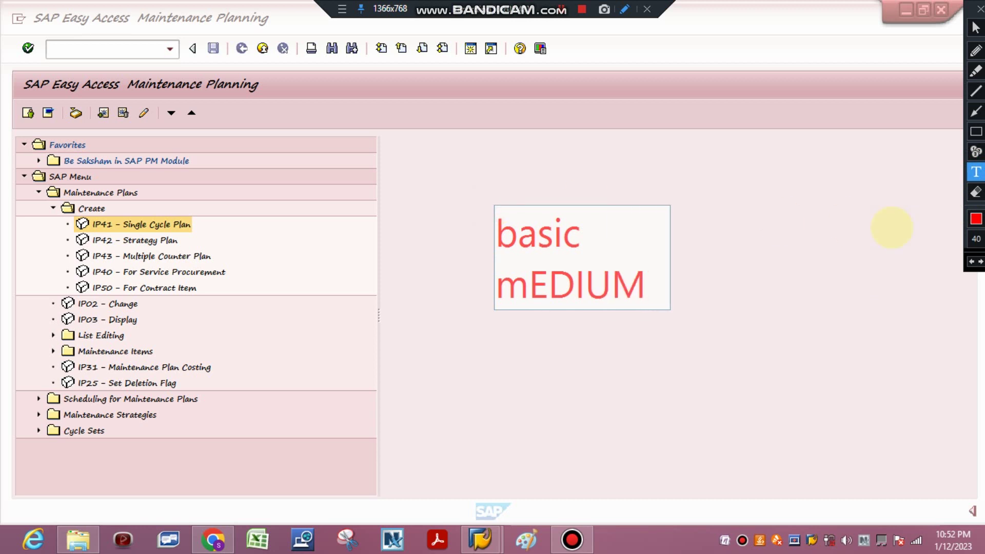
Step: Erase the "basic mEDIUM" annotation and select the IP41 - Single Cycle Plan entry in the menu tree
click(976, 192)
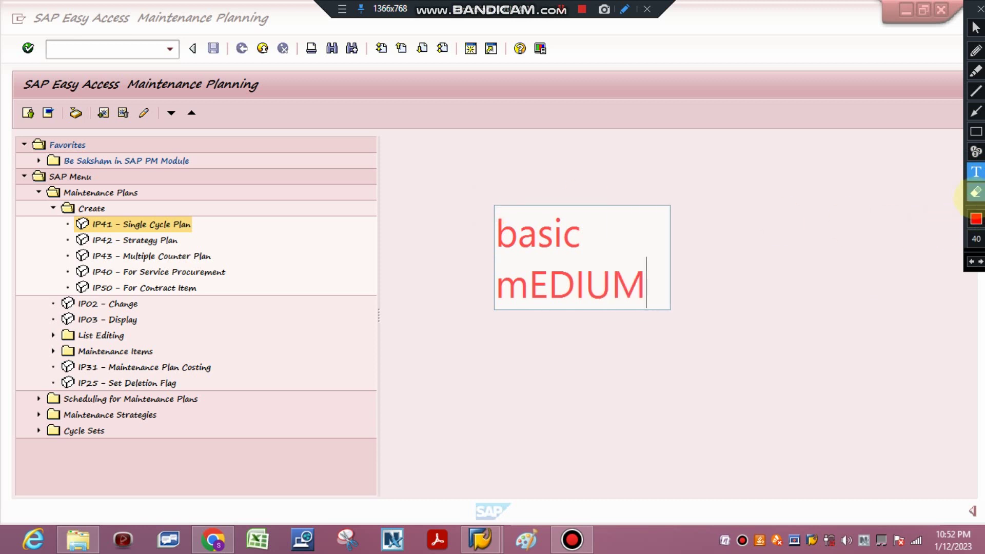
drag(457, 202, 727, 359)
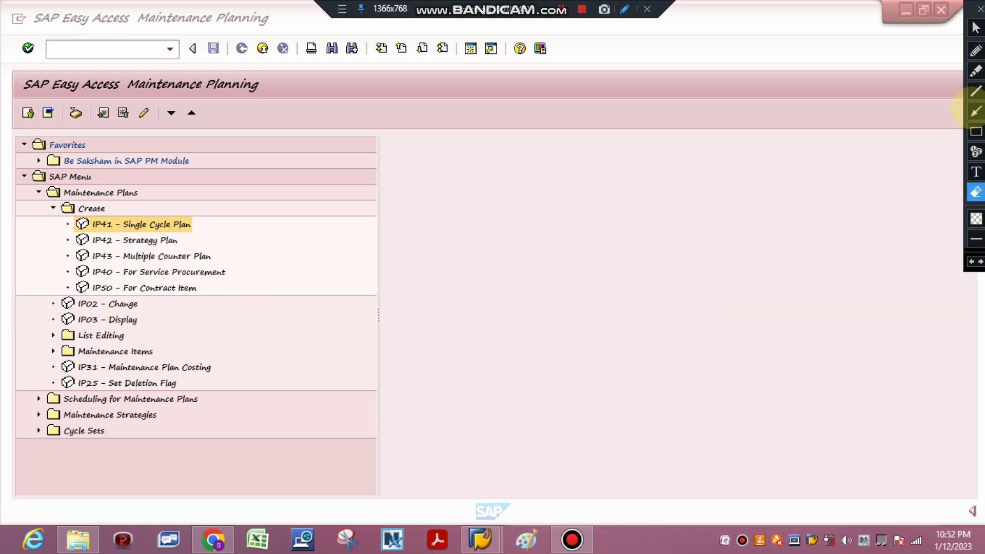
click(976, 28)
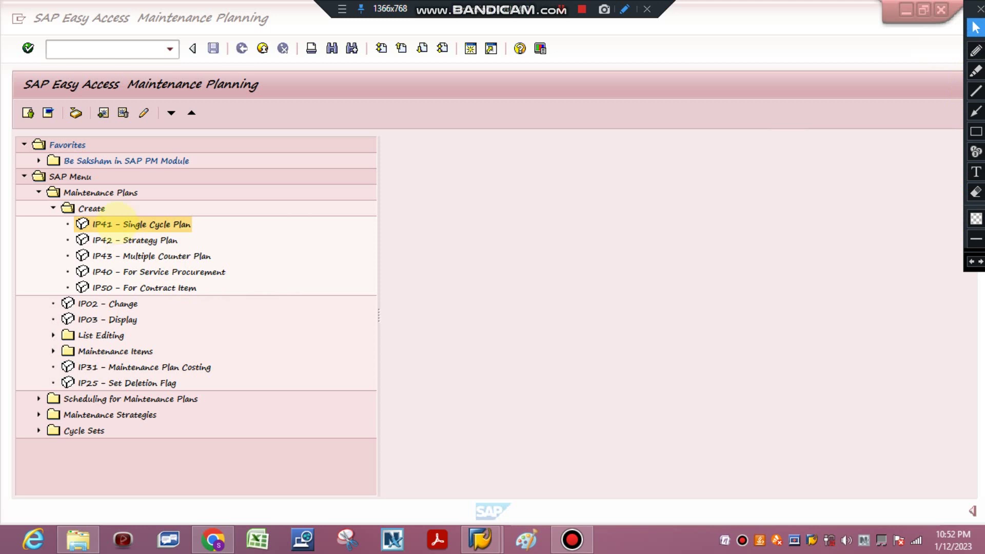
click(118, 223)
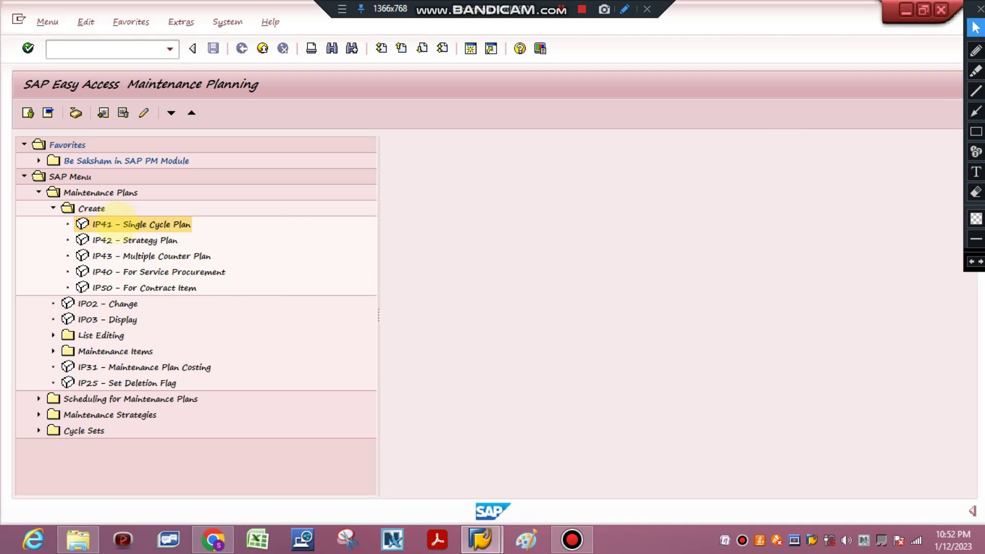
Step: Write the red text annotation "TCDOE TRANSACTION" in the empty area beside the menu tree
click(974, 172)
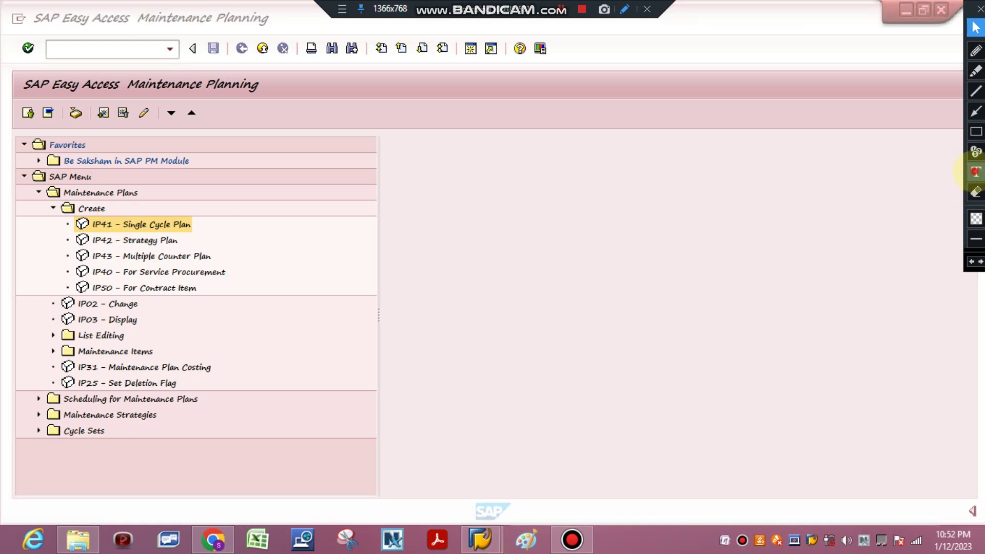
click(578, 209)
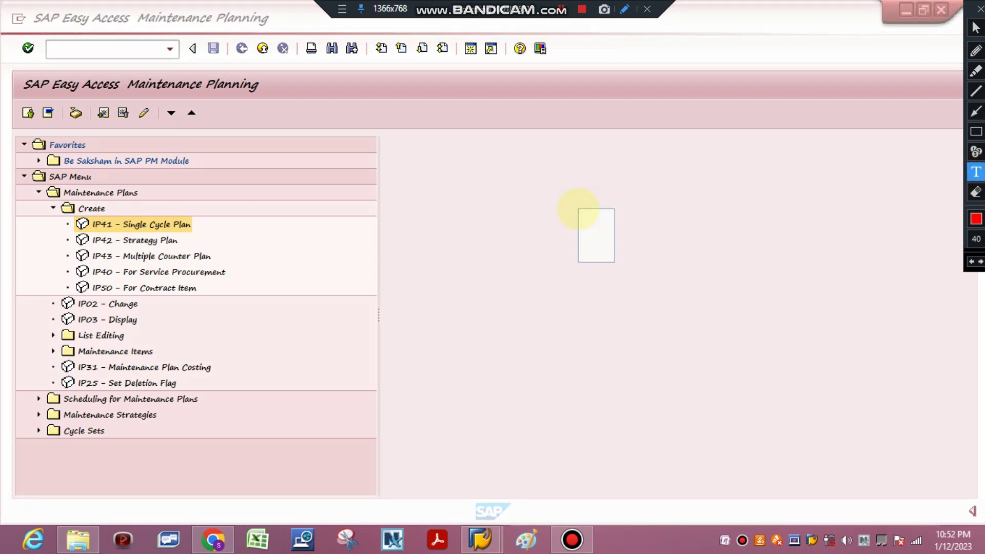
text(T)
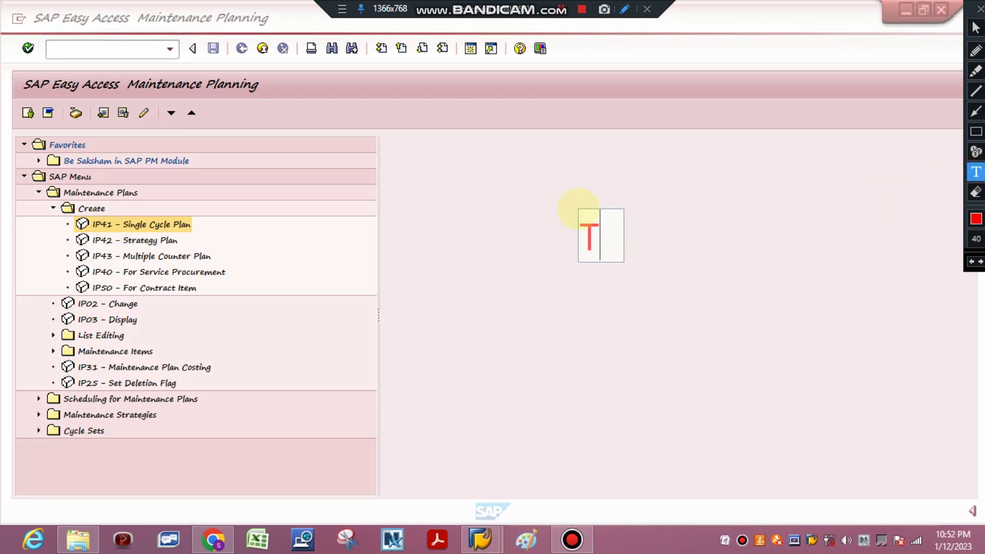
text(CDOE TR)
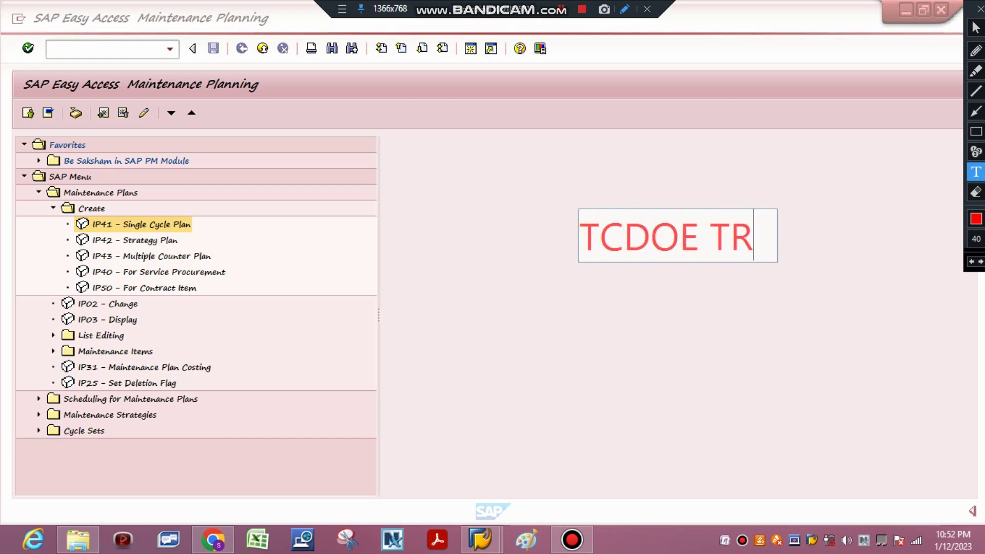
text(ANSACTION)
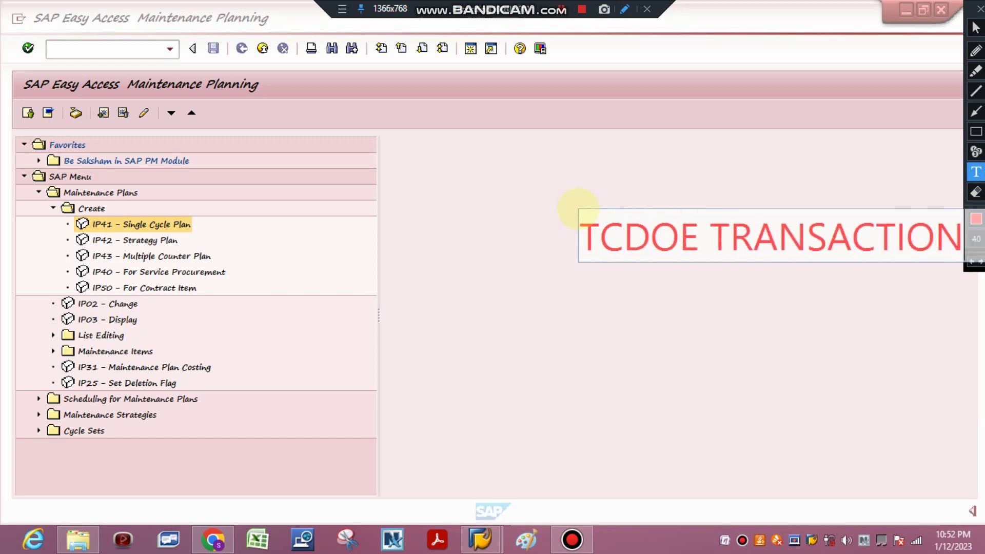
Step: Erase the "TCDOE TRANSACTION" annotation and dismiss the SAP GUI connection error without viewing its detailed description
click(975, 192)
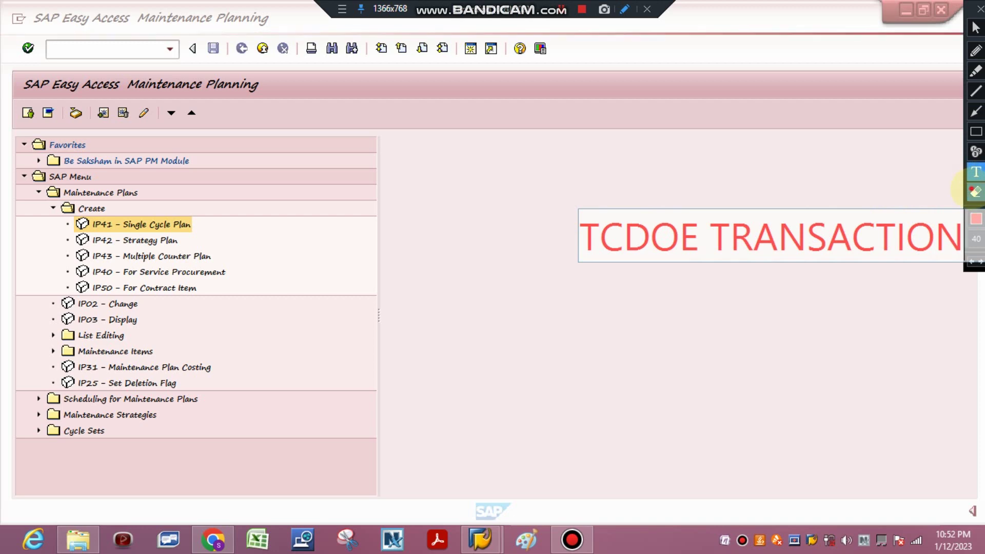
drag(533, 161, 975, 324)
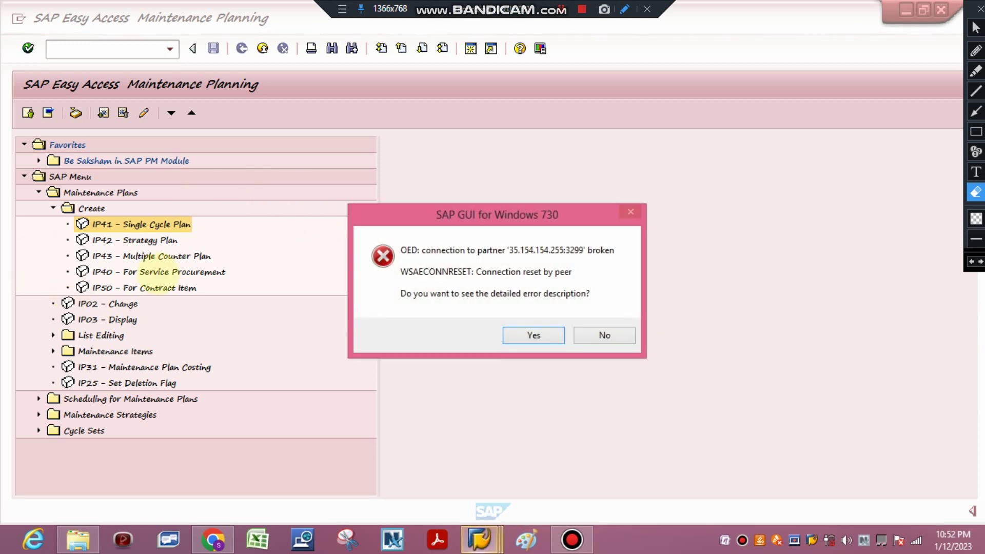
click(976, 27)
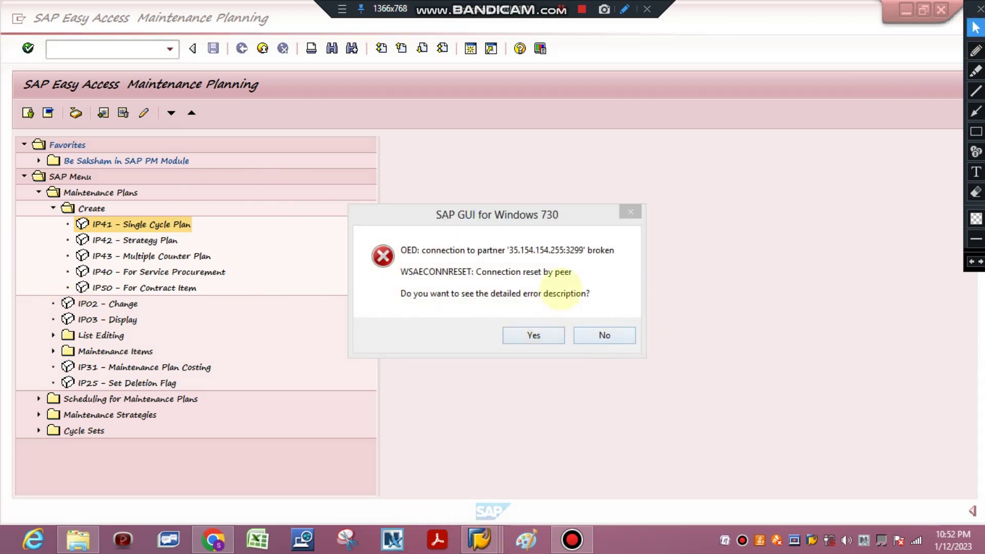
click(600, 334)
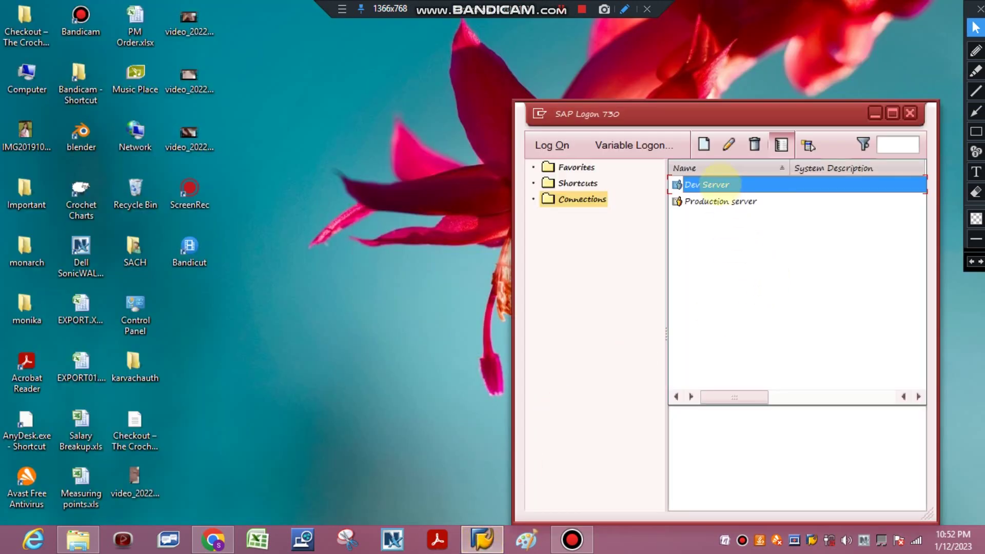
Step: Log on to the Dev Server with the user name and account password, continuing this logon and ending any other logons in the system
click(719, 183)
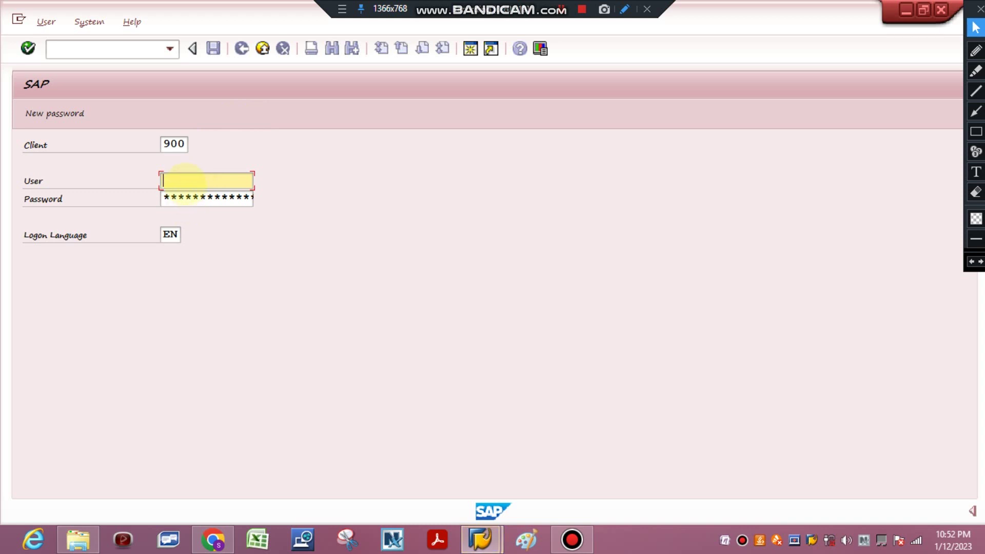
click(186, 183)
text(E)
click(185, 197)
text(*)
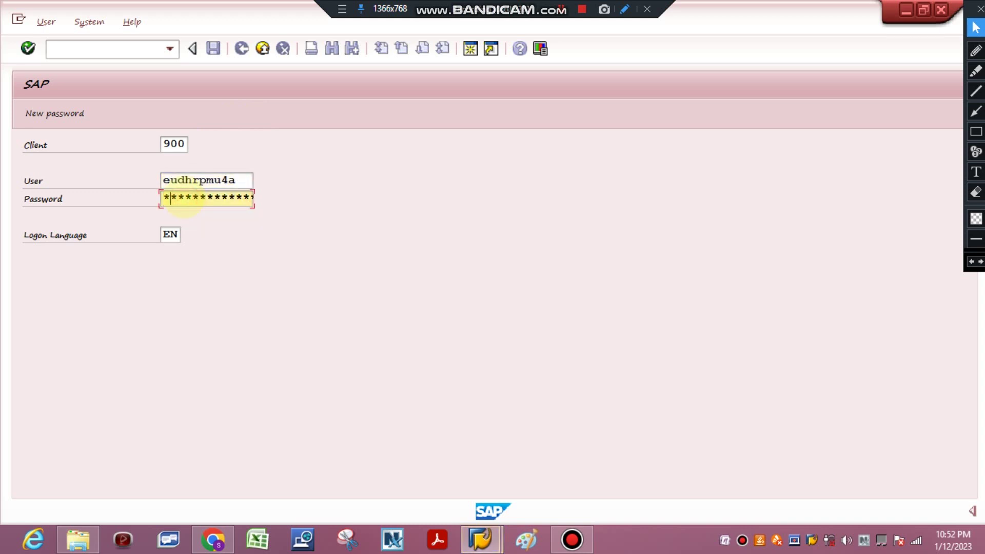
text(**)
key(Return)
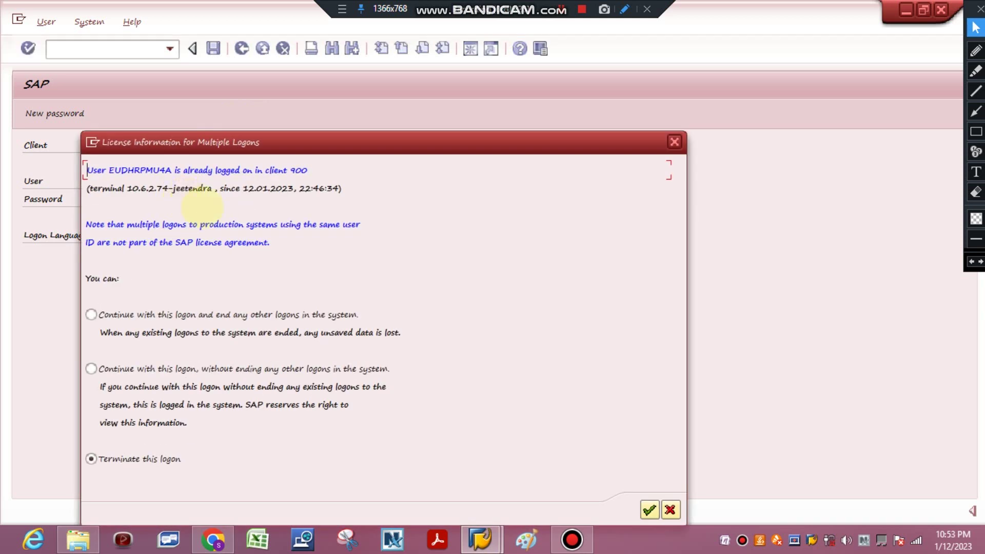
click(113, 314)
click(649, 510)
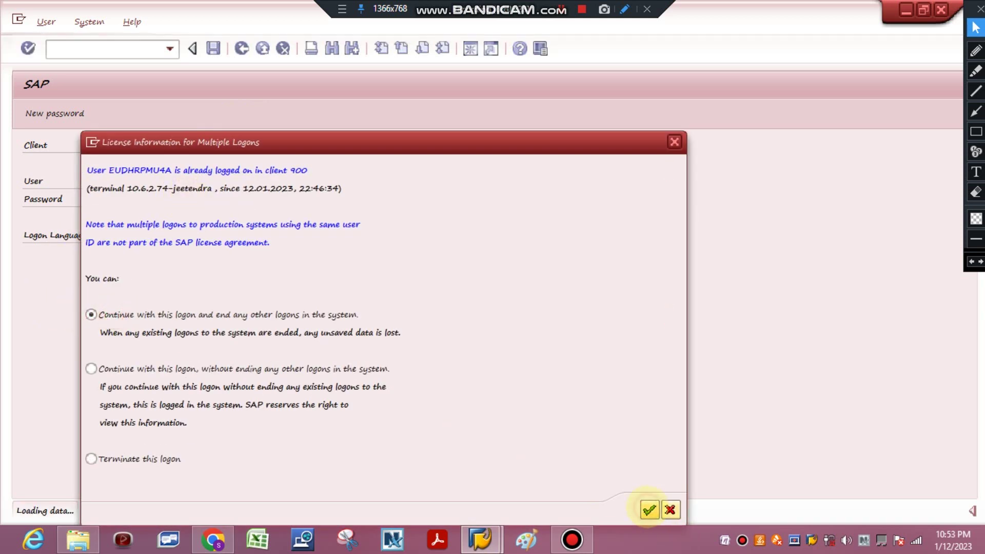
Step: Run transaction IP00 to open the Maintenance Planning menu
click(62, 51)
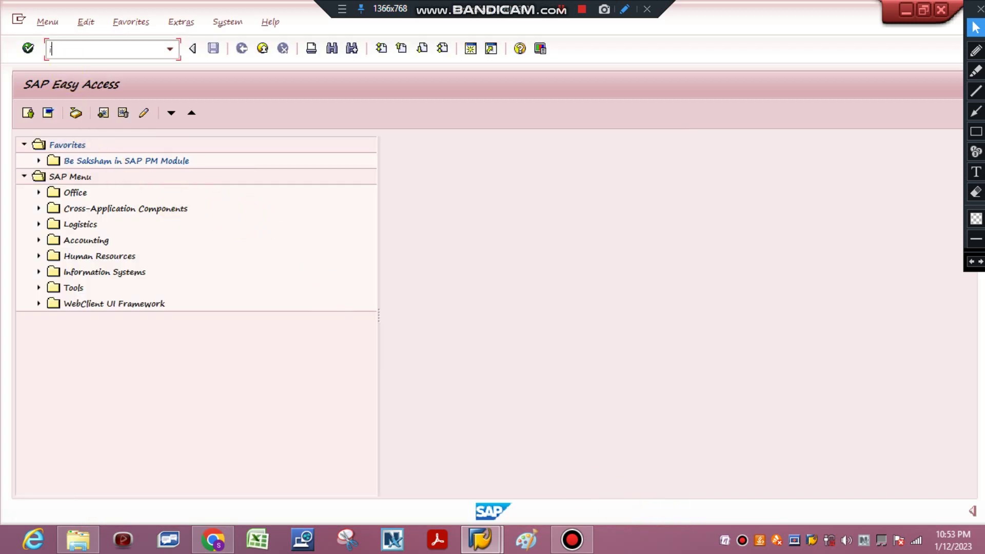
text(ipoo)
key(BackSpace)
key(BackSpace)
key(BackSpace)
key(BackSpace)
text(ip00)
key(Return)
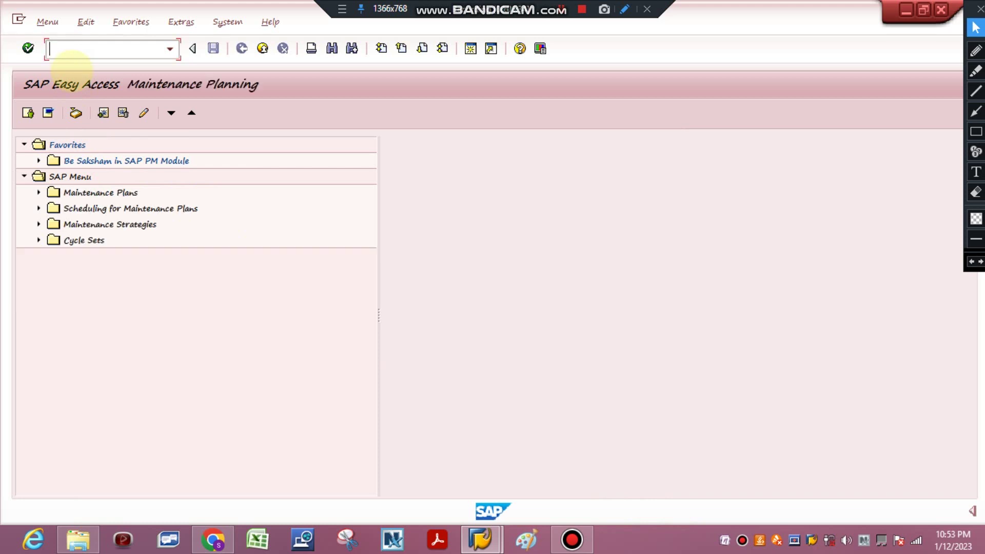
Step: Expand the Create folder under Maintenance Plans in the SAP menu and select IP41 - Single Cycle Plan
click(39, 193)
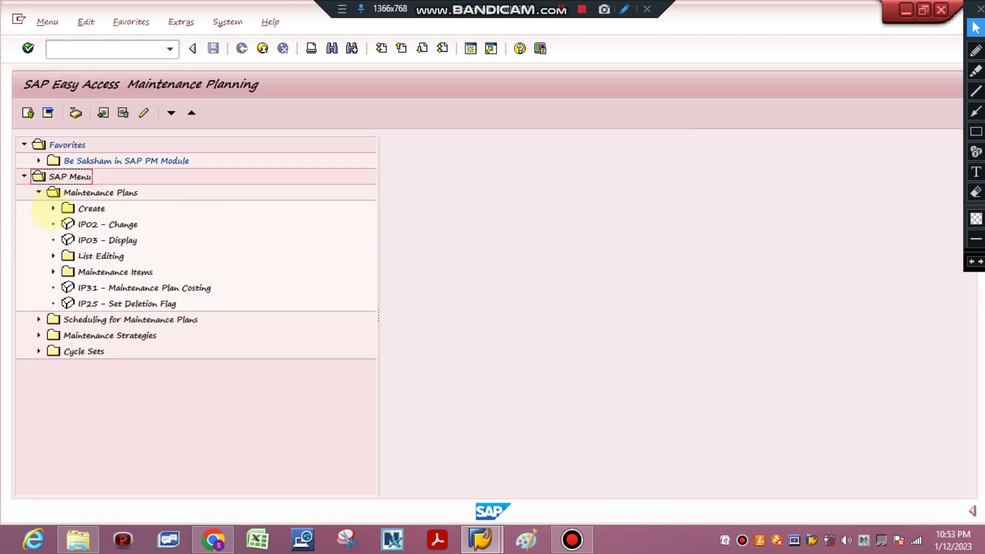
click(53, 208)
click(123, 224)
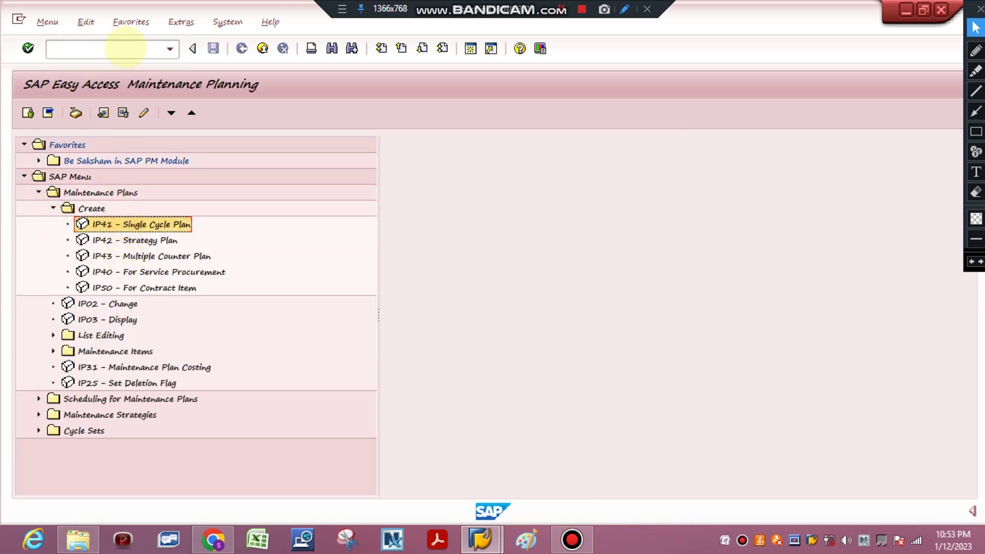
Step: Run transaction IP41 to start creating a single cycle maintenance plan
click(124, 47)
text(IP)
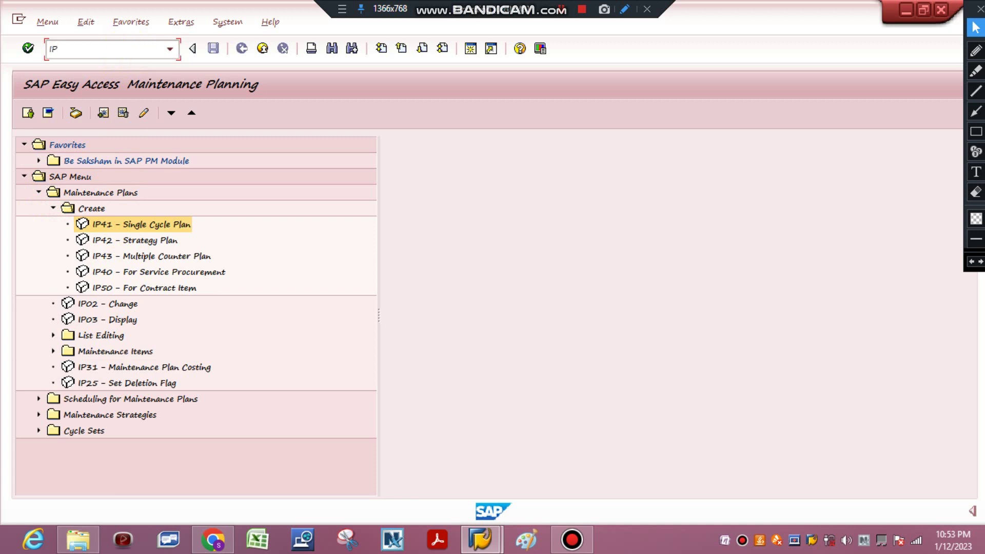
text(41)
key(Return)
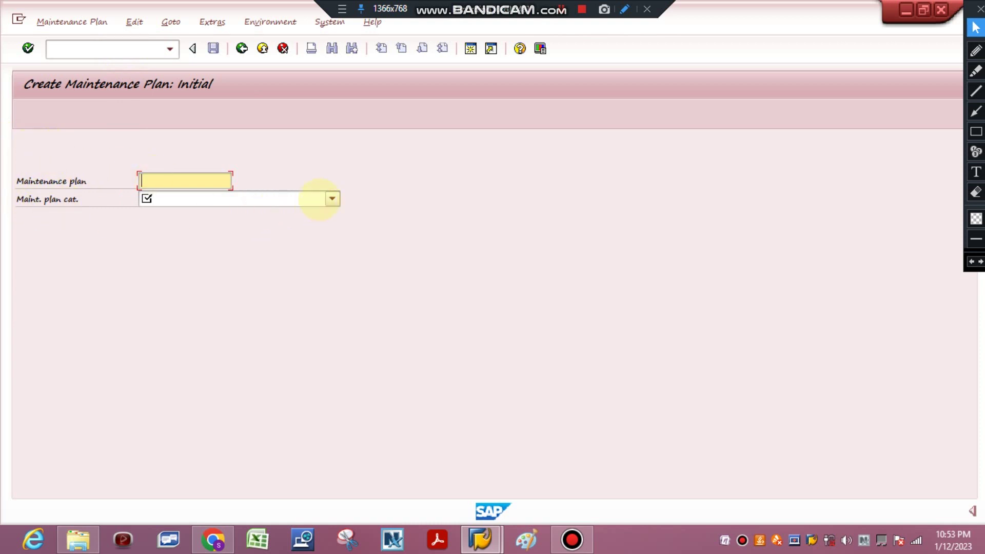
Step: Write the red text annotation "CATEGORY" in the empty area below the plan fields, and erase it
click(484, 271)
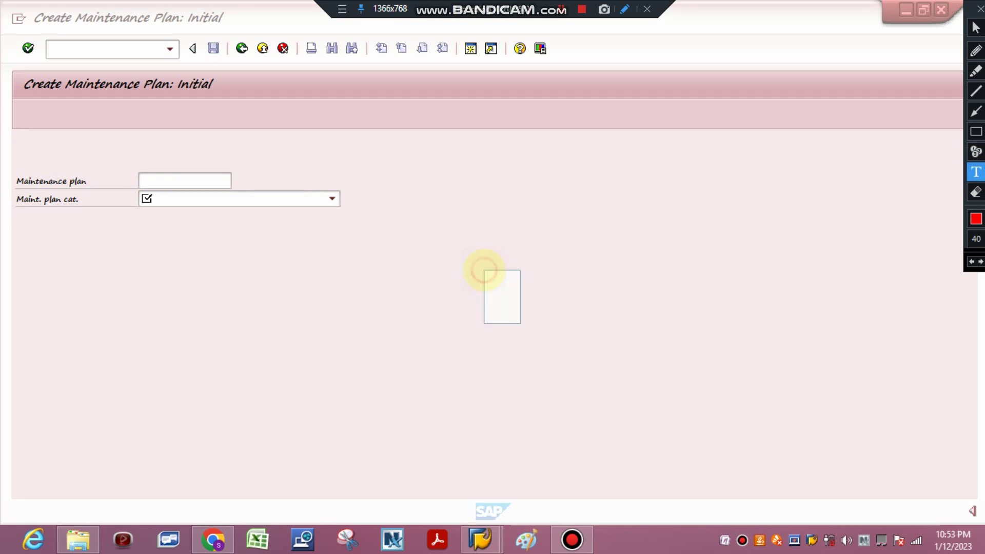
text(CATEGORY)
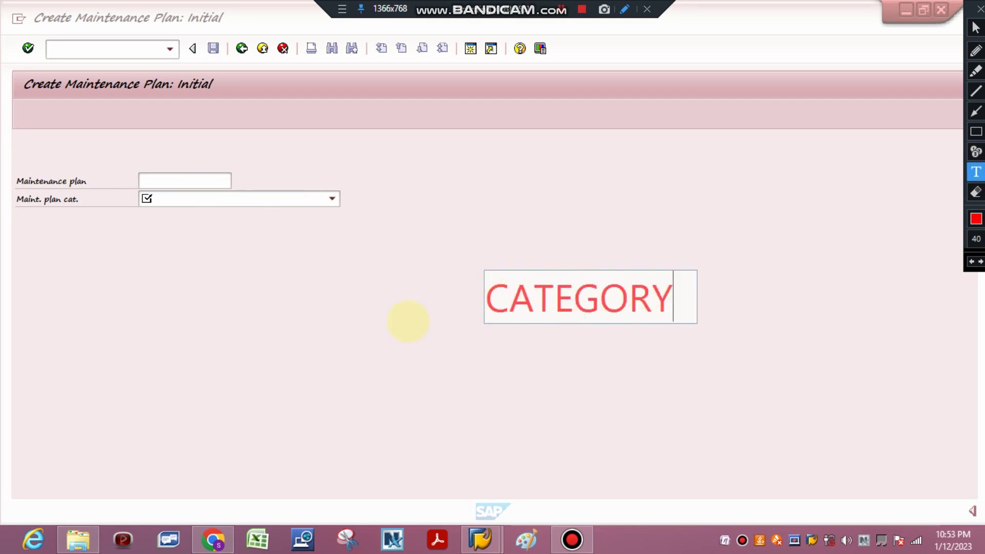
click(974, 193)
drag(419, 246, 766, 347)
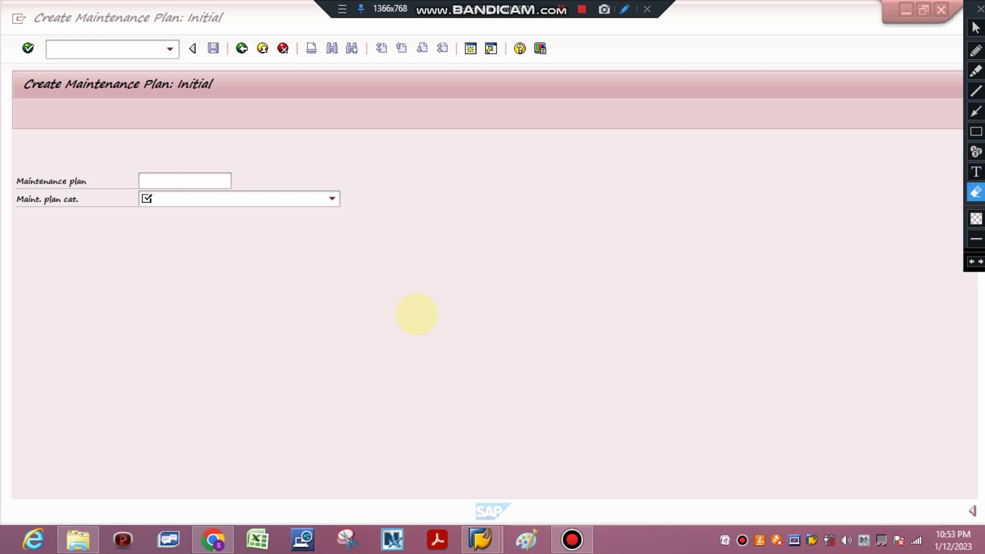
click(974, 27)
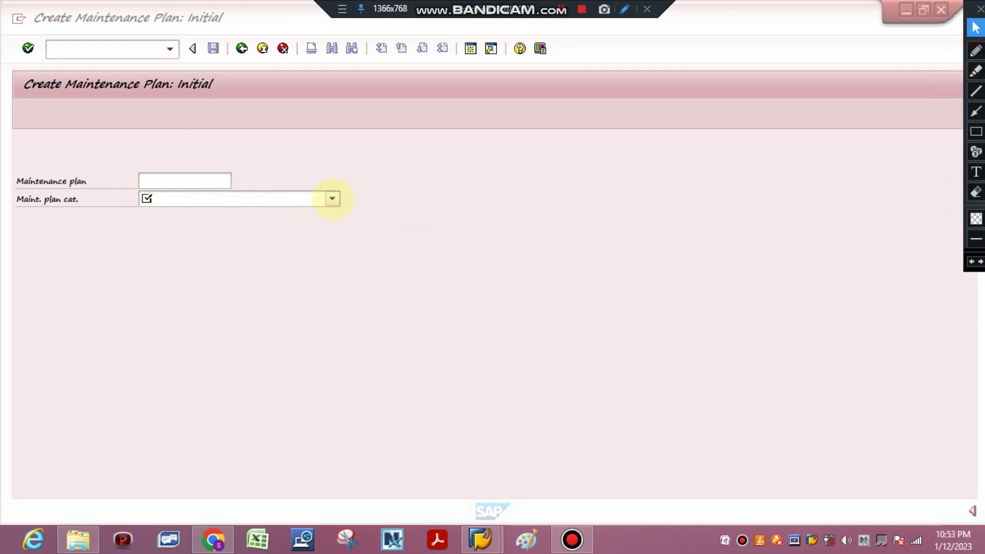
Step: Look at the maintenance plan category options and write the red text annotations "NOTIFICATION" and "ORDER" one below the other
click(332, 199)
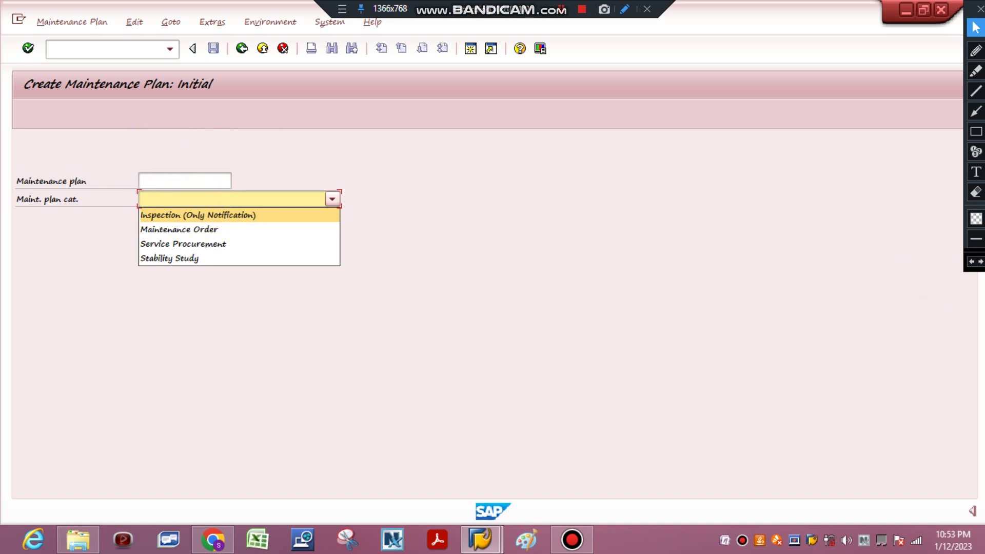
click(976, 172)
click(470, 205)
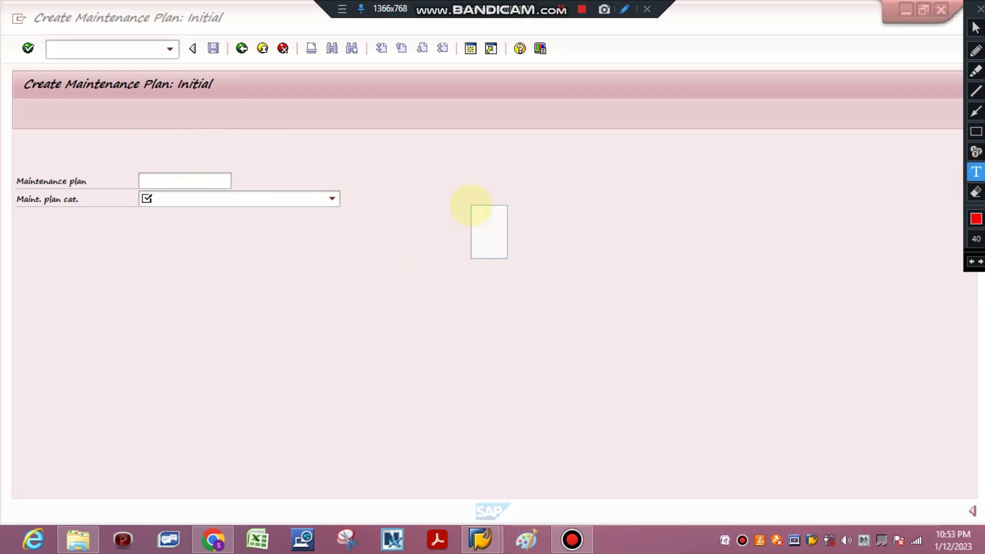
text(NOT)
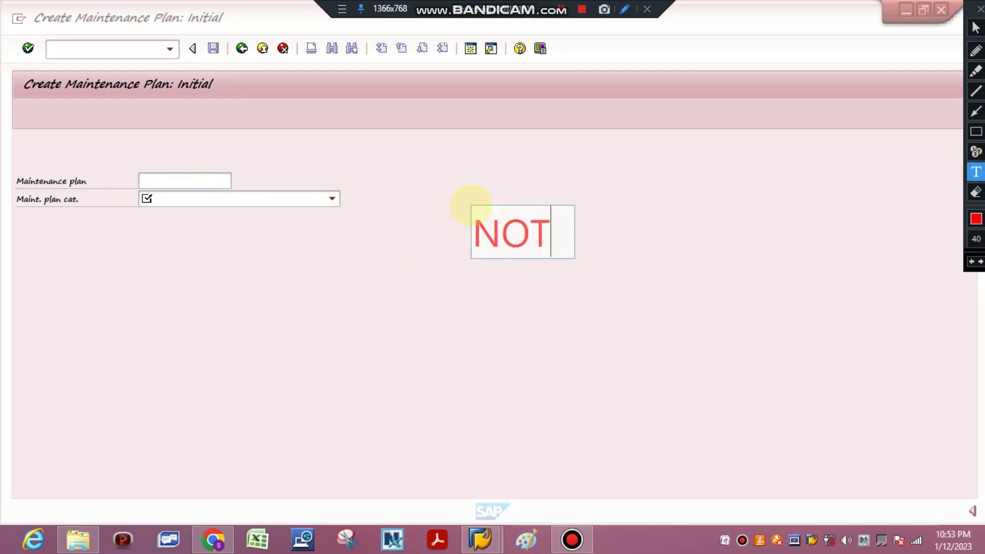
text(IFICATION)
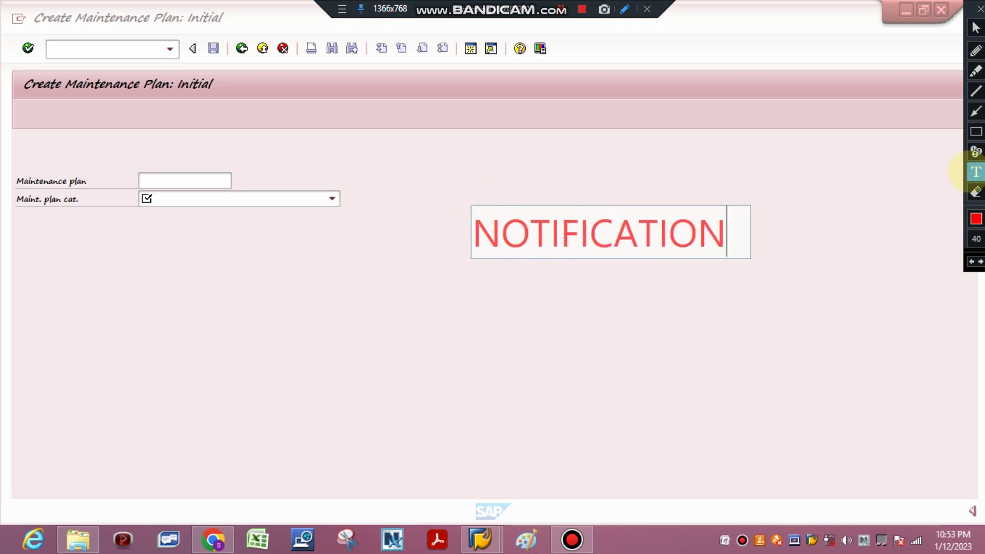
click(455, 288)
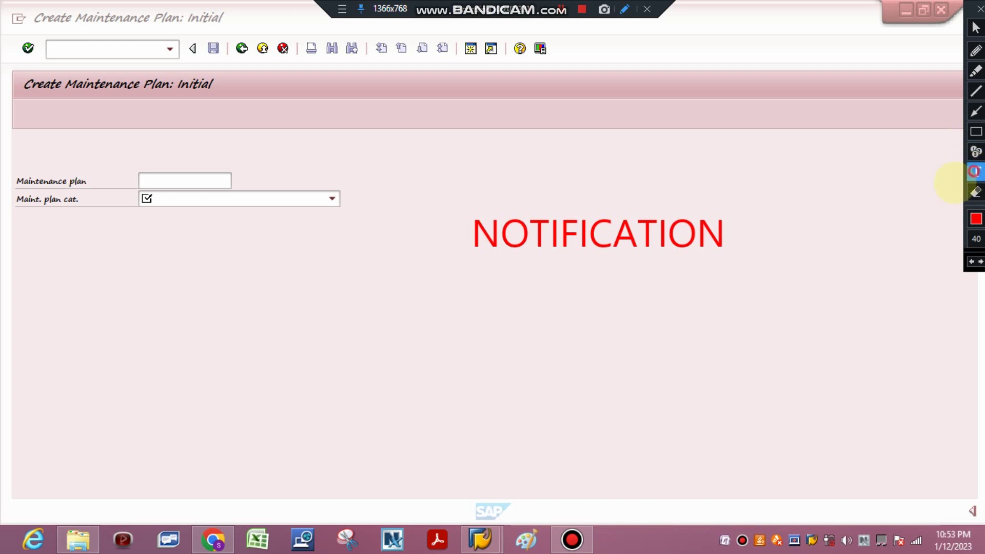
click(479, 293)
text(ORDER)
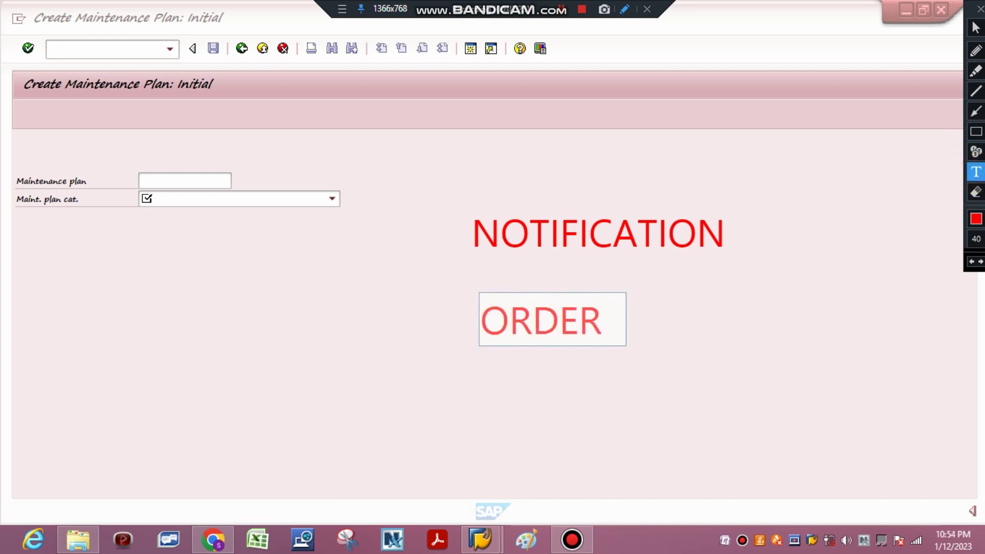
Step: Erase the "NOTIFICATION" and "ORDER" annotations and return to working in the maintenance plan form
click(976, 192)
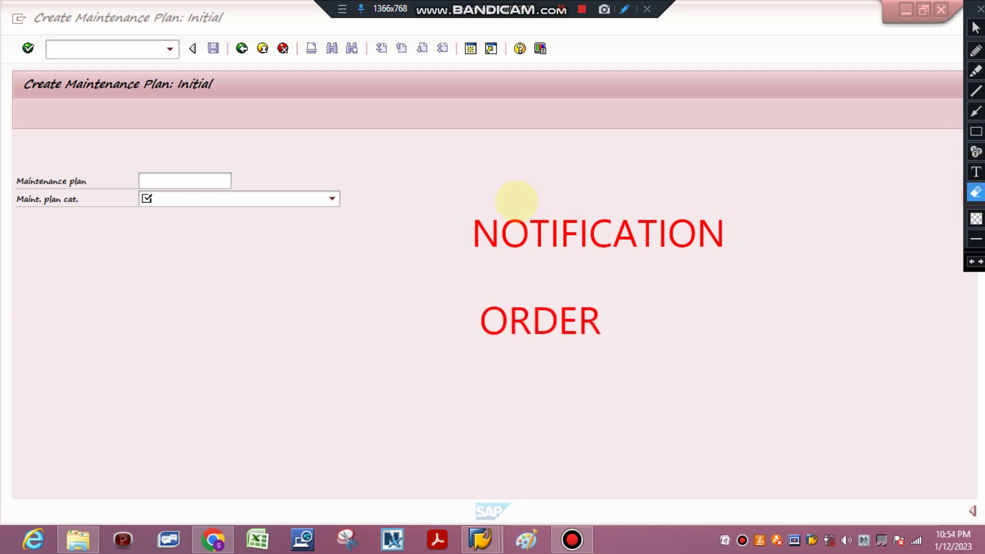
drag(462, 187, 788, 367)
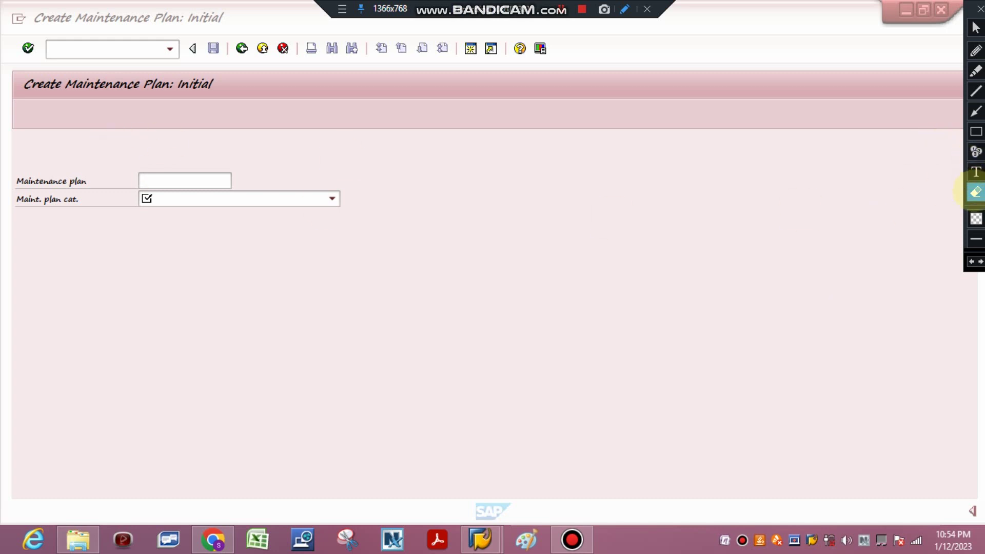
click(975, 28)
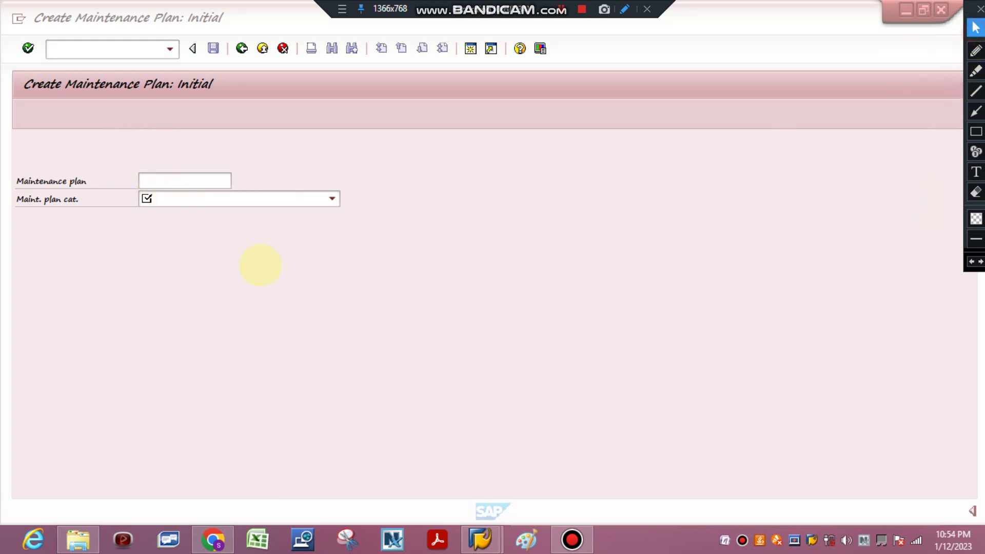
click(163, 180)
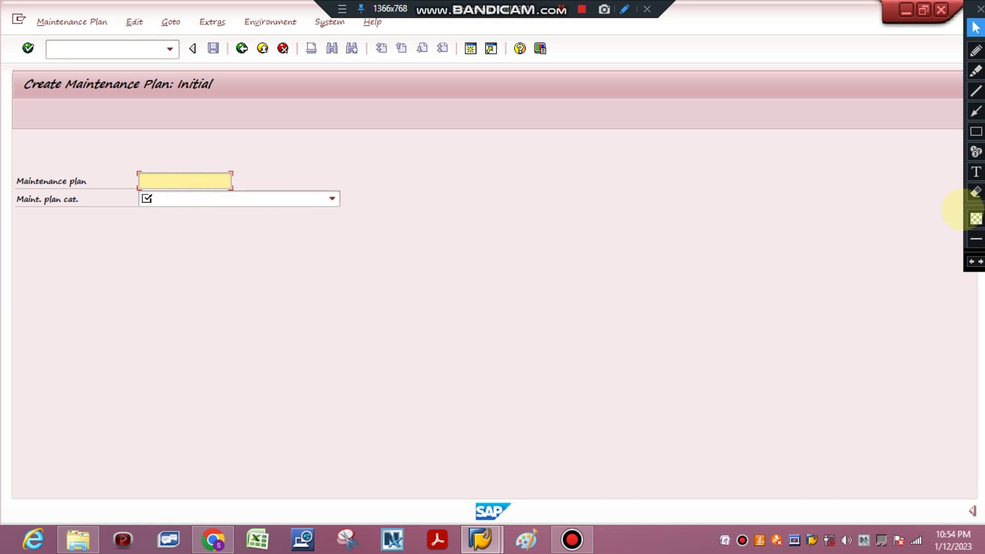
click(976, 192)
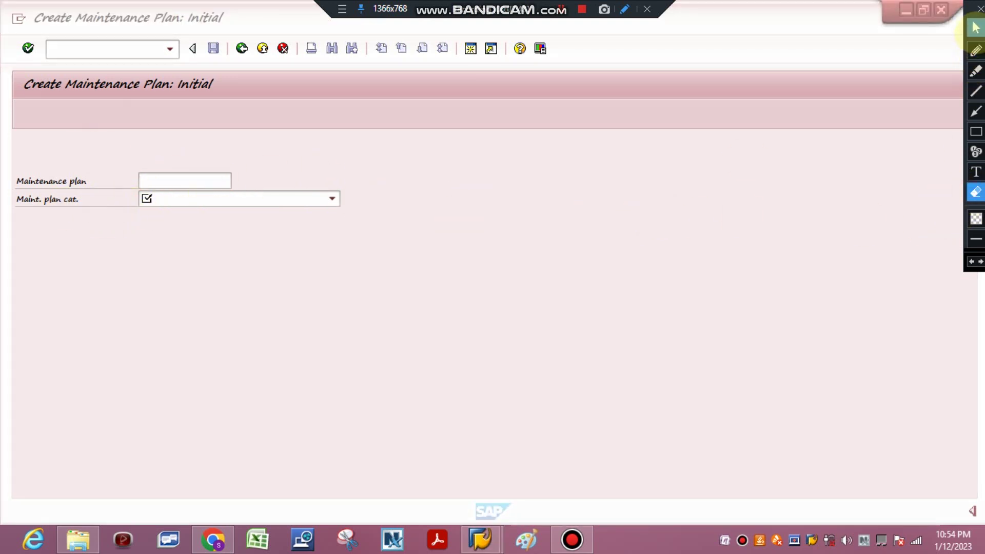
click(975, 27)
Step: Set the maintenance plan category to Inspection (Only Notification), leave the plan number empty, and continue to the plan details
click(332, 198)
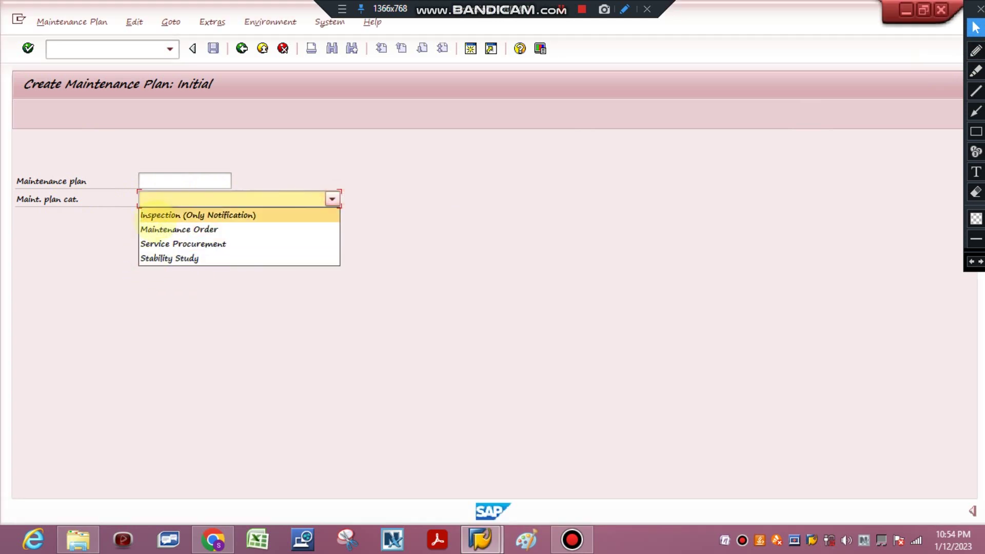
click(170, 215)
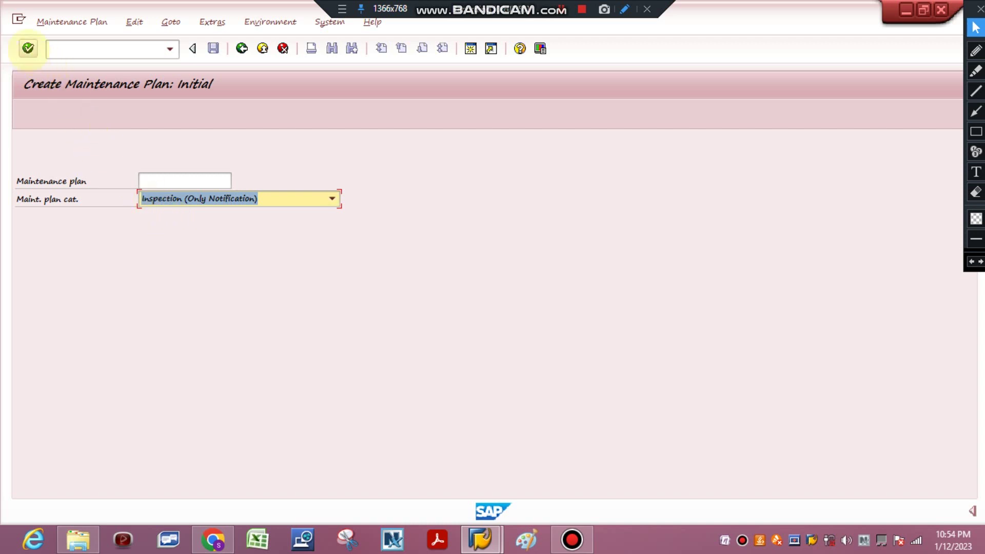
click(28, 49)
Step: Enter "PM of equipment ABCD" as the maintenance plan description and set the reference object's equipment to ABCD
click(287, 139)
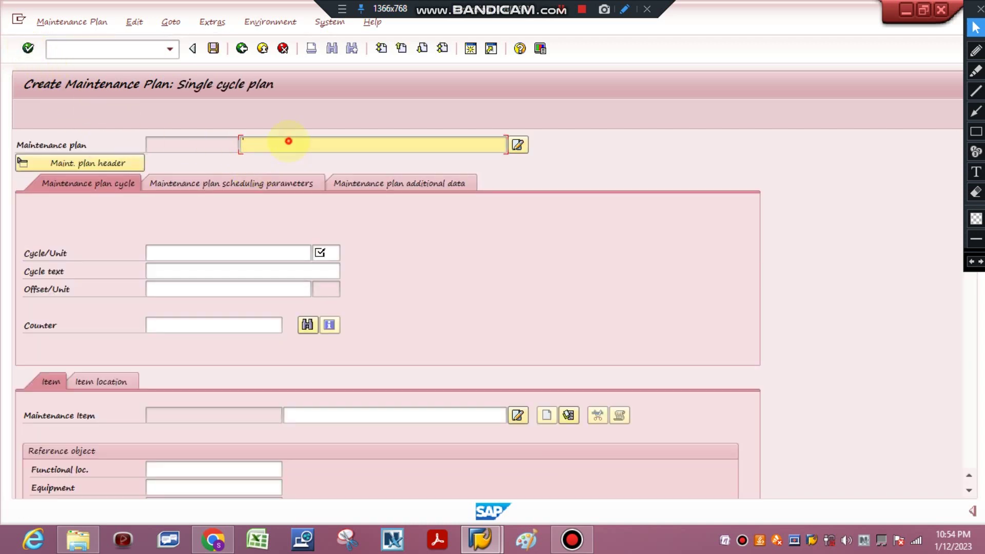
text(pm OF E)
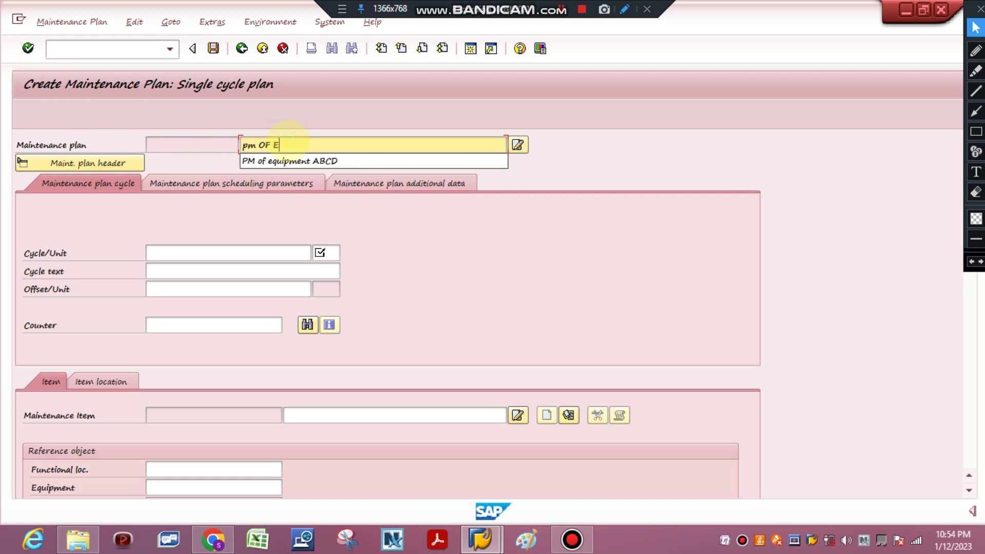
text(QUI)
click(320, 162)
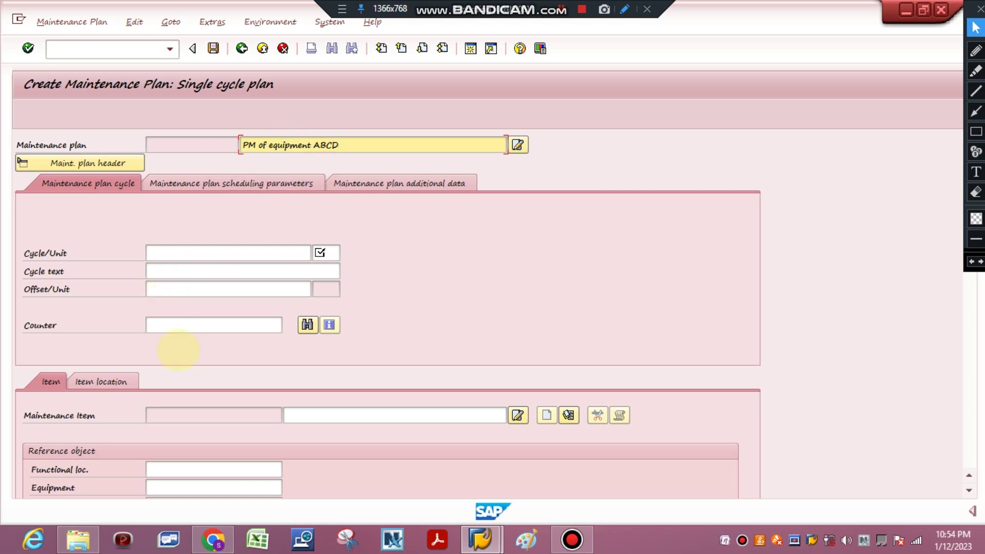
click(170, 487)
text(ABCD)
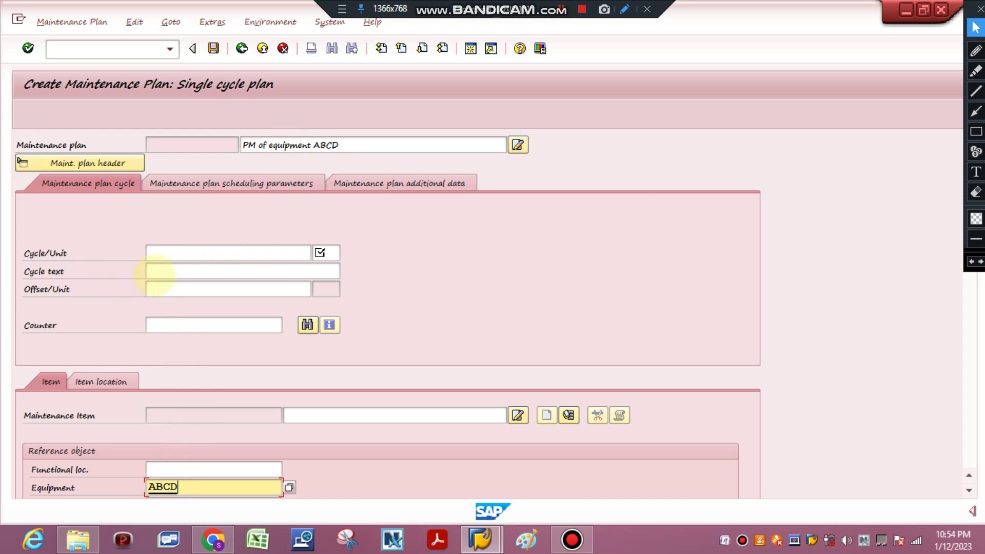
Step: Find DAY in the list of measurement units and choose it as the unit of the maintenance plan cycle
click(248, 251)
click(330, 255)
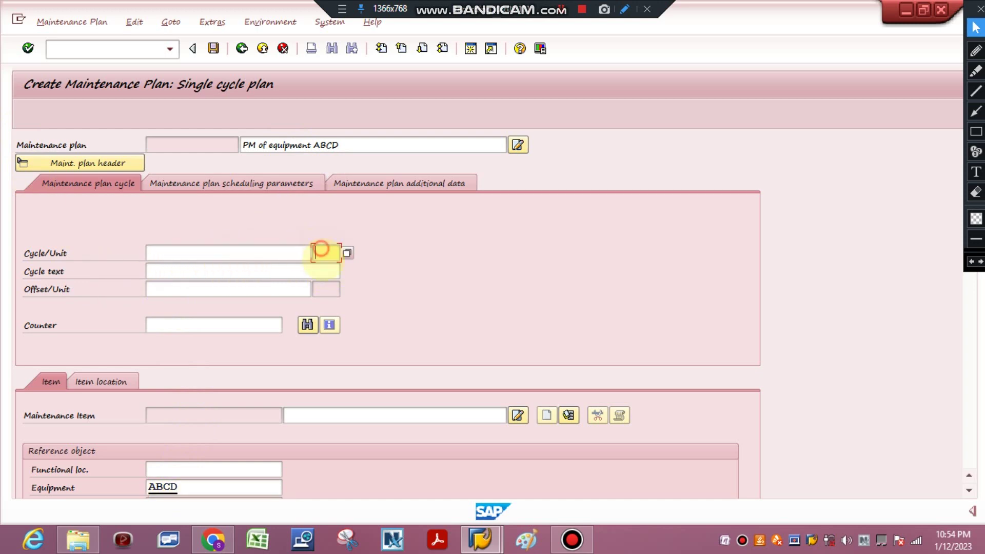
key(F4)
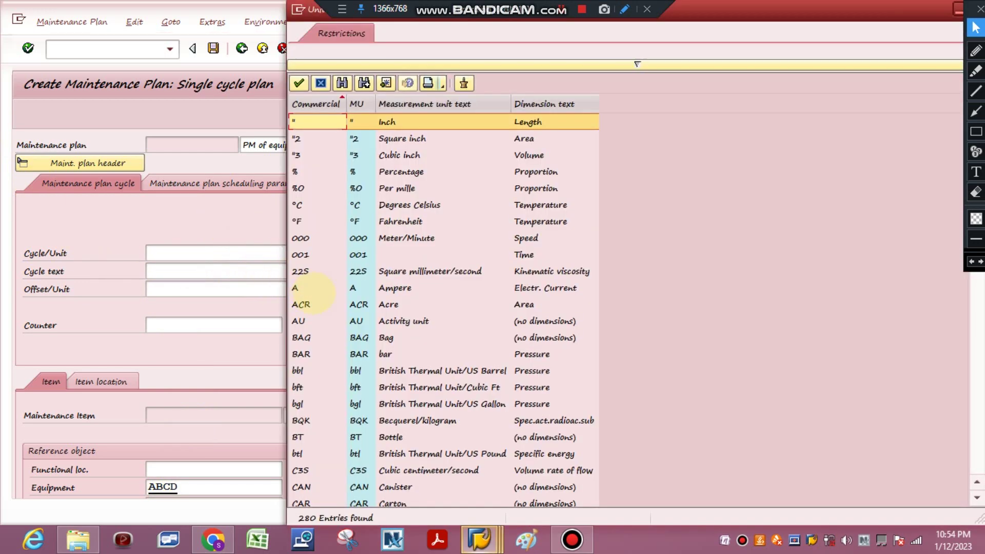
scroll(336, 326, down, 8)
scroll(349, 340, down, 20)
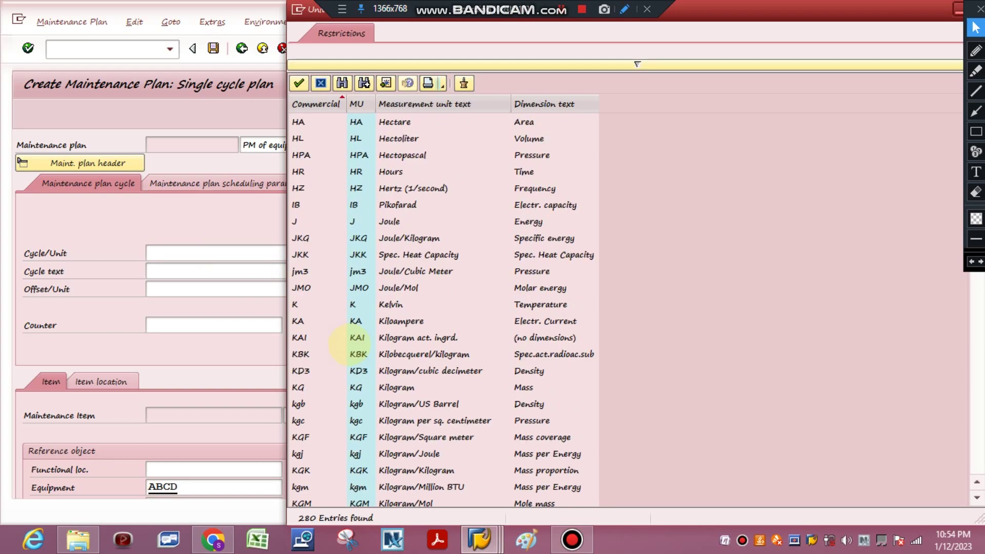
scroll(343, 354, down, 20)
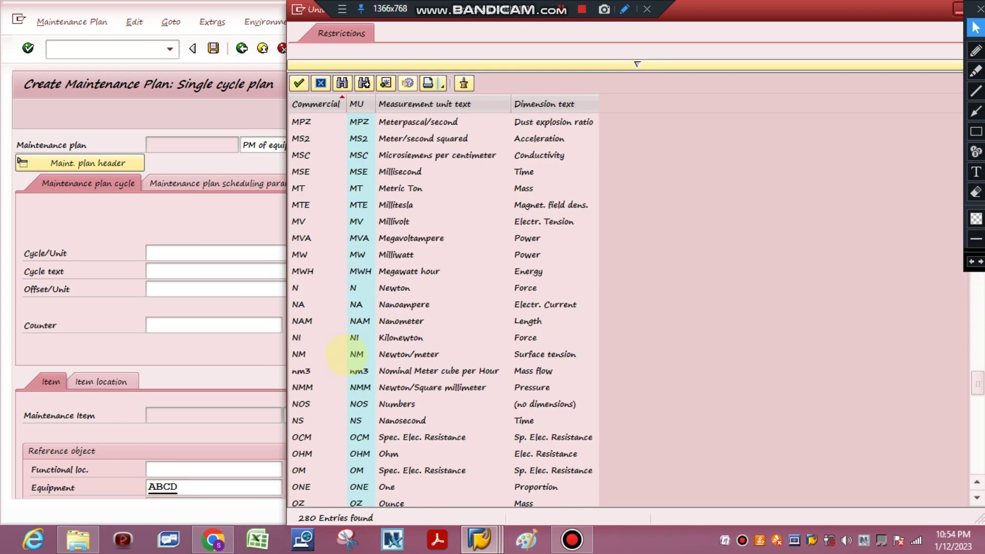
scroll(349, 352, up, 20)
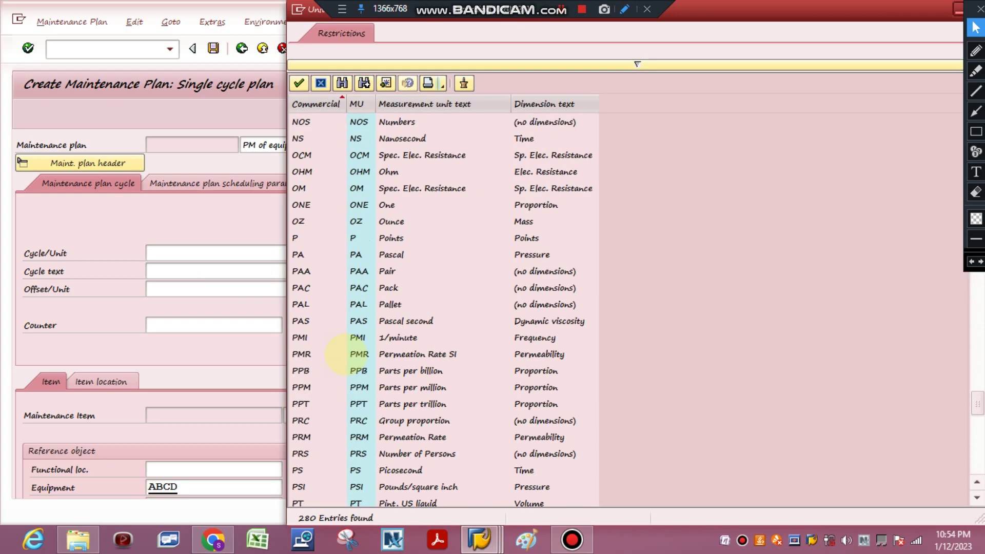
click(300, 221)
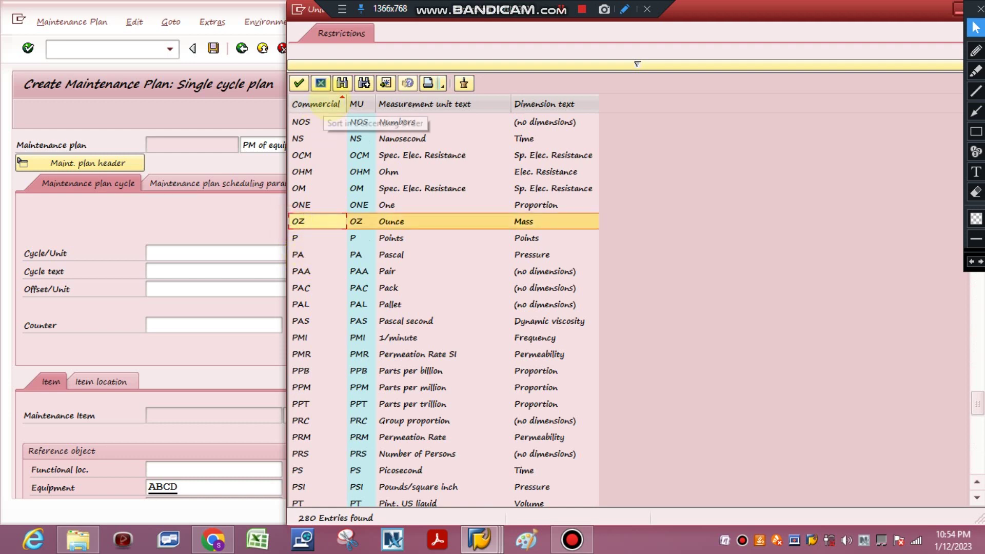
click(342, 82)
text(DAY)
key(Return)
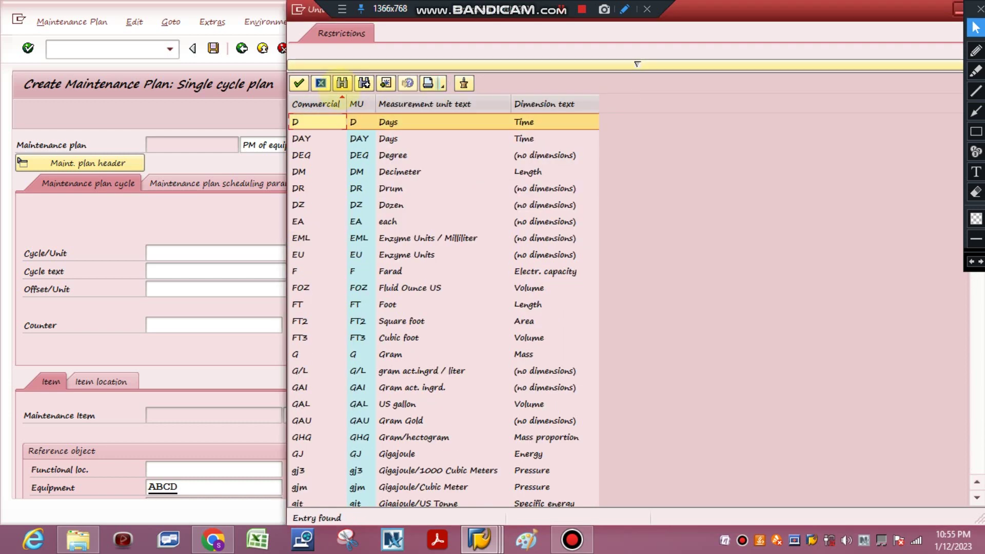
scroll(318, 190, up, 1)
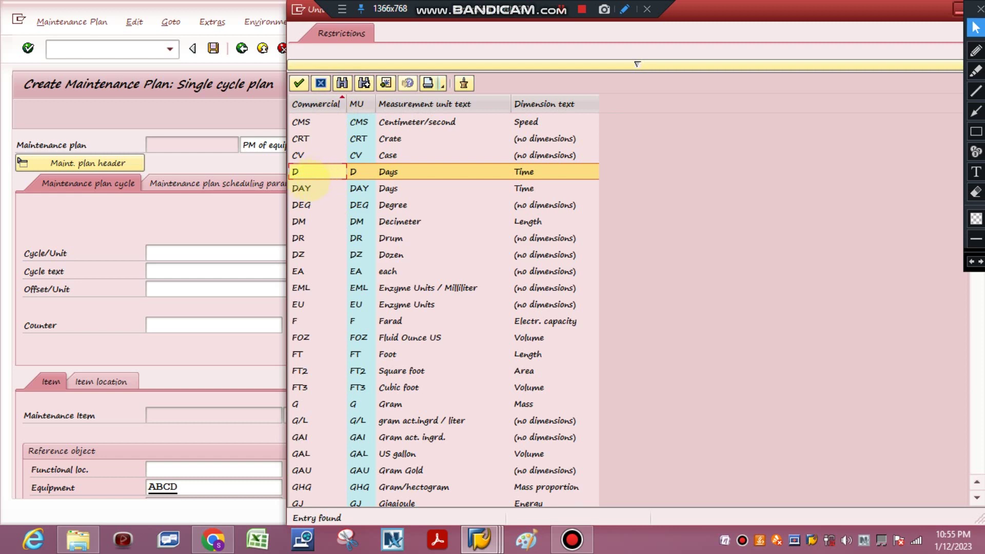
double_click(307, 188)
Step: Enter "QUARTERLY" as the cycle text and leave the offset empty
click(207, 267)
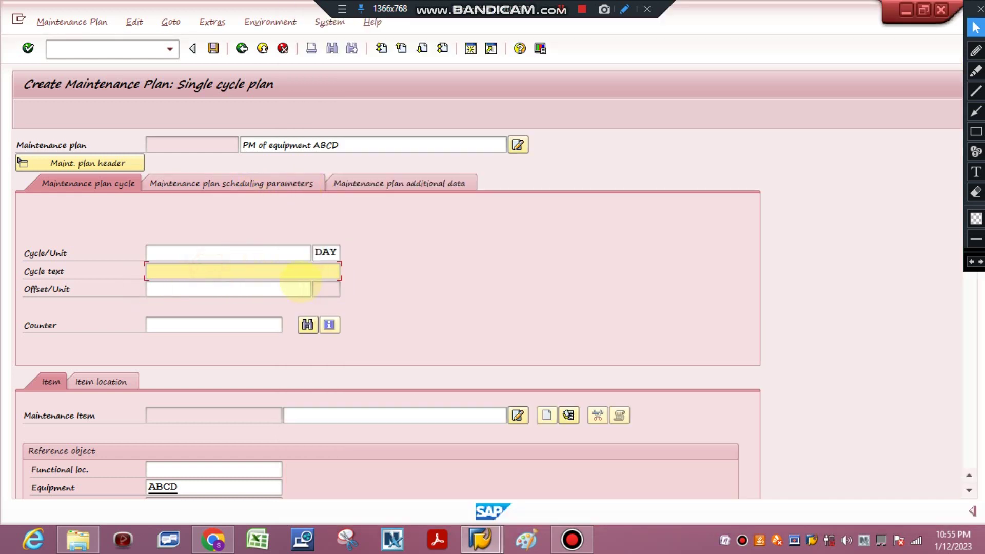
text(QUARTERLY)
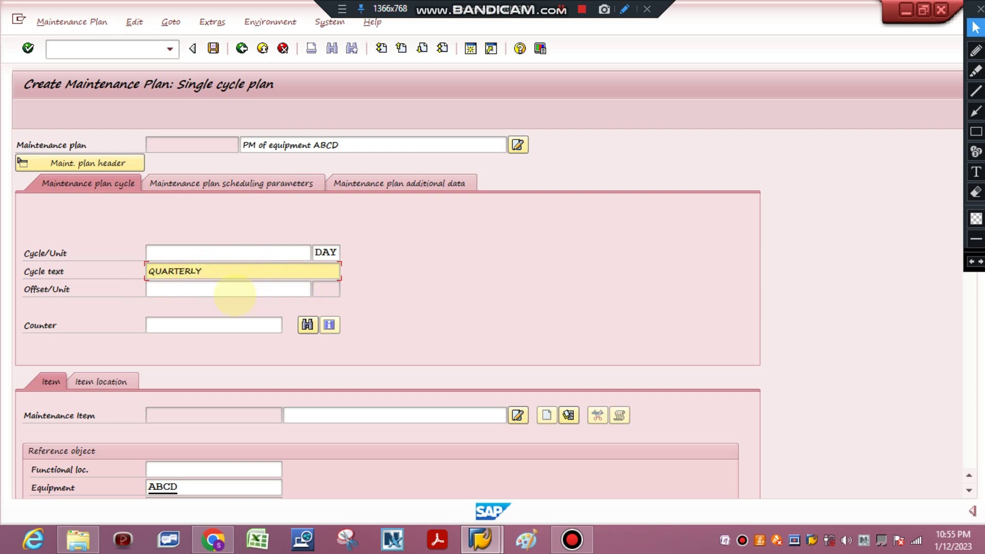
click(235, 291)
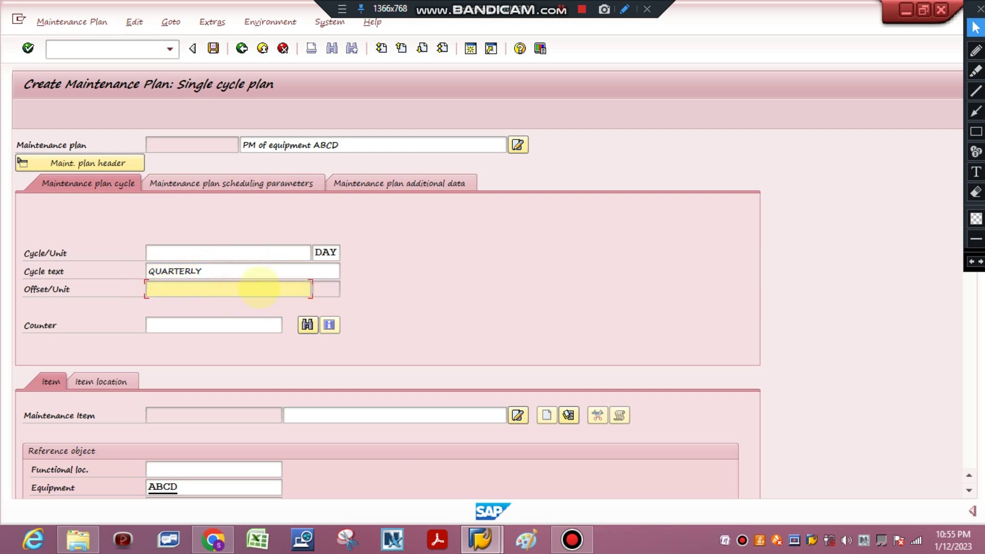
click(324, 290)
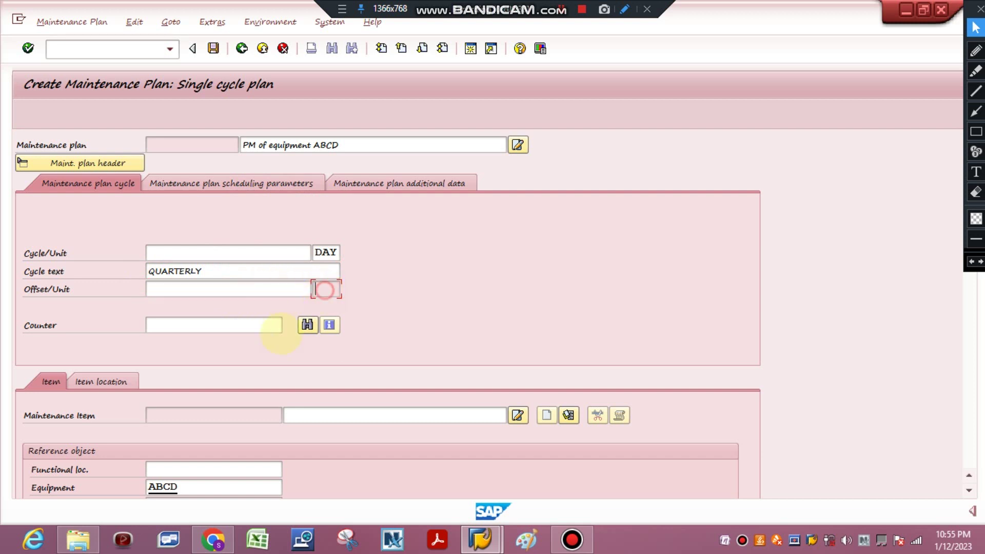
Step: Search for possible counters without restricting the functional location or measuring position, and close the search without choosing one
click(205, 325)
click(247, 325)
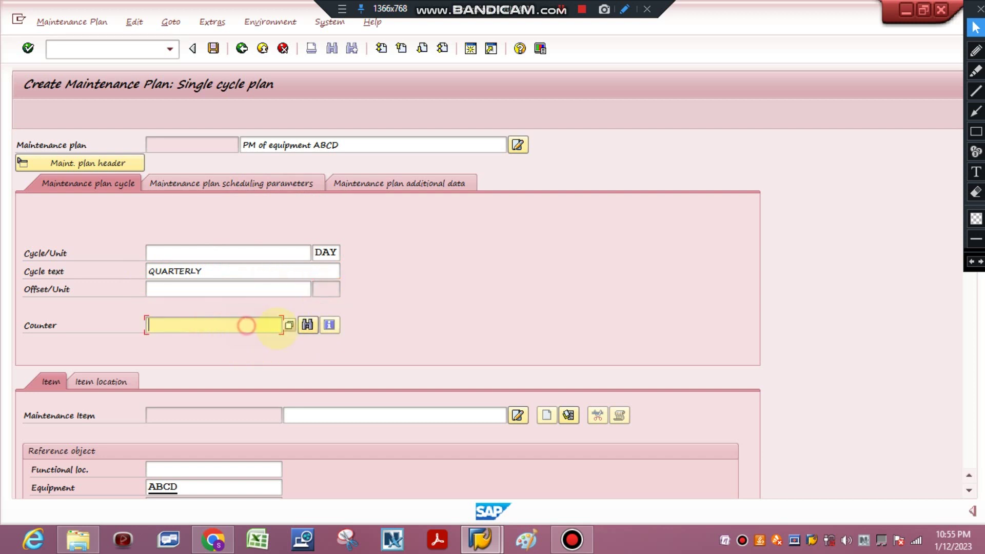
click(288, 325)
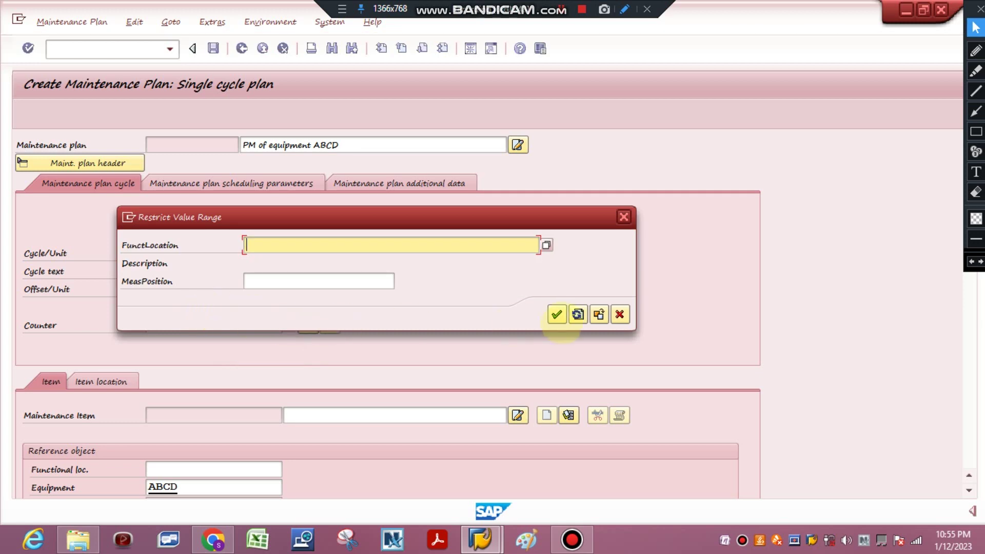
click(558, 315)
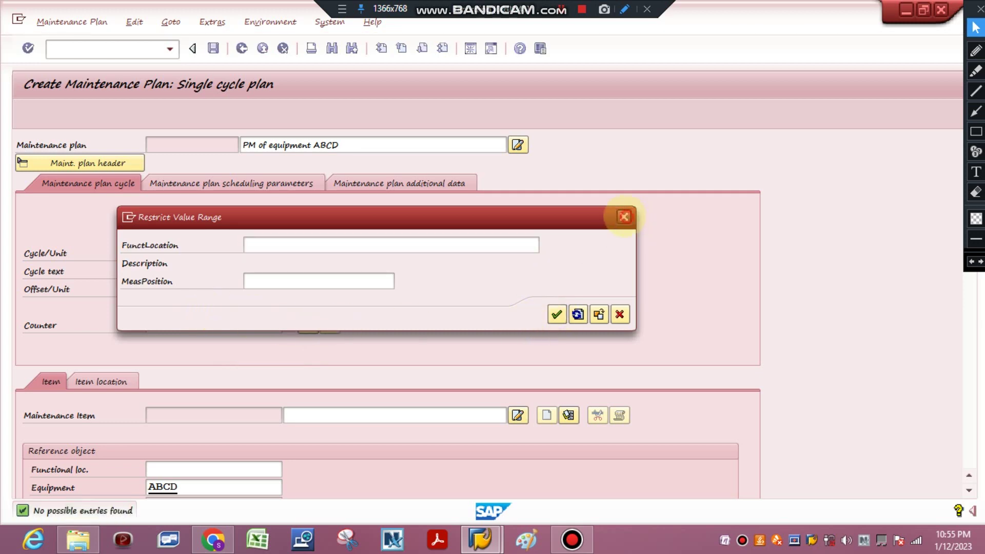
click(624, 217)
Step: Try to validate the plan with the reference object's equipment set to P230A in place of ABCD
scroll(181, 438, down, 3)
key(Return)
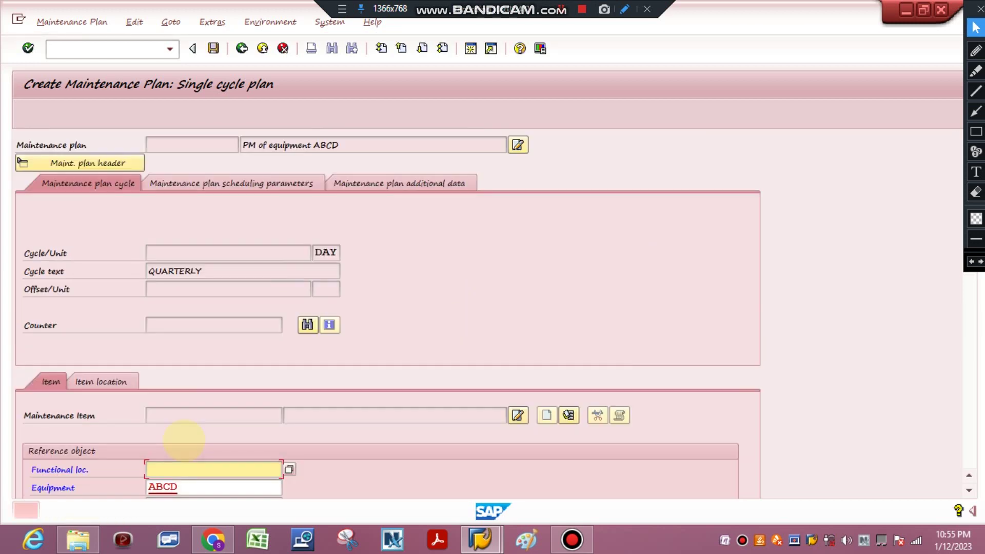
scroll(183, 439, down, 2)
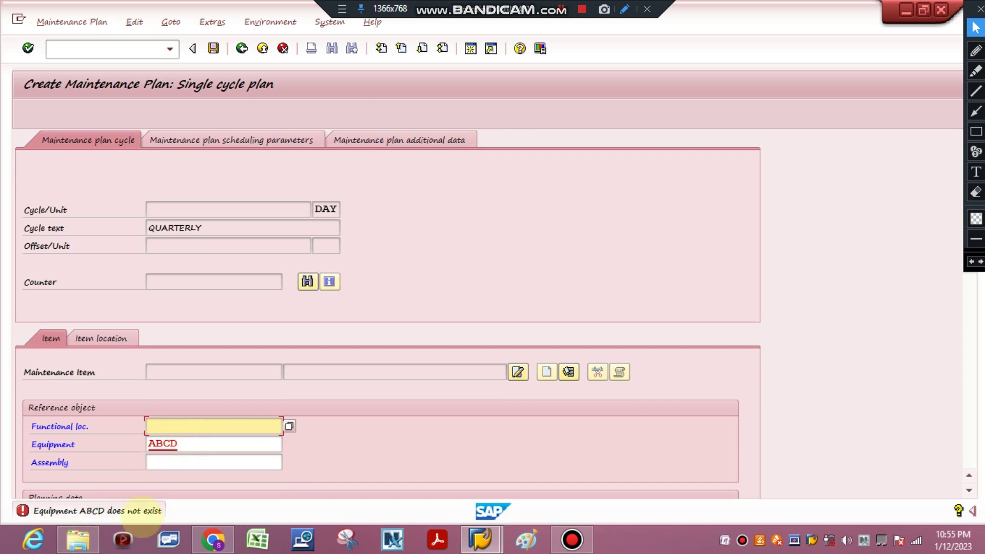
double_click(192, 444)
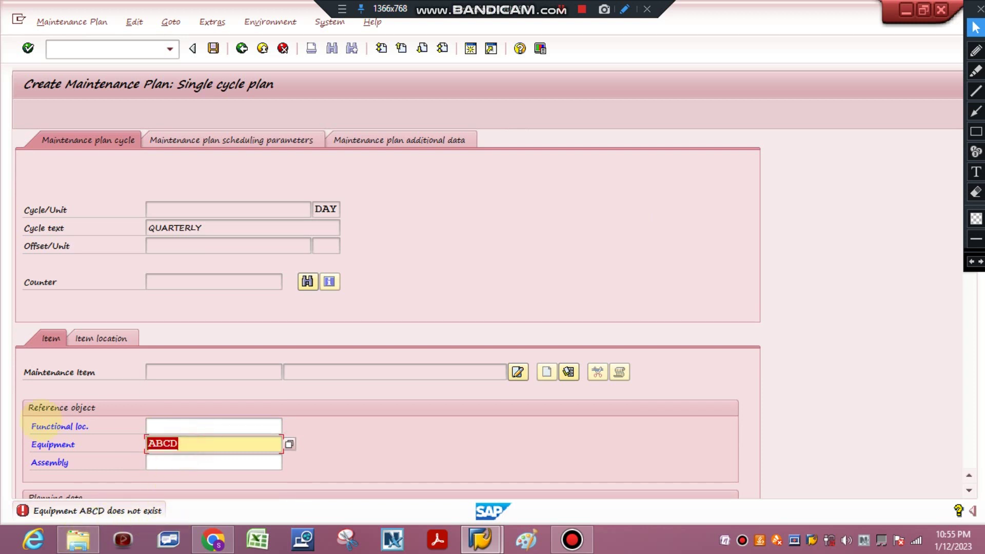
text(p230a)
key(Return)
Step: Set the reference object's equipment to P220A and enter M1 as the notification type in the planning data
double_click(211, 487)
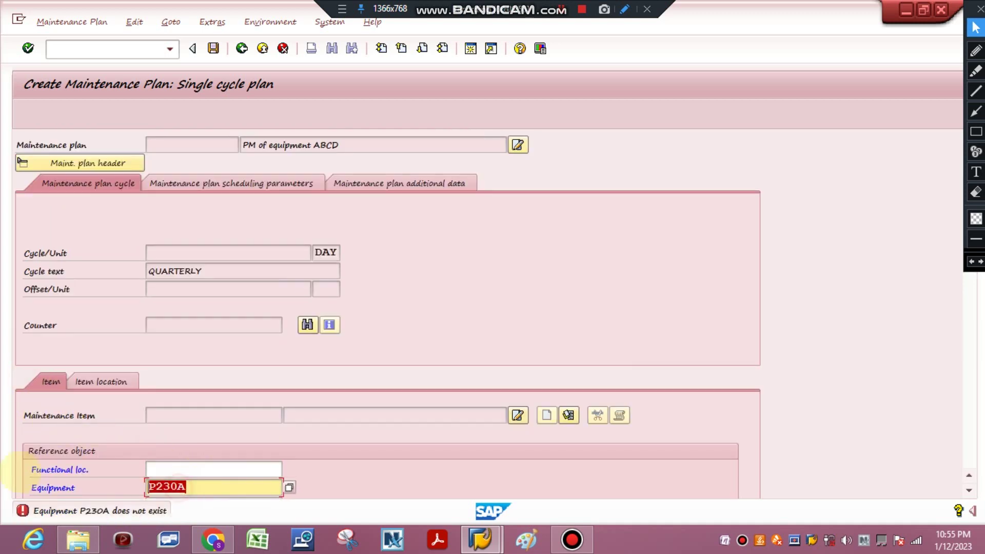
text(p220a)
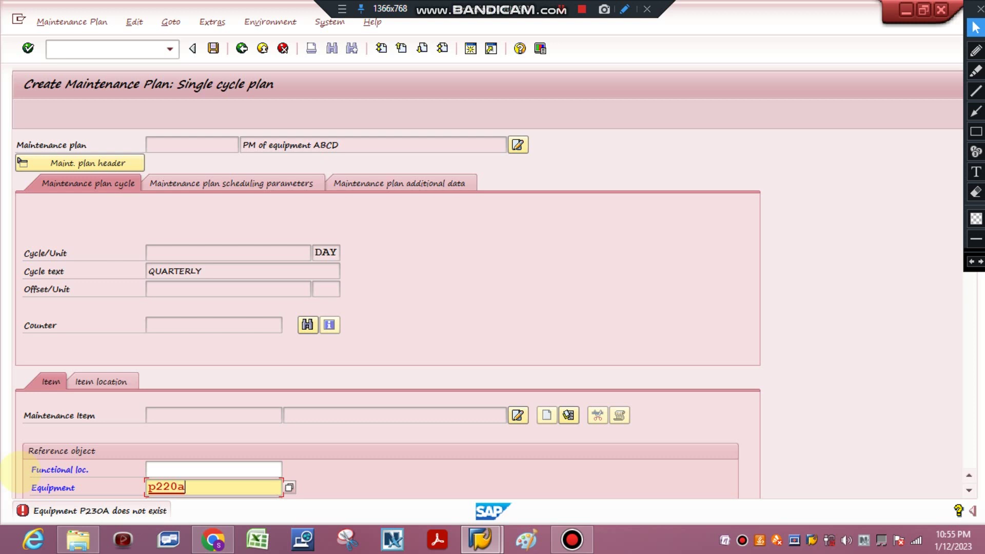
key(Return)
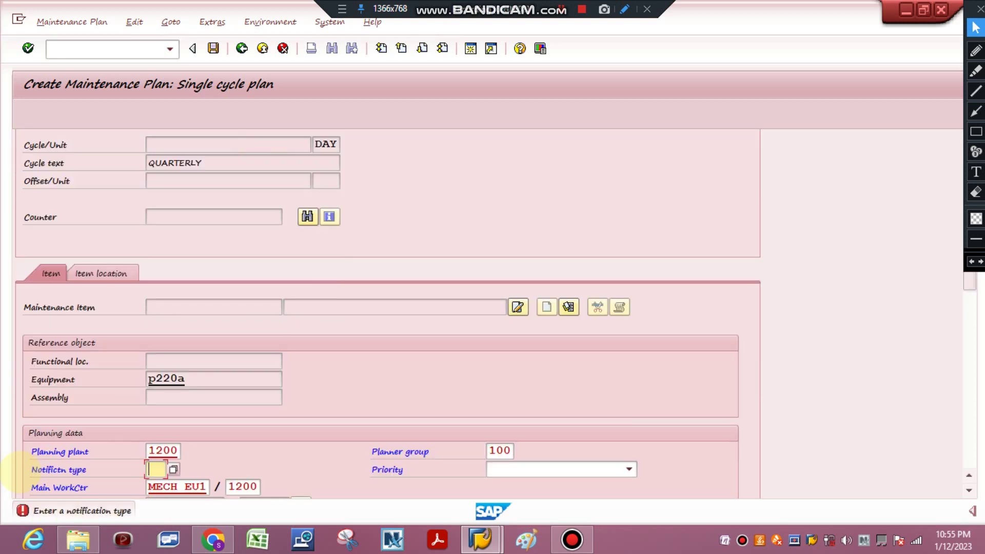
text(m1)
scroll(160, 462, down, 1)
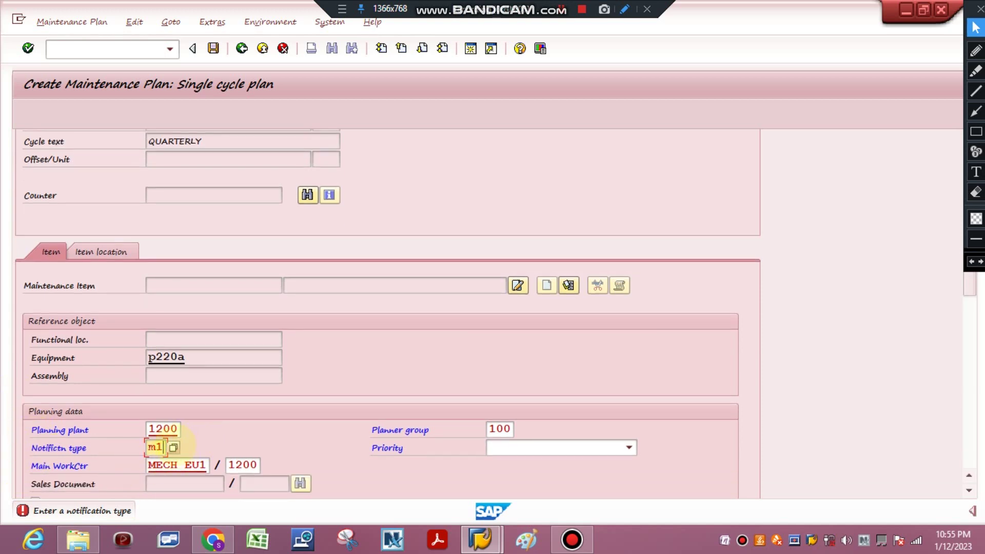
scroll(236, 352, down, 1)
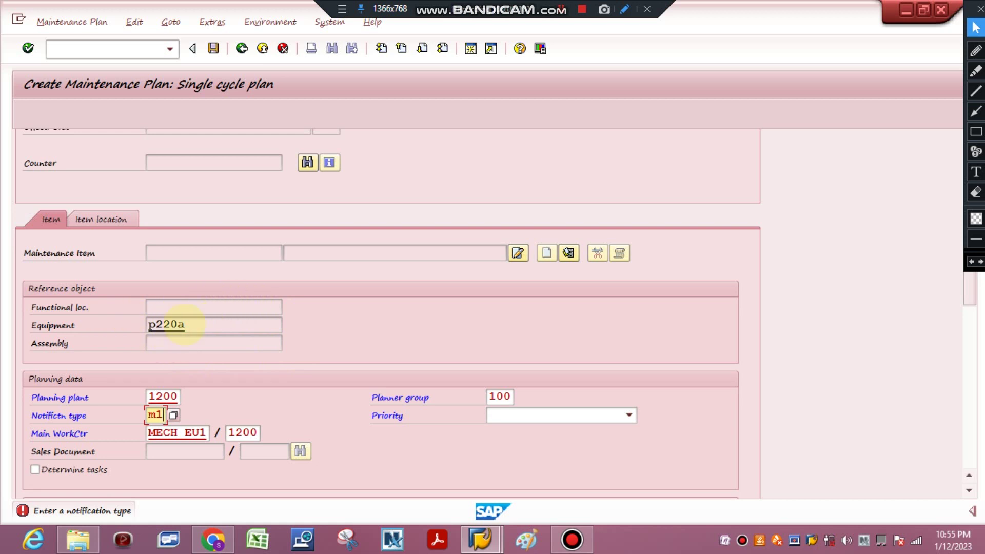
Step: Write the red text annotation "EQUIPMENT TAG" beside the item data, erase it, and return to the equipment entry in the form
click(976, 172)
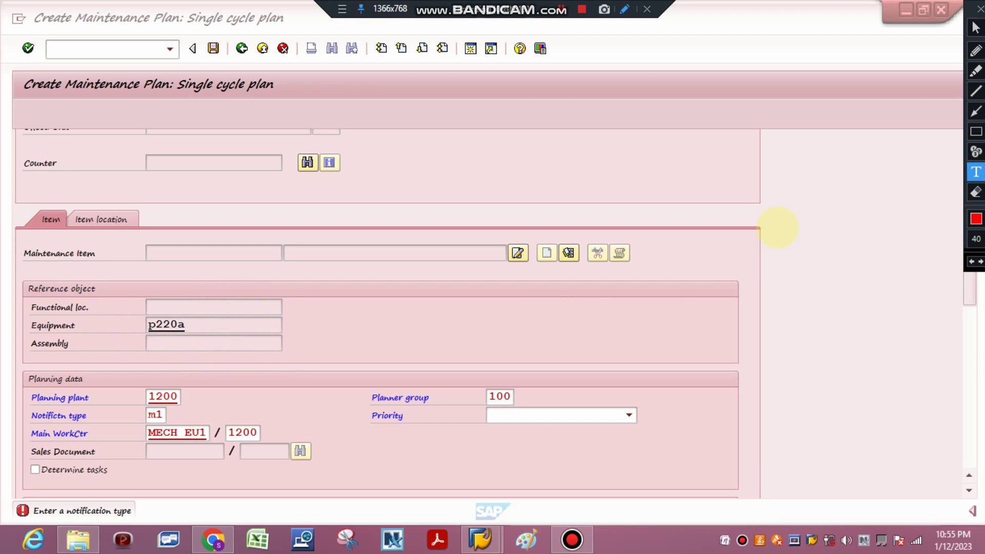
click(778, 227)
text(EQUIPMENT TAG)
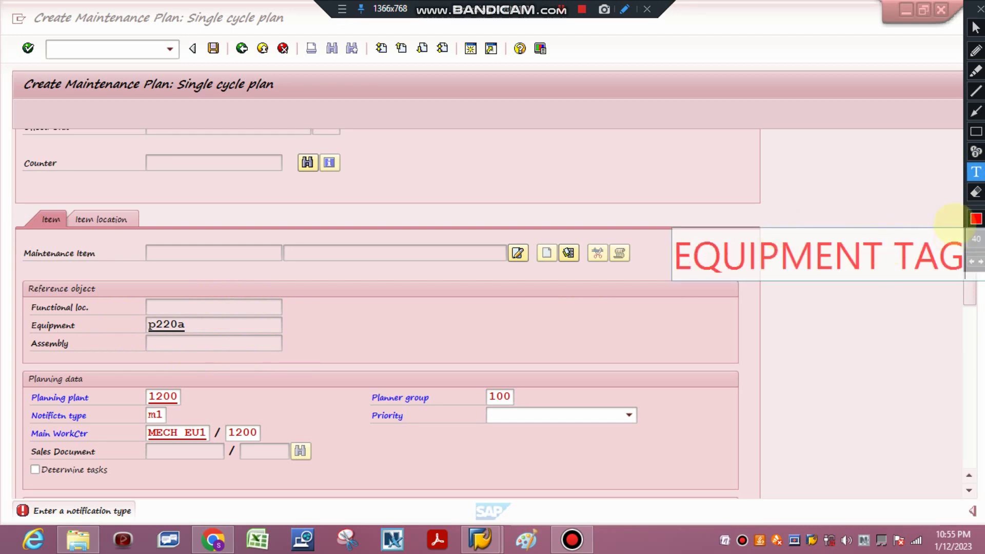
click(976, 193)
drag(625, 215, 949, 272)
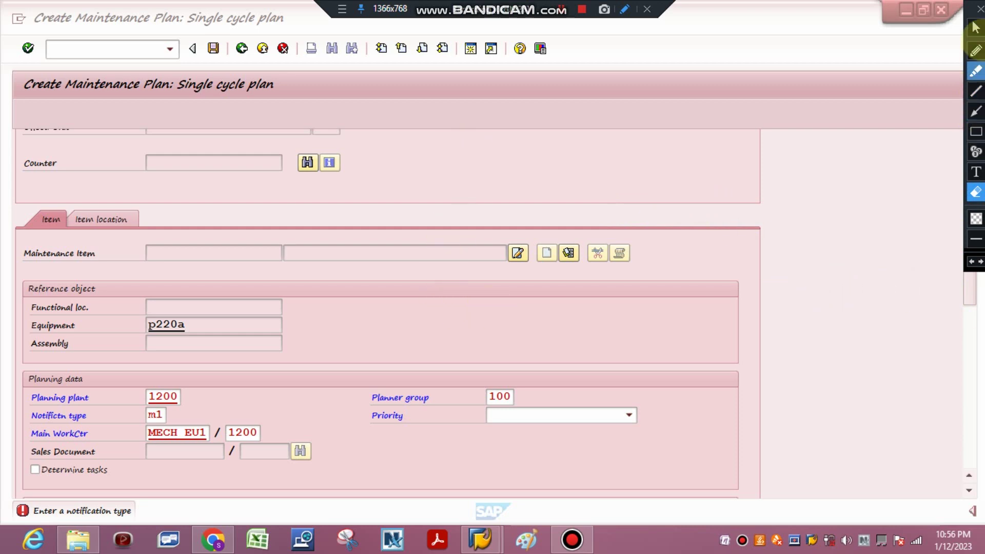
click(975, 27)
double_click(155, 328)
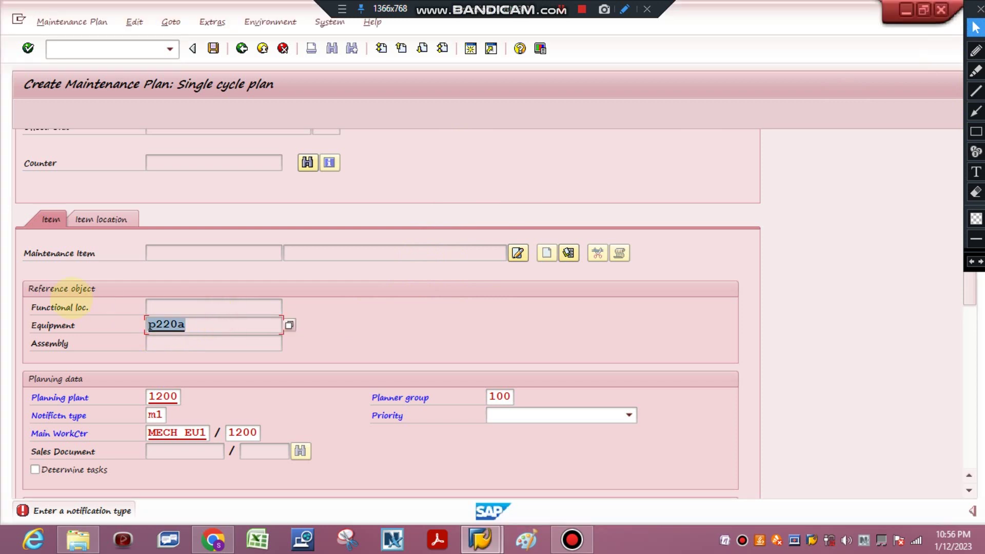
Step: Set the cycle to 15 days and the offset to 15, confirm the entries, and look over the item data
scroll(87, 307, down, 3)
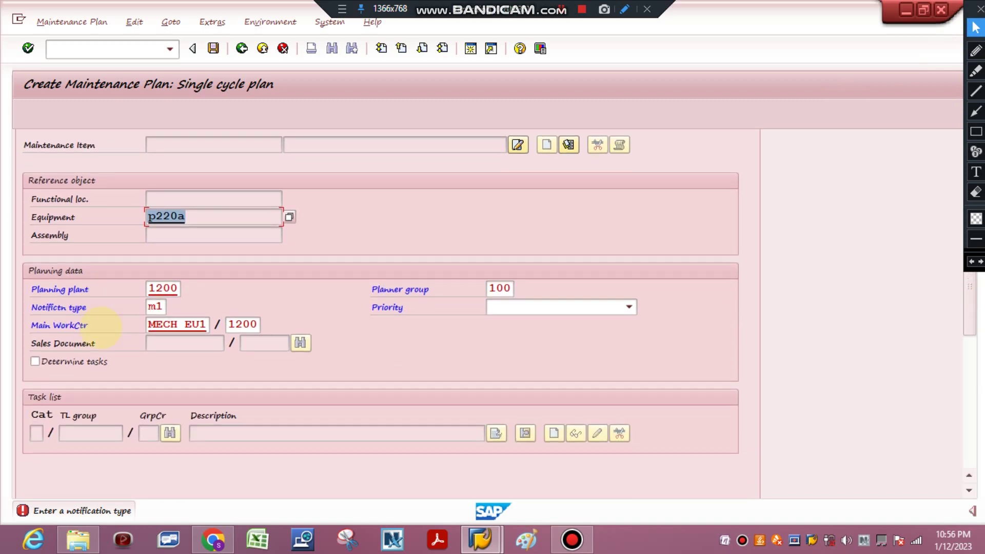
scroll(101, 327, up, 7)
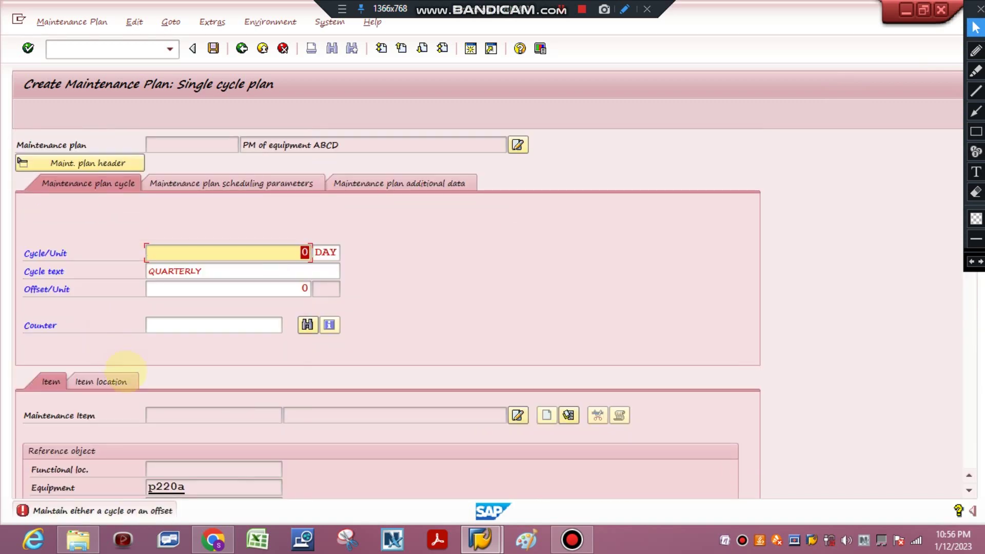
click(292, 288)
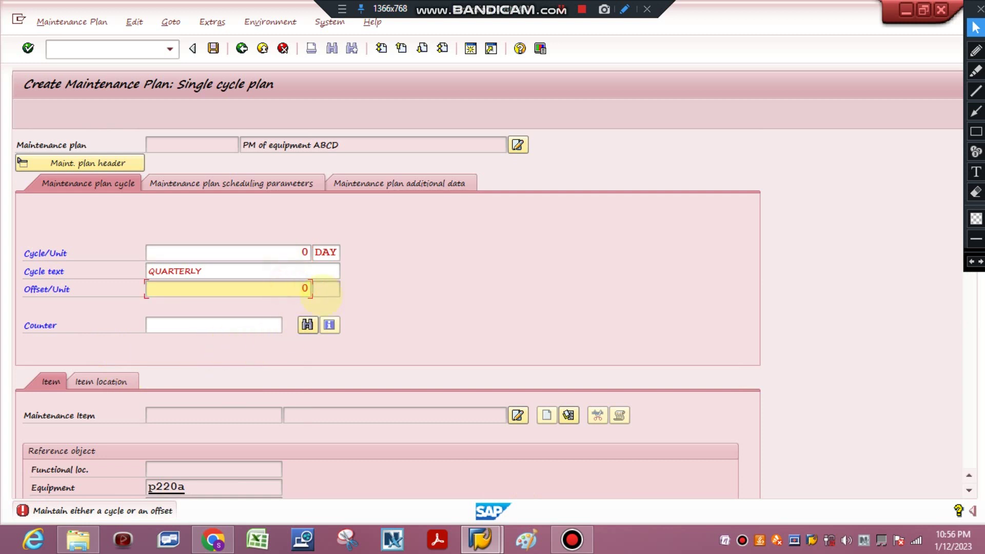
click(300, 251)
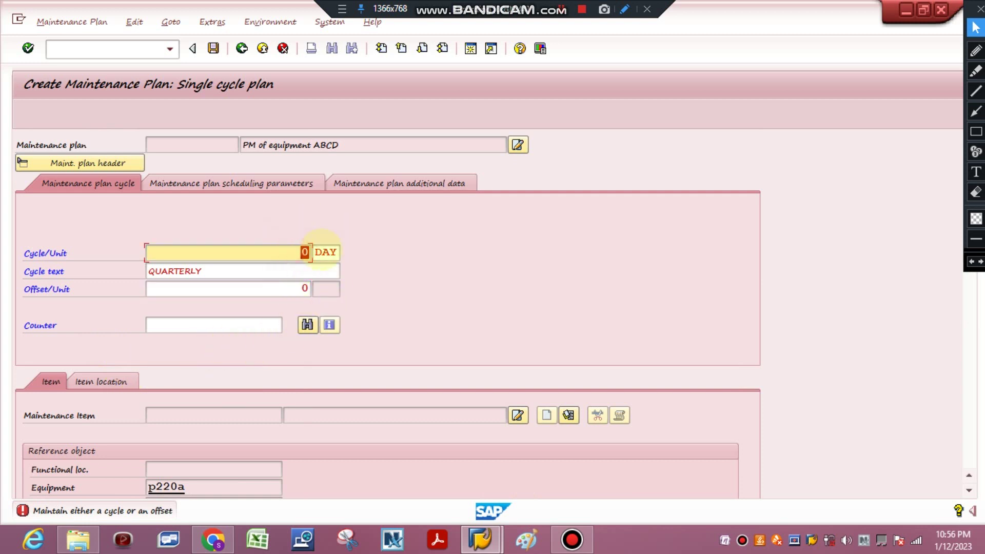
text(15)
click(294, 288)
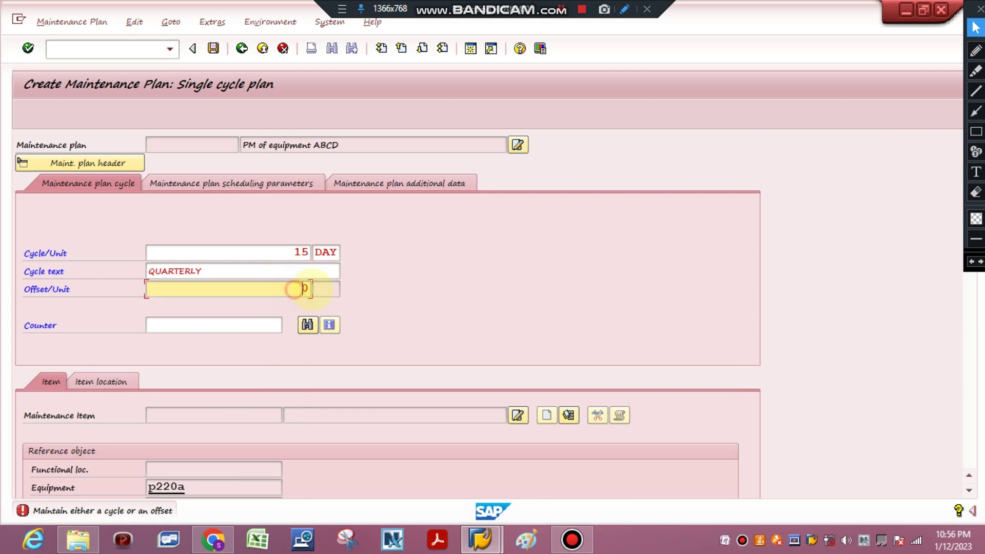
text(15)
key(Return)
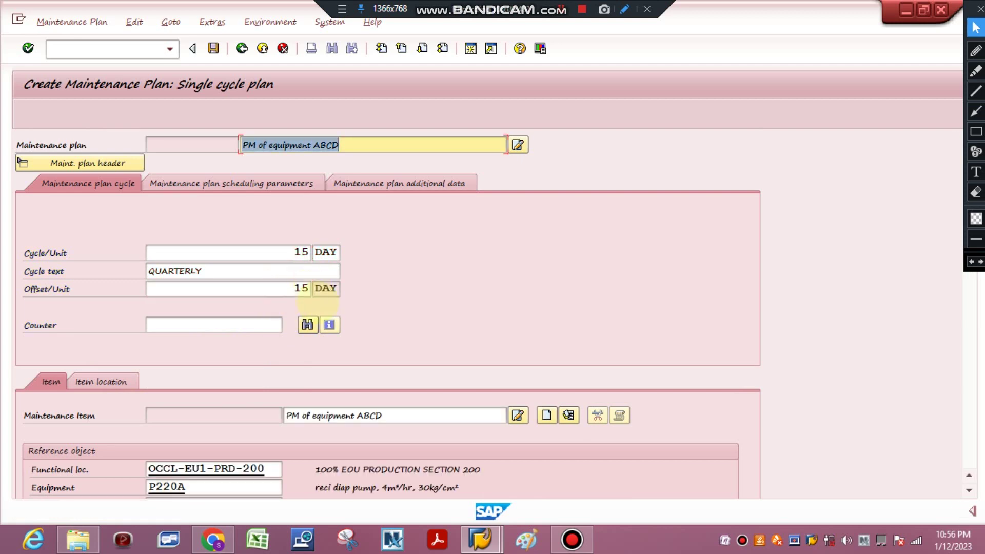
scroll(323, 282, down, 5)
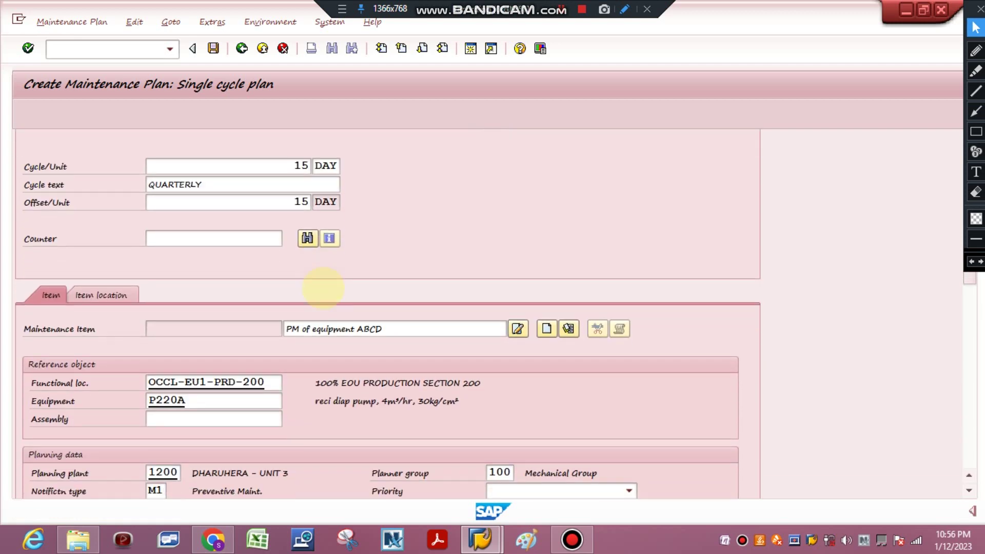
scroll(322, 290, down, 4)
scroll(323, 289, up, 9)
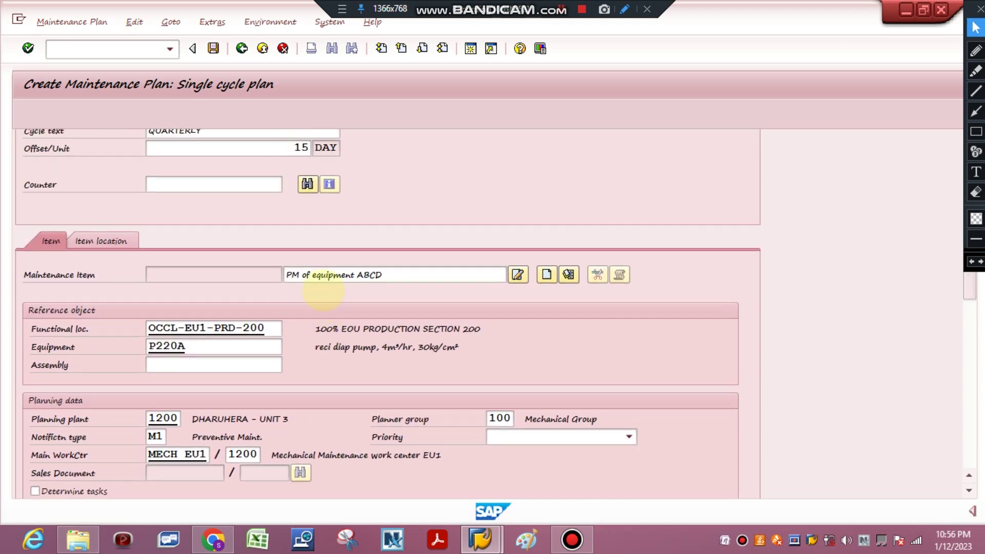
Step: Enter category A and group counter 01 in the maintenance item's task list assignment
scroll(323, 290, down, 9)
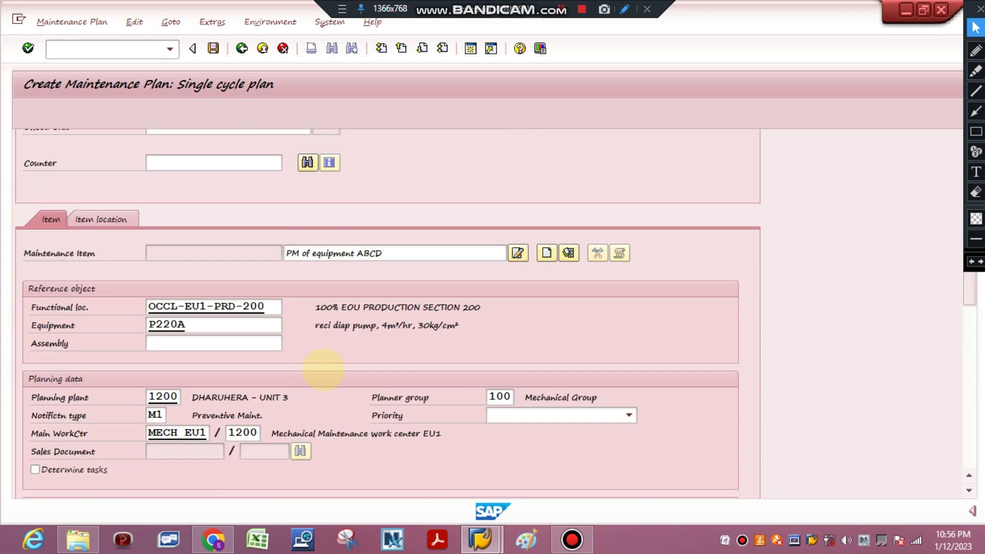
scroll(267, 339, up, 9)
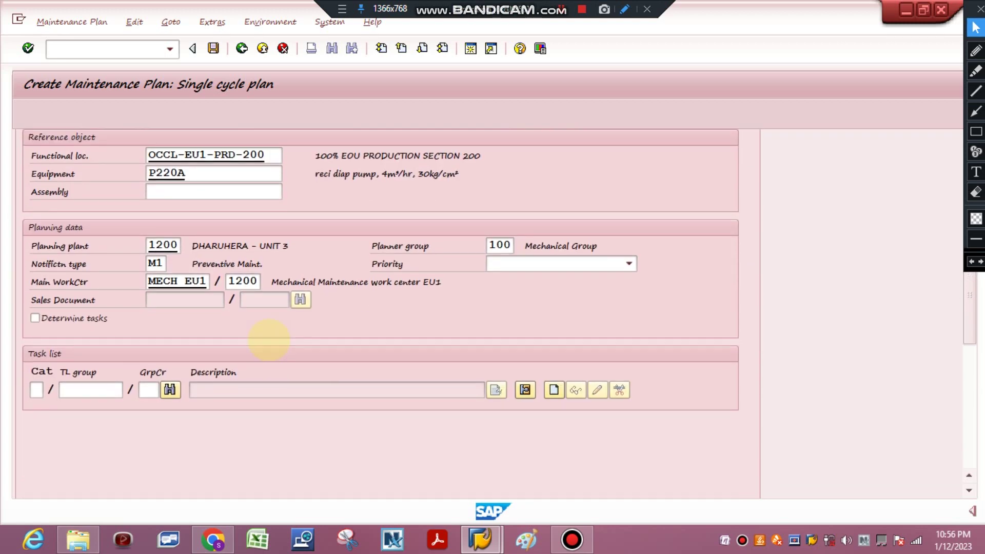
scroll(267, 339, down, 9)
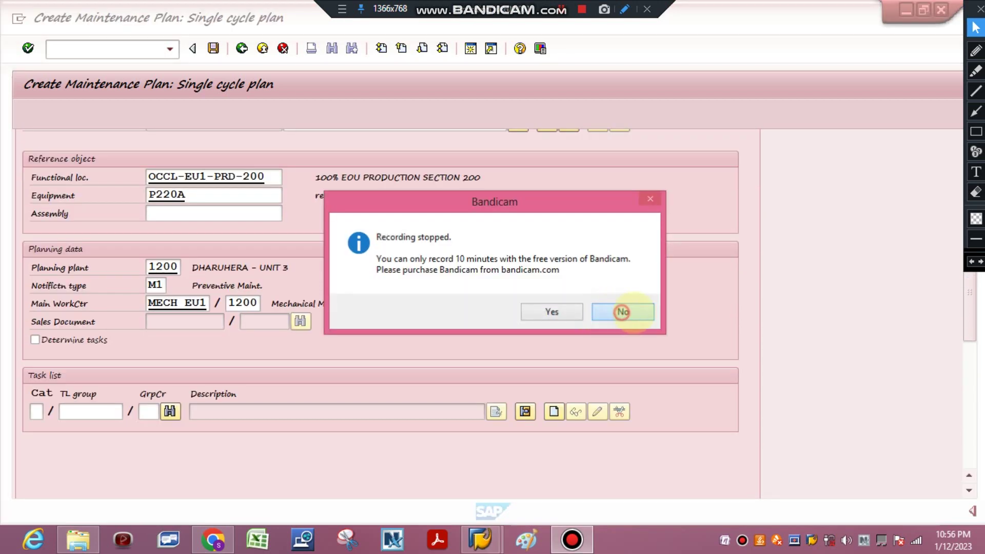
click(623, 312)
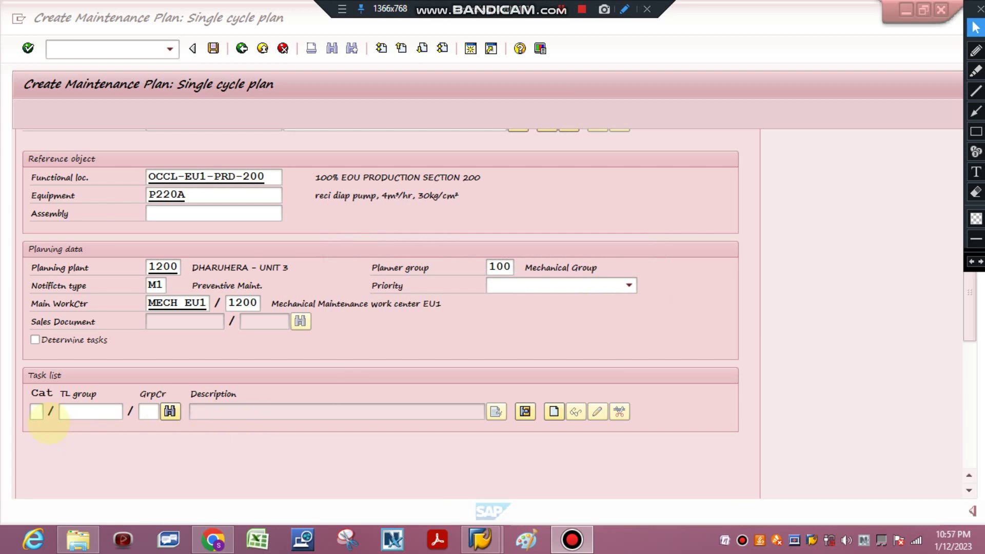
click(37, 414)
text(A)
click(87, 412)
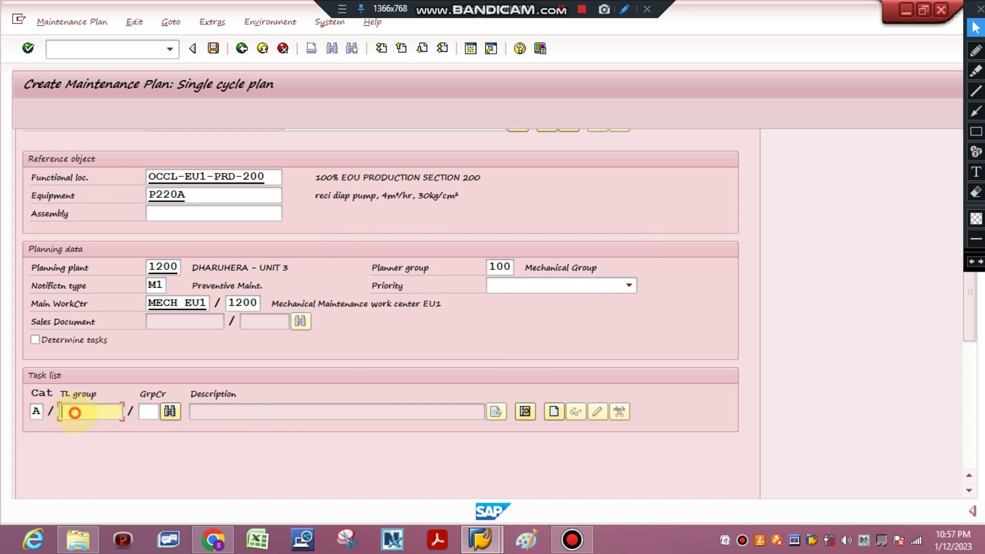
click(149, 411)
text(01)
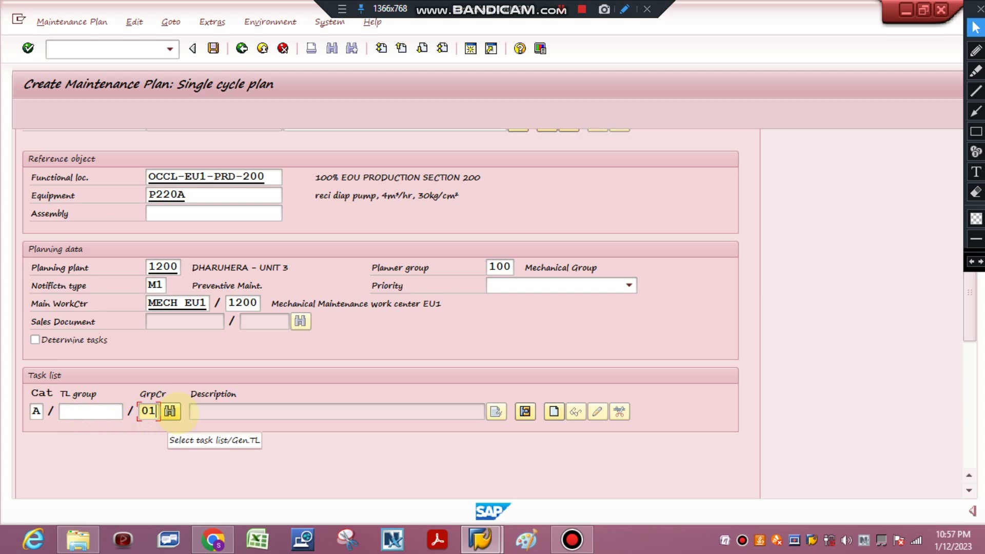
click(98, 411)
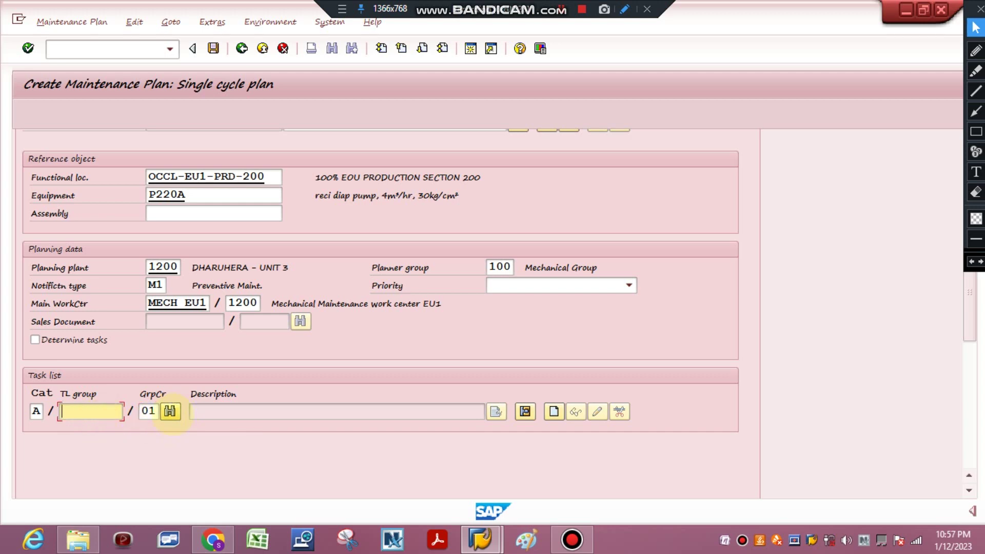
Step: Run the task list selection with the functional location cleared and the equipment set to LATHE-MACHINE
click(170, 410)
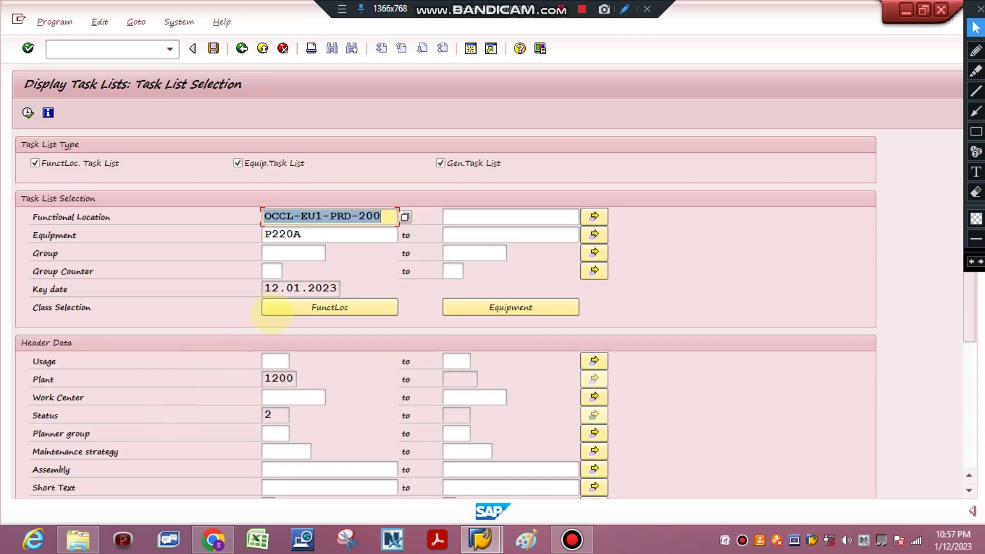
key(Delete)
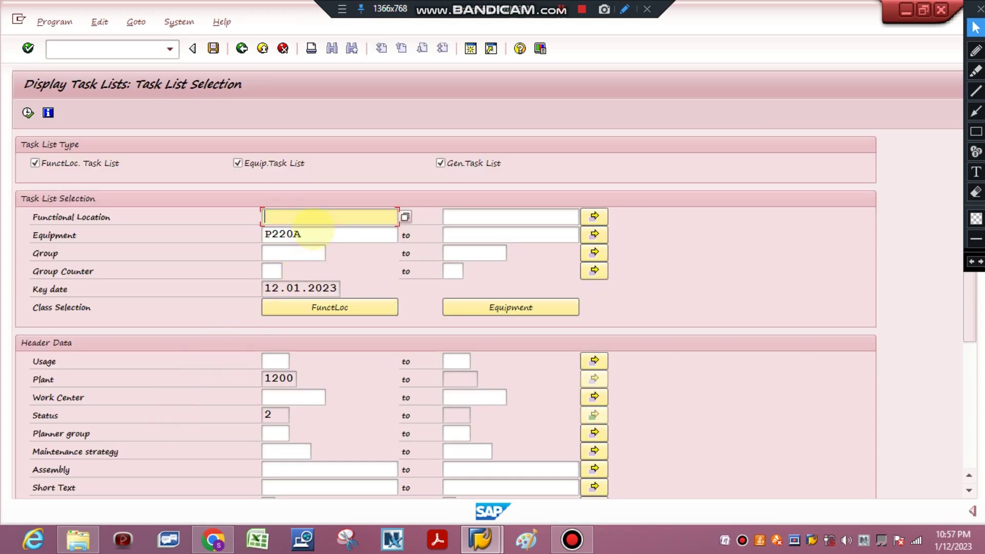
key(Tab)
key(Delete)
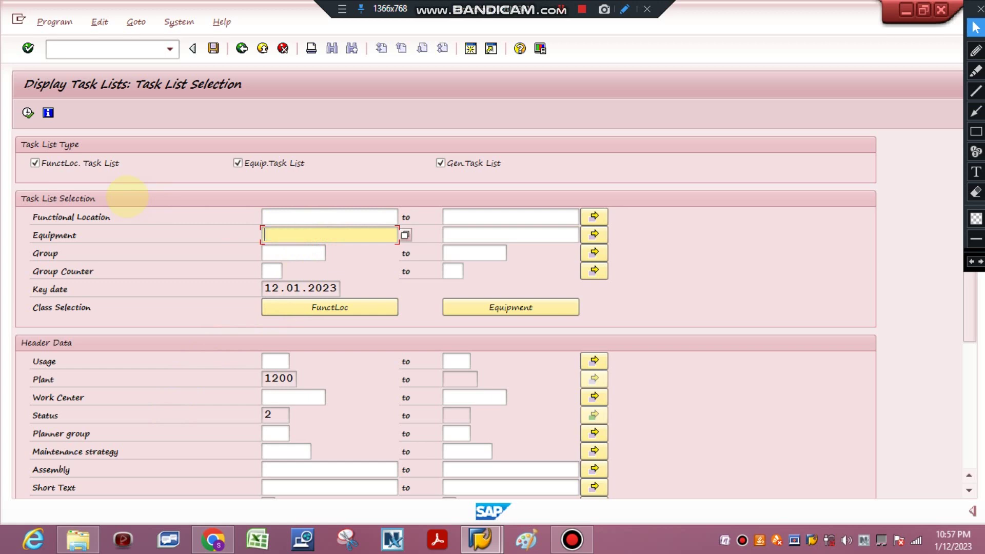
text(LATHE-MACHINE)
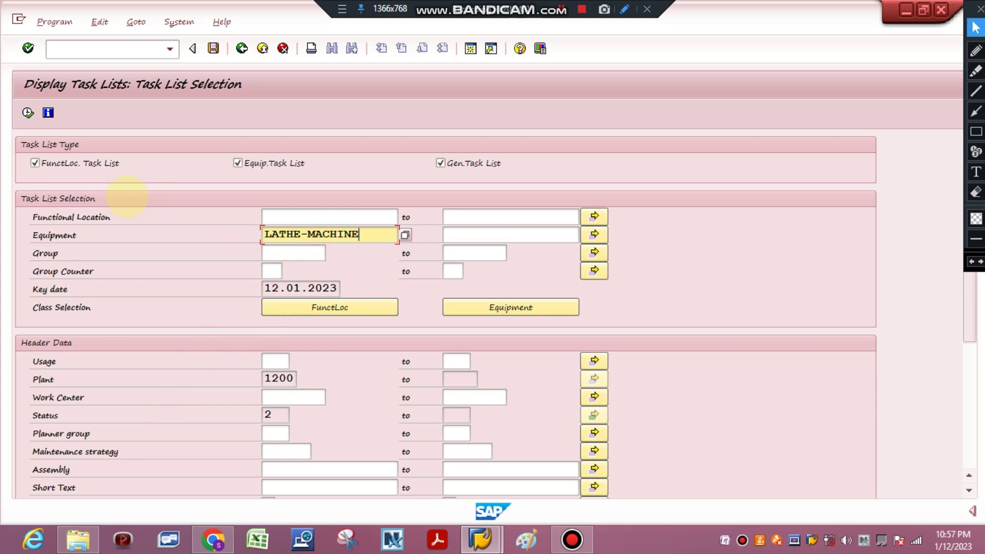
click(28, 112)
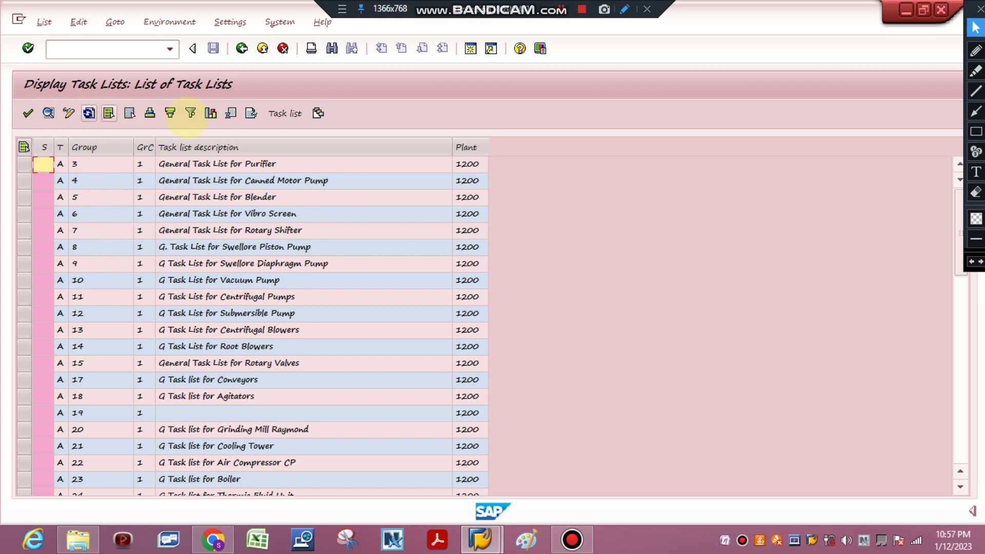
Step: Search the list of task lists for the term LATHE and close the search
click(190, 112)
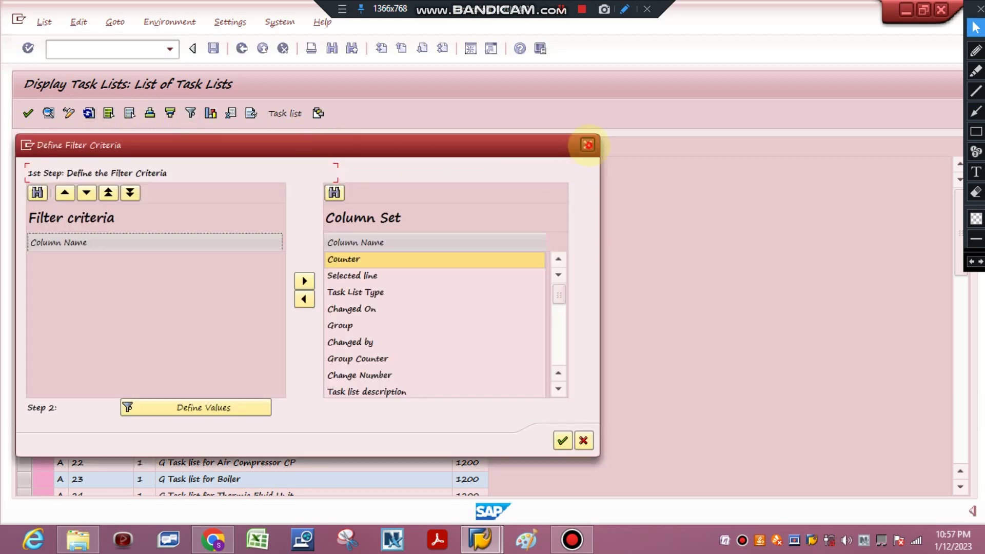
click(585, 145)
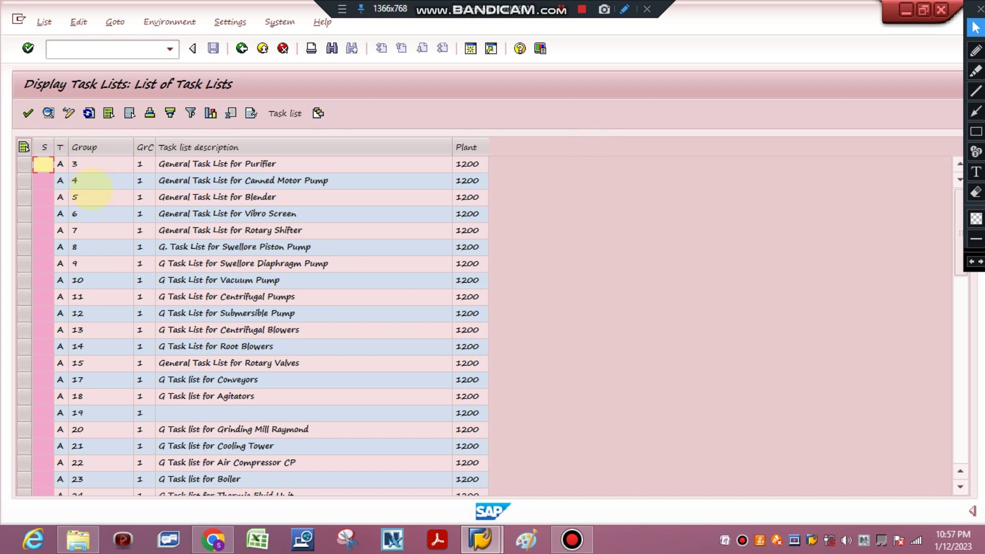
key(ctrl+f)
text(LATHE)
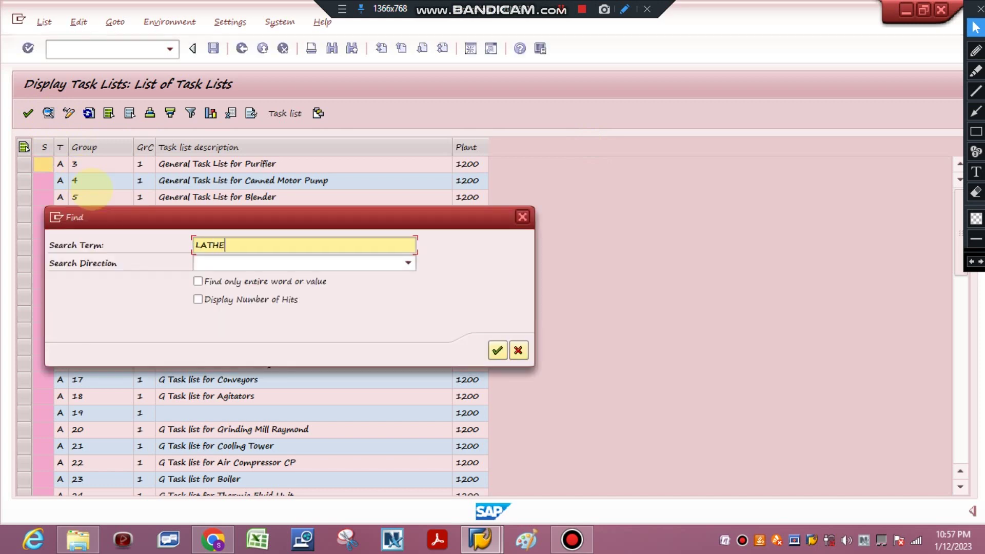
key(Return)
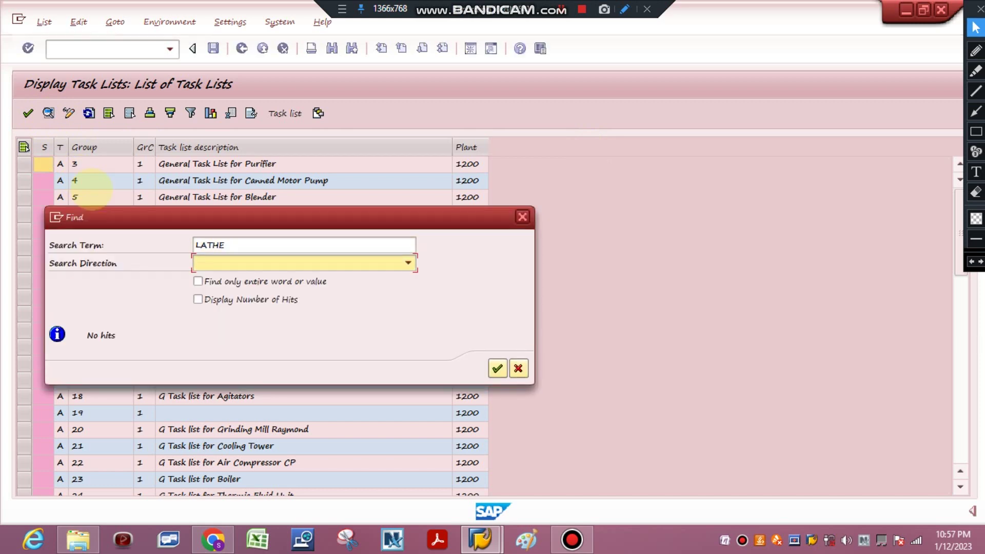
click(522, 217)
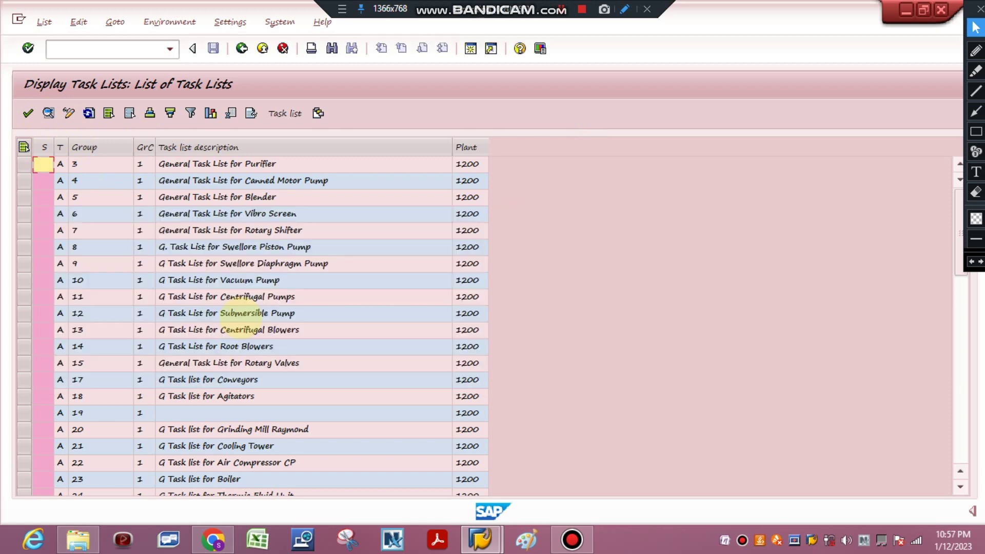
Step: Look through the task lists and assign group 11, G Task List for Centrifugal Pumps, to the maintenance item
scroll(242, 319, down, 6)
scroll(241, 319, down, 6)
scroll(228, 316, up, 12)
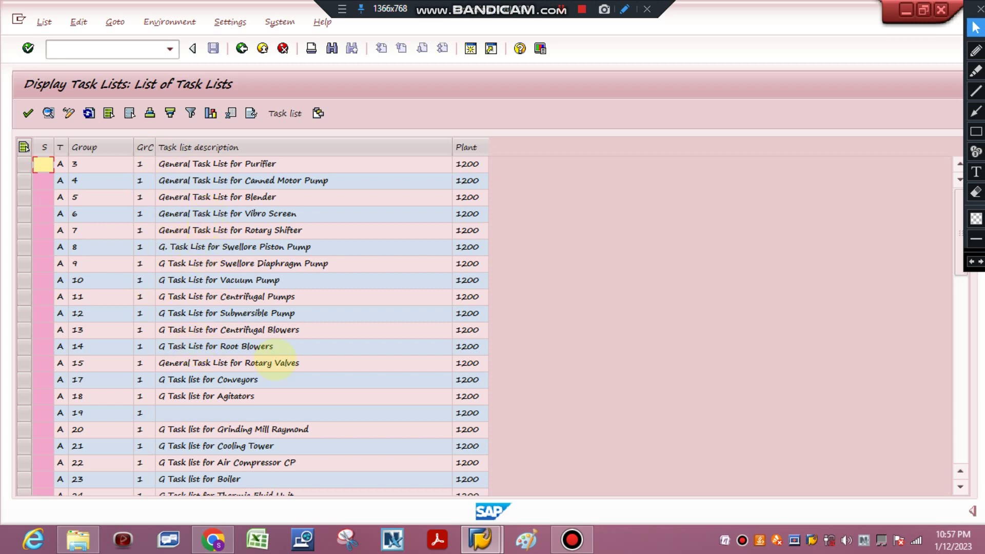
click(259, 330)
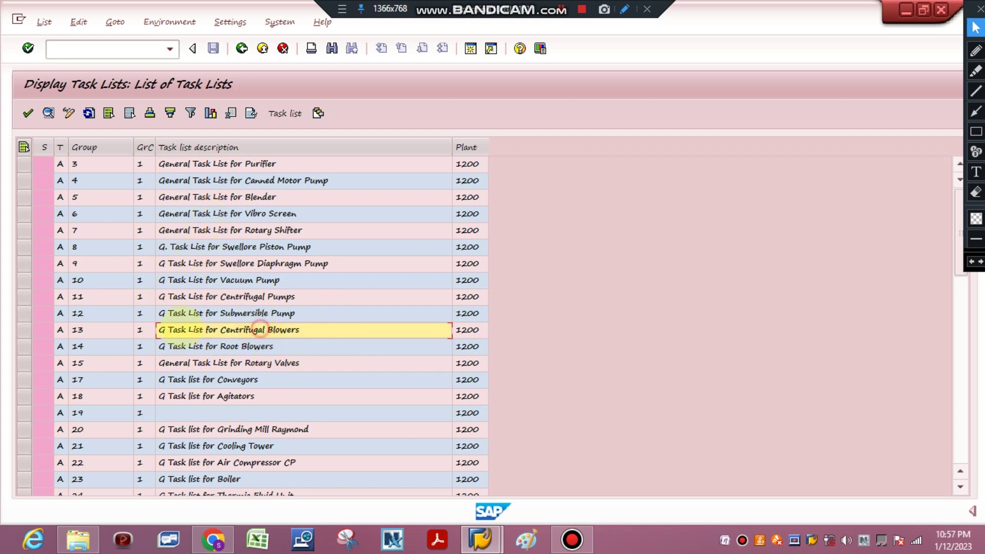
click(221, 297)
double_click(77, 296)
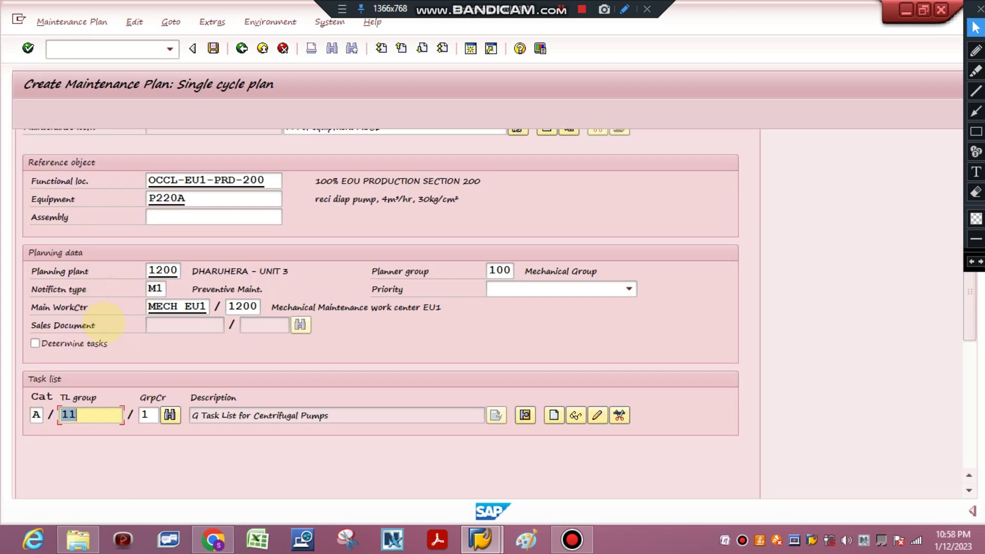
Step: In the plan's scheduling parameters, set the call horizon to 100 %, require completion, and set the scheduling period to 1 YR
scroll(200, 405, up, 1)
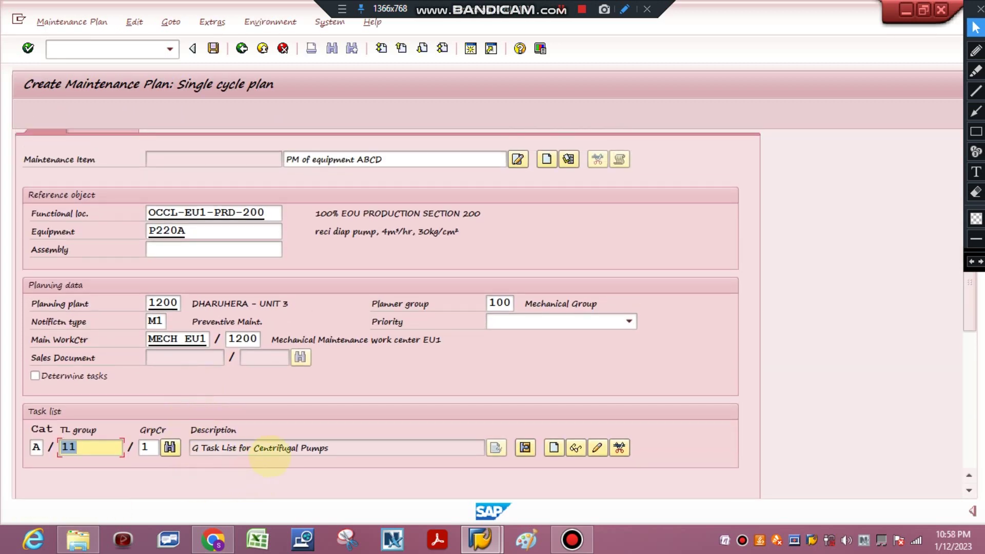
scroll(308, 450, up, 8)
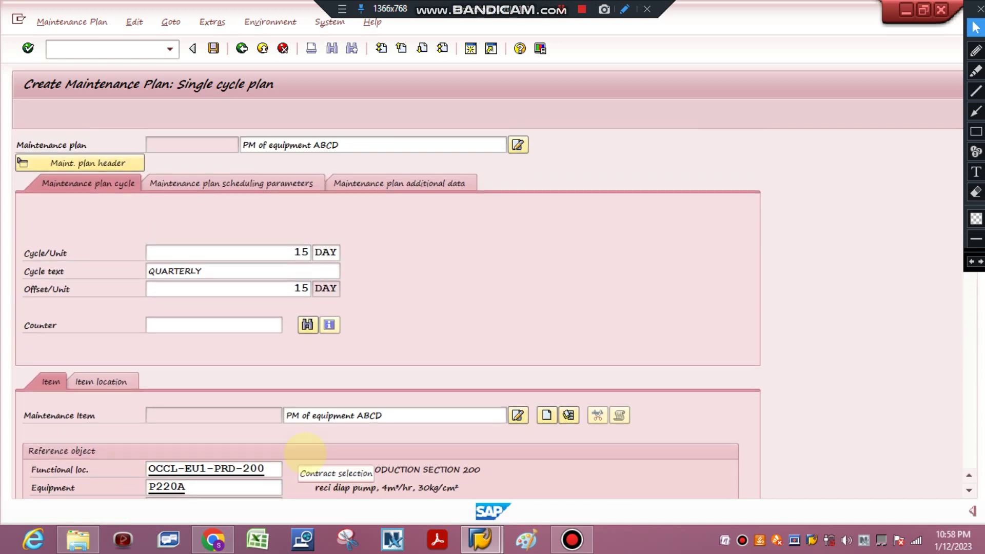
scroll(226, 279, down, 4)
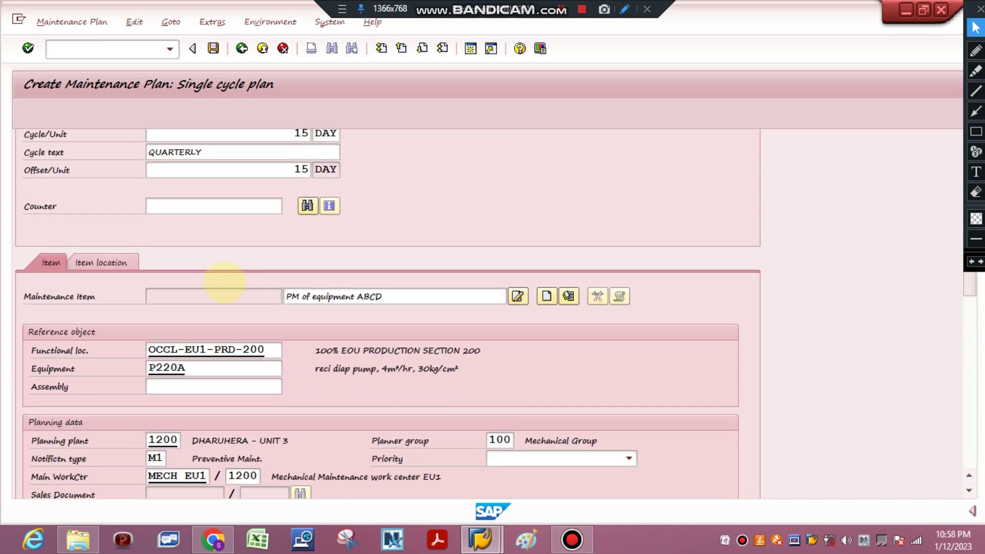
scroll(225, 282, up, 1)
double_click(293, 176)
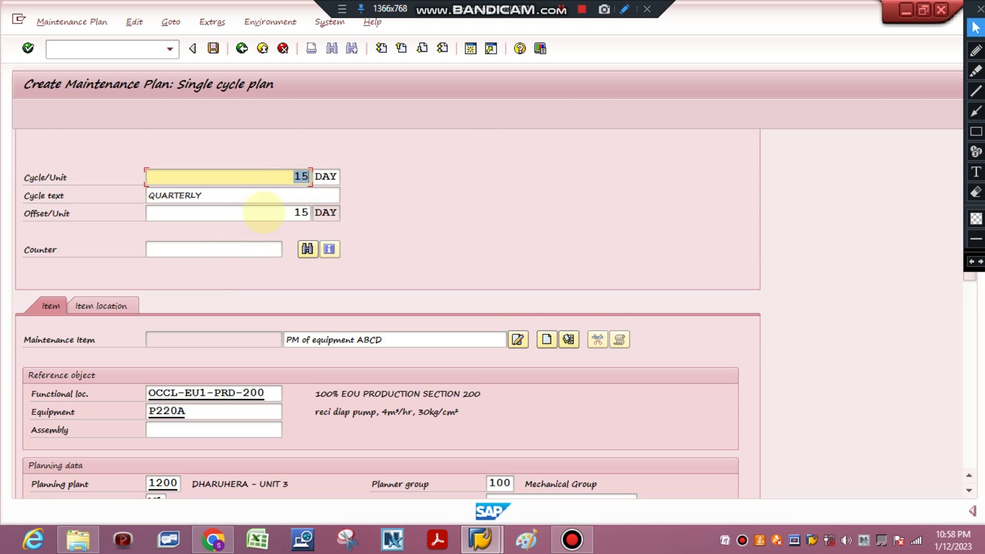
click(237, 185)
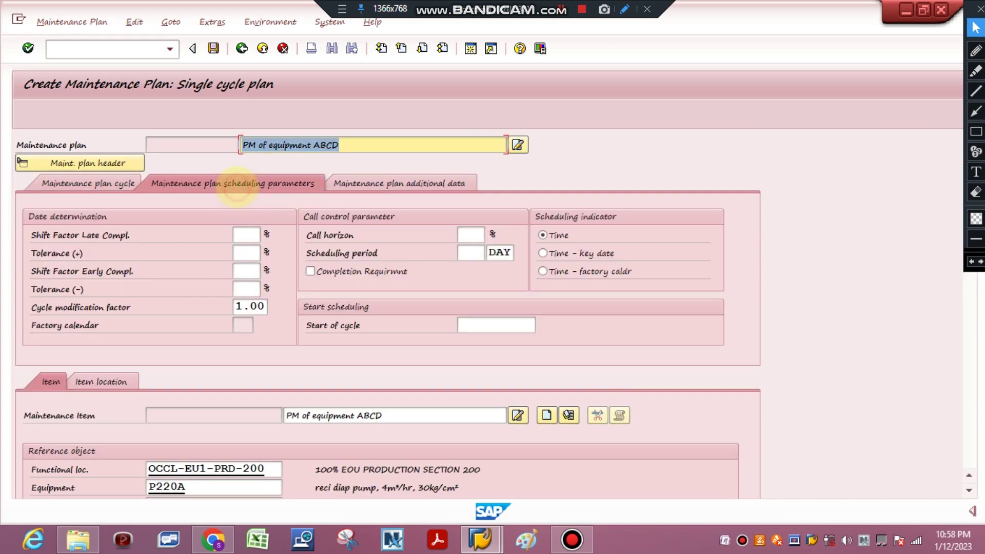
click(471, 237)
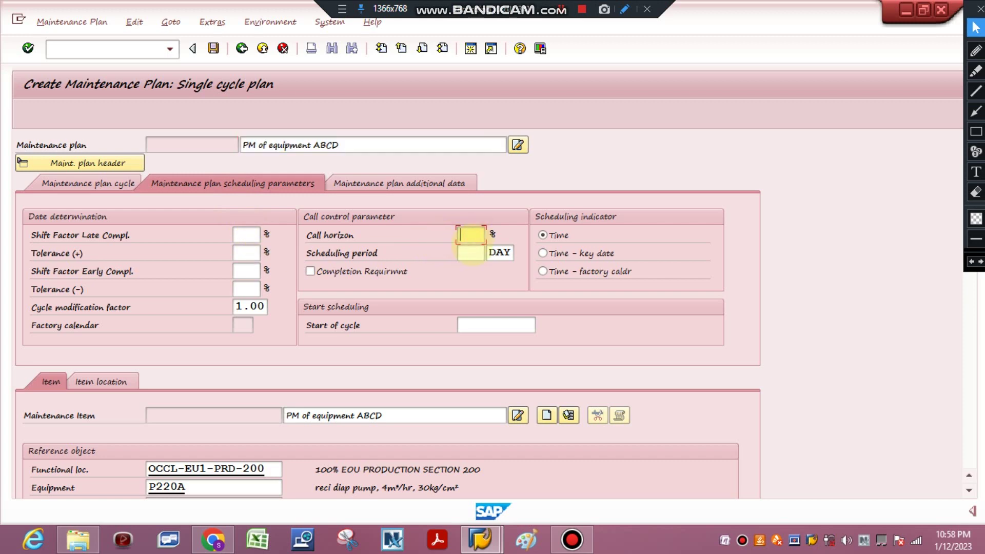
text(100)
click(470, 252)
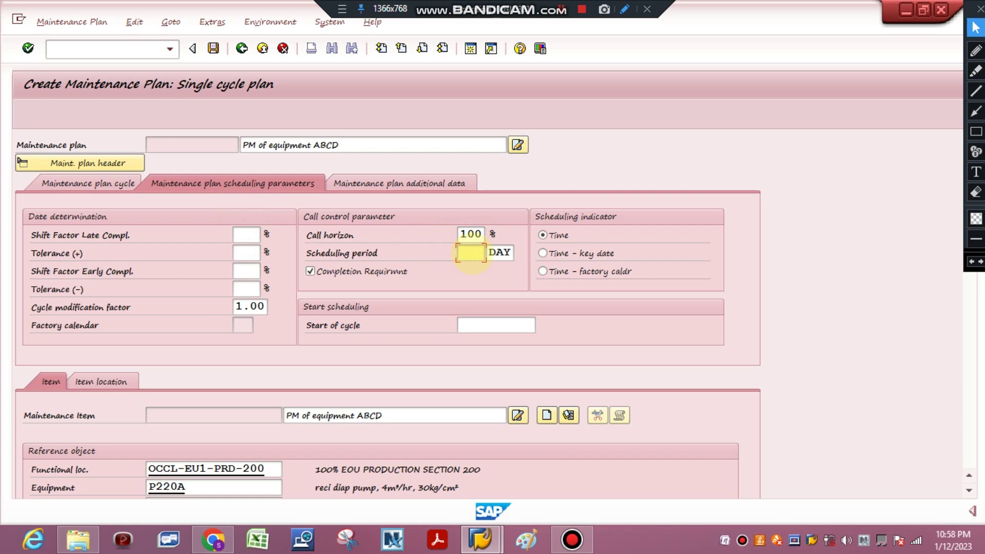
double_click(500, 252)
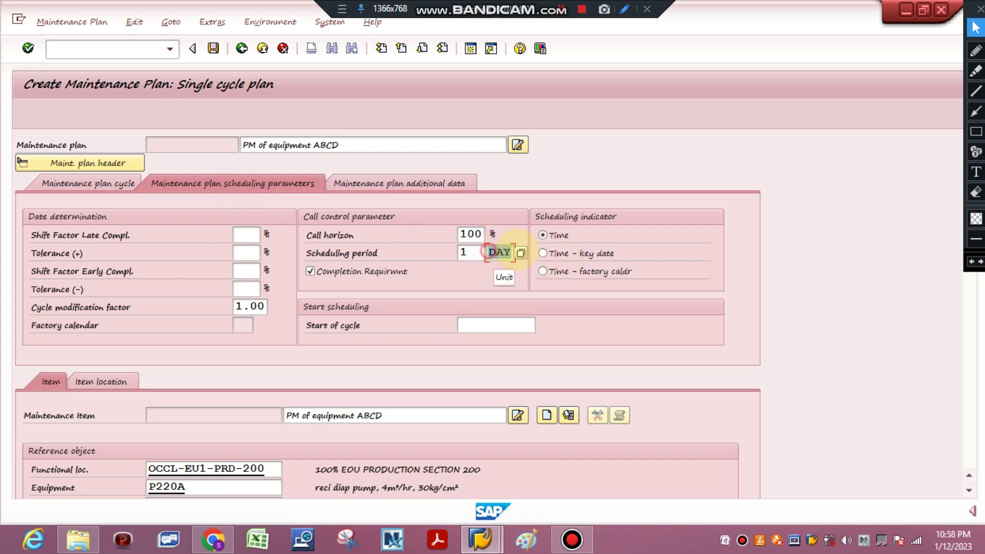
text(YR)
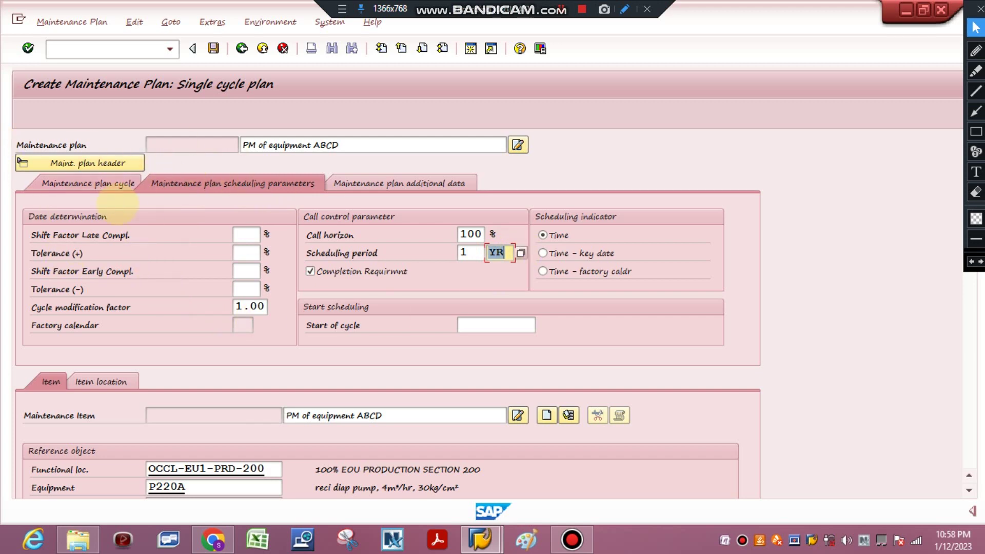
Step: Return to the plan's cycle data and set the maintenance item's priority to 2-High in the planning data
click(88, 183)
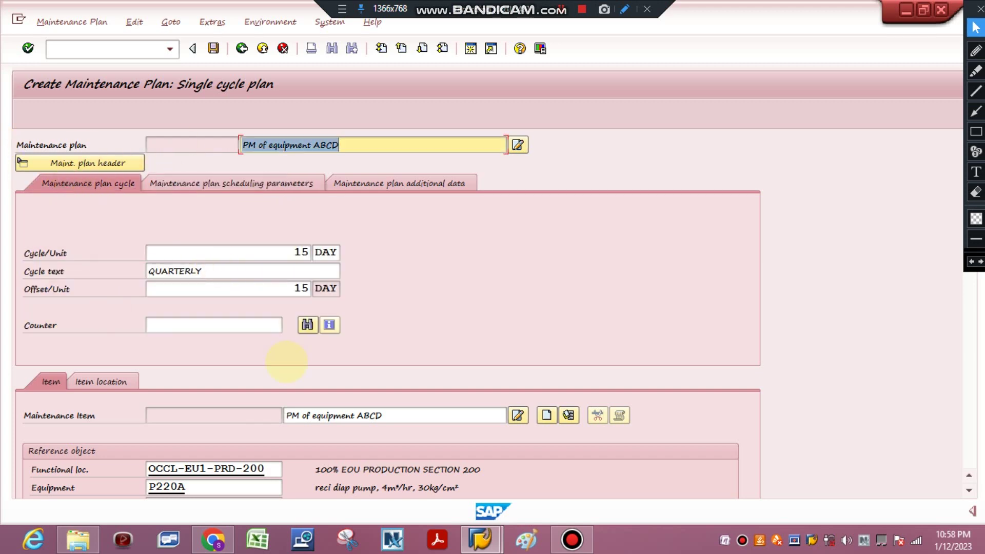
scroll(286, 362, down, 5)
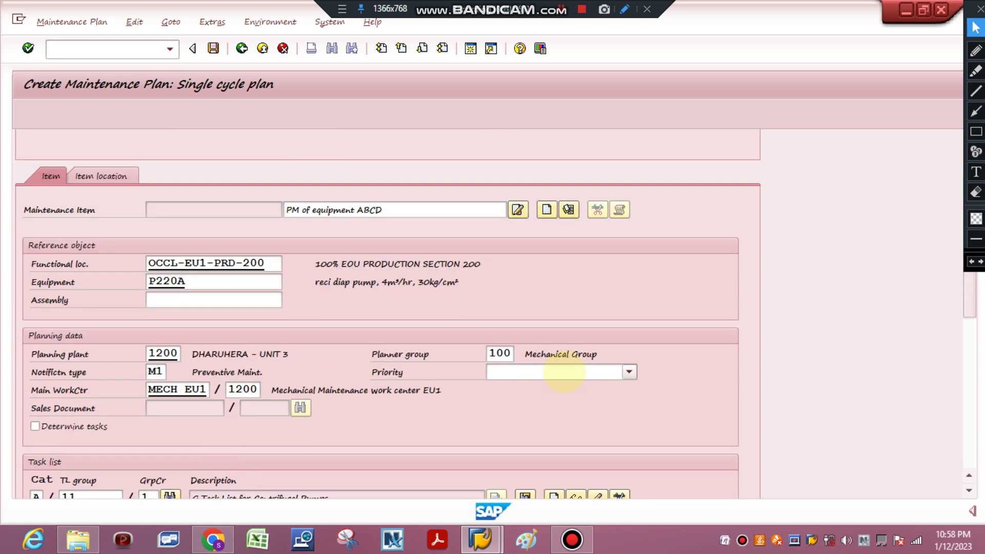
click(530, 371)
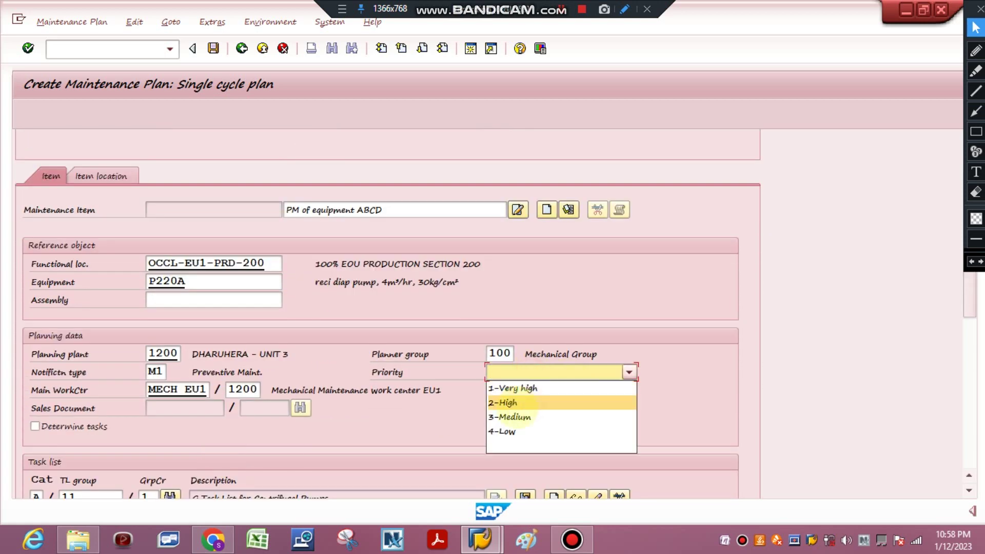
click(510, 403)
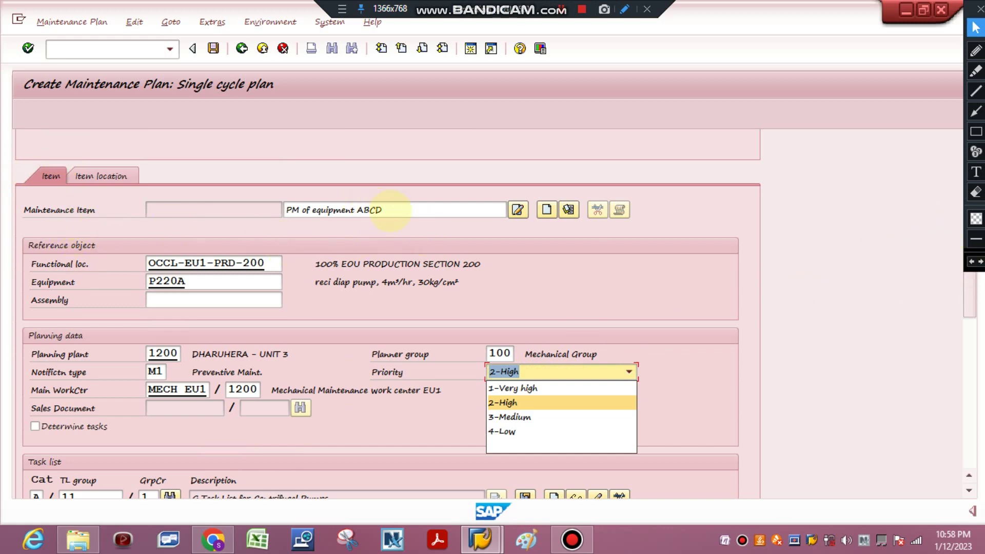
Step: Change the maintenance item text to "PM of equipment P220a"
click(392, 209)
triple_click(391, 209)
click(389, 217)
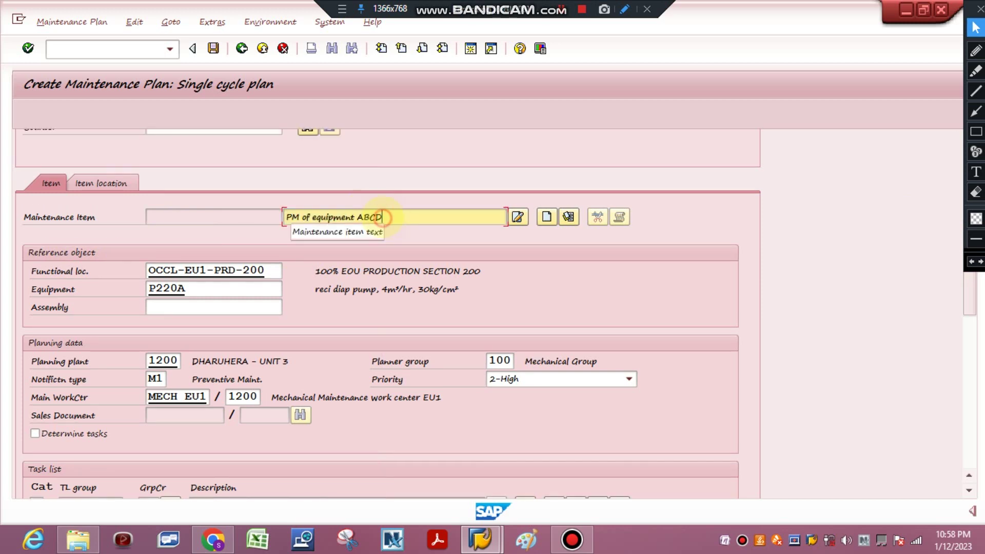
drag(389, 217, 357, 214)
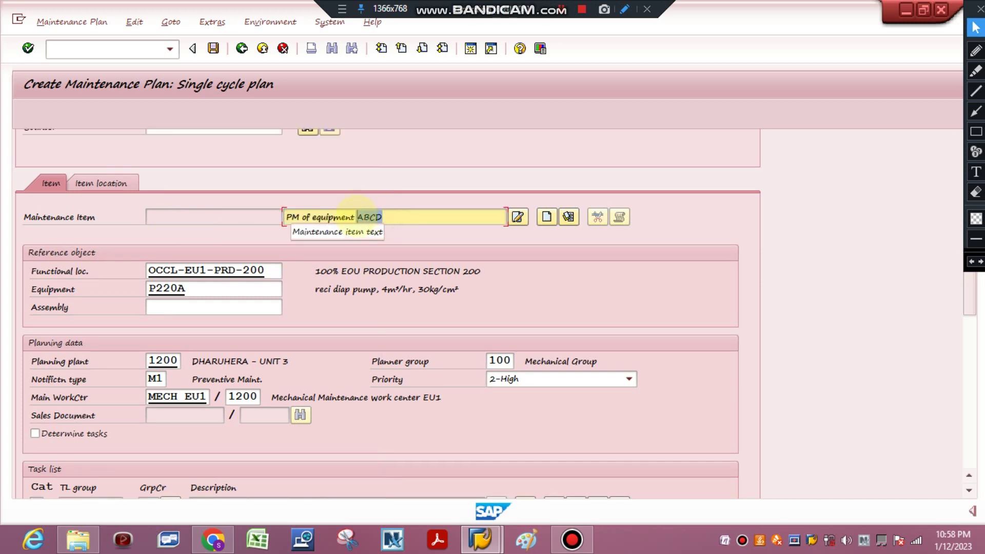
text(P220)
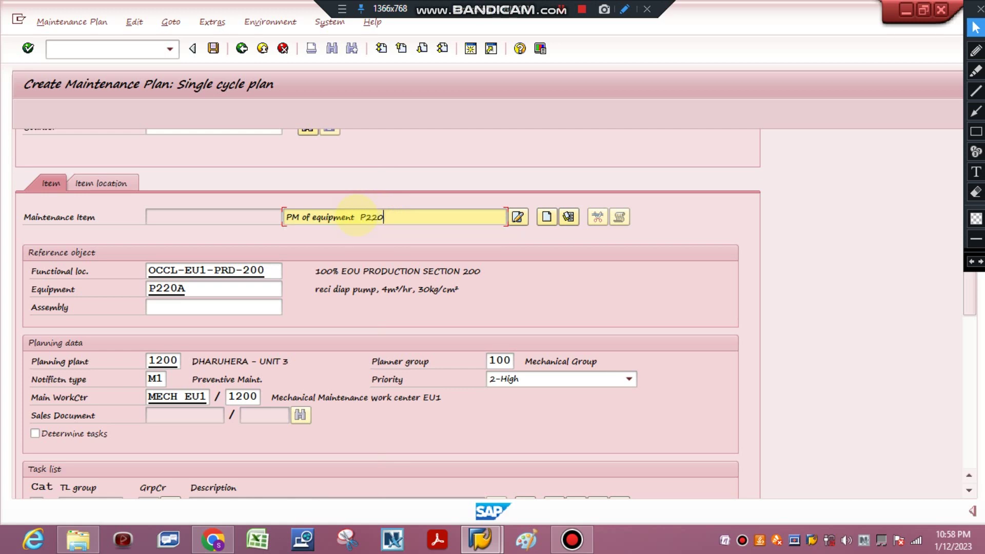
text(a)
Step: Change the maintenance plan's description to "PM of equipment p220A"
scroll(308, 271, up, 5)
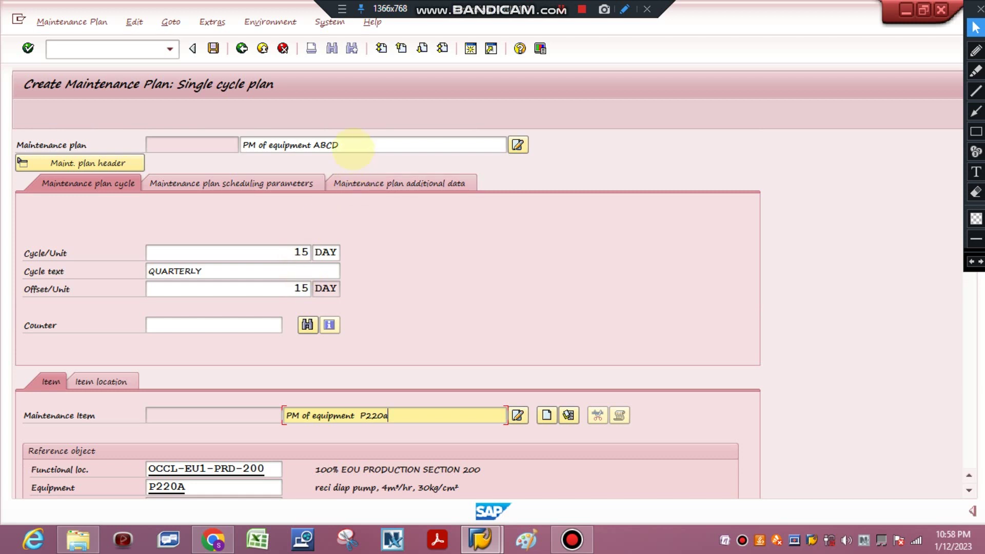
click(369, 145)
key(BackSpace)
key(BackSpace)
key(BackSpace)
key(BackSpace)
text(p)
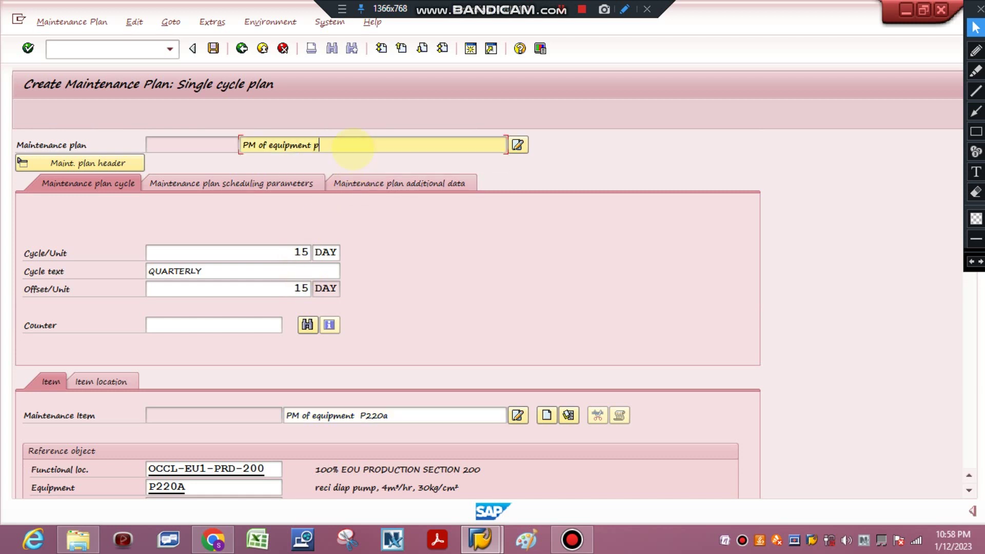
text(220A)
Step: Review the plan and item descriptions, the functional location, the equipment, the planning plant and the planner group
drag(363, 144, 173, 138)
scroll(259, 231, down, 3)
drag(407, 362, 220, 325)
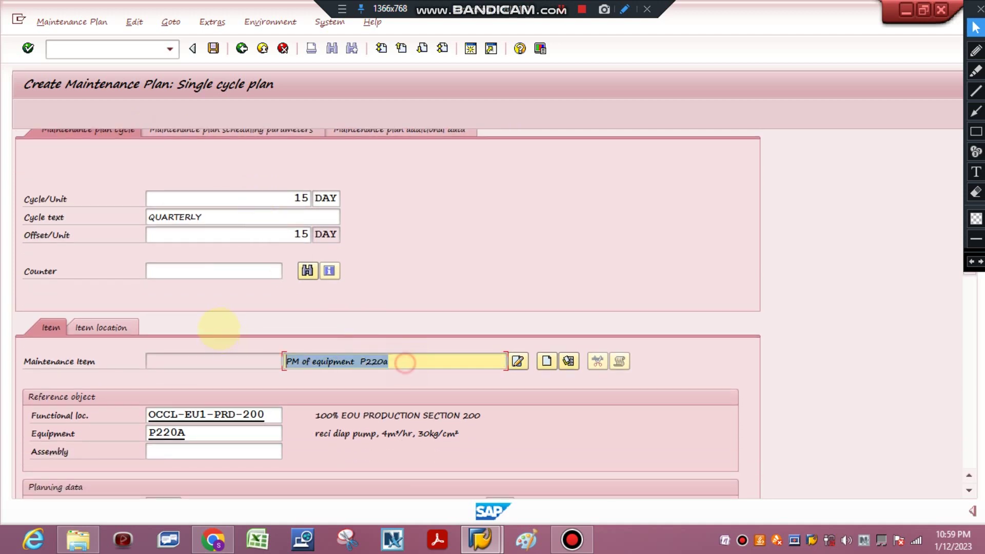
scroll(219, 327, down, 3)
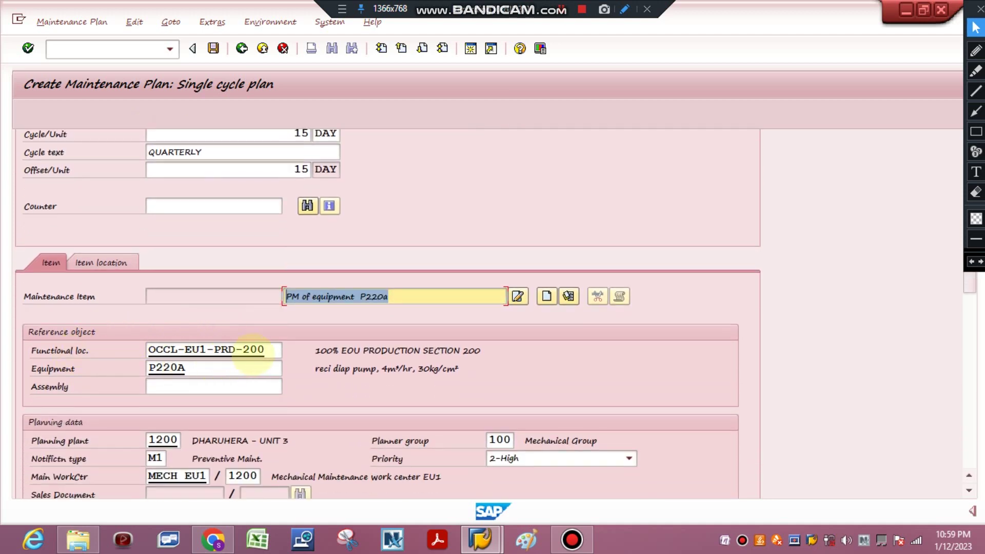
drag(272, 349, 207, 349)
drag(92, 343, 148, 350)
drag(209, 369, 102, 354)
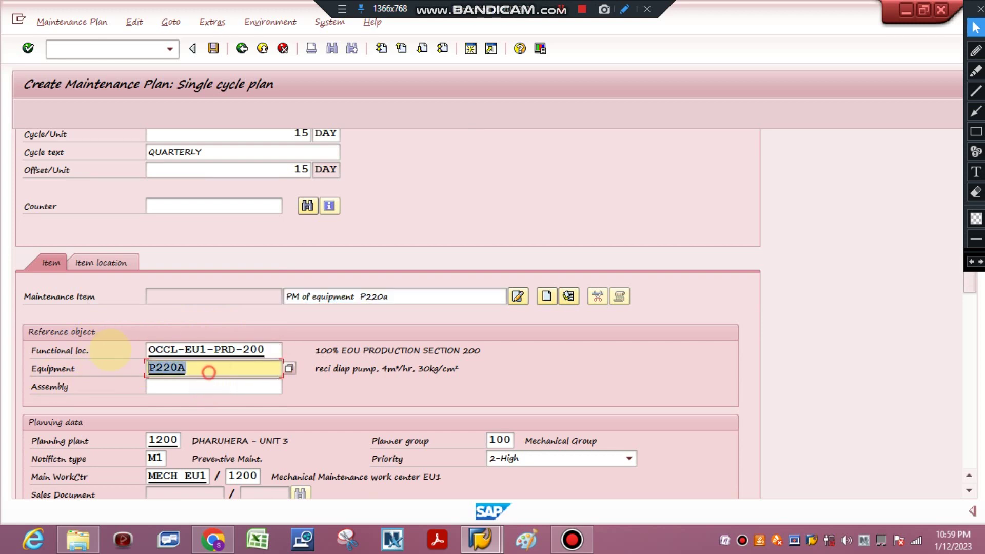
scroll(103, 352, down, 1)
scroll(102, 351, down, 1)
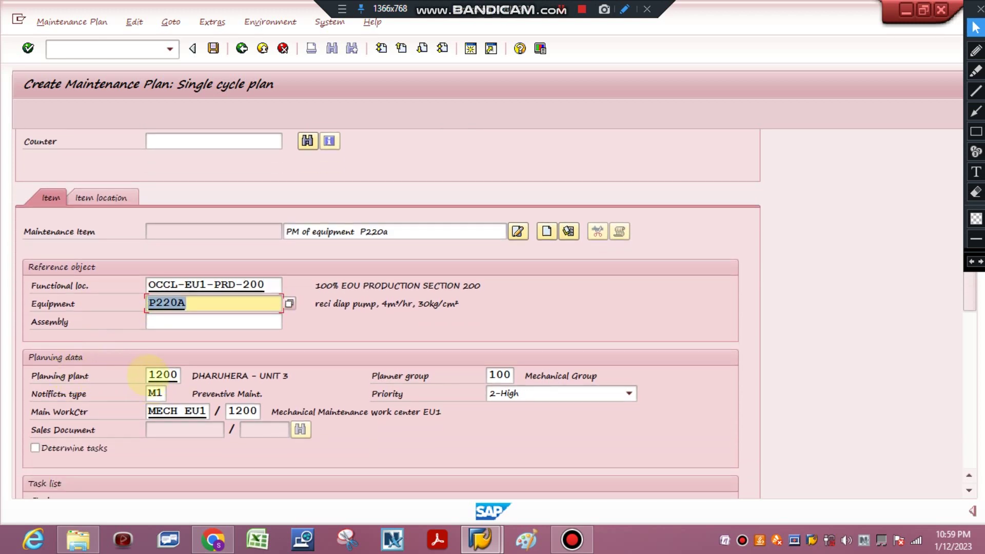
double_click(149, 375)
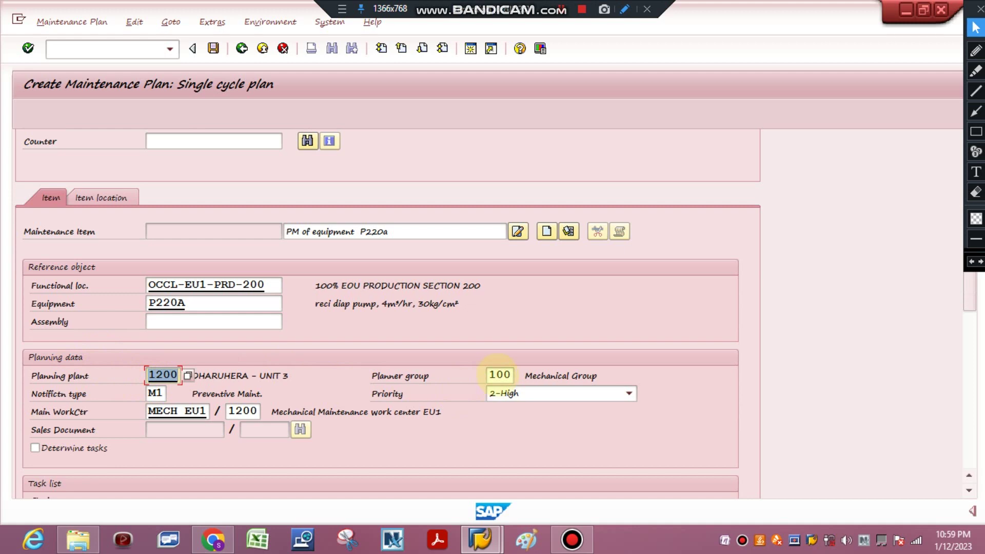
click(508, 374)
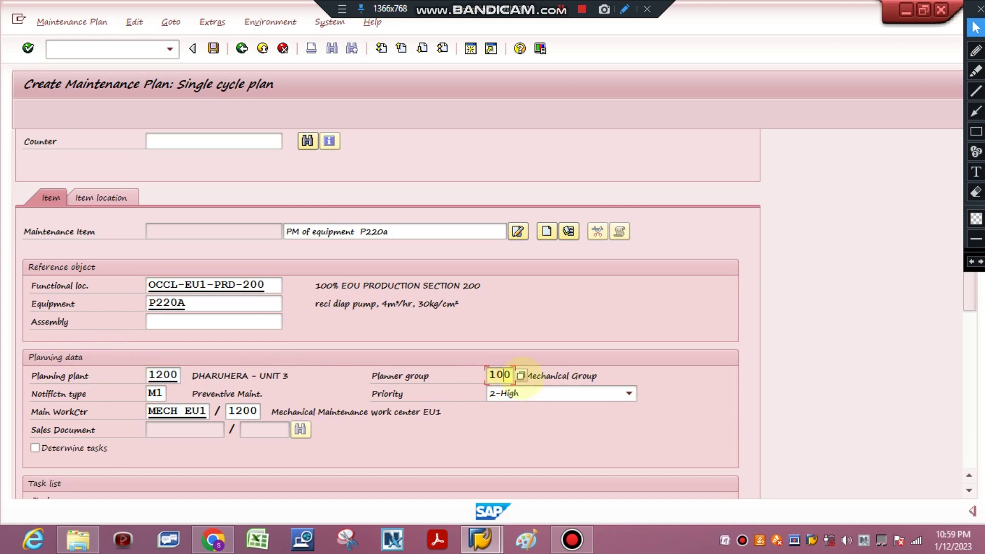
Step: Look through the available notification types and choose M1 Preventive Maint. for the maintenance item
click(154, 393)
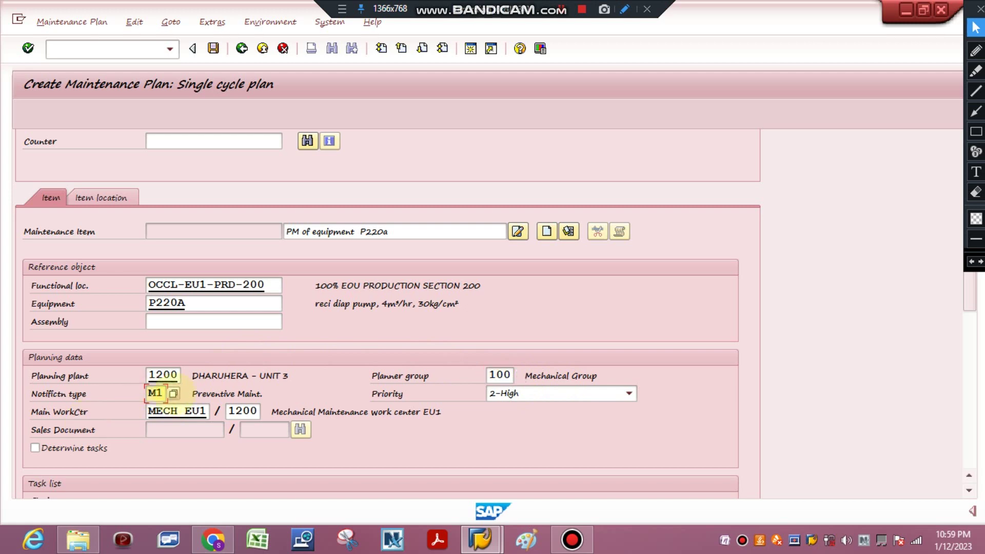
click(174, 394)
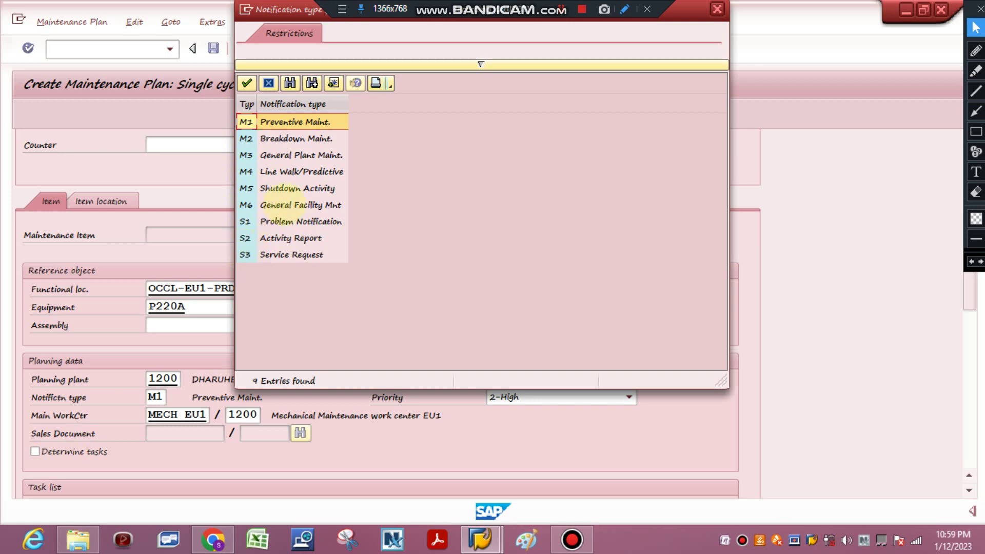
double_click(250, 122)
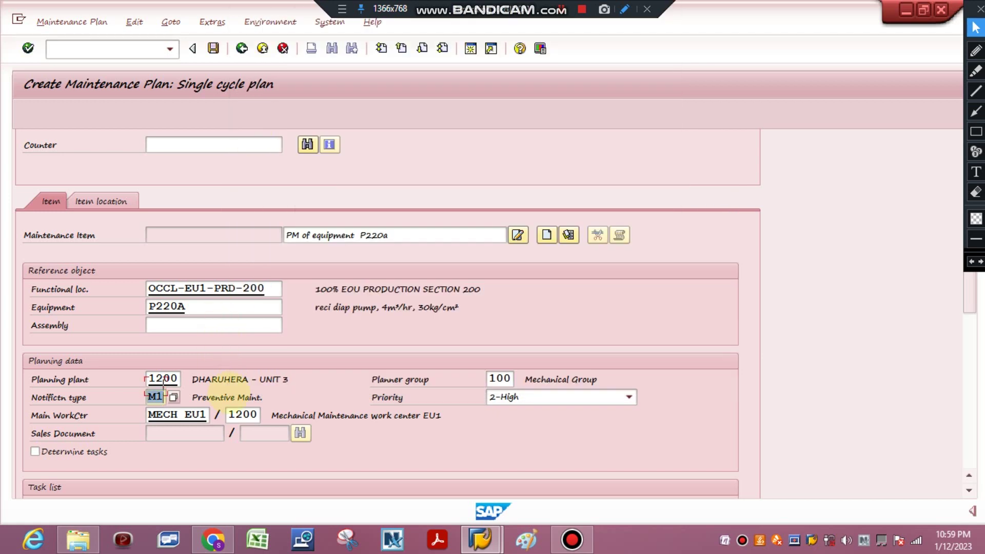
Step: Review the maintenance item's planning data and the category, group, group counter and description of its assigned task list
scroll(225, 393, down, 2)
scroll(229, 393, up, 3)
scroll(229, 392, up, 3)
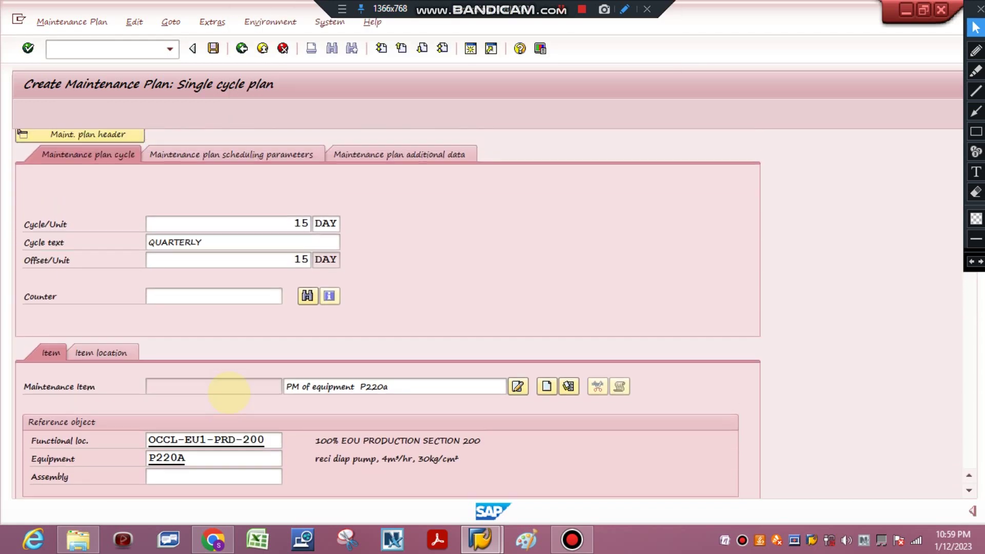
scroll(229, 394, down, 3)
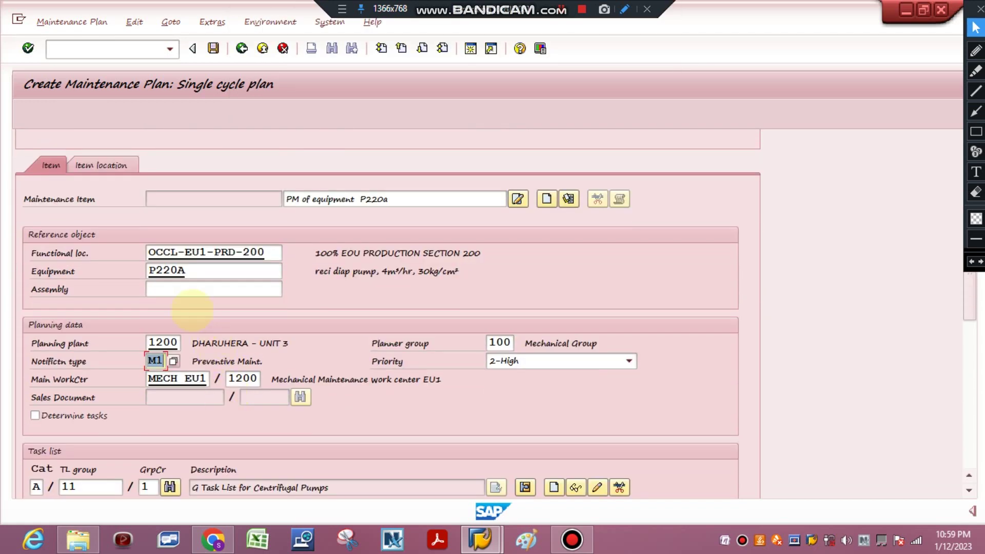
scroll(191, 309, down, 1)
scroll(191, 309, up, 2)
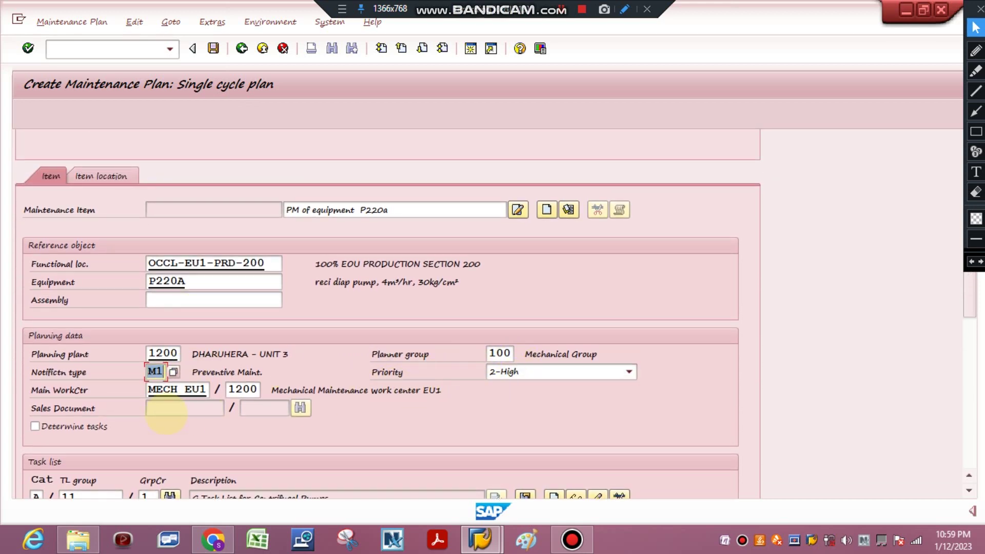
scroll(210, 392, down, 1)
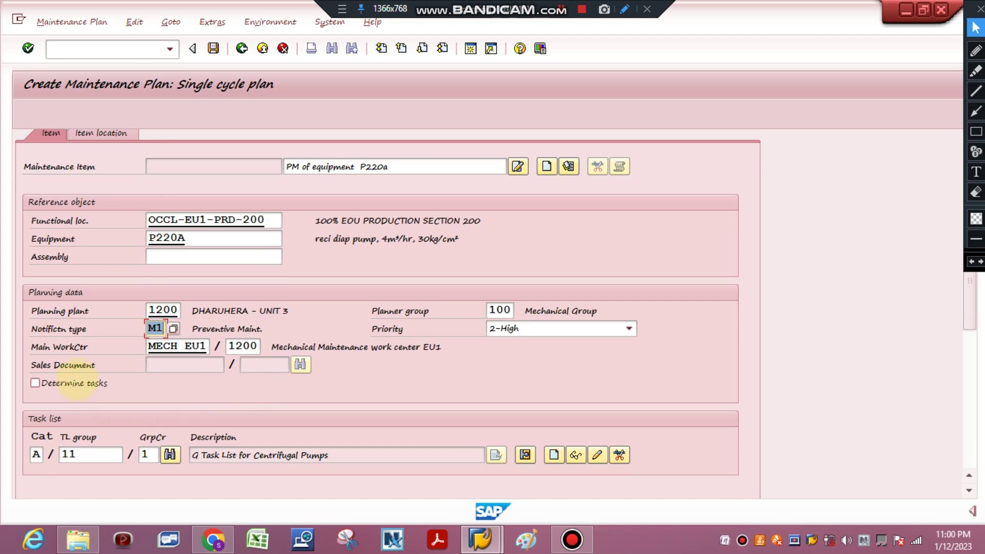
scroll(214, 379, down, 1)
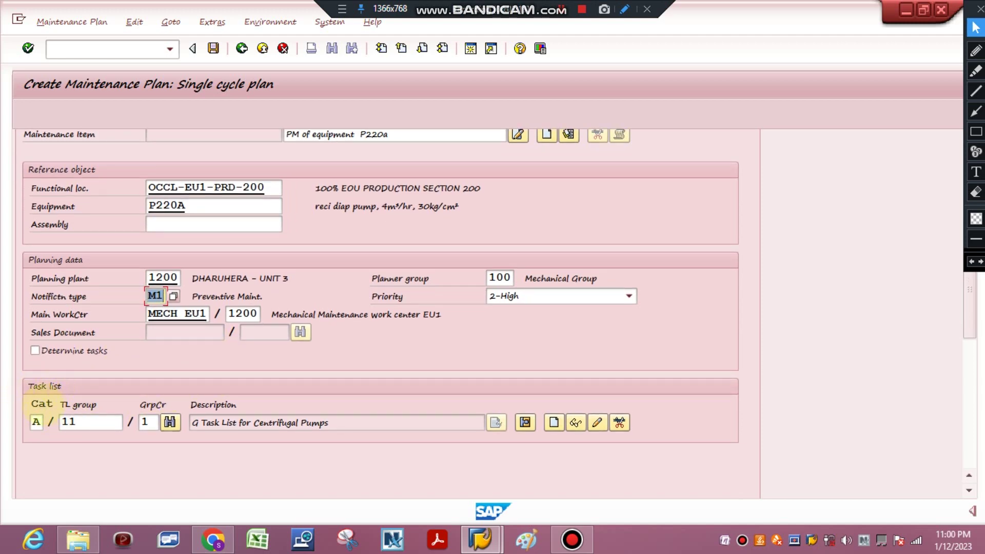
click(36, 422)
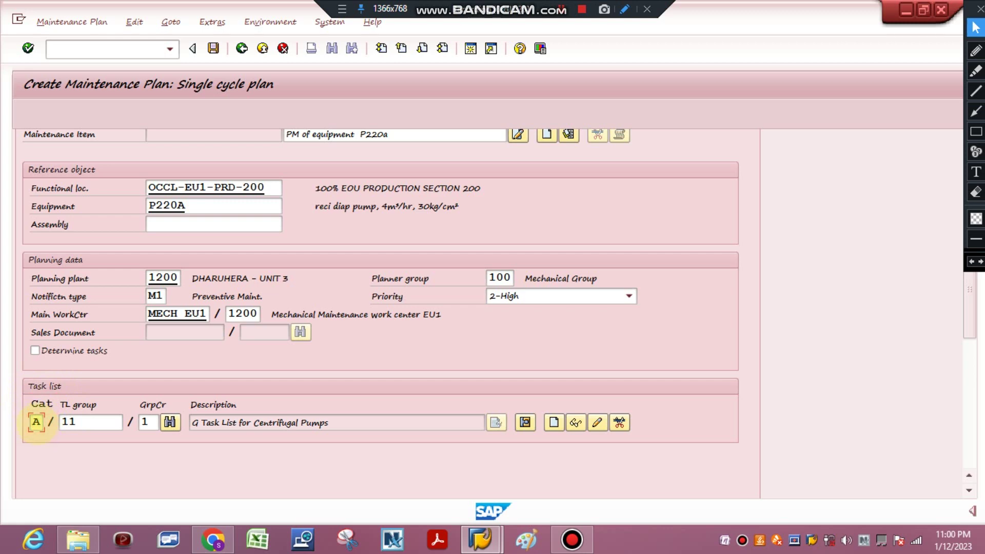
double_click(70, 422)
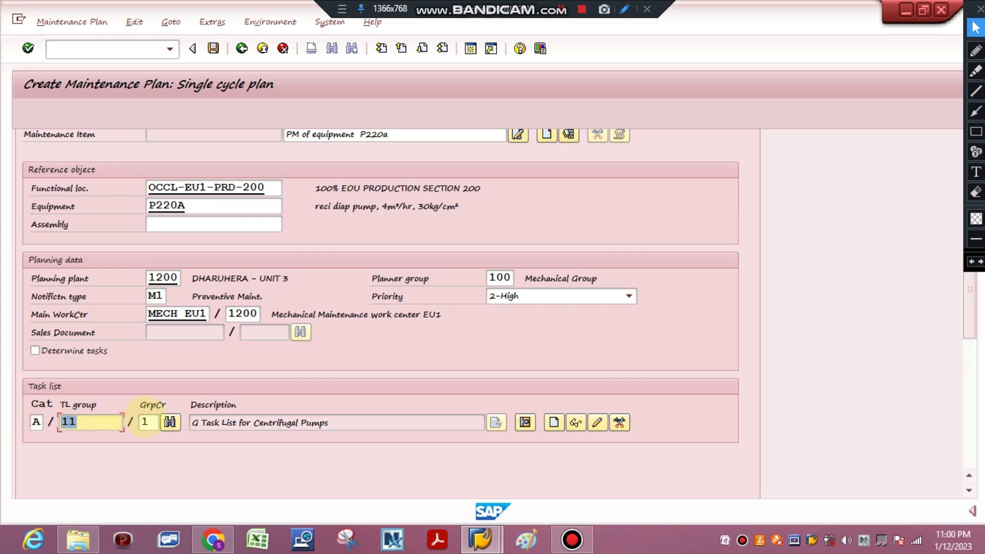
double_click(147, 420)
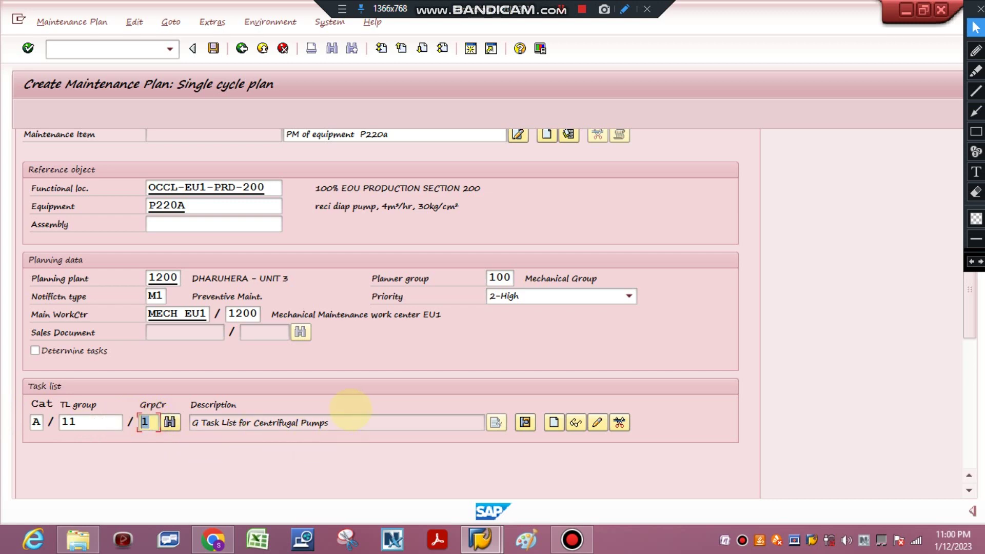
drag(340, 421, 170, 418)
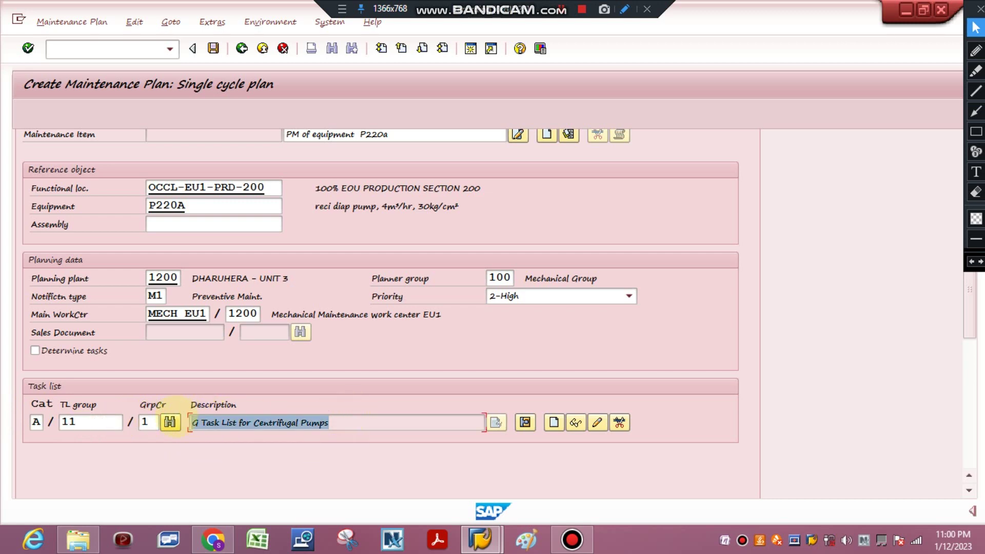
scroll(175, 425, up, 3)
scroll(176, 417, up, 1)
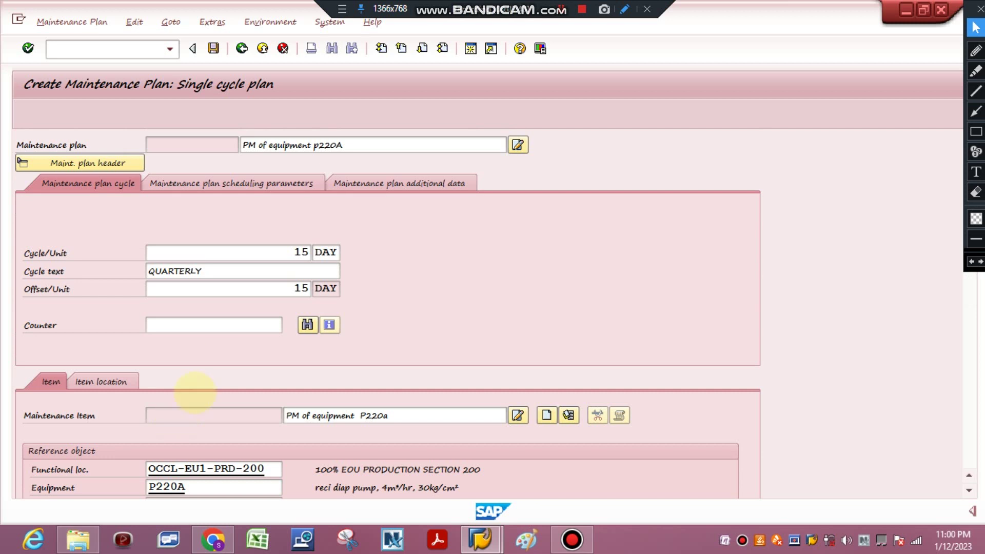
Step: Open the maintenance plan's scheduling parameters
click(195, 182)
scroll(194, 191, down, 5)
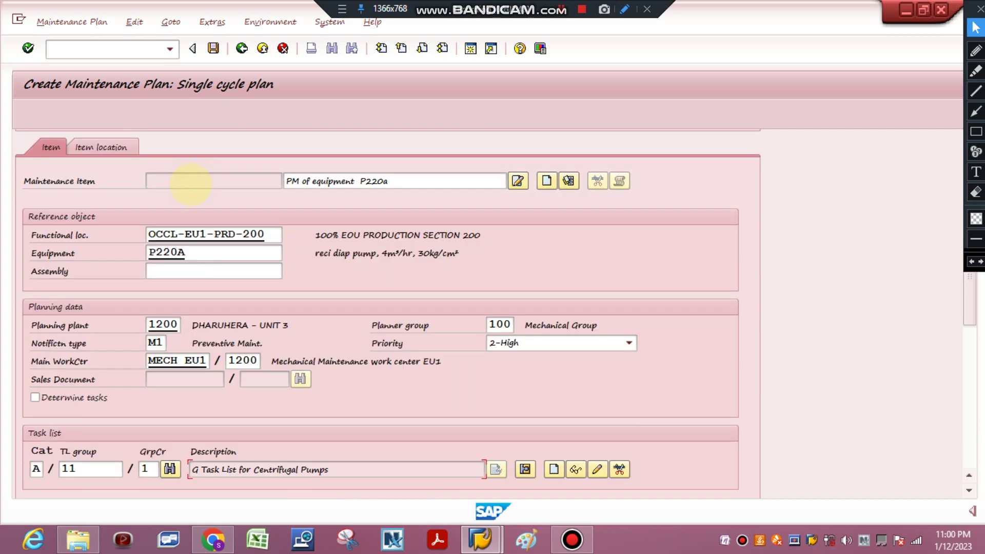
scroll(238, 308, up, 5)
scroll(238, 323, up, 1)
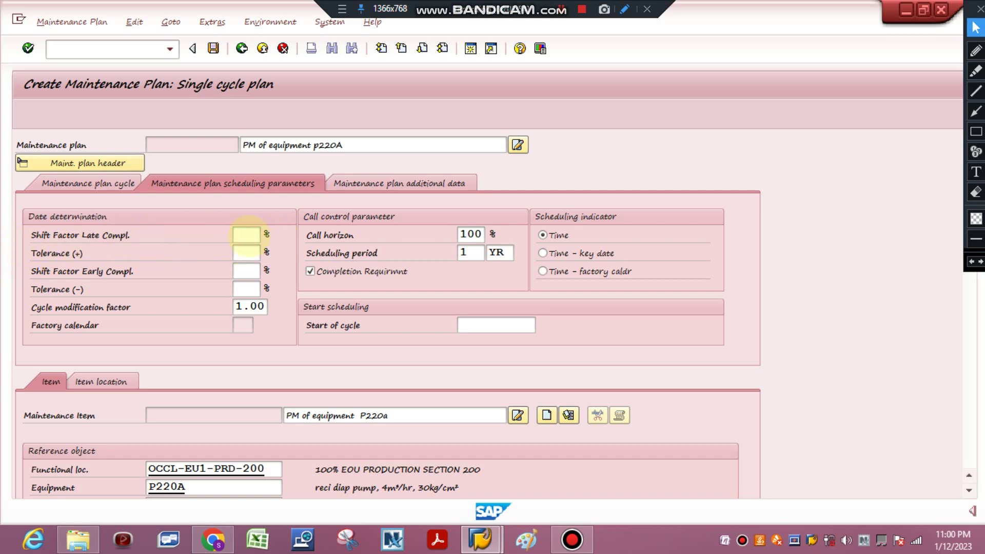
click(975, 172)
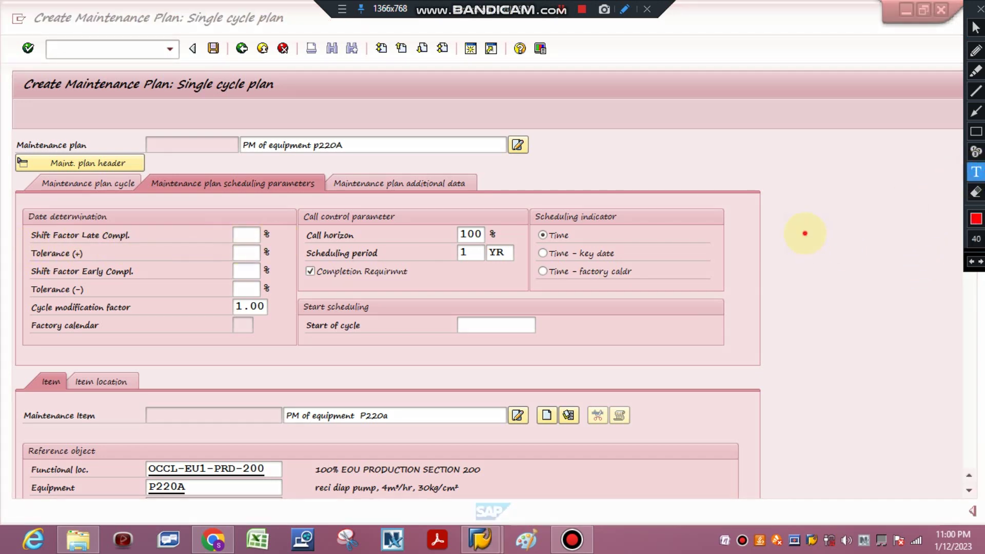
click(804, 233)
text(+)
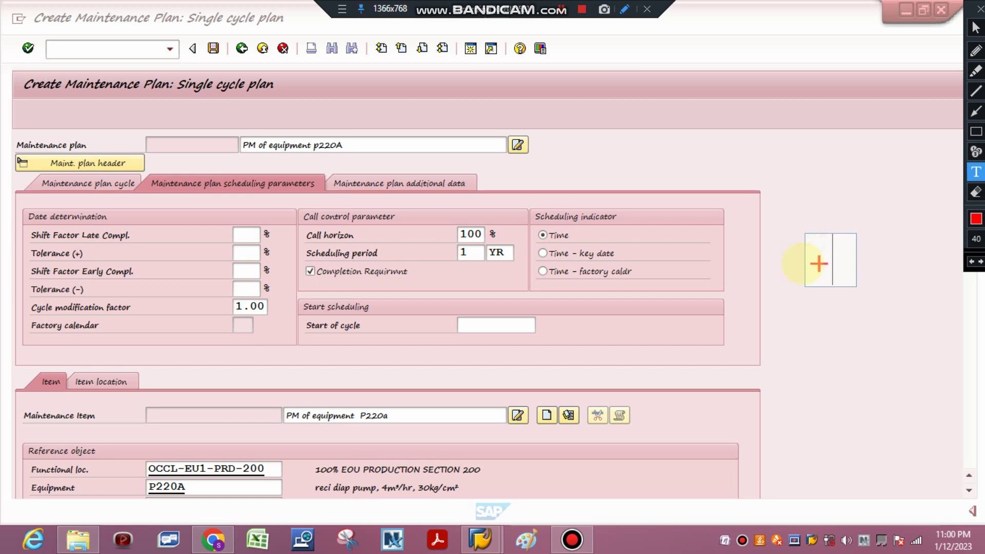
text(-1)
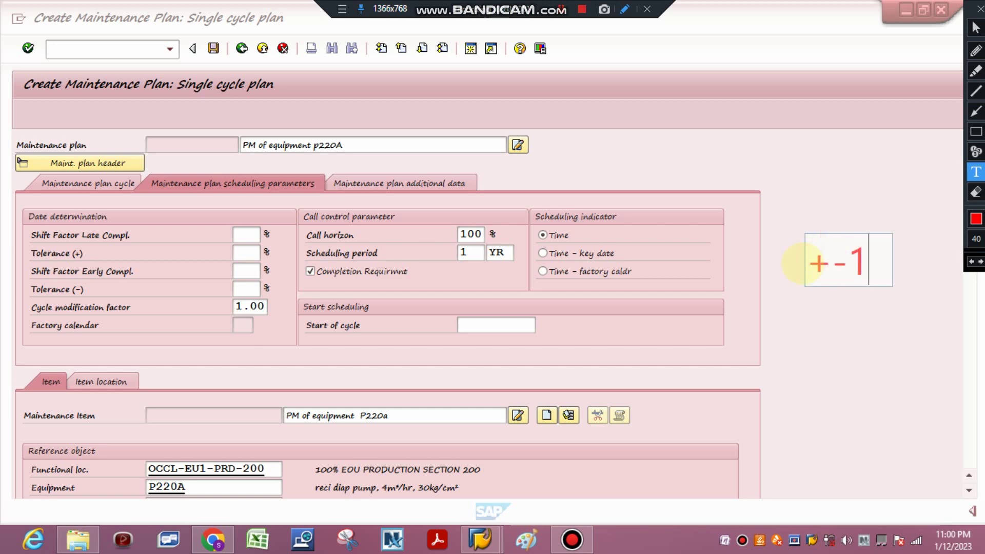
text(0%)
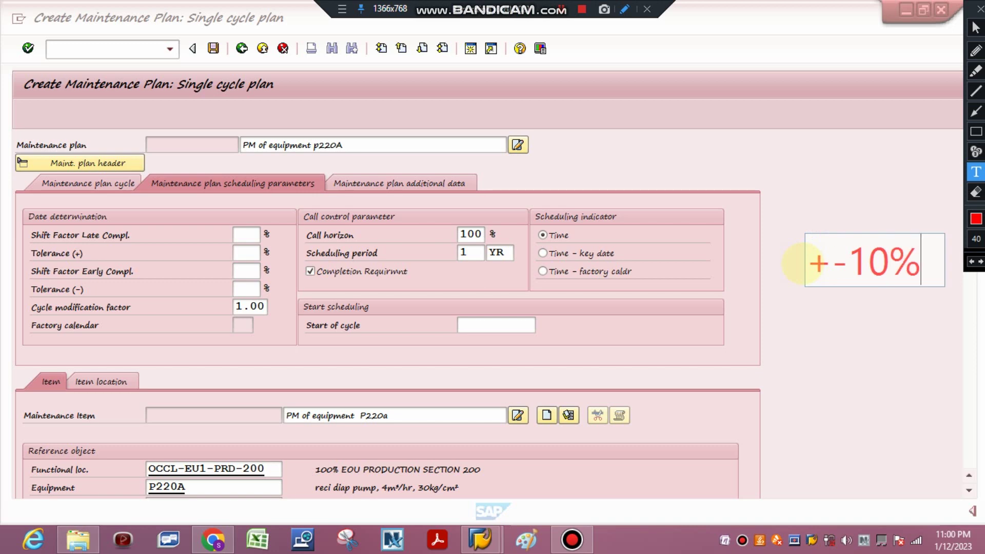
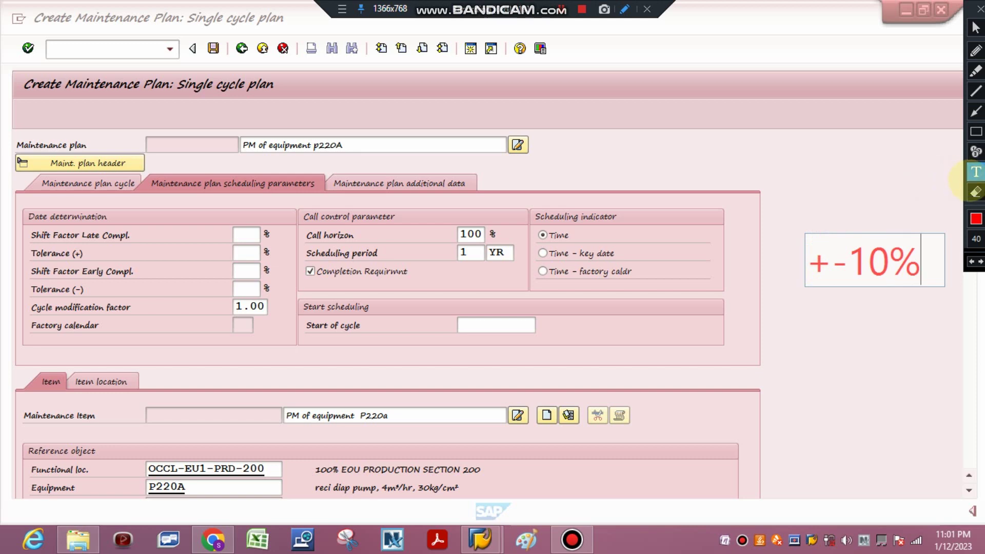
click(975, 192)
drag(783, 209, 940, 291)
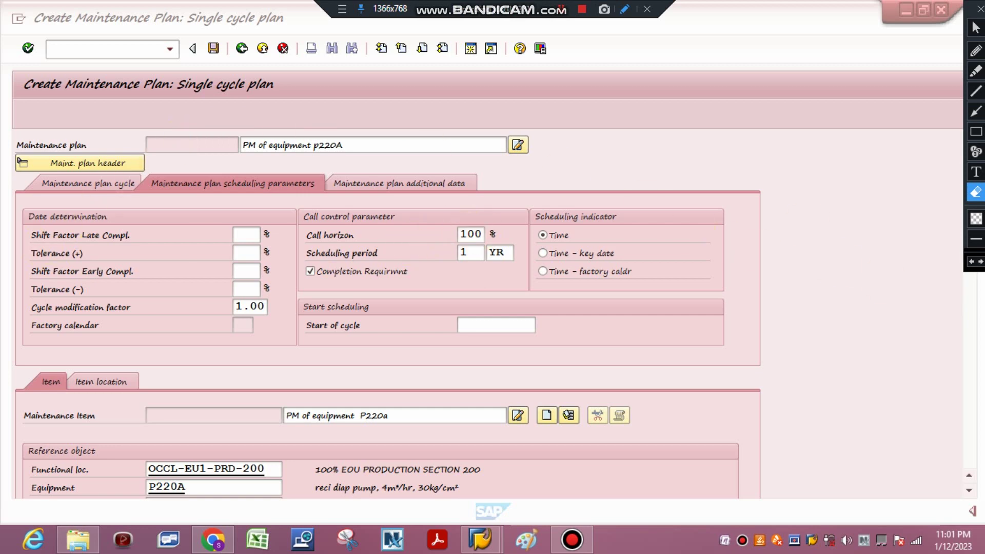
click(975, 27)
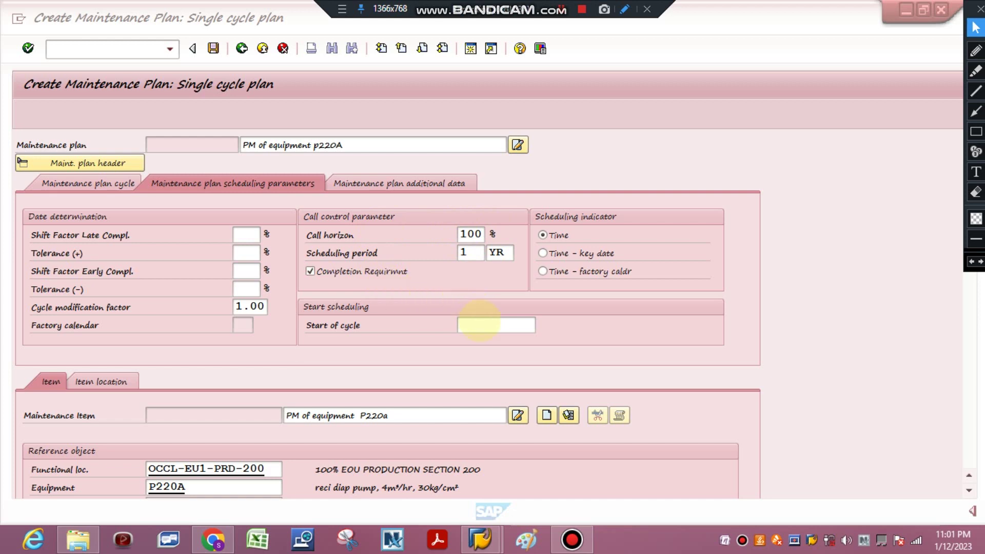
Step: Set the plan's start of cycle to 12.01.2023
click(478, 325)
text(1)
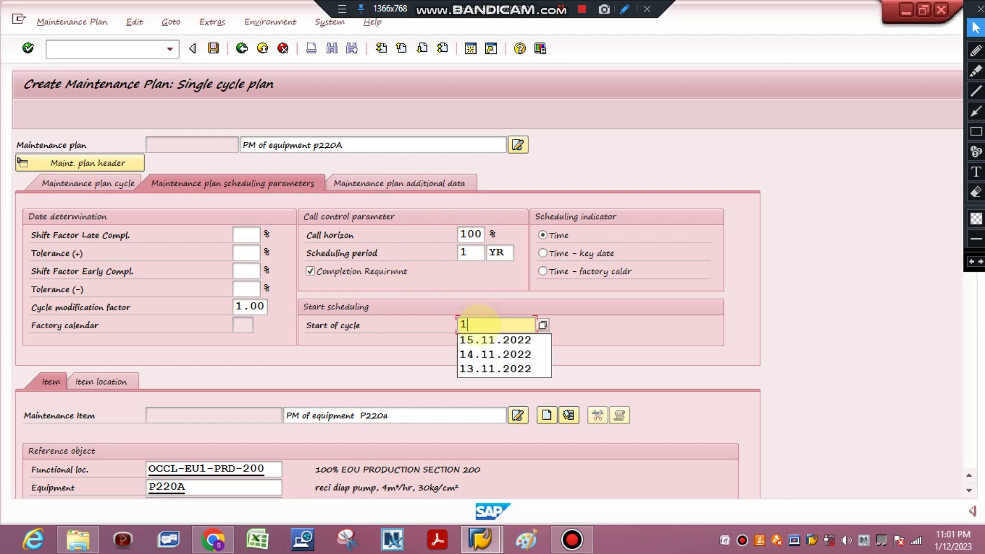
text(2.01.2023)
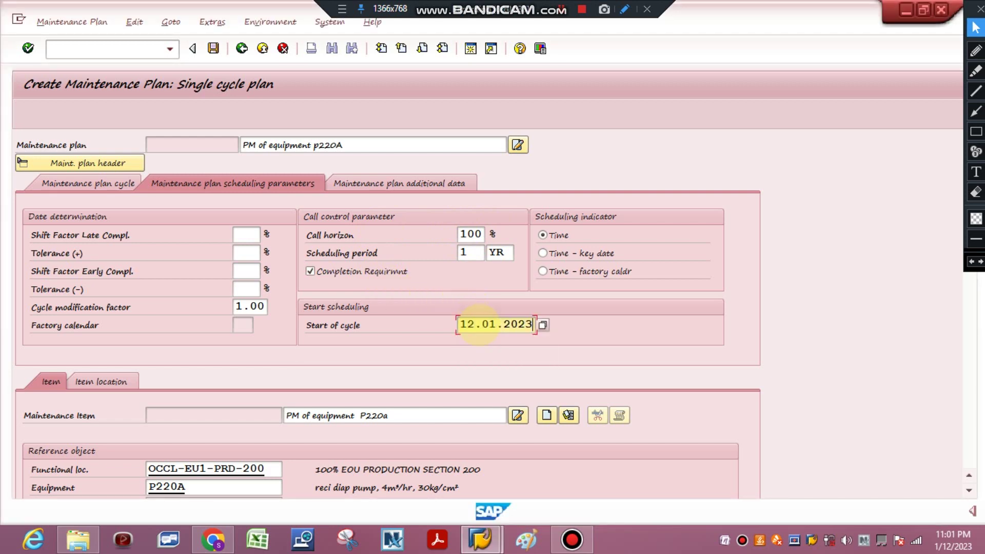
Step: Try the key-date scheduling indicator, dismiss the notice, and set the indicator to Time - factory caldr
key(Return)
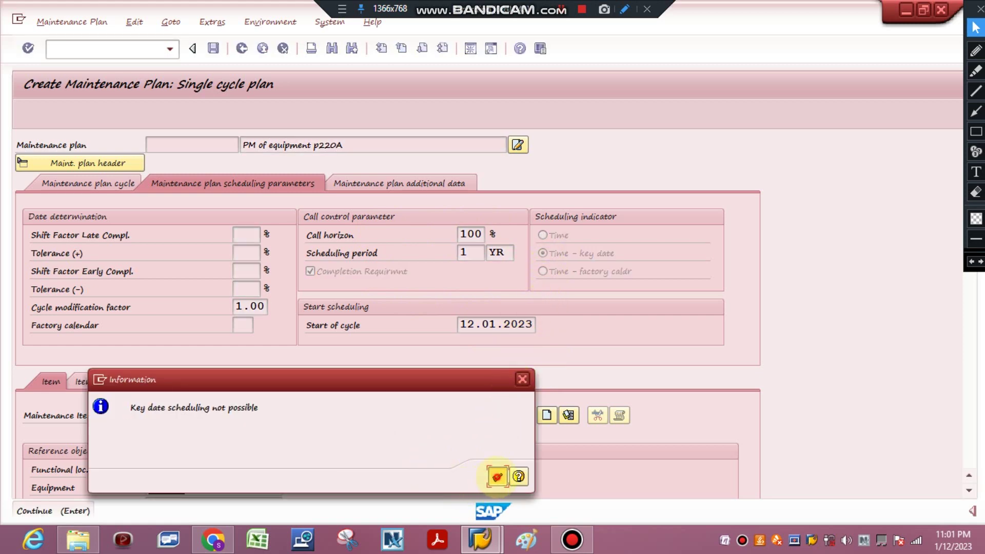
click(496, 476)
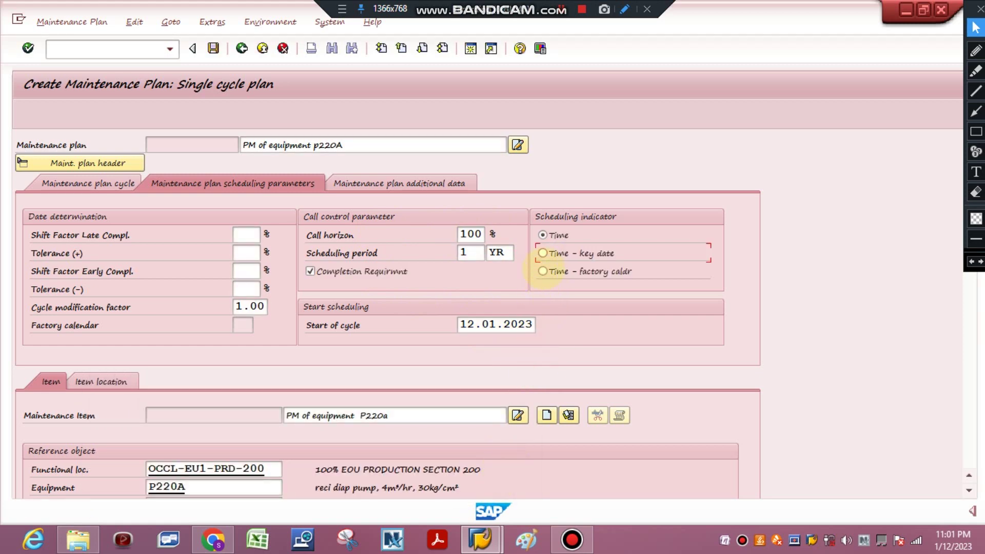
click(543, 271)
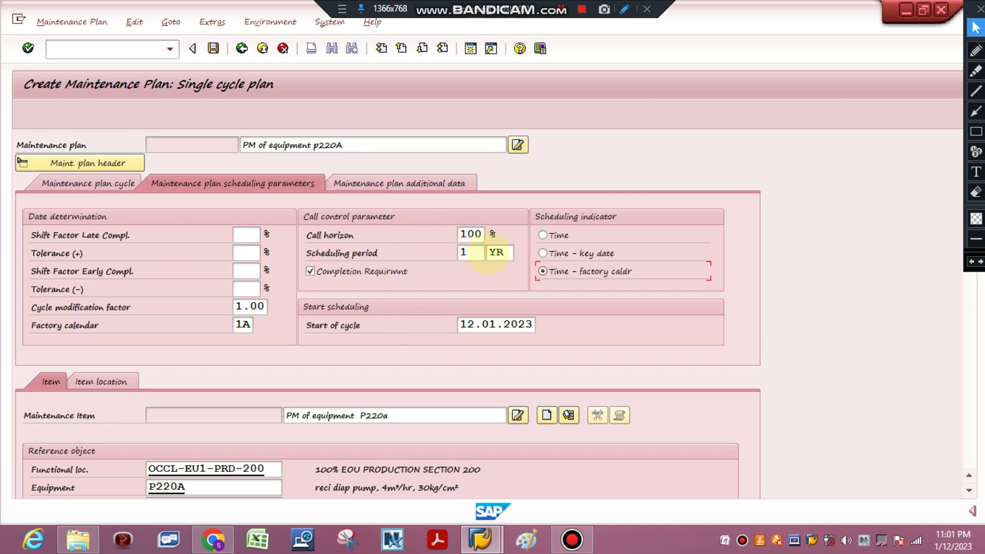
Step: Look through the measurement units available for the scheduling period and close the list without choosing another
click(467, 255)
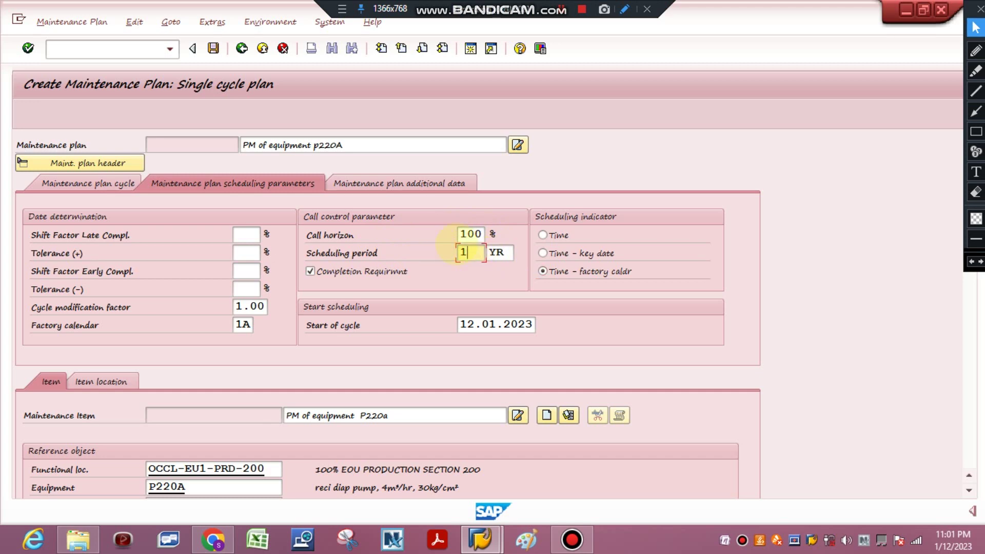
click(498, 252)
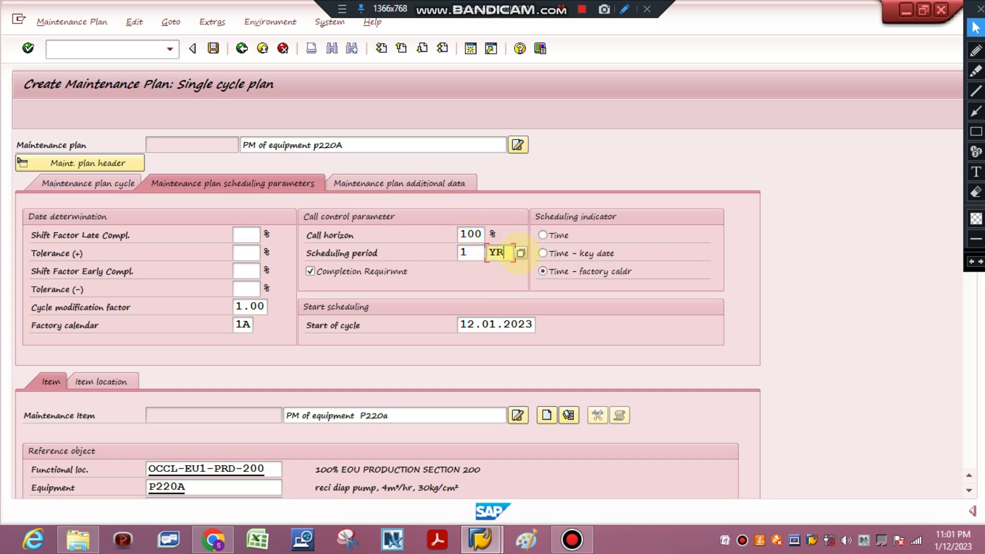
click(520, 253)
scroll(508, 272, down, 20)
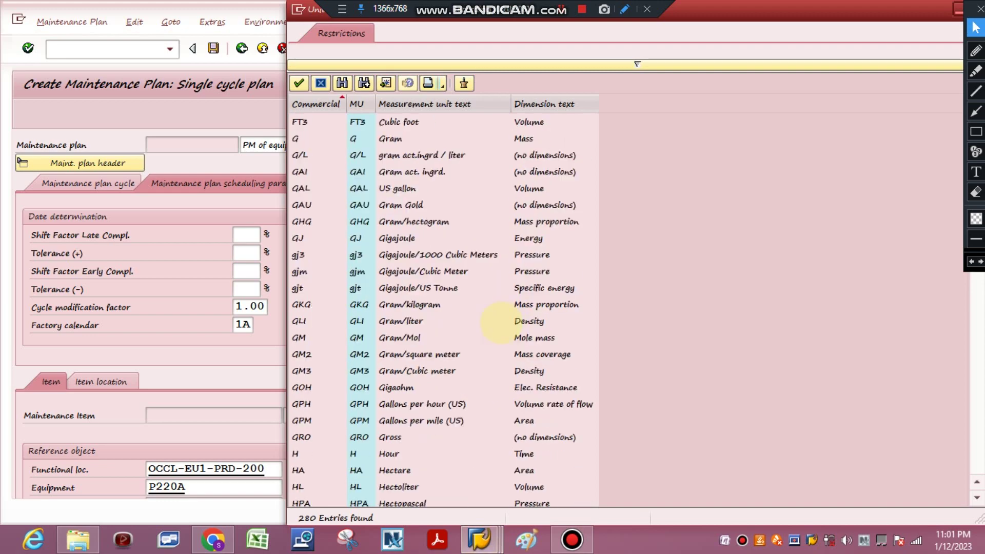
scroll(500, 321, down, 2)
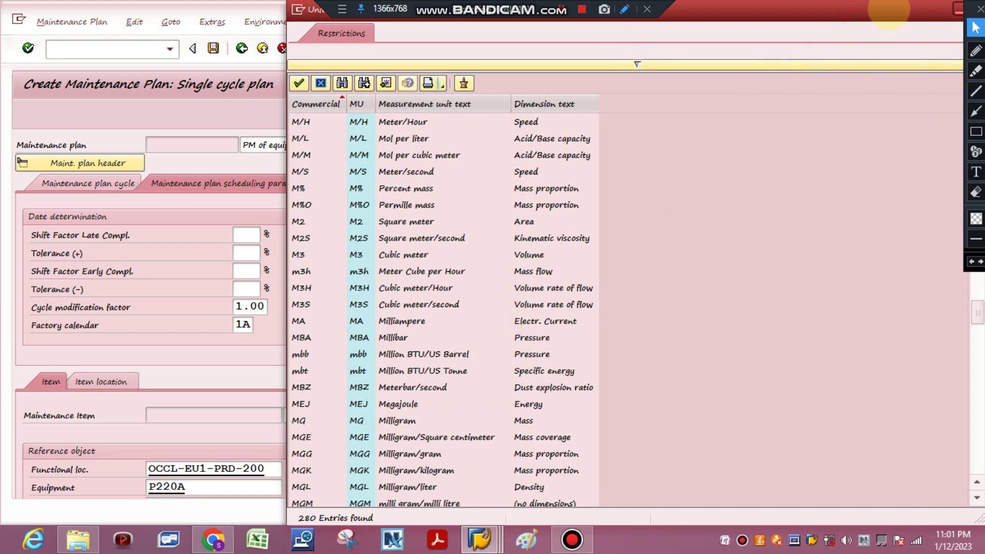
double_click(884, 9)
click(797, 74)
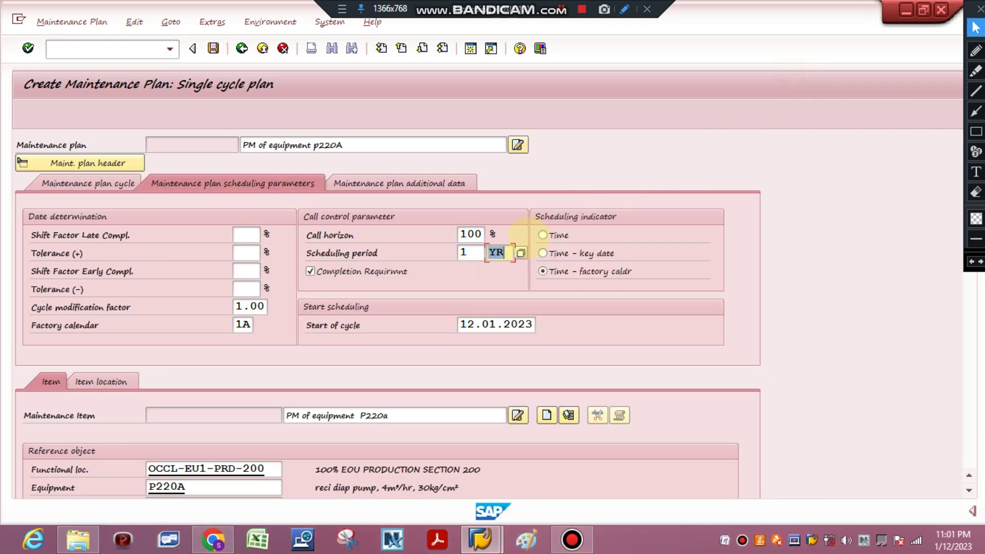
Step: Review the maintenance item's reference object, planning data and task list assignment
scroll(369, 298, down, 1)
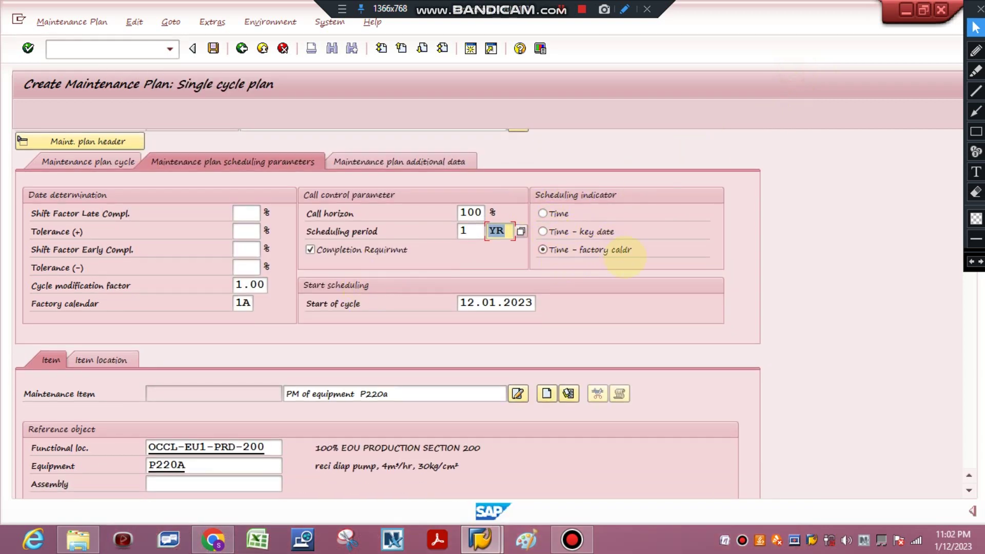
scroll(564, 254, down, 7)
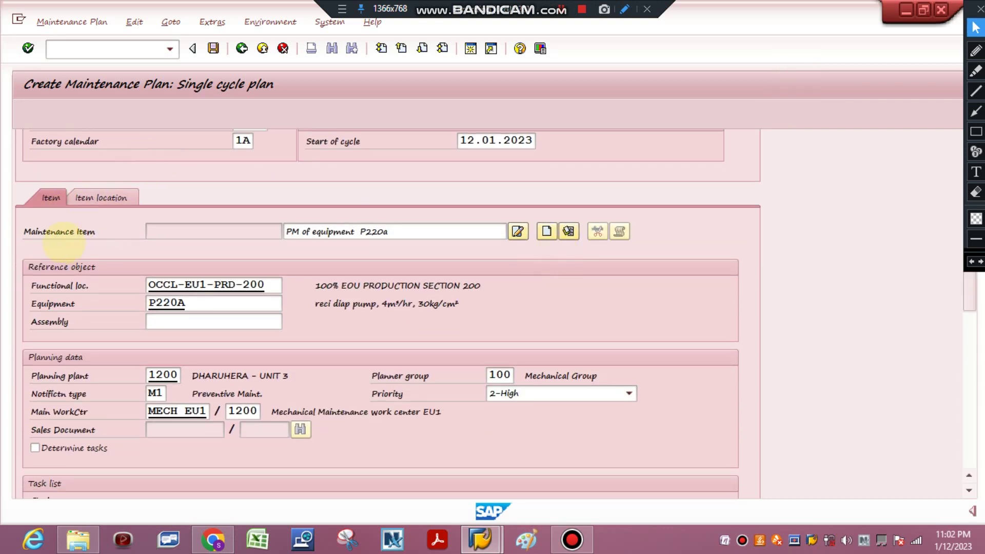
scroll(236, 365, down, 5)
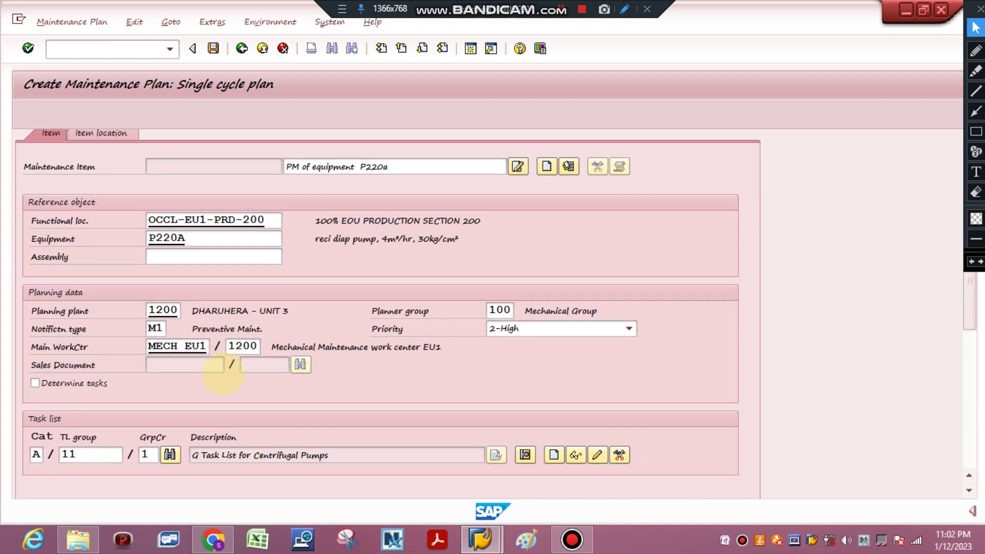
key(Return)
scroll(224, 377, up, 5)
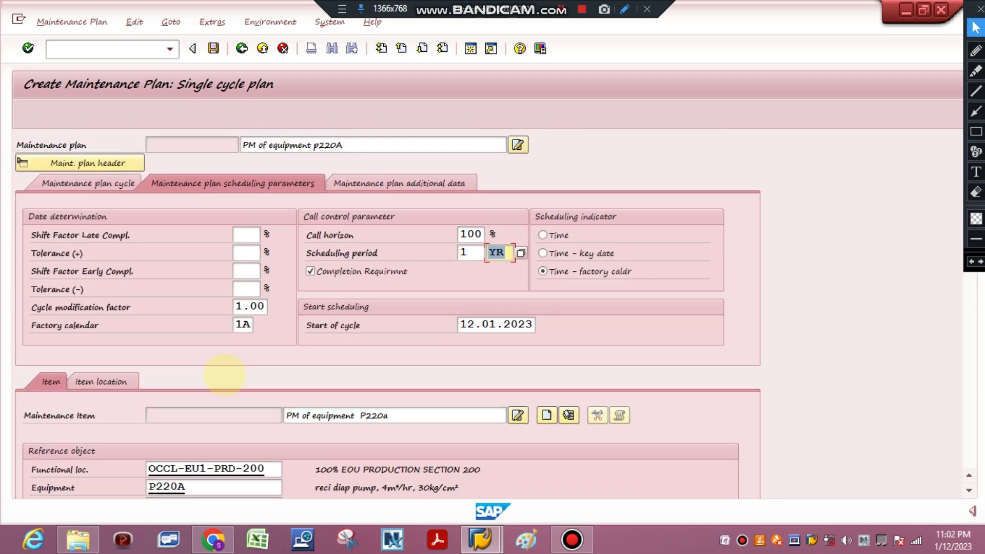
Step: In the plan's additional data, set the sort field to Planning plant-Mechanical work center and the authorization group to 1200
click(398, 185)
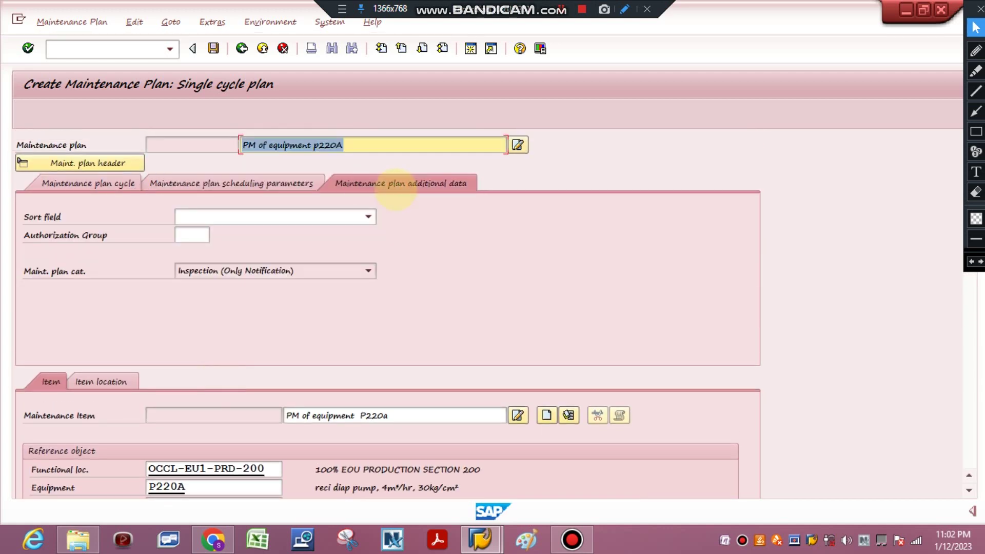
click(367, 216)
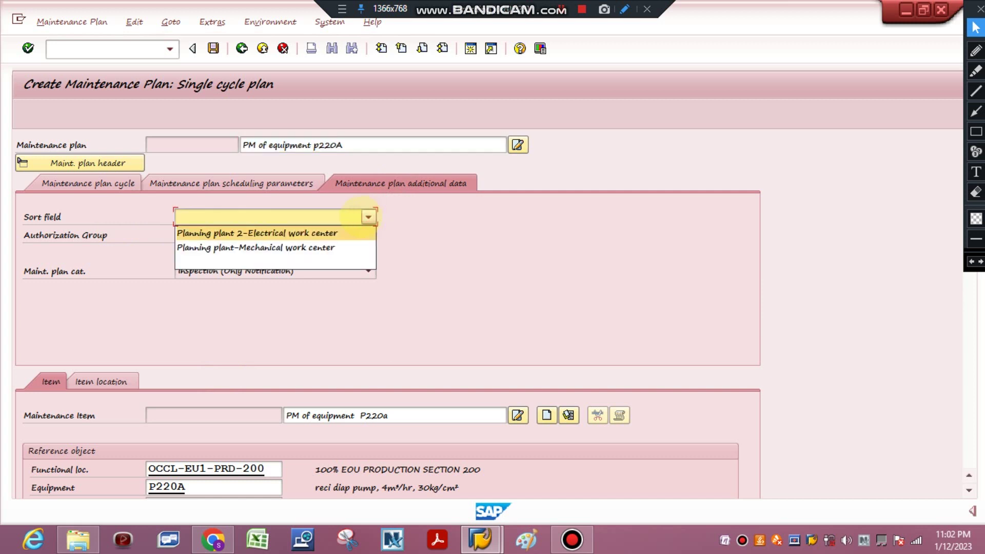
click(306, 247)
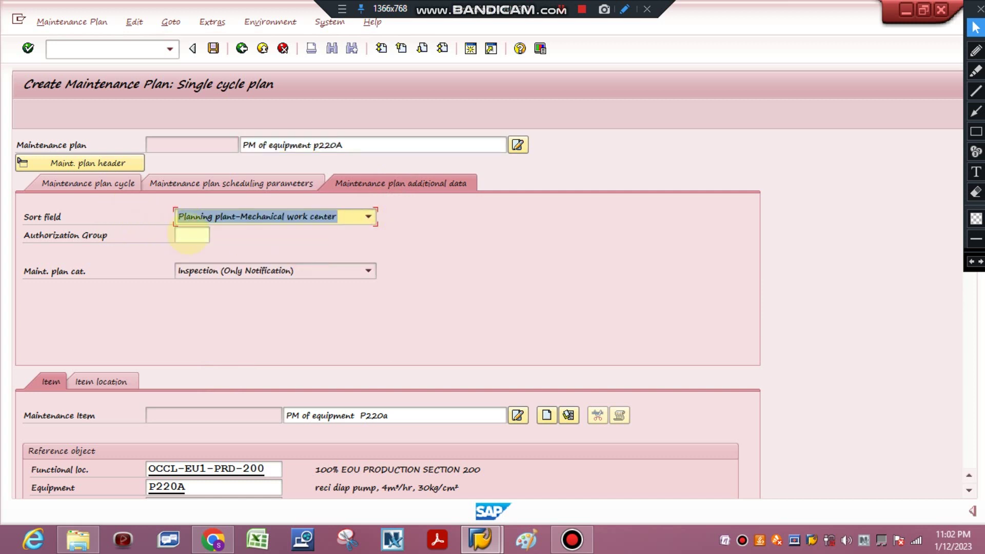
click(194, 235)
key(F4)
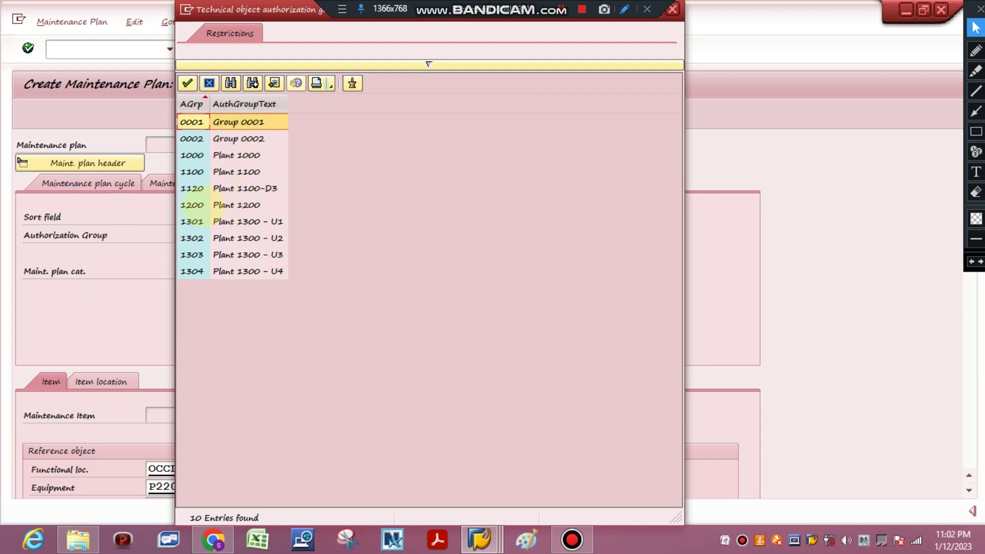
double_click(205, 204)
key(Return)
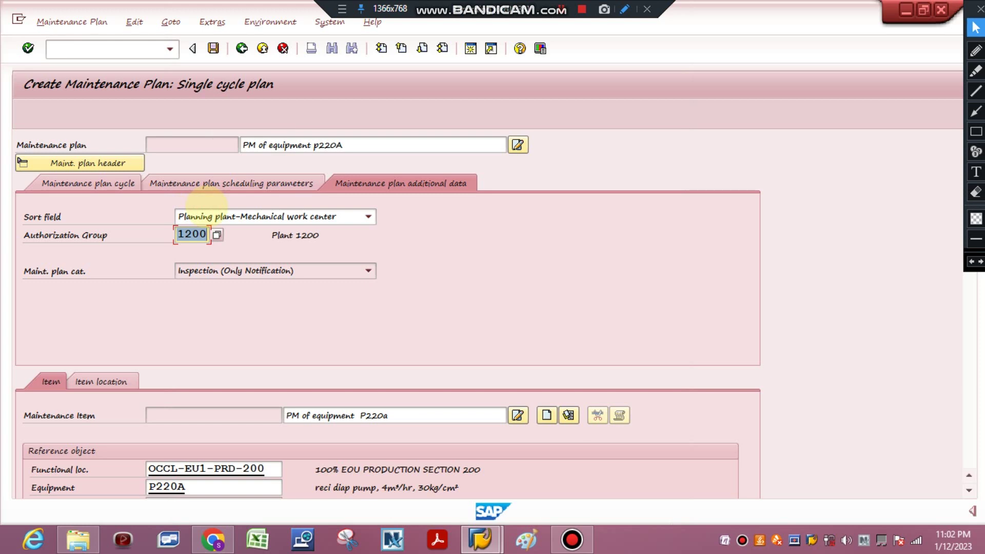
Step: Recheck the plan's scheduling parameters, cycle and item data, and save the maintenance plan
click(244, 183)
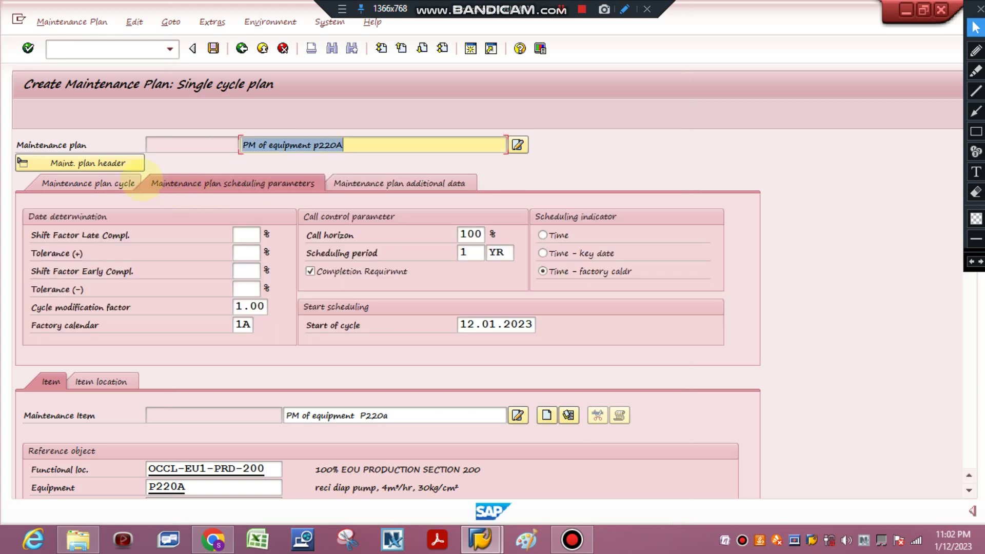
click(121, 184)
scroll(210, 206, down, 3)
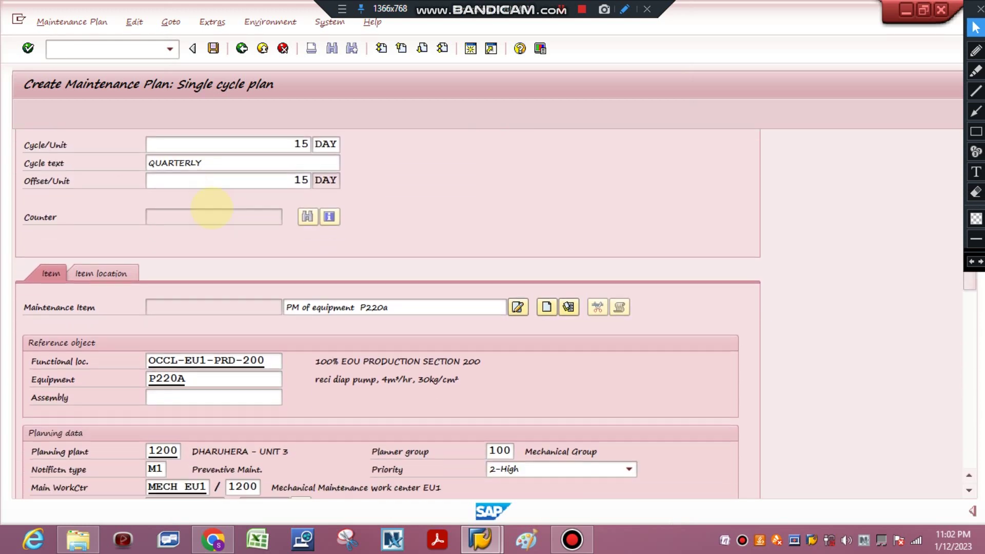
scroll(212, 208, down, 6)
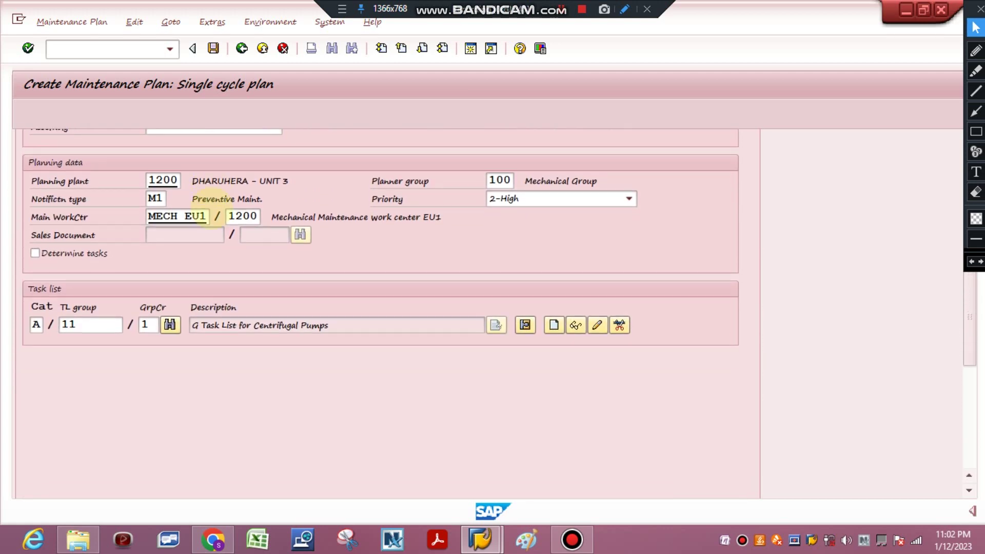
scroll(211, 215, up, 9)
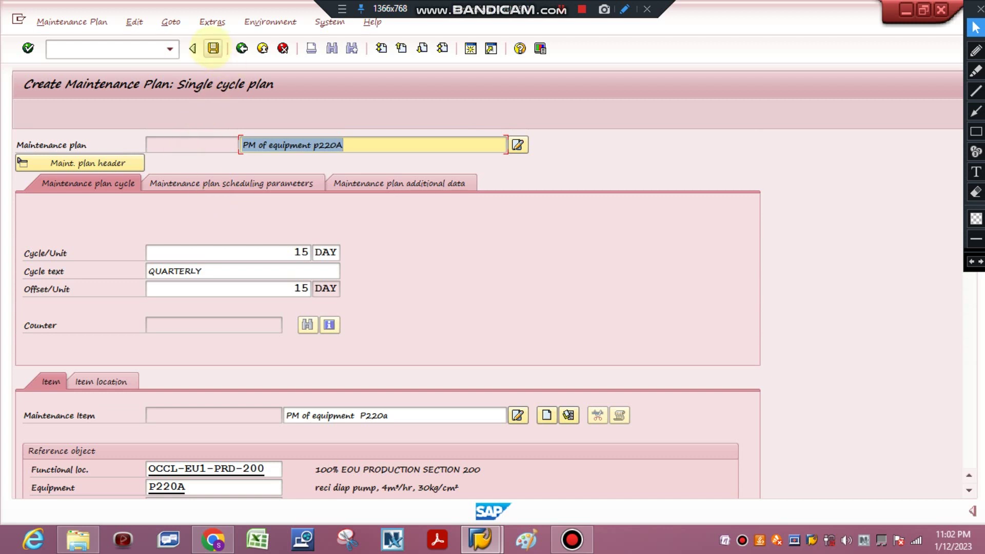
click(213, 48)
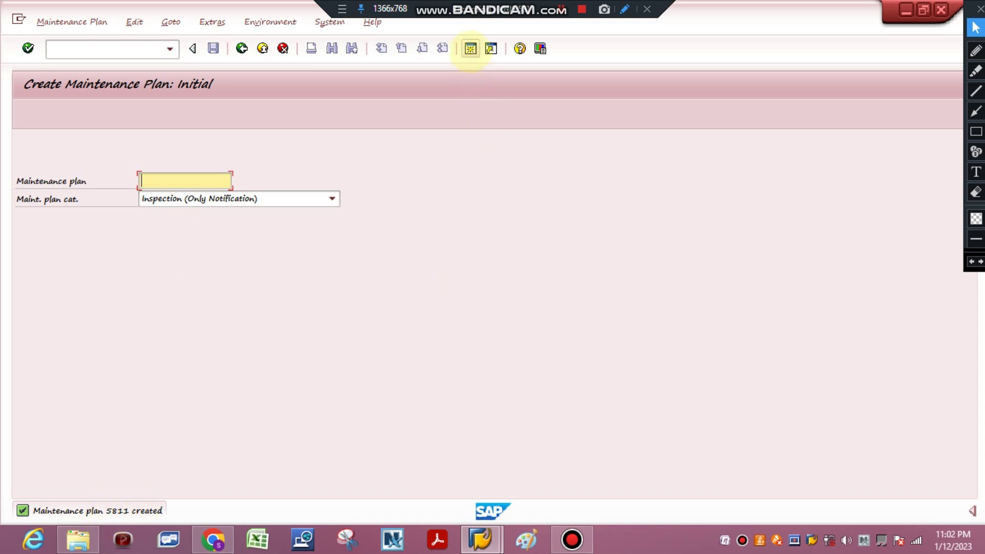
Step: Open a new session, call transaction IP10 in it, and return to SAP Easy Access
click(470, 49)
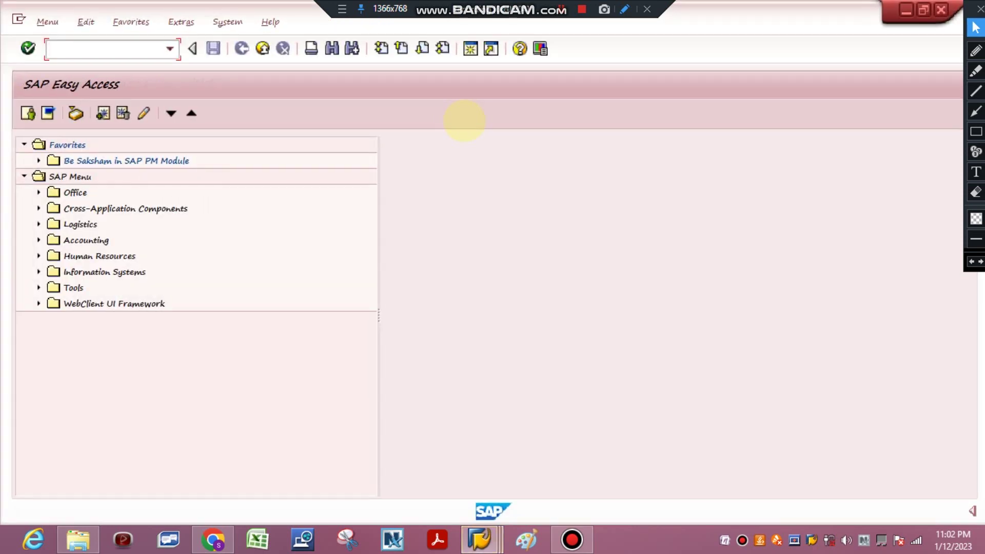
text(ip10)
key(Return)
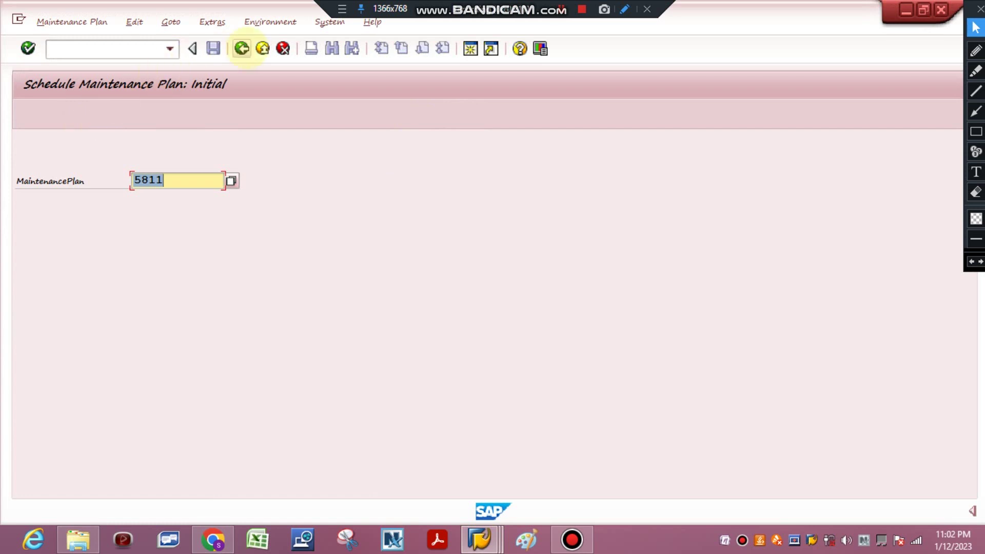
click(242, 48)
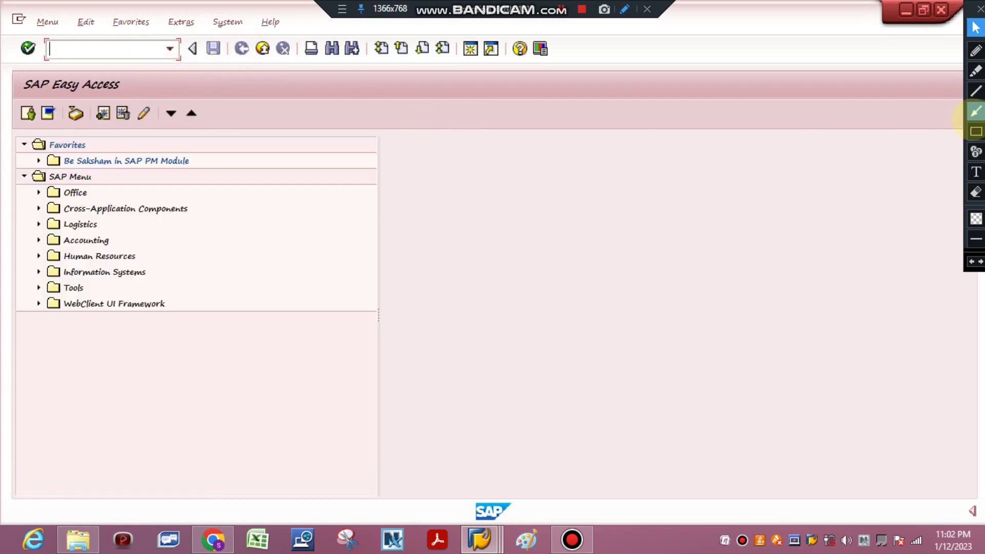
click(975, 172)
click(518, 216)
text(s)
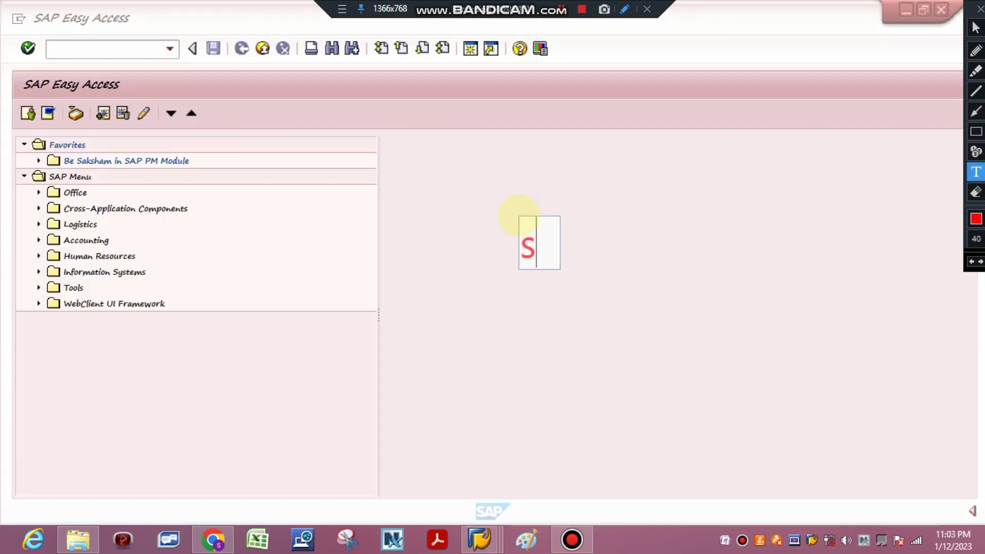
text(cheduling )
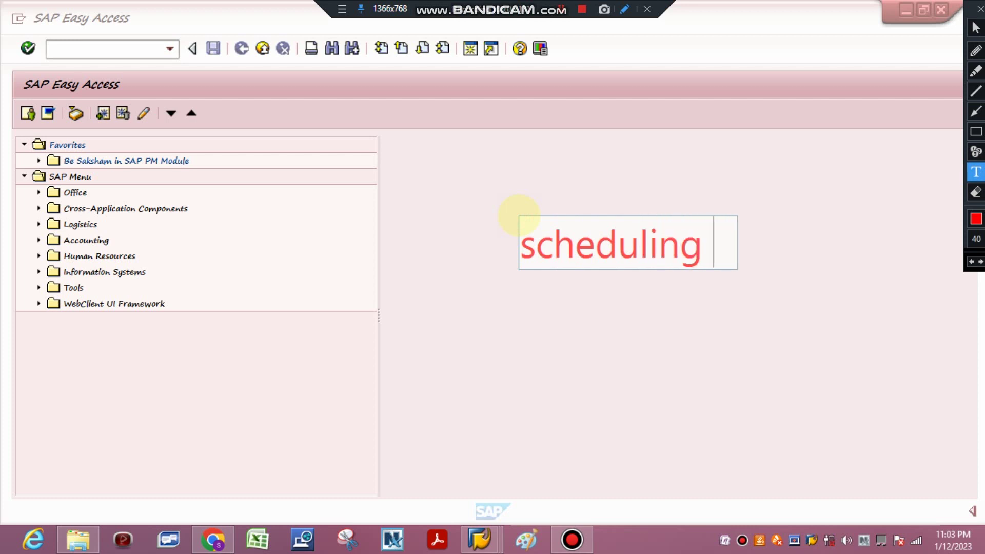
text(IP10)
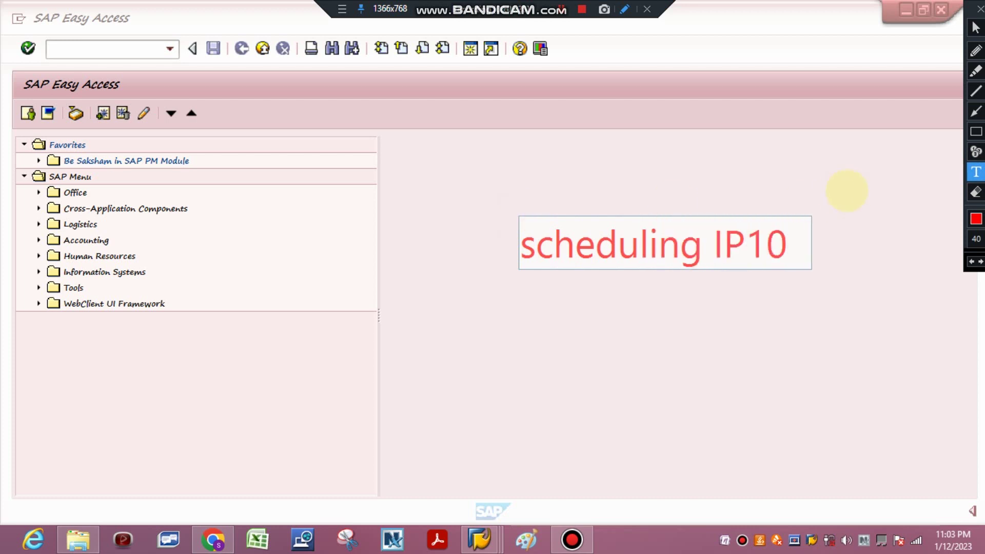
click(975, 192)
drag(491, 203, 950, 323)
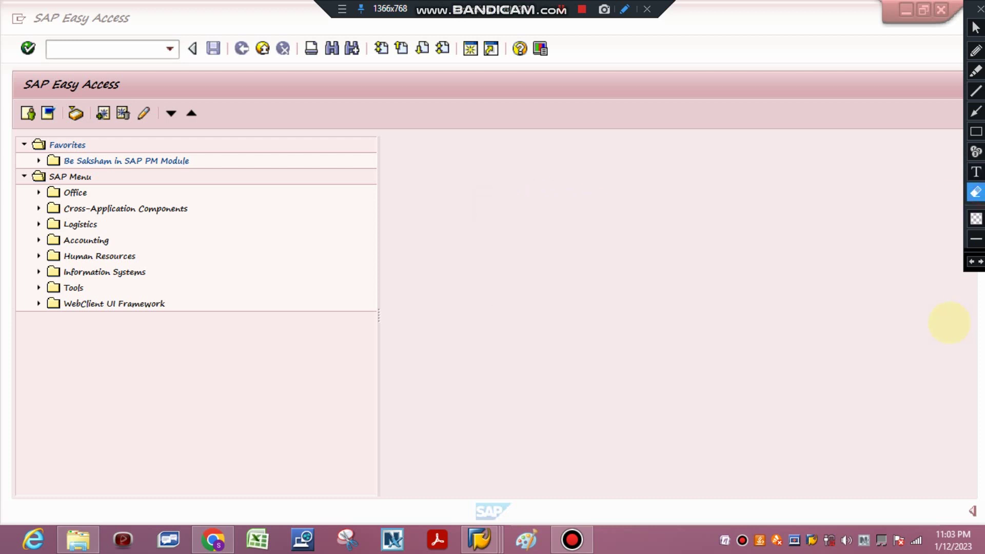
click(975, 27)
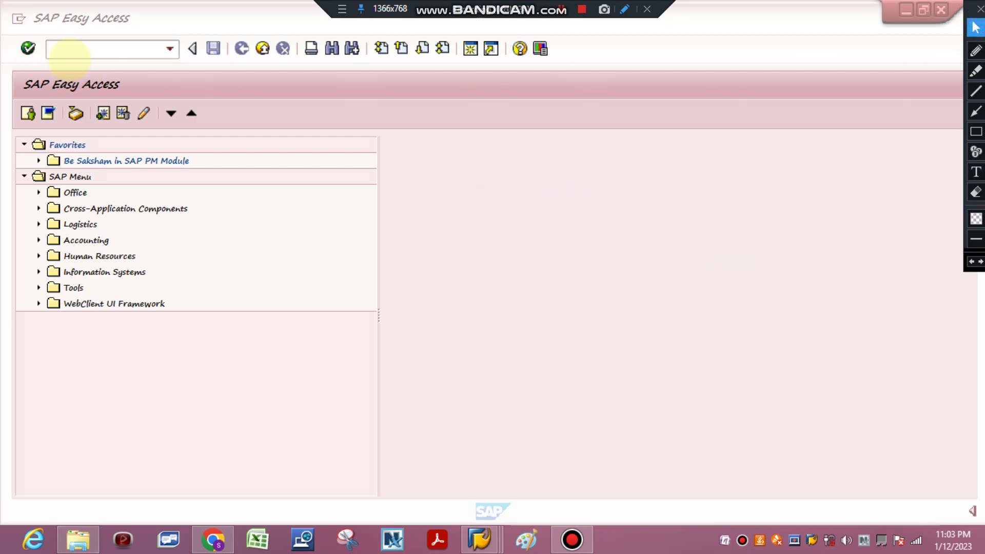
Step: Start transaction IP10 from SAP Easy Access for scheduling the maintenance plan
click(69, 49)
text(ip)
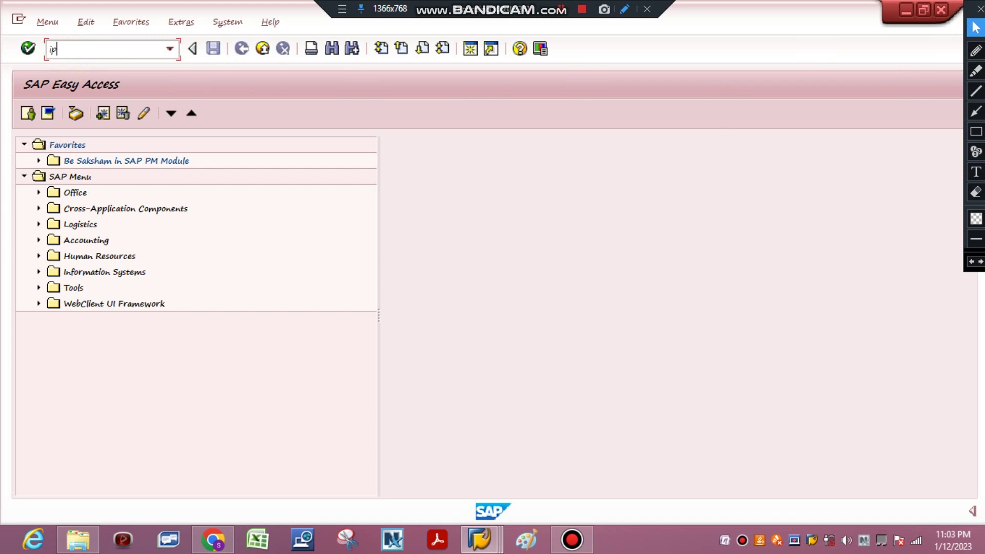
key(BackSpace)
key(BackSpace)
text(OP)
key(BackSpace)
key(BackSpace)
text(IP10)
key(Return)
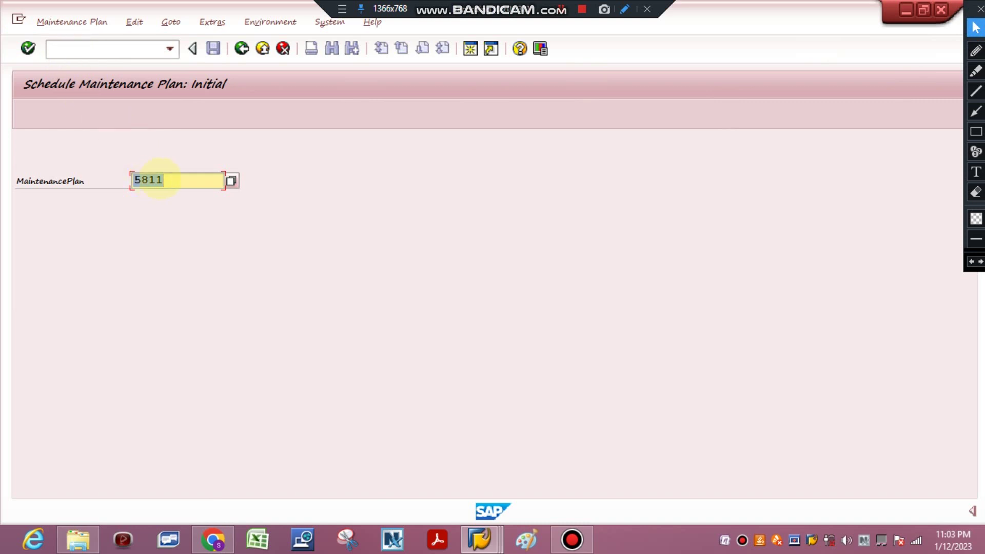
Step: Open maintenance plan 5811 and start its scheduling
click(29, 48)
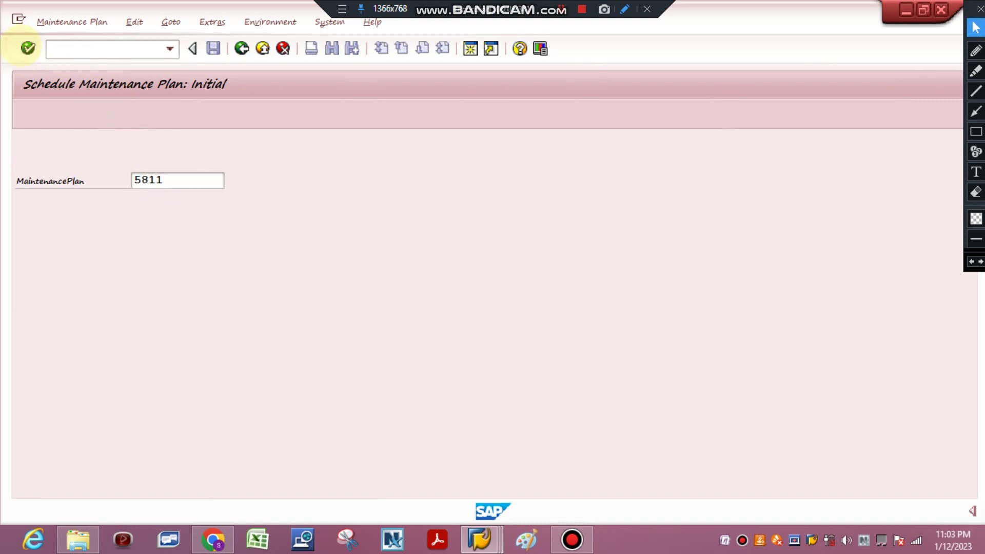
click(34, 108)
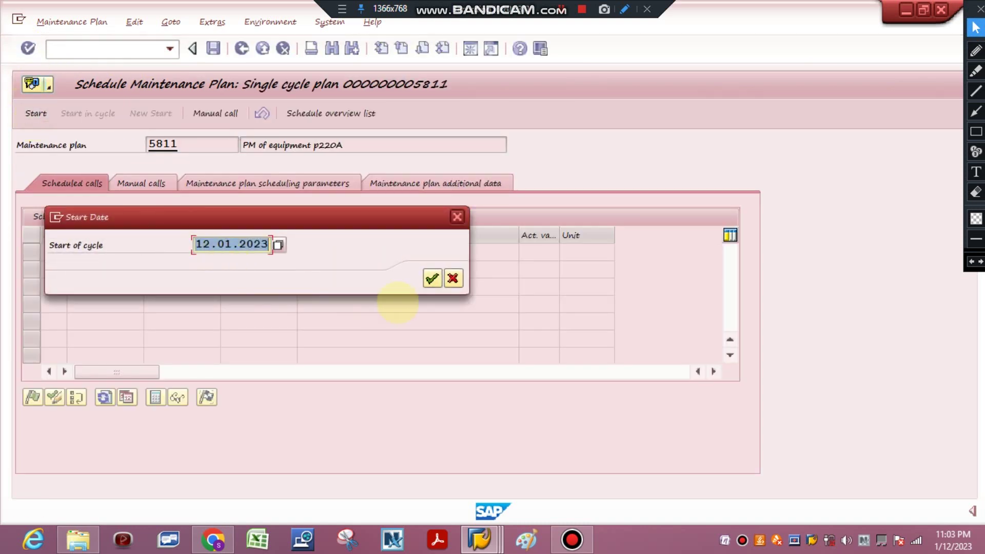
Step: Start scheduling maintenance plan 5811 with cycle start 12.01.2023 and save it with call 1 released
click(431, 281)
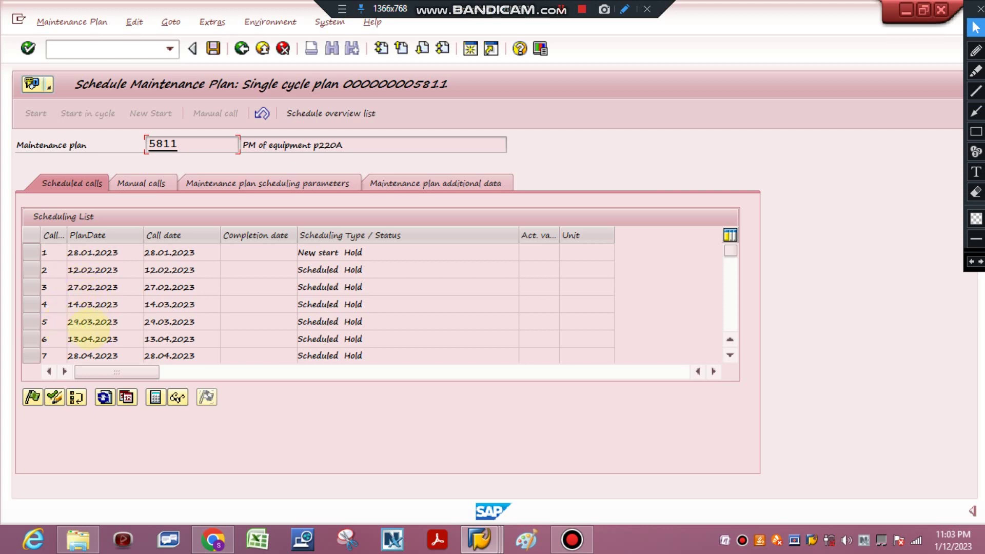
click(31, 252)
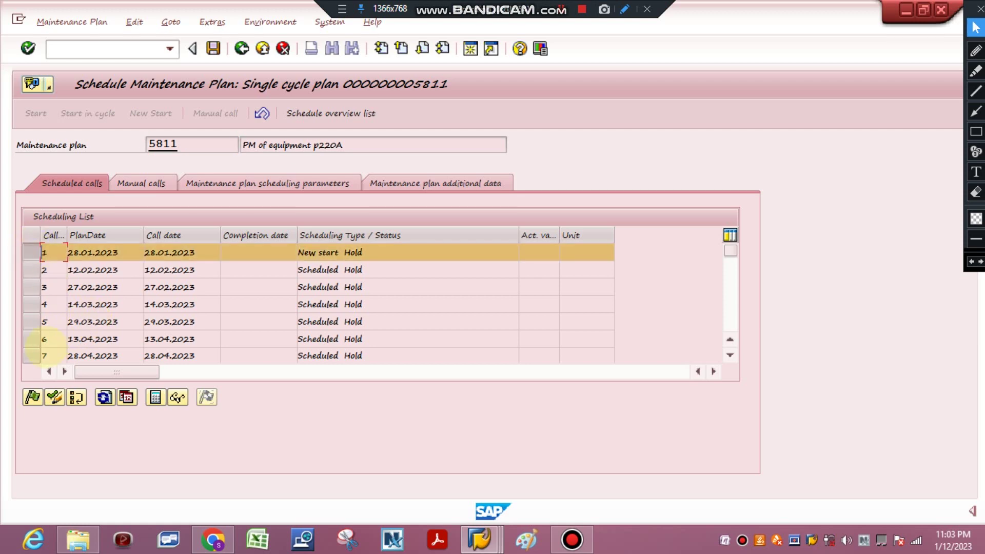
click(32, 396)
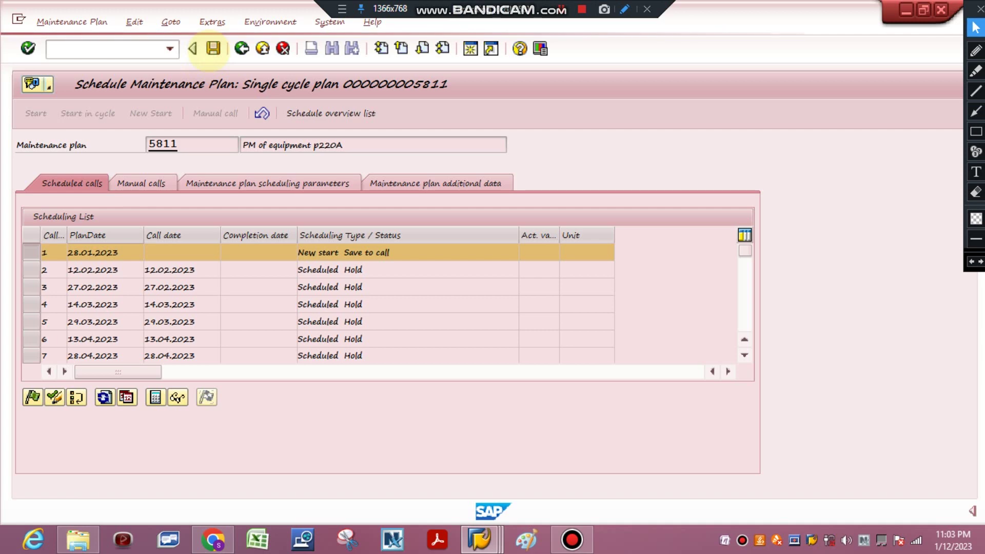
click(212, 48)
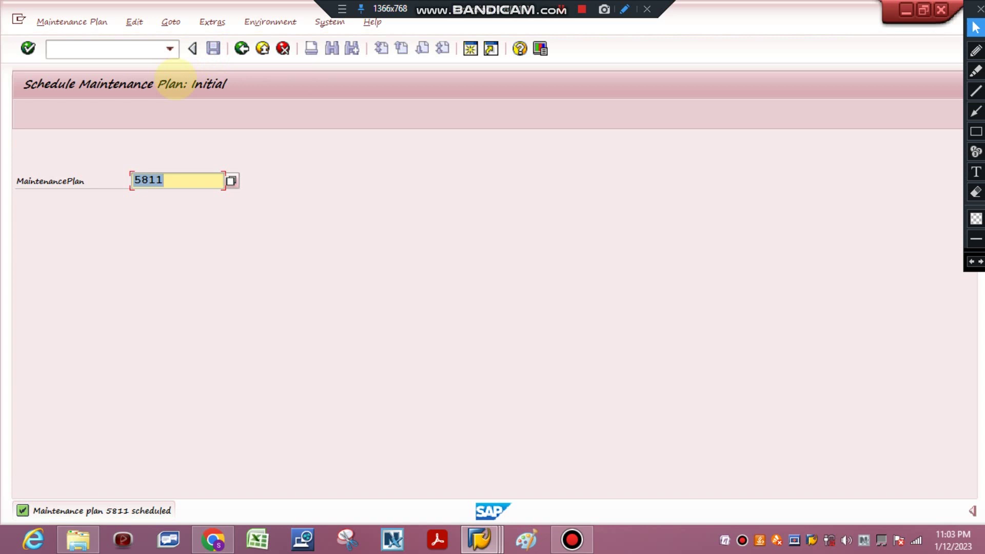
click(972, 511)
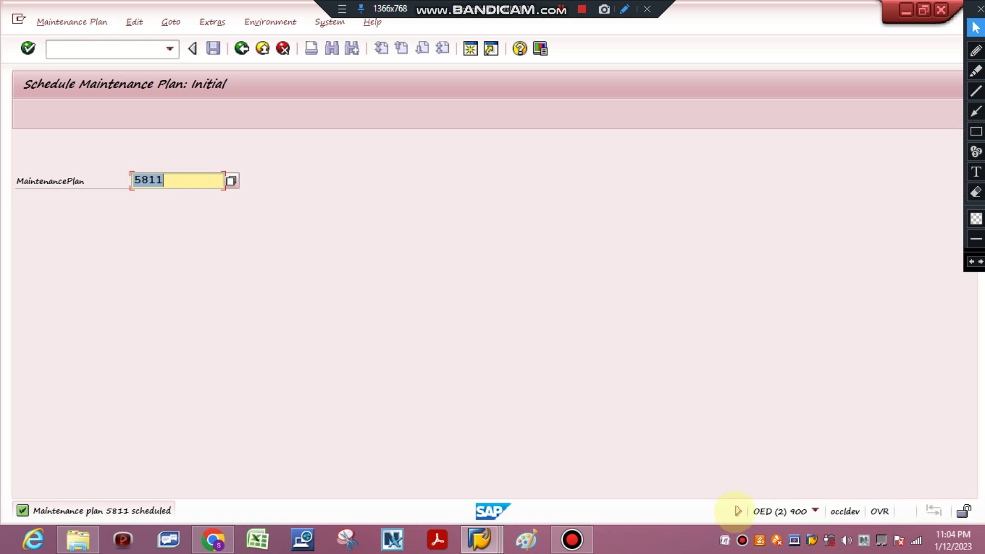
click(737, 511)
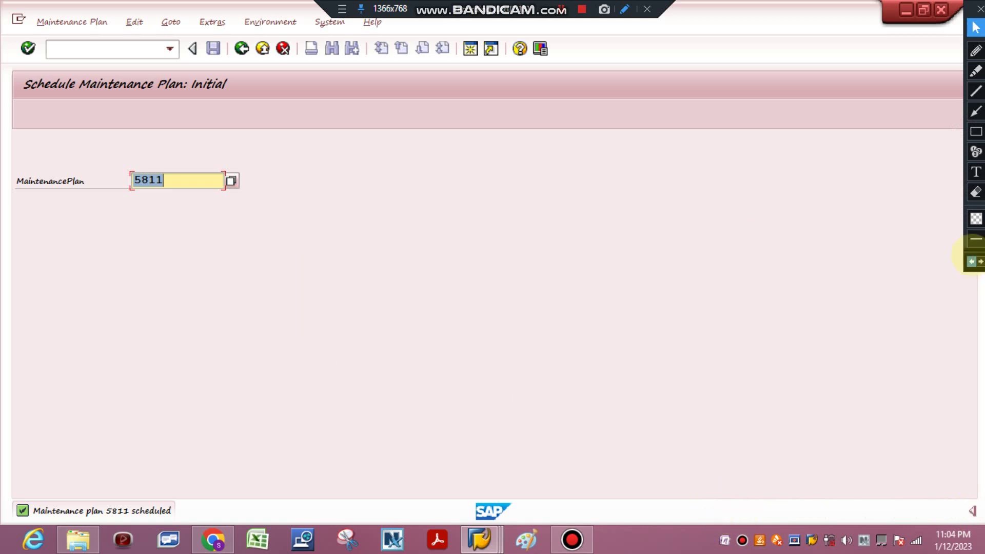
Step: Write the red on-screen annotation "EQUIPMENT SINGLE CYCLE" in the empty area of the scheduling screen
click(975, 171)
click(368, 249)
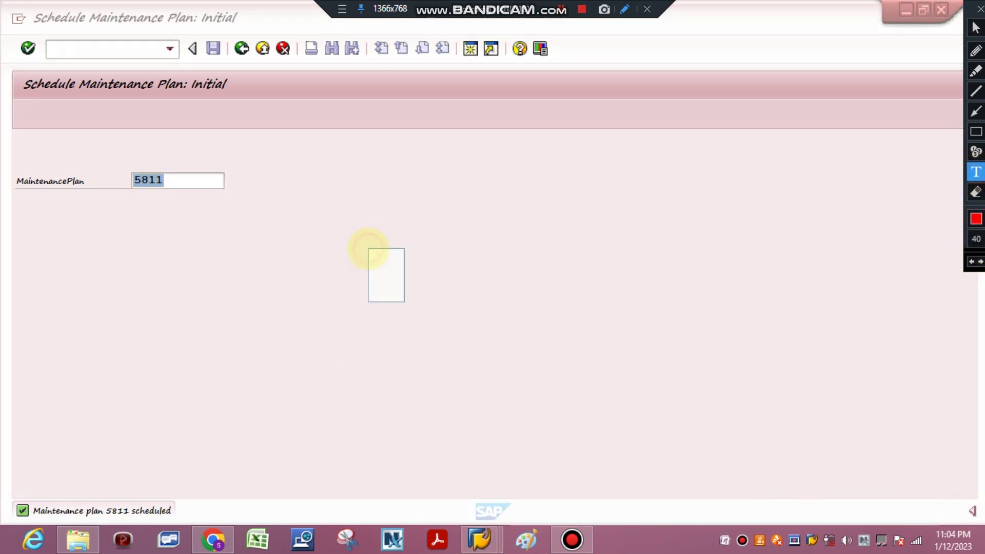
text(EQUIPM)
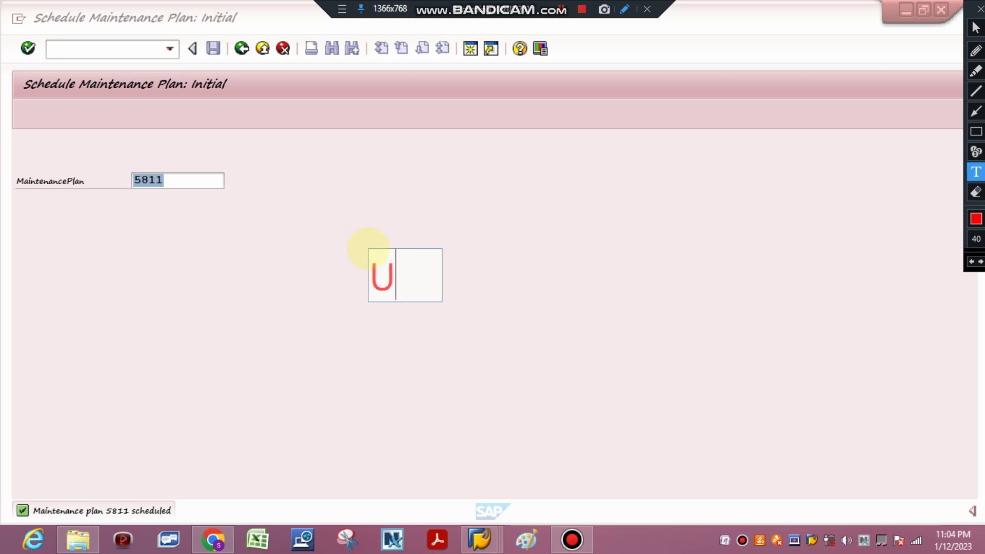
text(ENT)
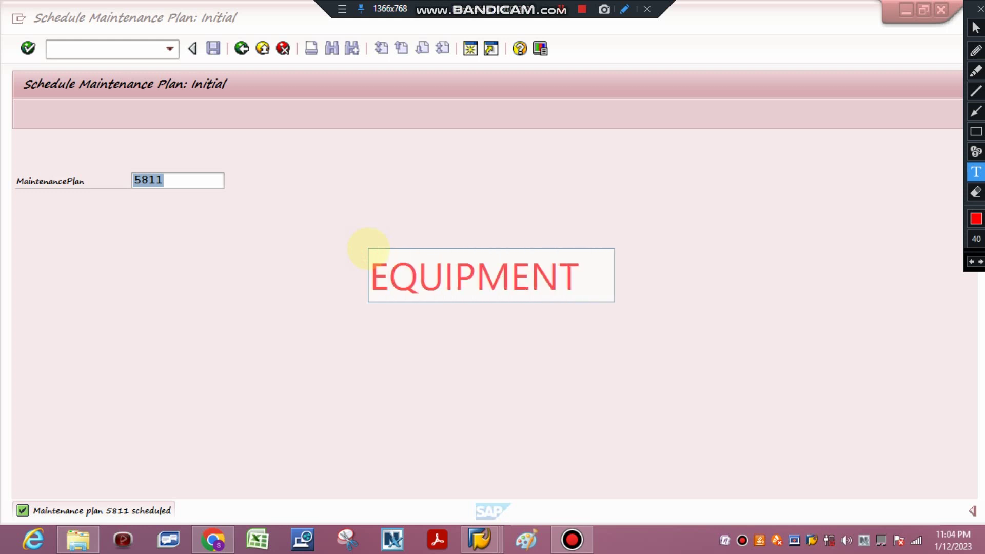
text( SINGLE)
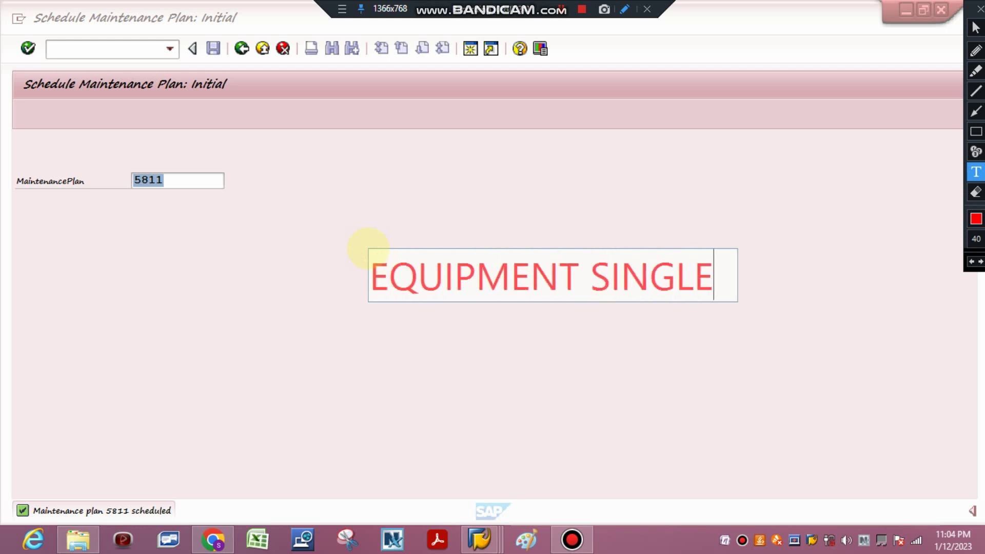
text( CYCLE)
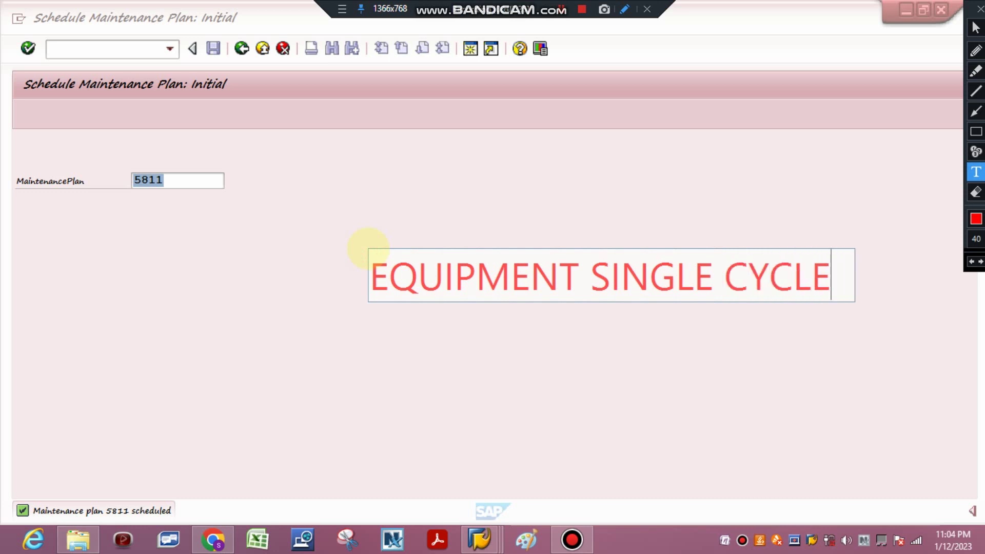
key(alt+space)
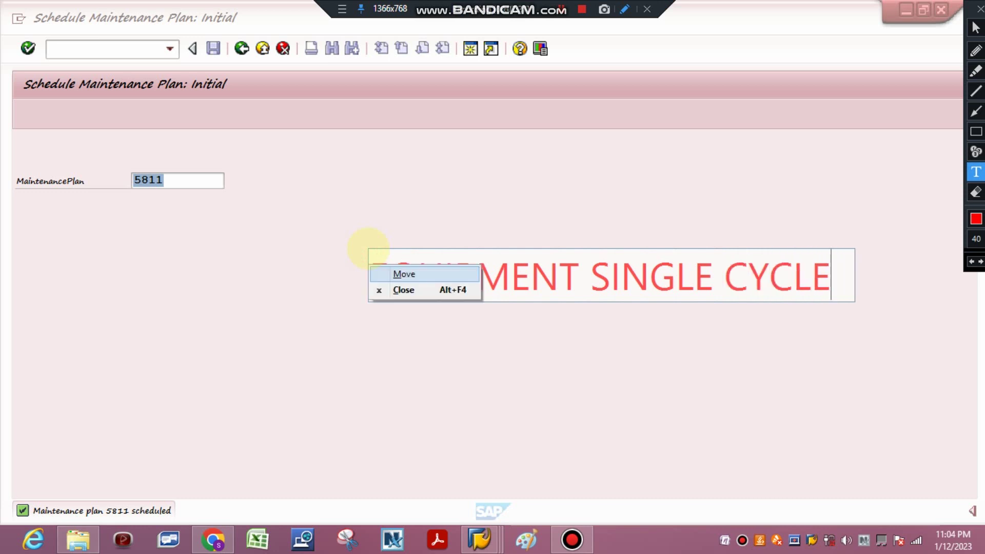
click(839, 281)
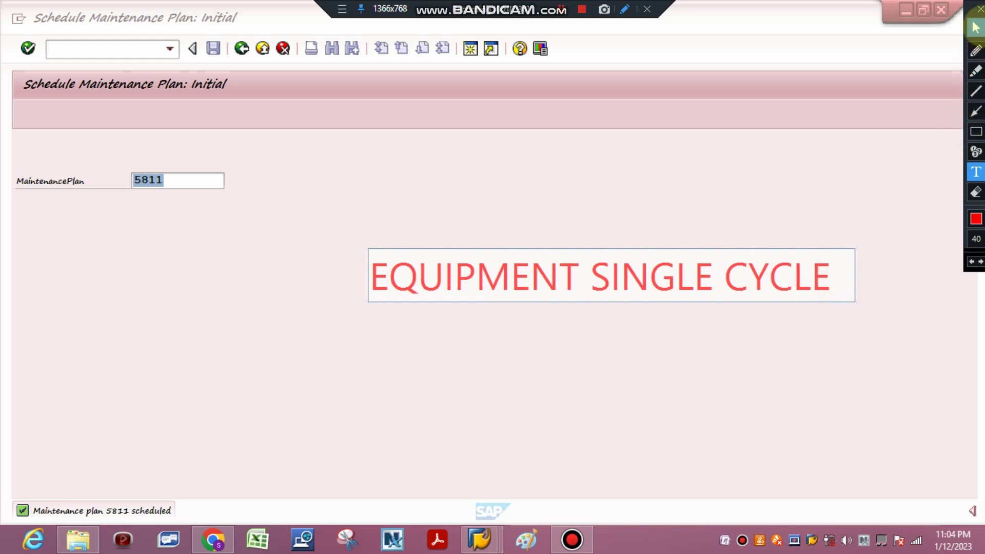
click(975, 27)
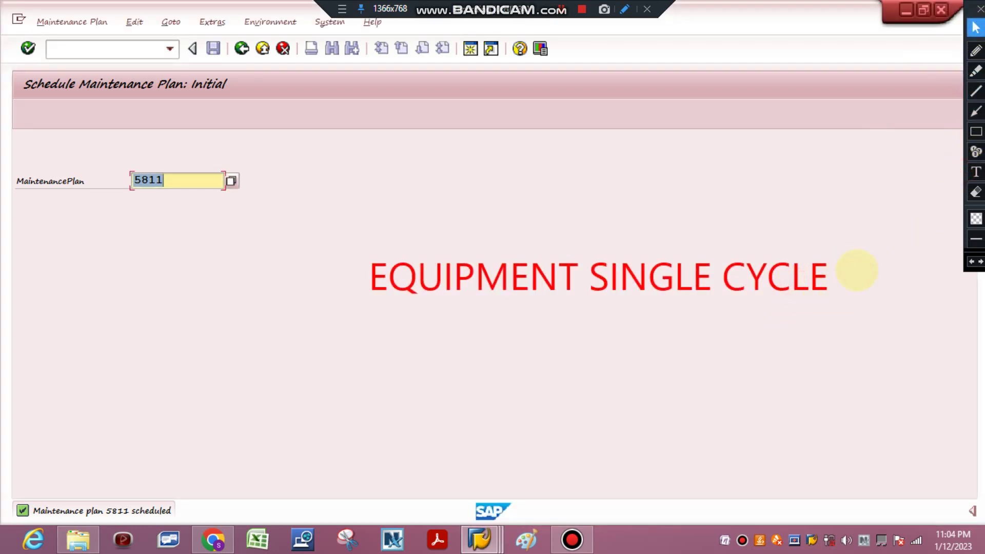
Step: Add the annotation line "PLAN CREATE ARTE HAI" below the "EQUIPMENT SINGLE CYCLE" text
click(365, 334)
click(976, 172)
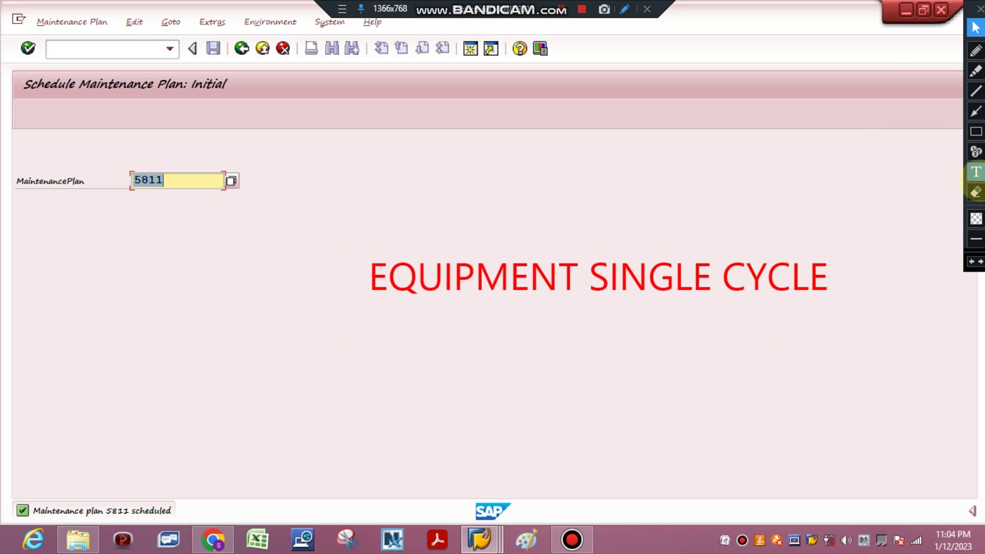
click(413, 320)
text(PLA)
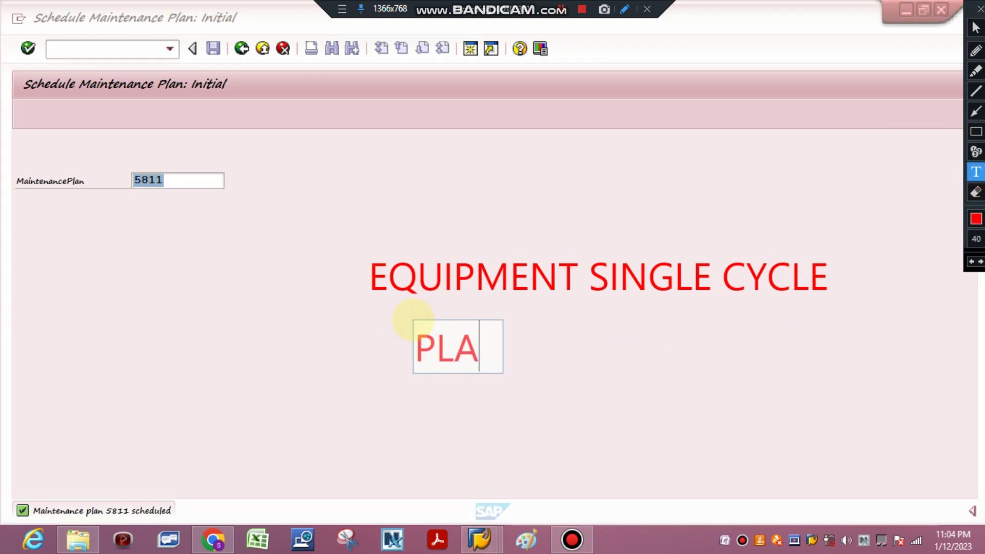
text(N CREATE )
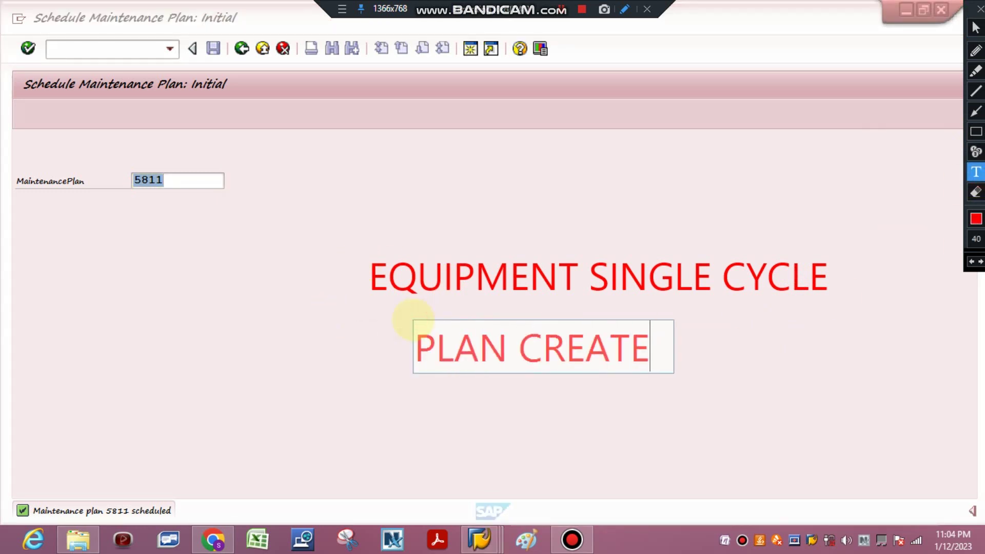
text(ARTE HAI)
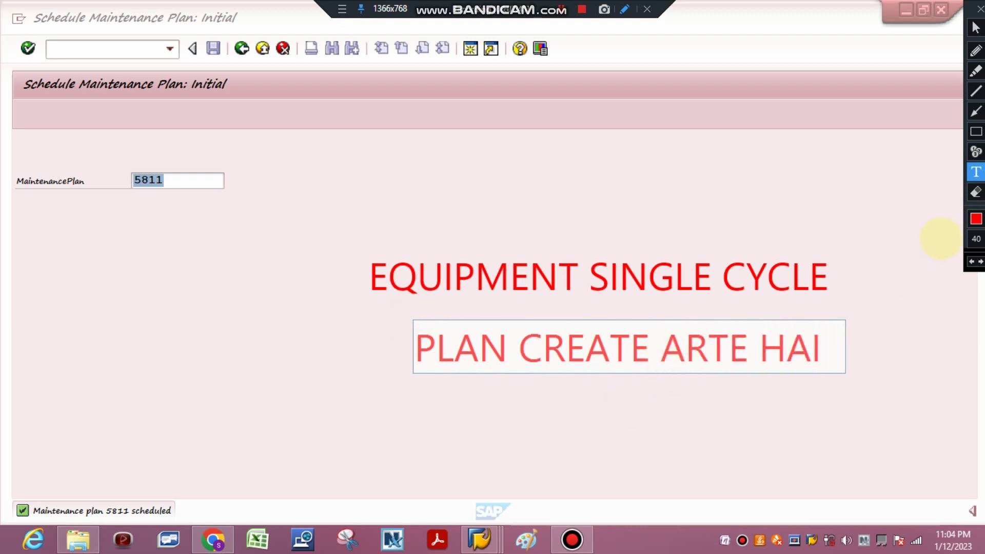
Step: Erase both annotation lines from the scheduling screen
click(975, 192)
drag(380, 229, 826, 413)
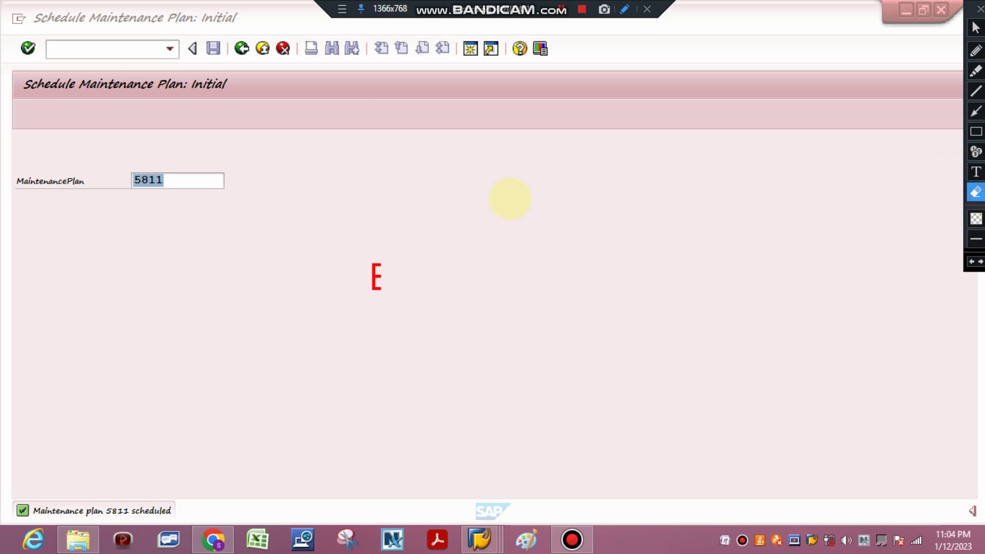
drag(300, 254, 427, 321)
Step: Write the red on-screen annotation "NOTIFICATION" in the empty area beside the maintenance plan field
click(976, 172)
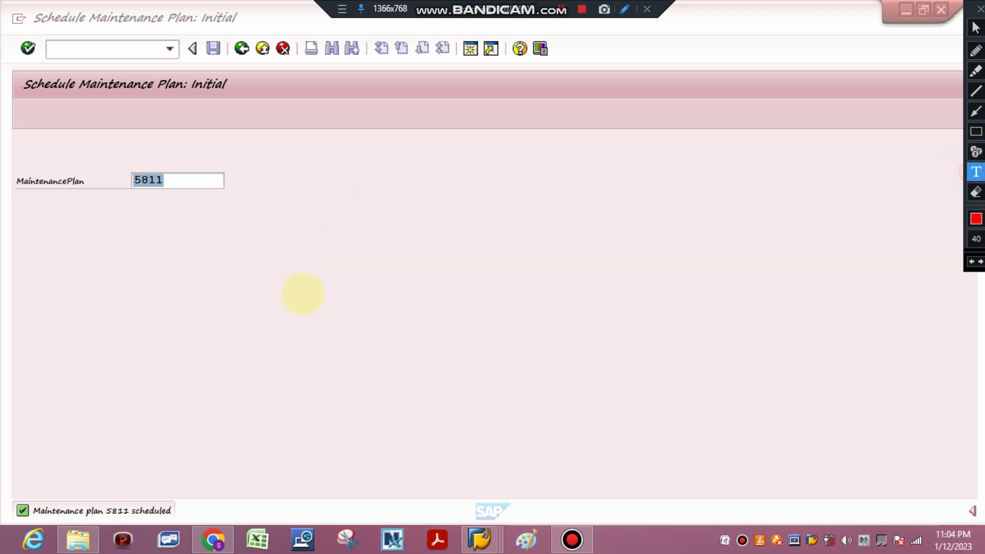
click(566, 214)
text(NO)
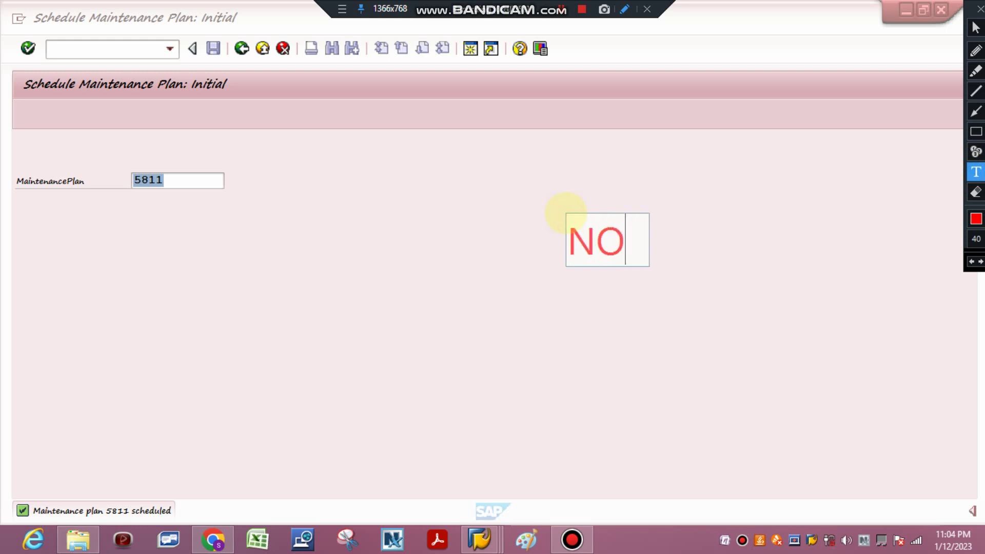
text(TIFI)
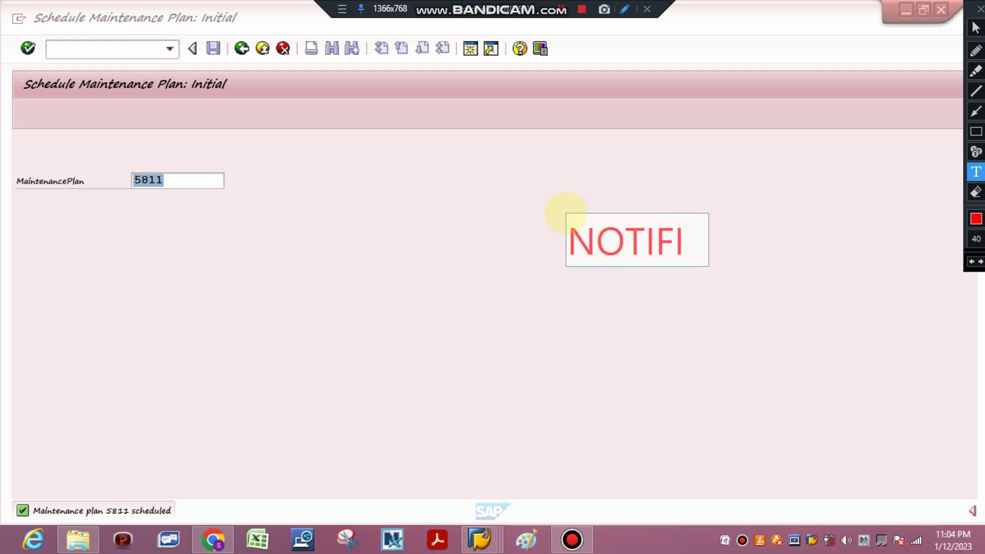
text(CATION)
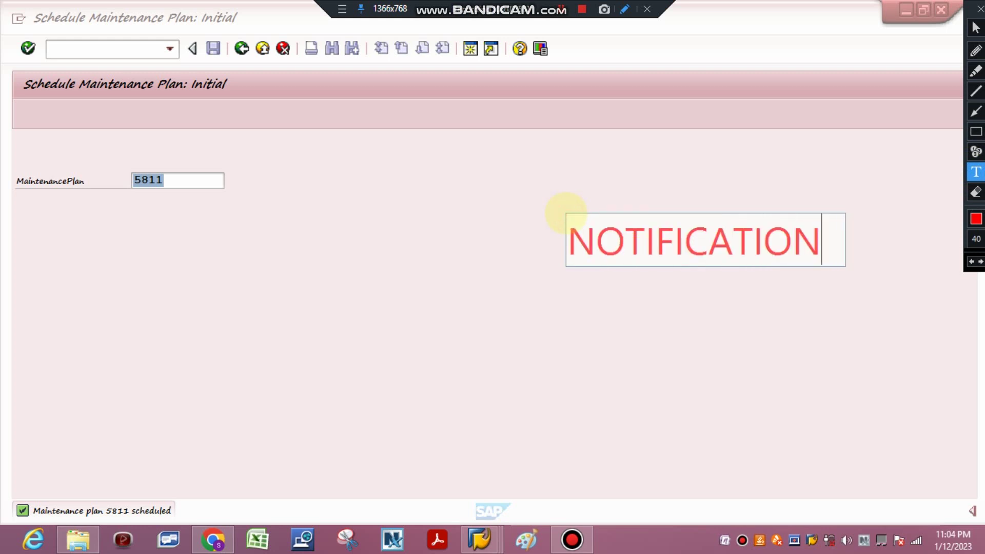
Step: Erase the "NOTIFICATION" annotation and switch from drawing back to the normal pointer
click(976, 192)
drag(506, 209, 869, 295)
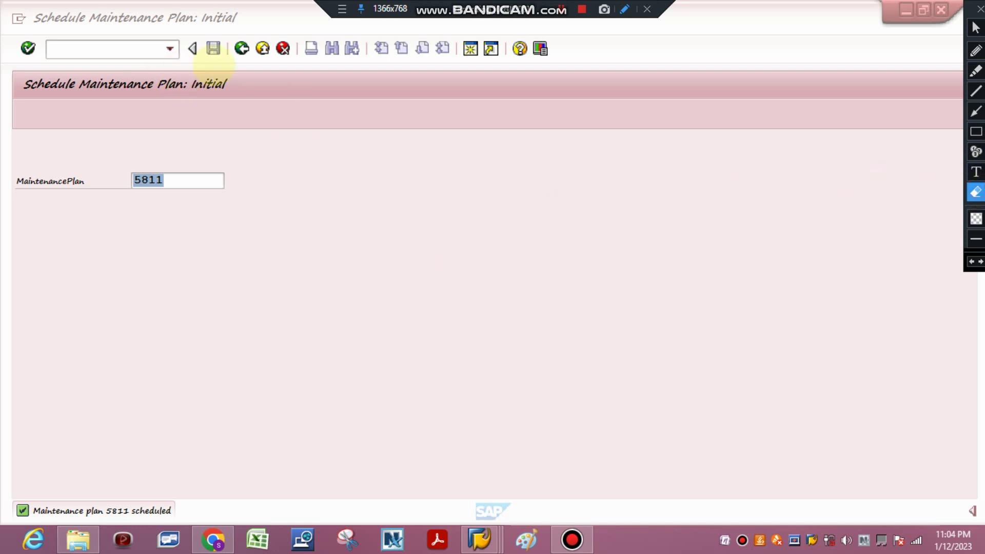
click(976, 27)
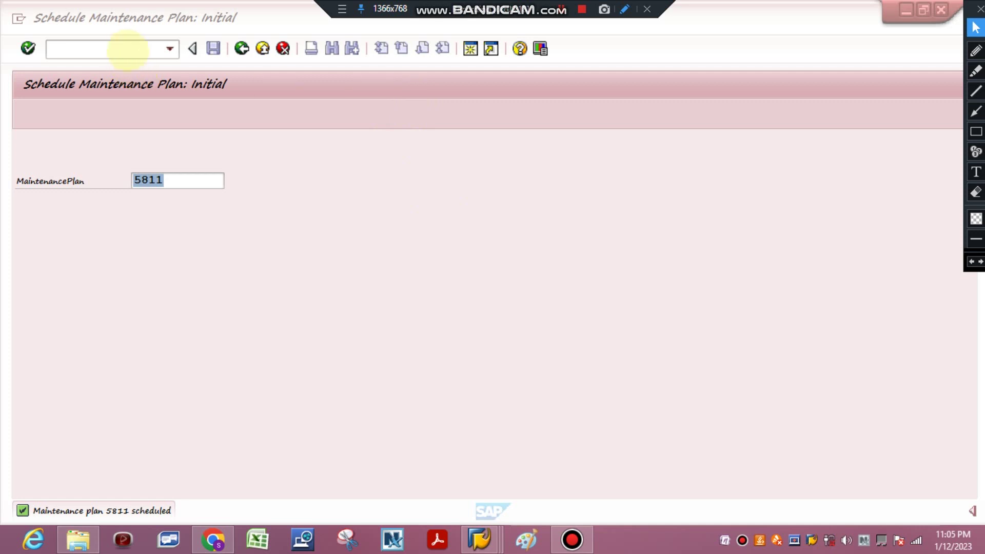
Step: Try to open transaction IP03 directly from the maintenance plan scheduling screen
click(126, 48)
text(/nip10)
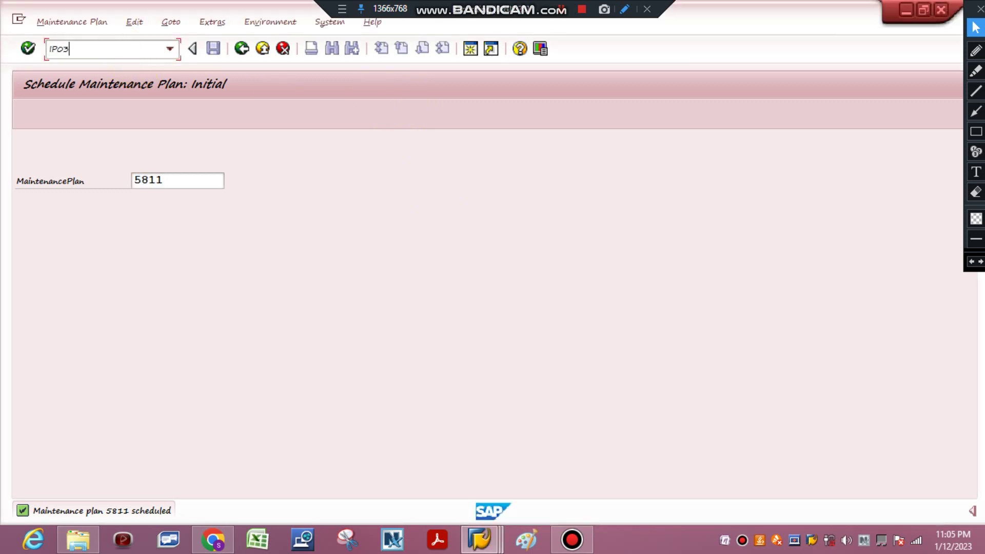
key(Return)
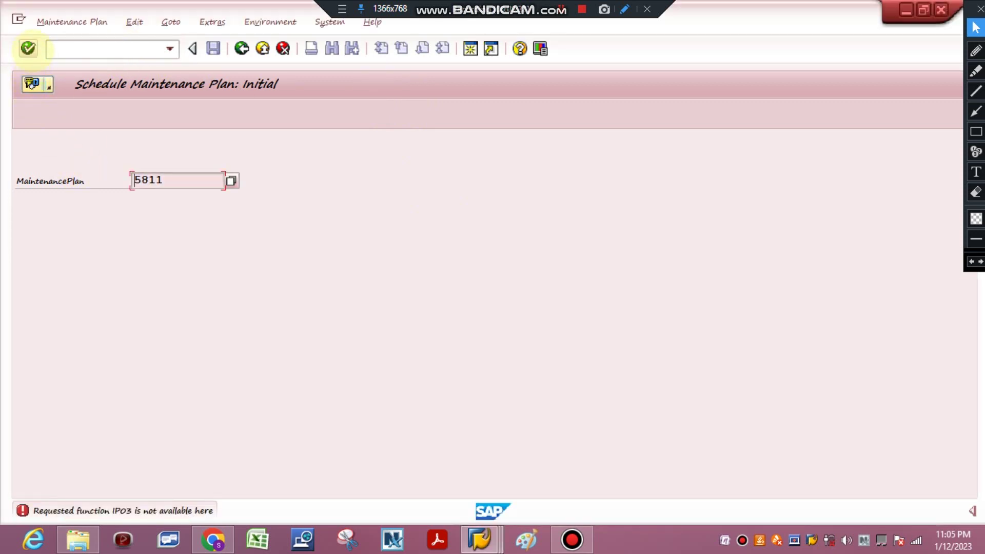
click(28, 48)
Step: Go back to SAP Easy Access and display maintenance plan 5811 with transaction IP03
click(242, 48)
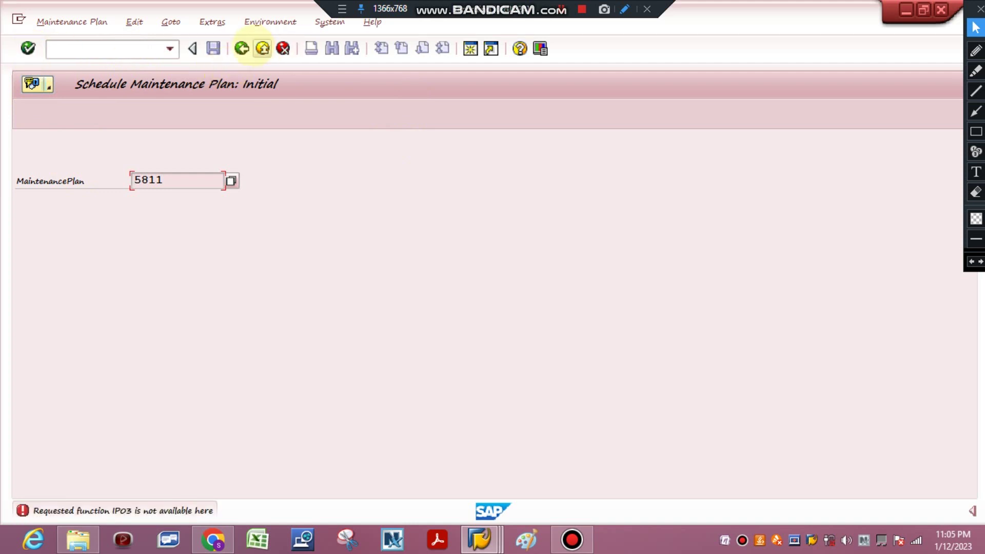
click(137, 46)
text(IP023)
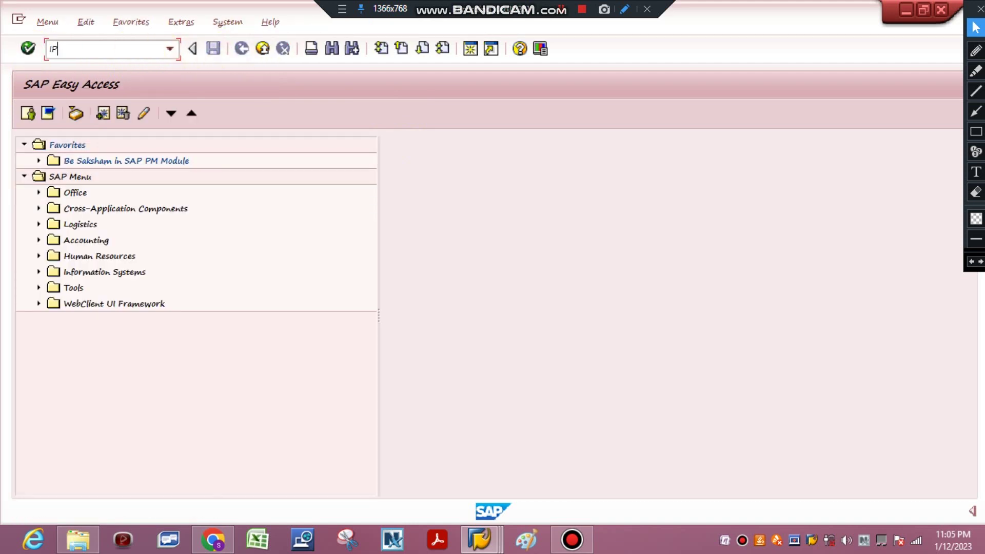
key(BackSpace)
key(BackSpace)
key(BackSpace)
text(03)
key(Return)
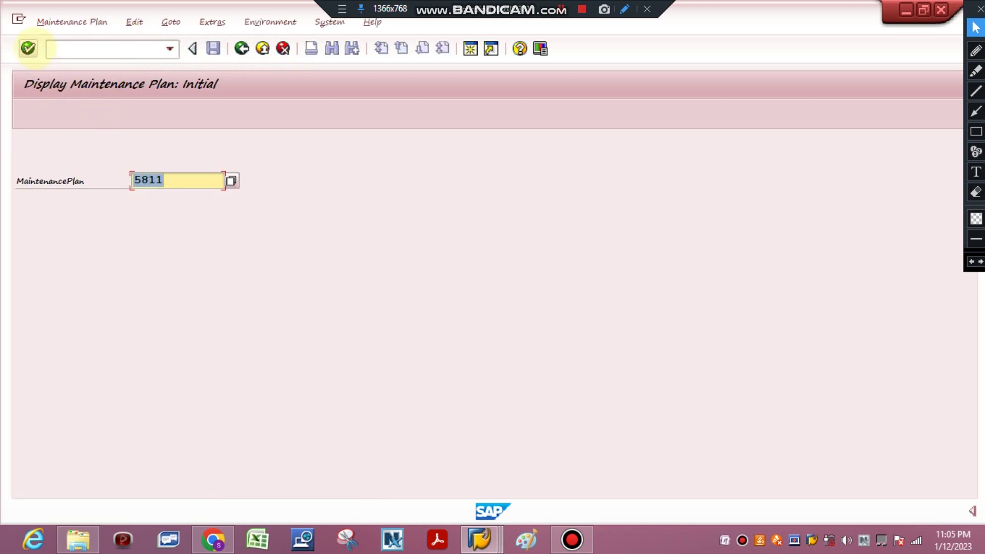
click(28, 48)
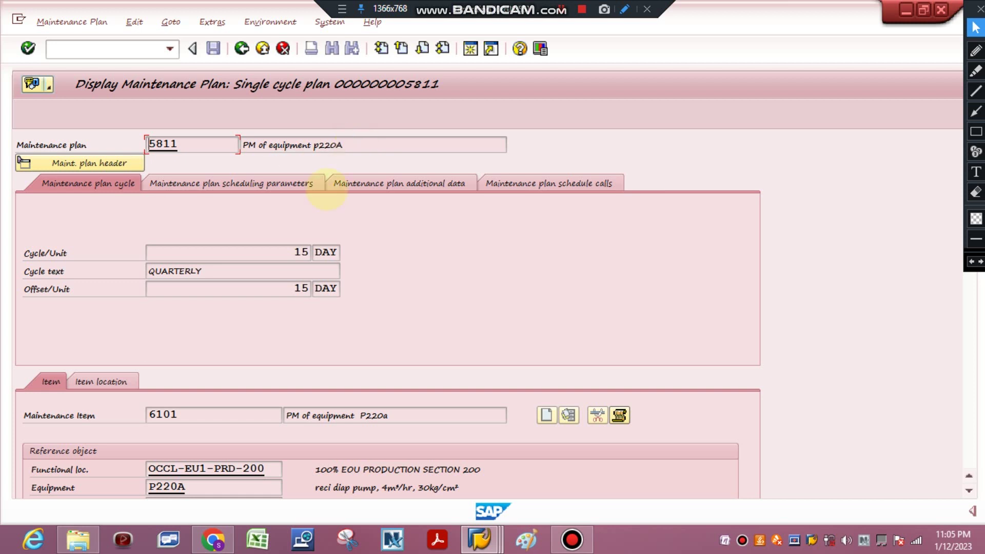
Step: Display the general task list assigned to the plan's maintenance item and examine the maintenance packages of its operations
scroll(323, 251, down, 1)
scroll(310, 282, down, 10)
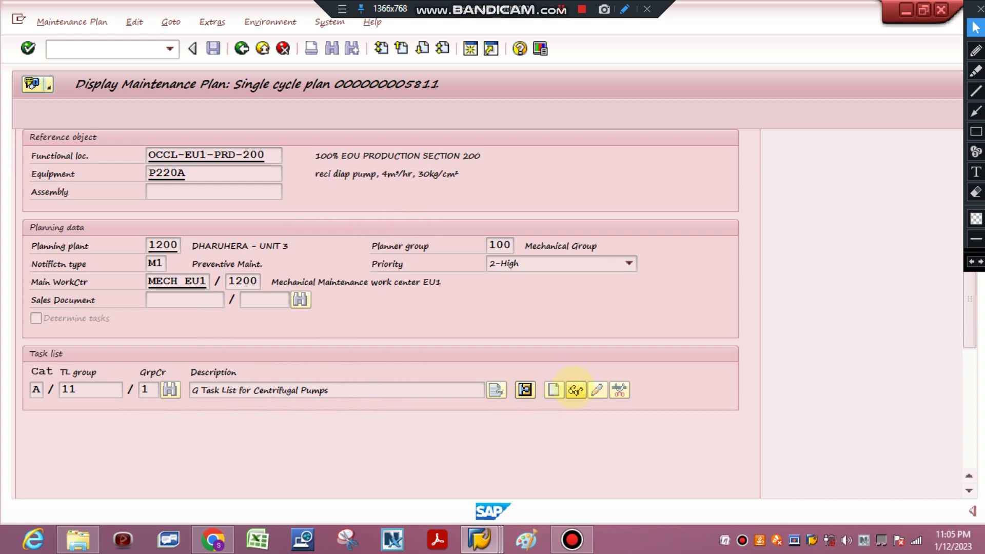
click(575, 390)
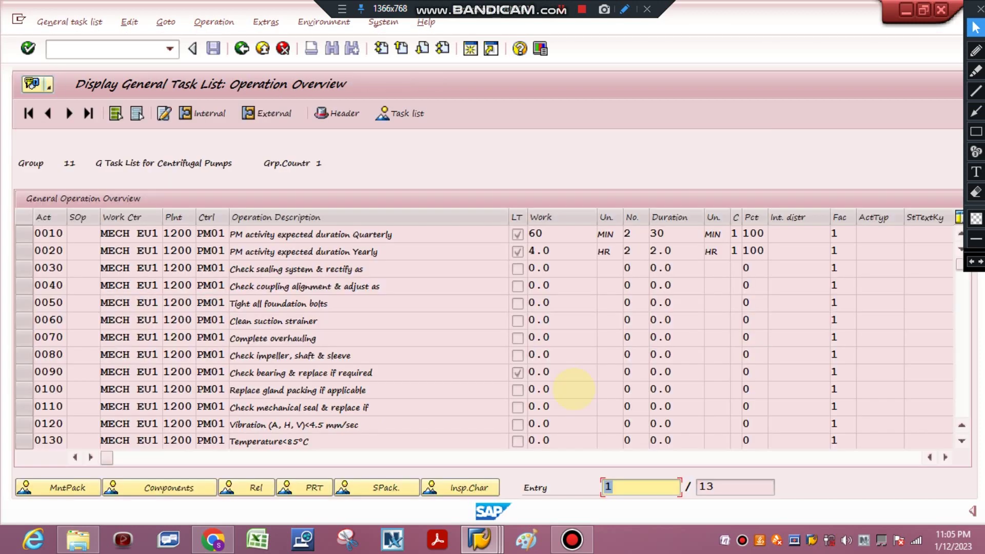
click(69, 488)
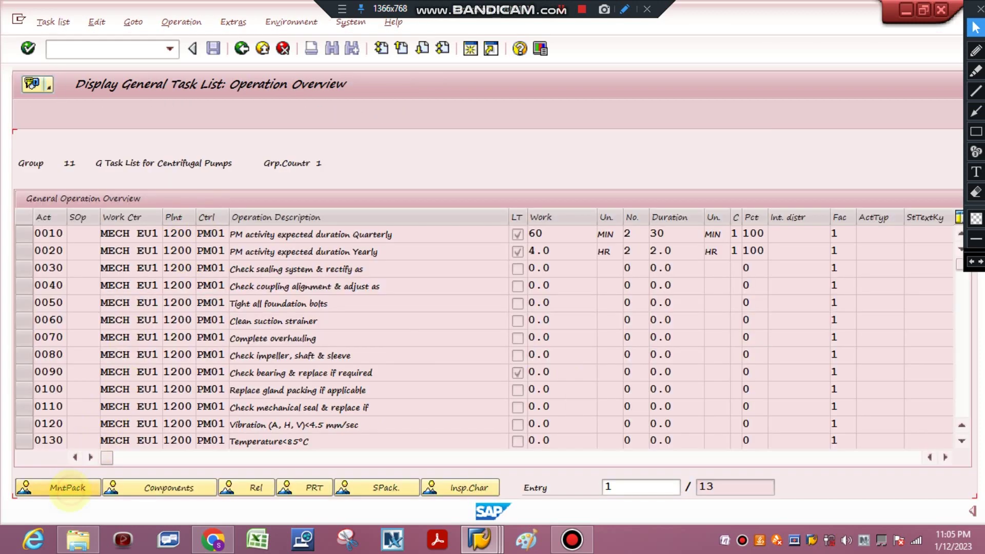
scroll(356, 378, down, 1)
scroll(204, 306, up, 1)
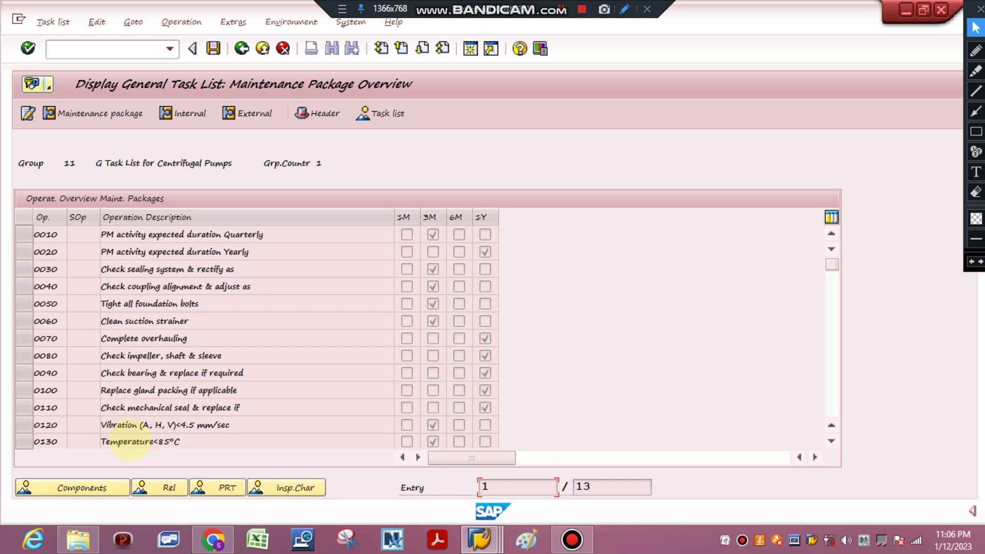
Step: Leave the maintenance package overview, the task list and the plan display to return to SAP Easy Access
click(241, 48)
click(242, 48)
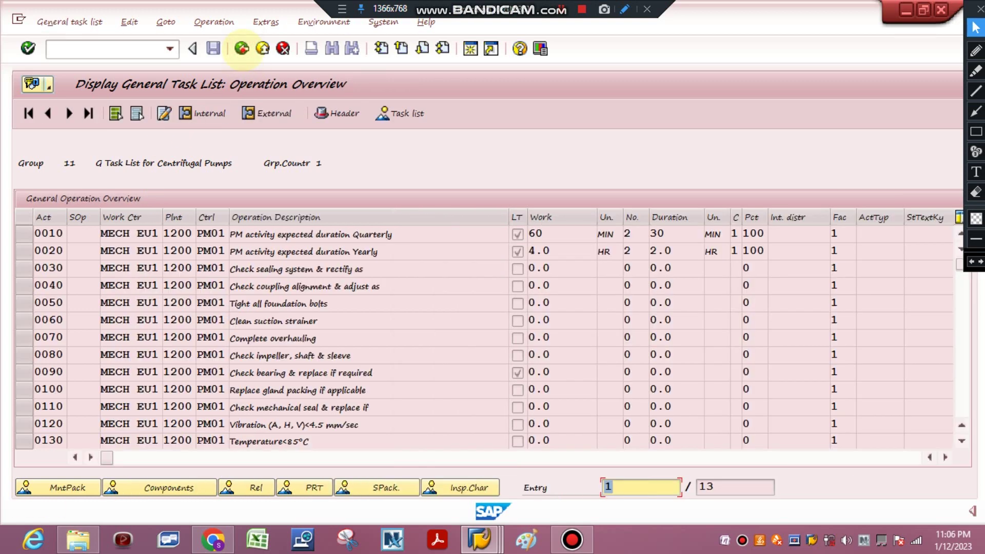
click(242, 48)
click(241, 49)
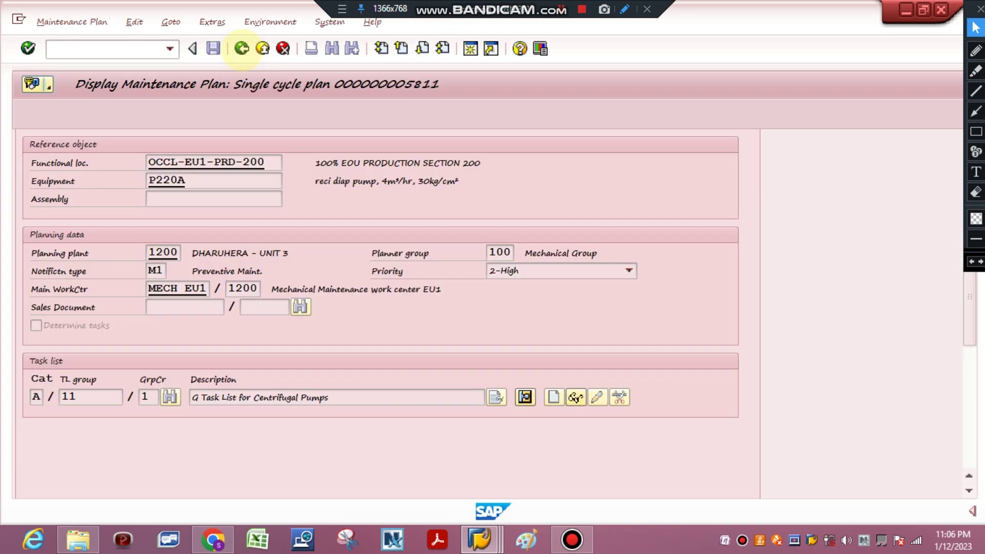
click(241, 48)
click(241, 48)
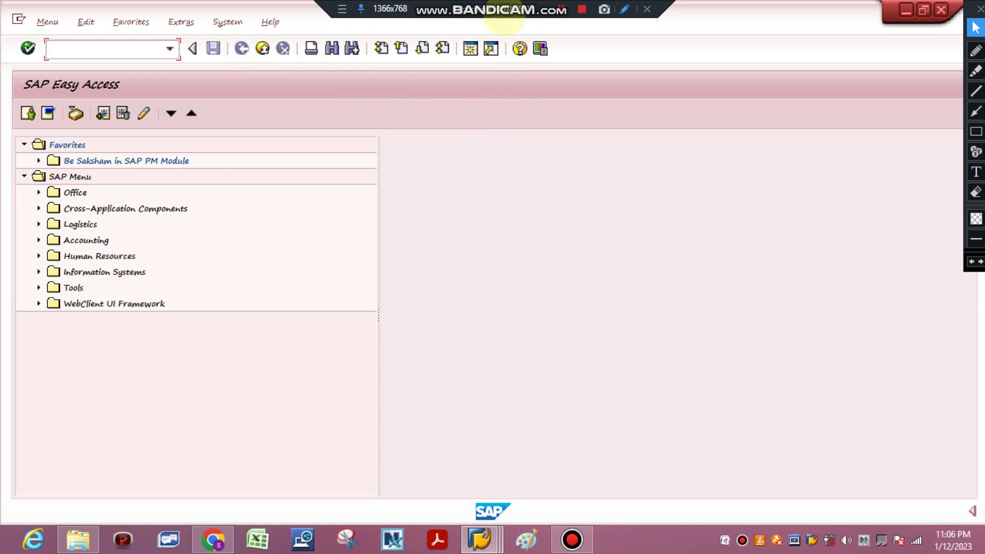
click(621, 310)
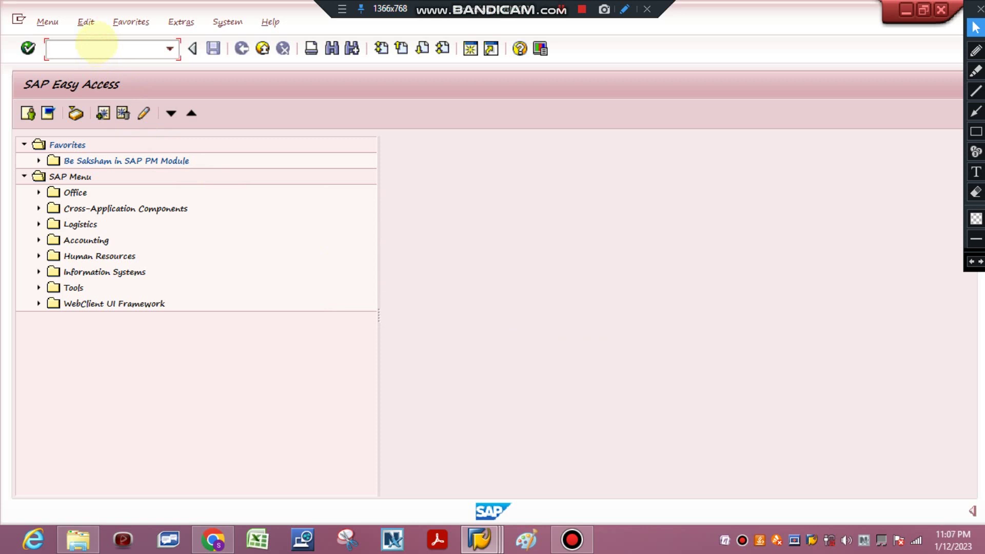
Step: Add a red "IP00" text annotation on the empty area beside the menu tree and return to the normal pointer
click(976, 172)
click(683, 209)
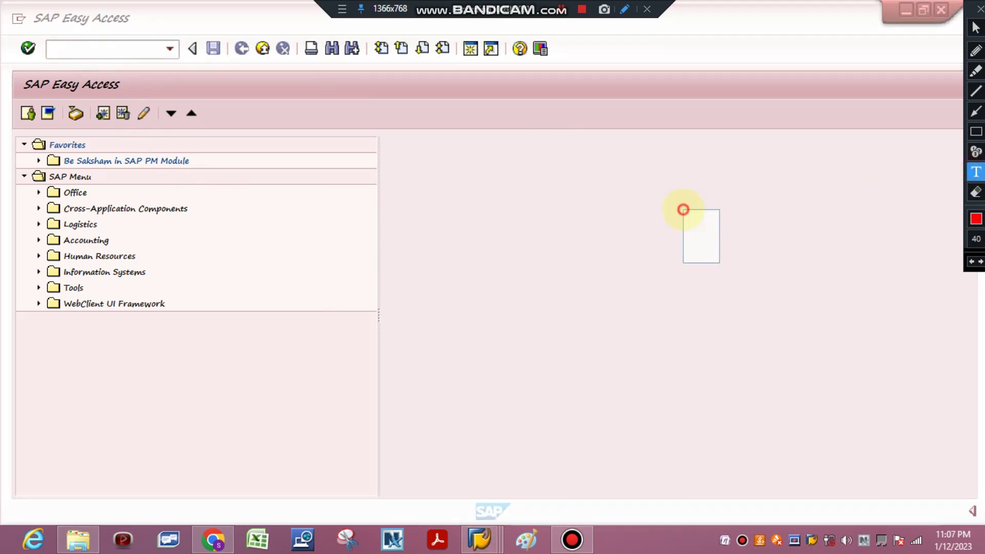
text(IP00)
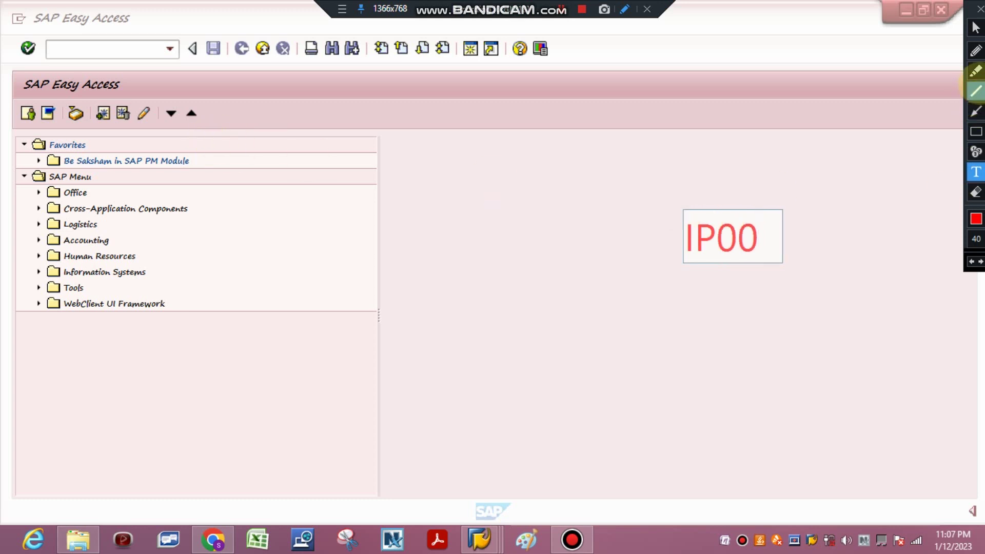
click(975, 27)
Step: Open the Maintenance Planning area menu with transaction code IP00
click(105, 50)
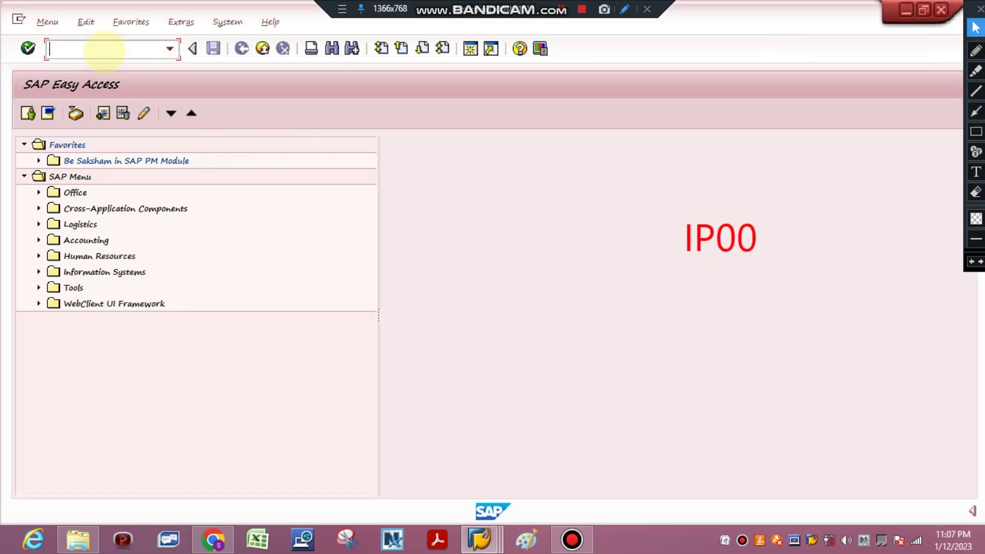
text(IP00)
key(Return)
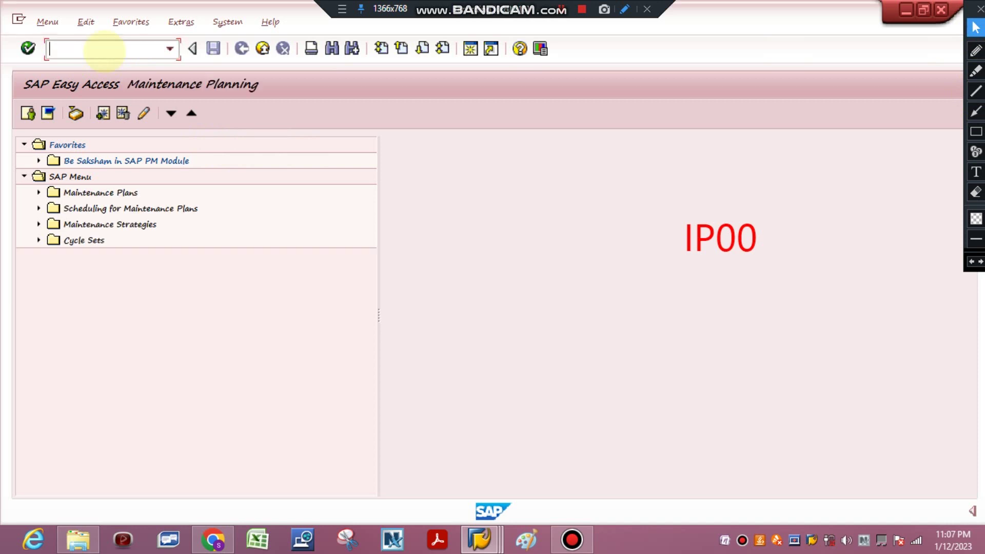
Step: Expand the creation options under Maintenance Plans and open IP42 - Strategy Plan
click(39, 192)
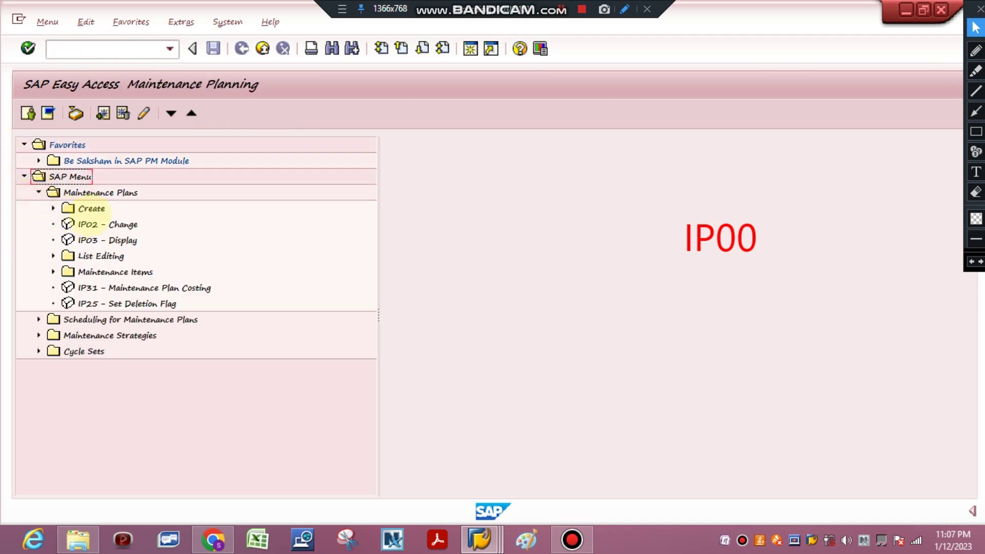
click(52, 208)
click(103, 224)
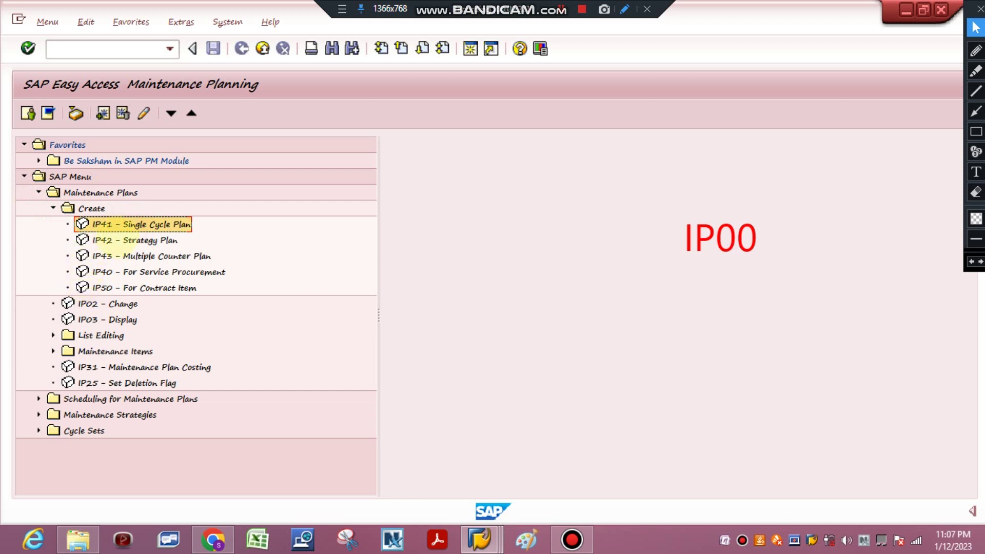
click(134, 240)
double_click(135, 240)
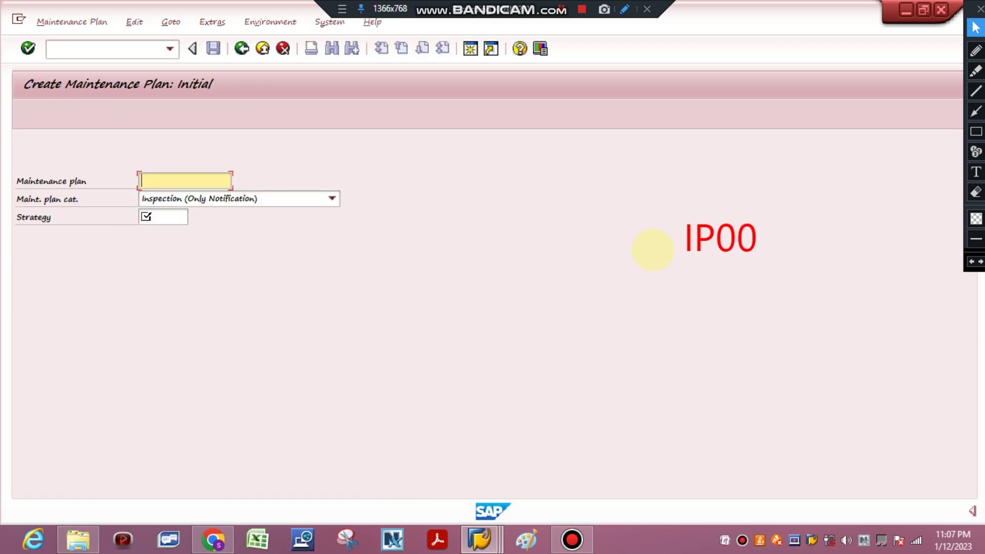
Step: Add a red "IP42" text annotation below "IP00", and reopen strategy plan creation using transaction code IP42
click(976, 172)
click(686, 314)
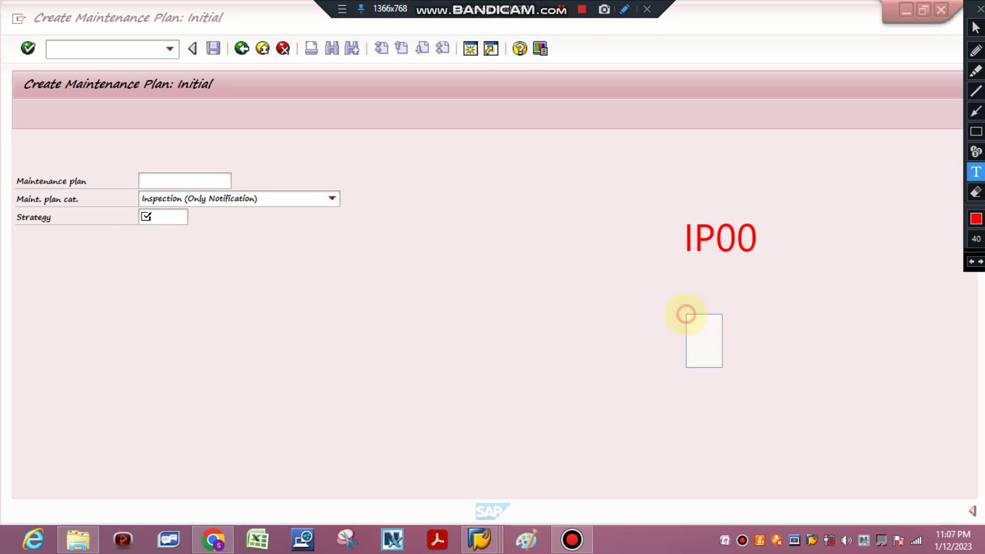
text(IP42)
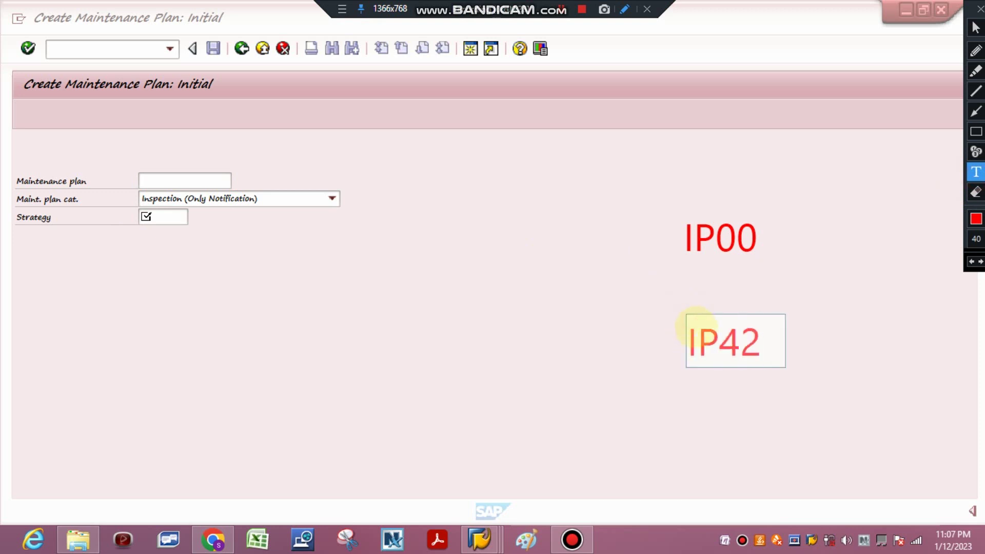
click(975, 27)
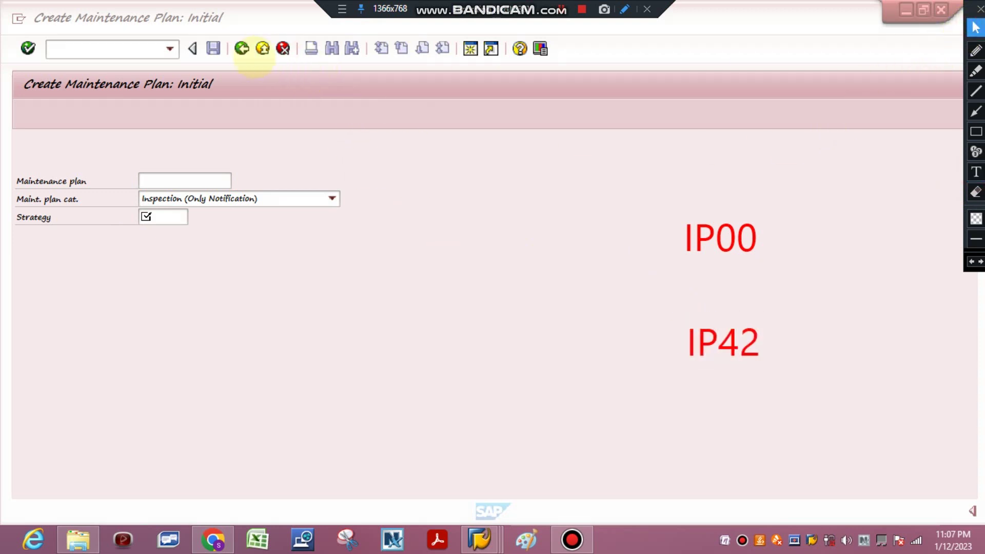
click(244, 49)
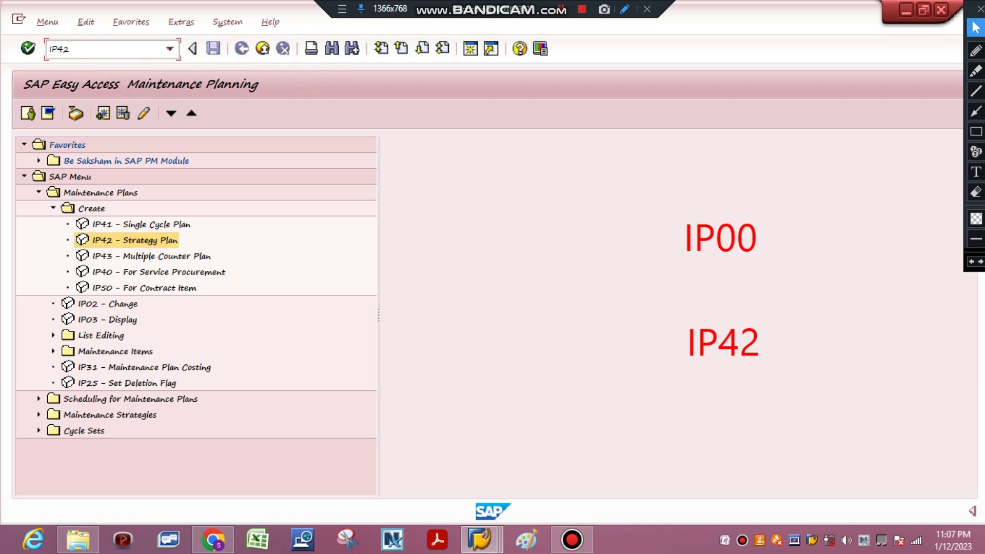
click(28, 48)
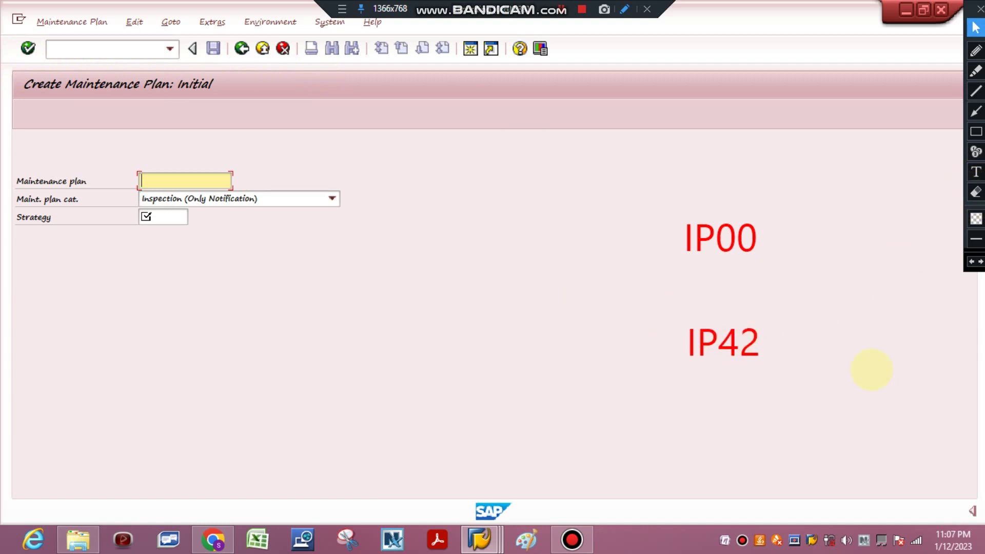
Step: Erase the "IP00" and "IP42" annotations and switch back to the normal pointer
click(975, 192)
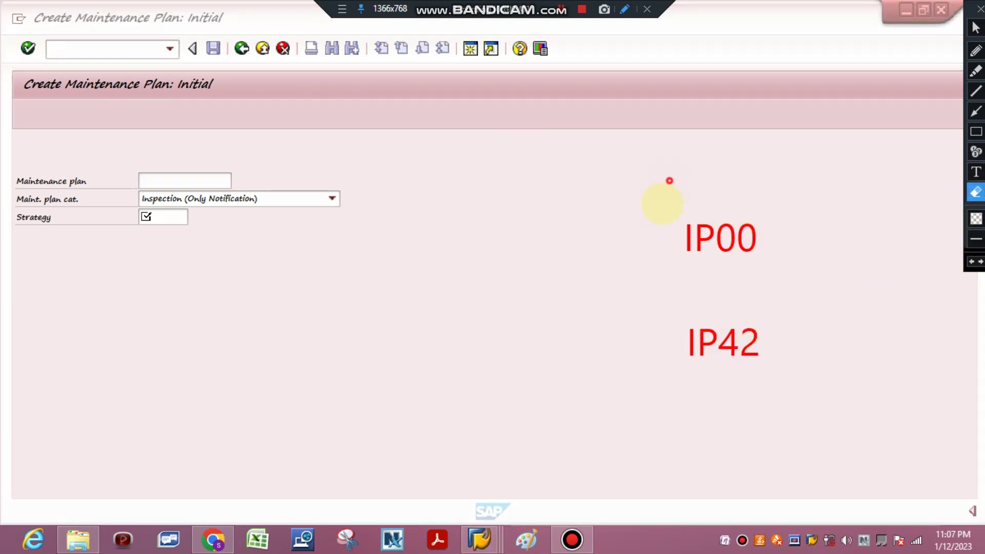
drag(669, 180, 916, 414)
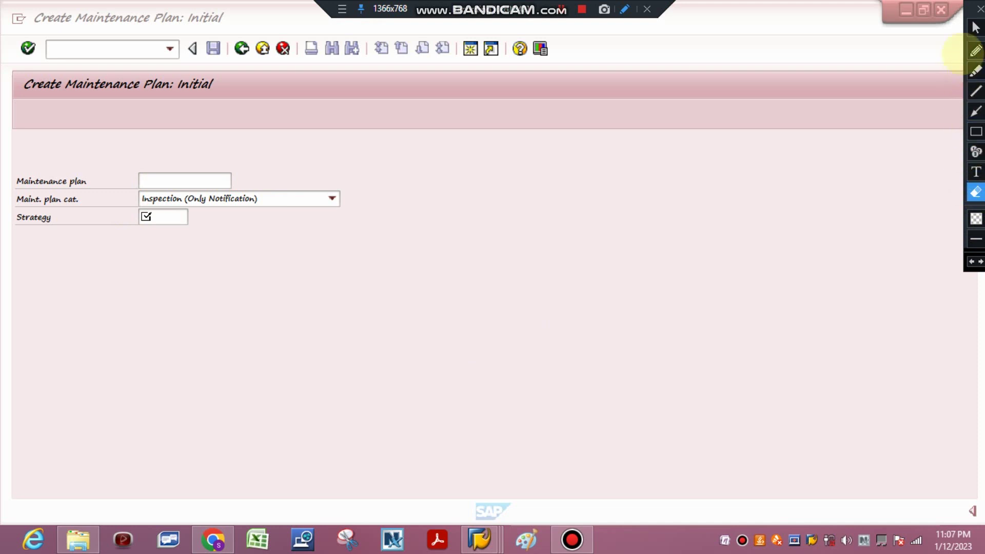
click(975, 28)
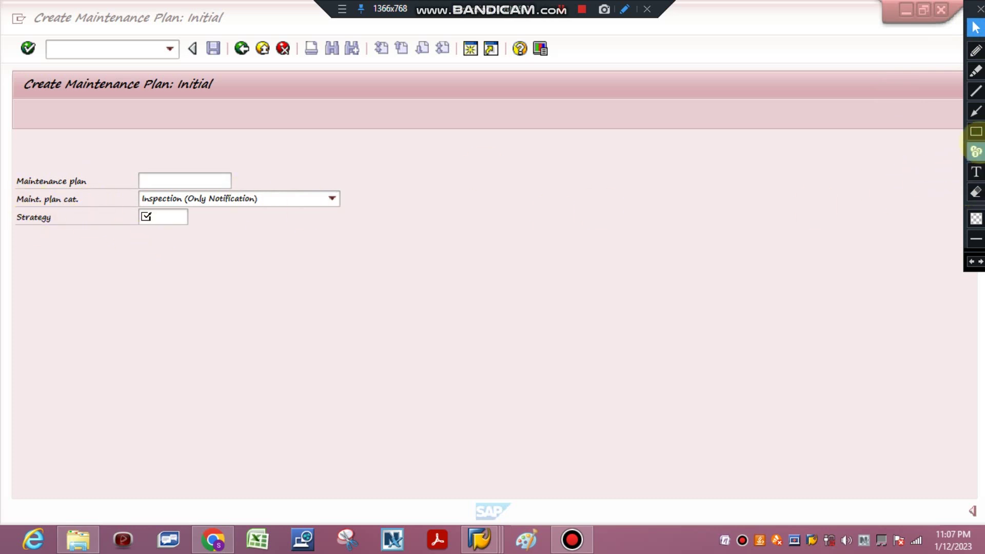
Step: Draw a red rectangle around the Strategy field to highlight it and return to the normal pointer
click(976, 131)
mouse_move(5, 204)
mouse_down()
mouse_move(94, 231)
mouse_move(236, 251)
mouse_up()
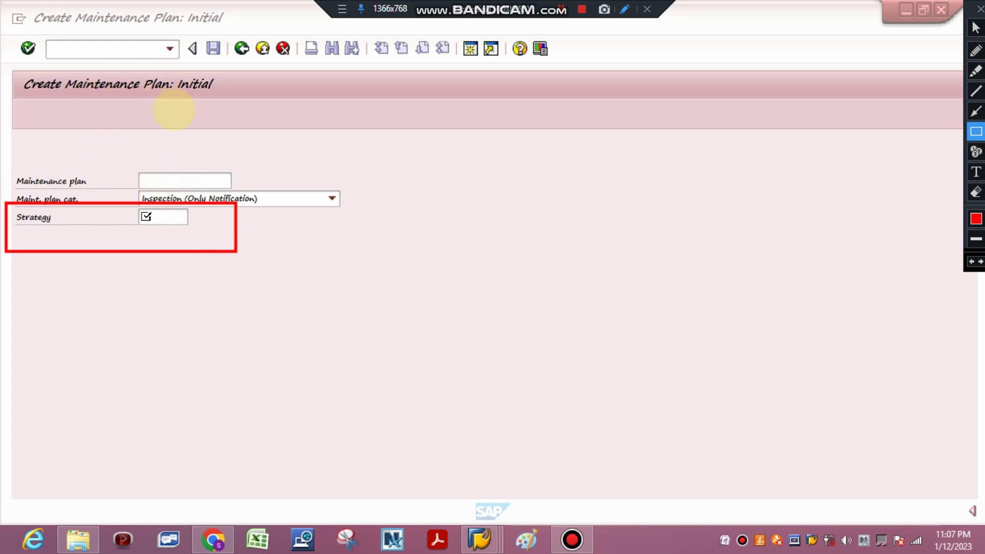
click(976, 27)
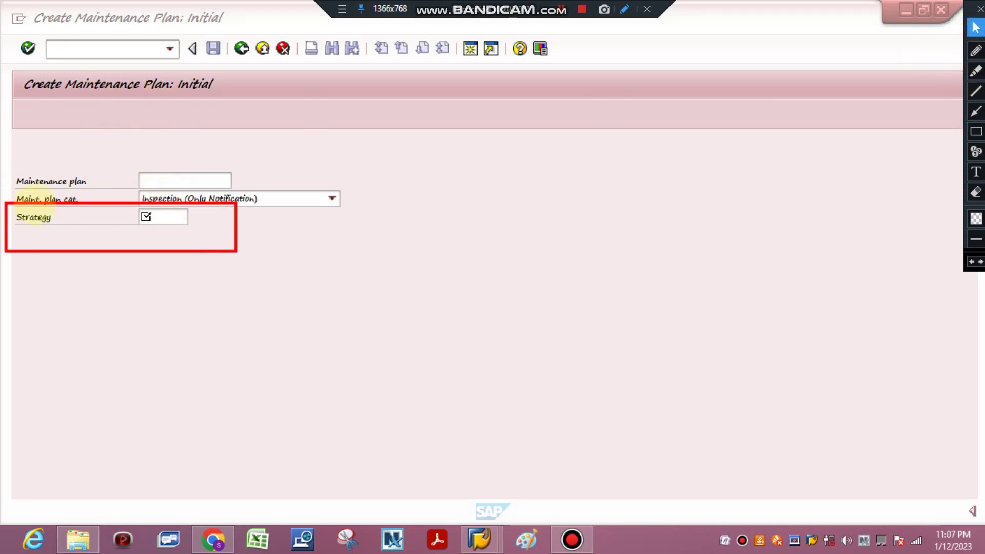
Step: Erase the red rectangle around the Strategy field and switch back to the normal pointer
click(976, 192)
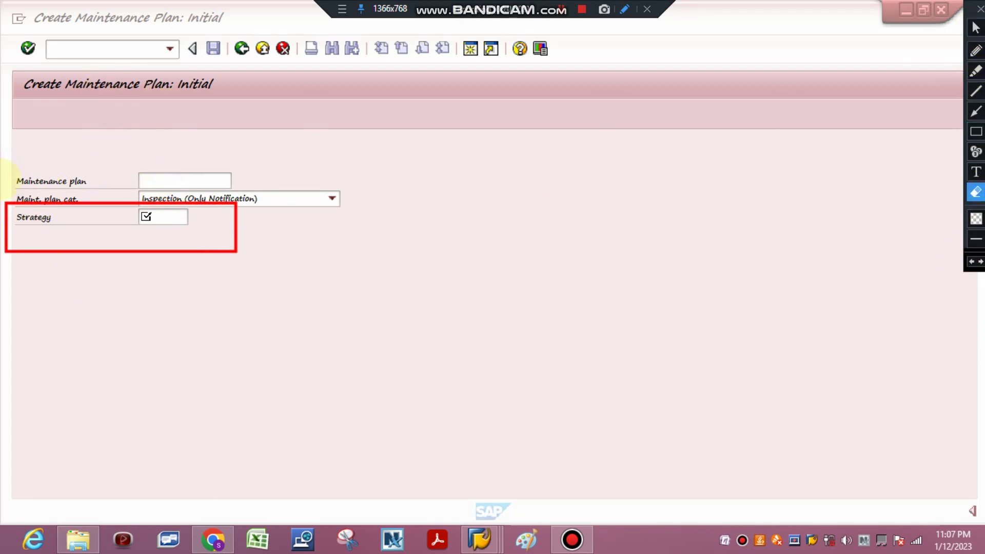
drag(1, 172, 403, 322)
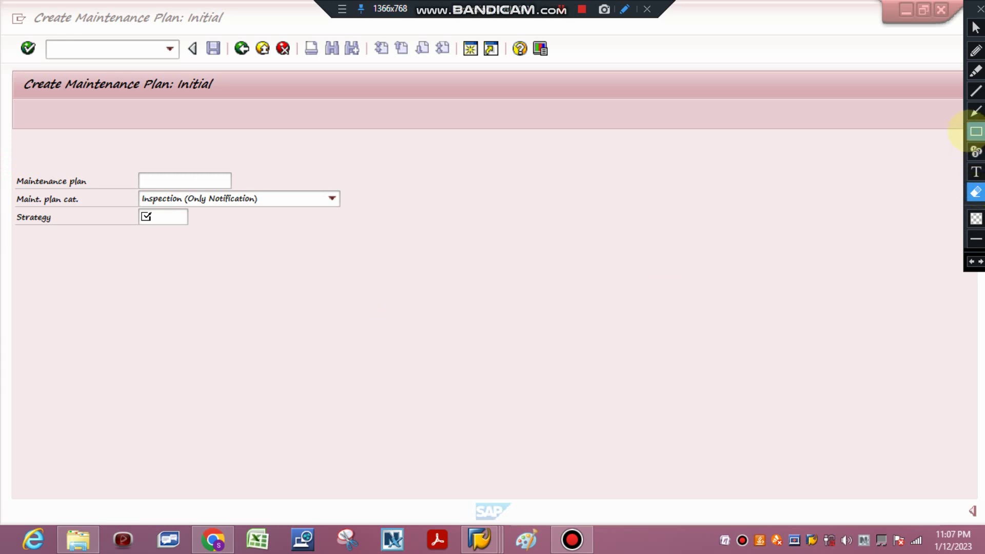
click(975, 27)
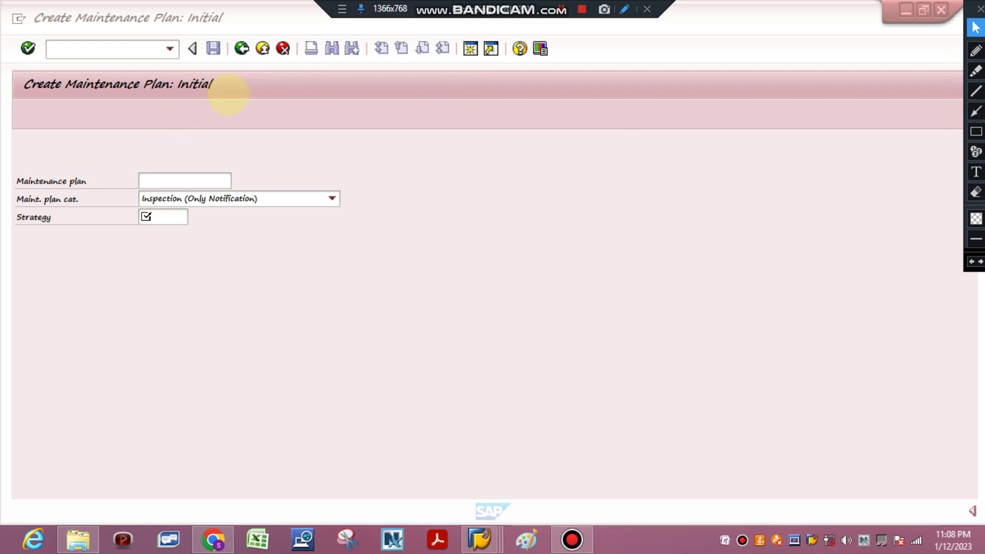
Step: Go back and reopen IP42 - Strategy Plan, and set the maintenance plan category to Maintenance Order
click(242, 49)
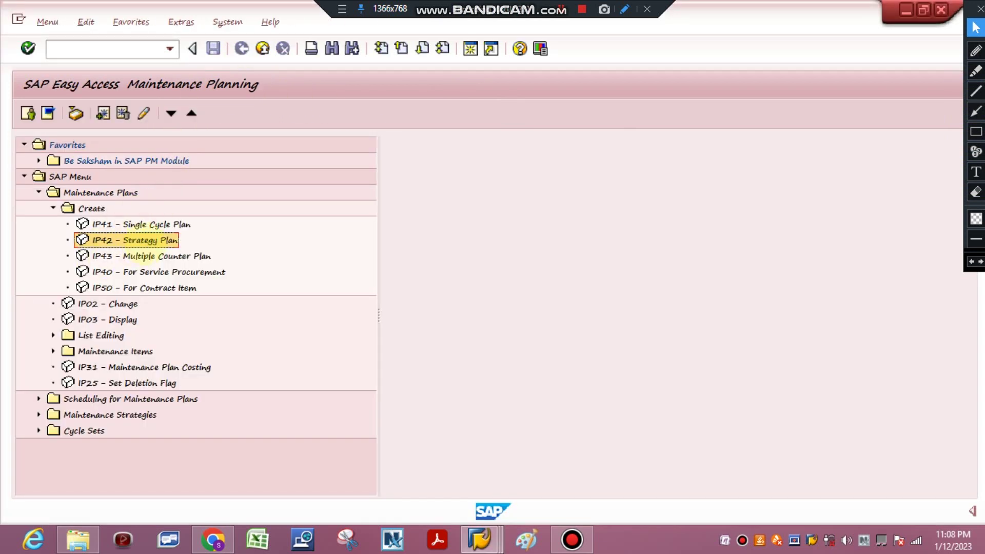
double_click(139, 241)
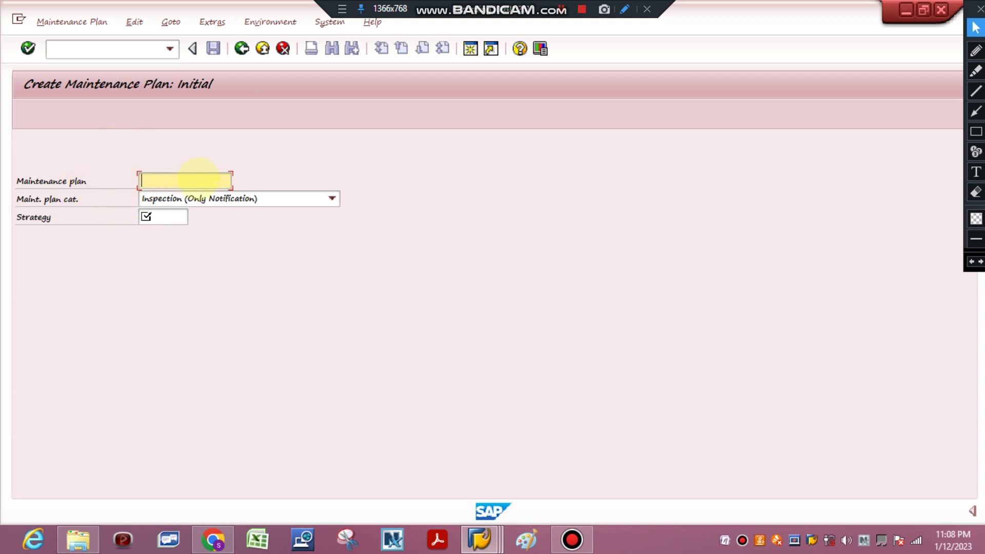
click(250, 199)
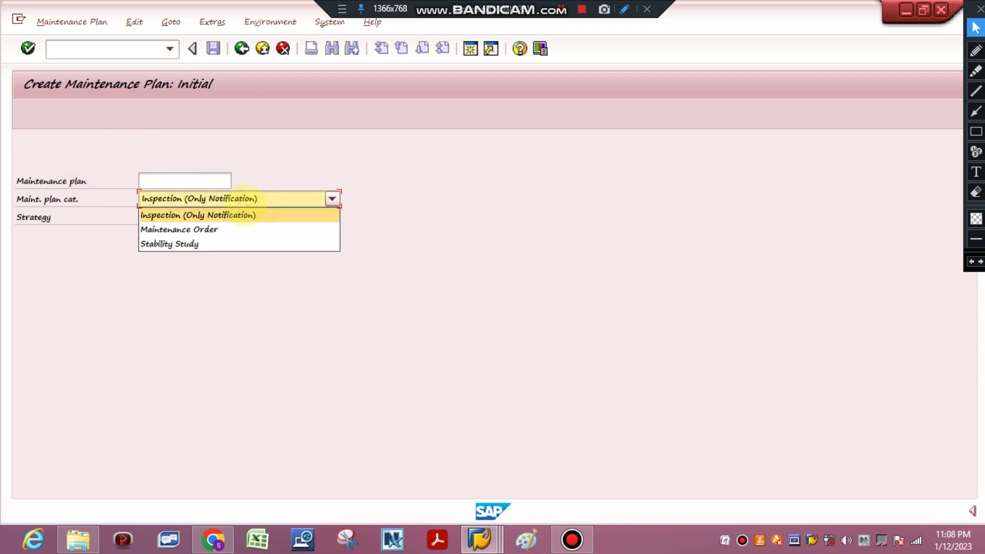
click(214, 228)
click(235, 200)
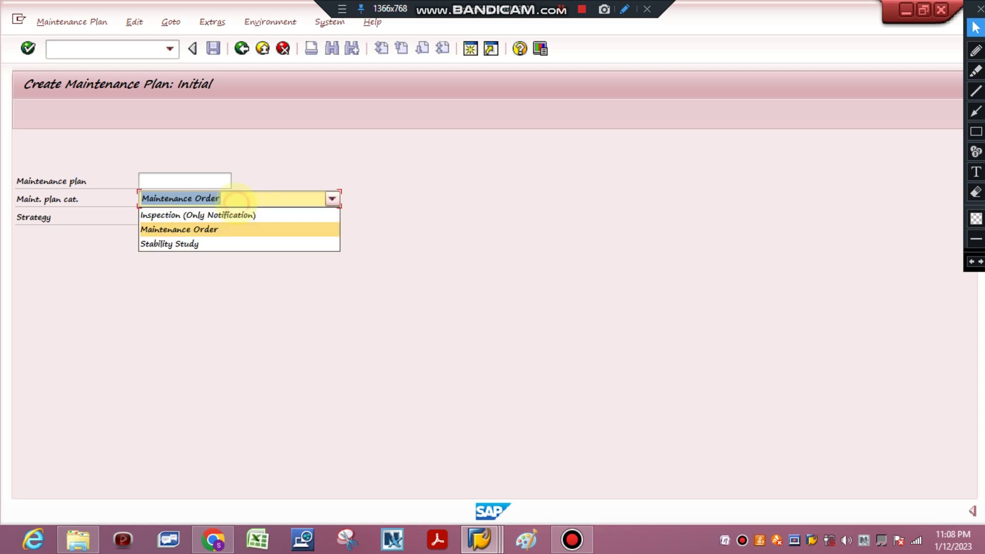
click(231, 198)
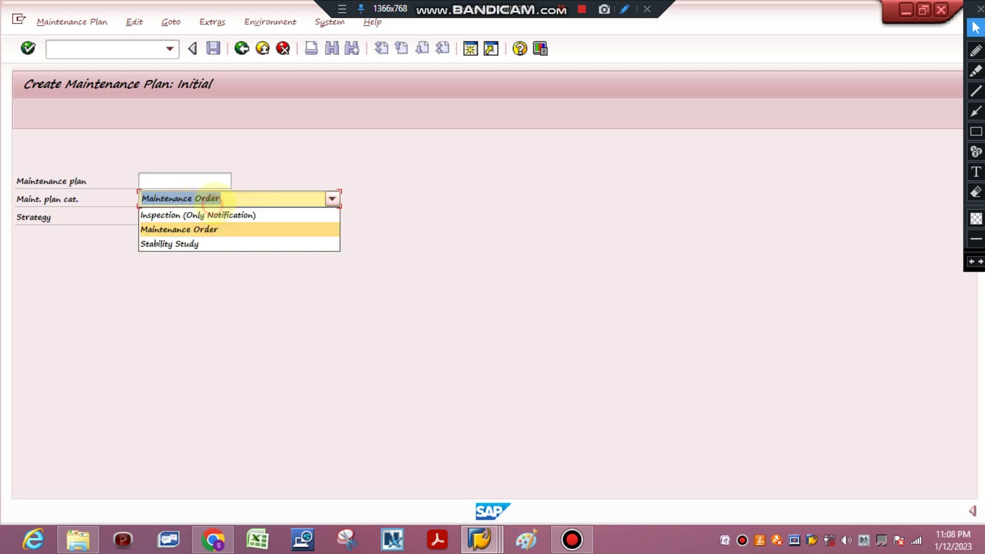
click(212, 198)
click(213, 198)
Step: Enter OCCL as the strategy for the new maintenance plan
click(164, 217)
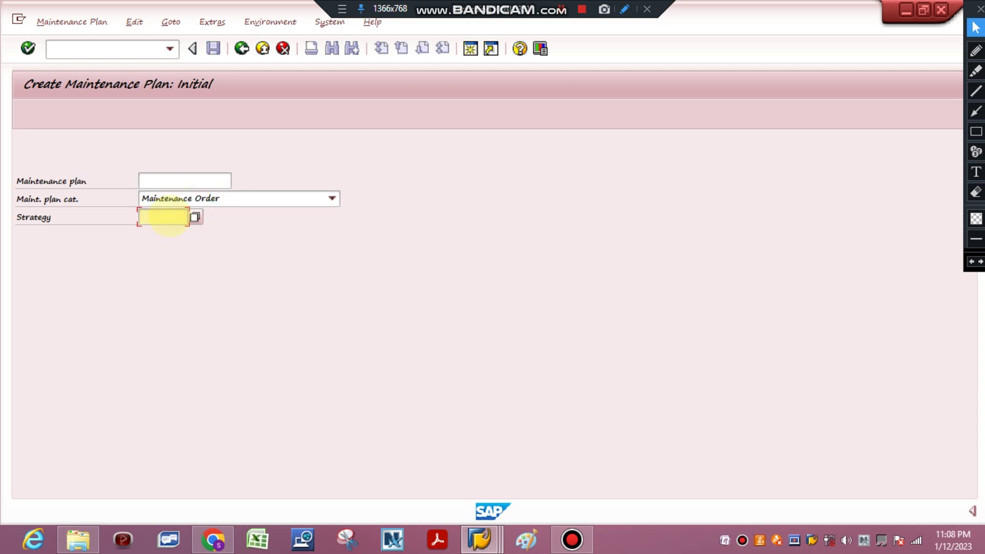
text(OCC)
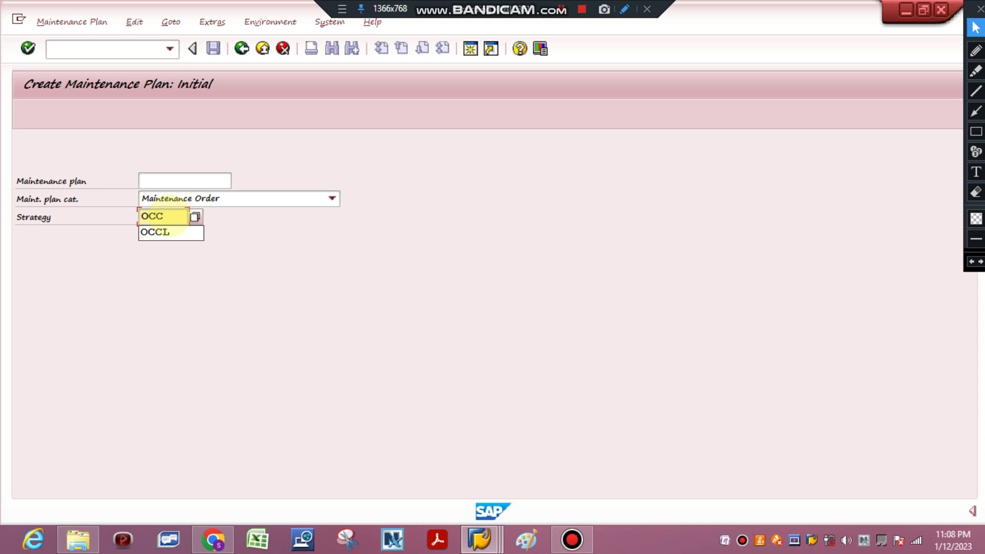
text(L)
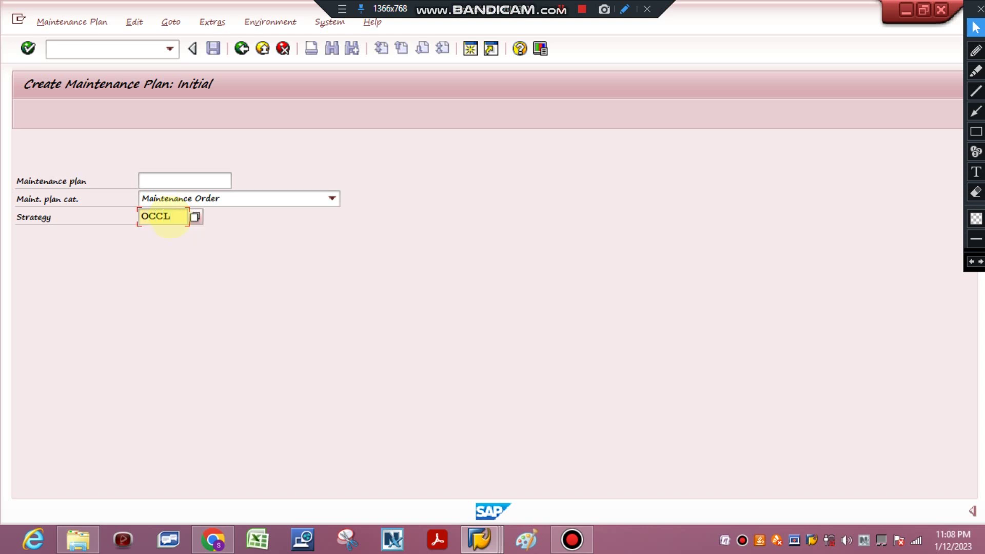
click(266, 195)
click(268, 194)
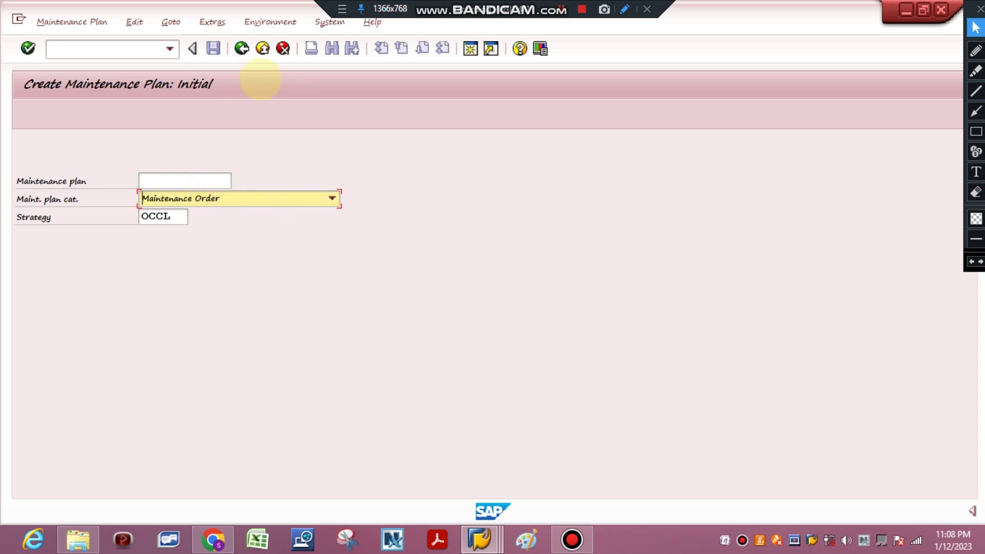
Step: Leave the strategy plan, open IP41 - Single Cycle Plan for comparison, and set its maintenance plan category to Maintenance Order
click(242, 49)
double_click(114, 224)
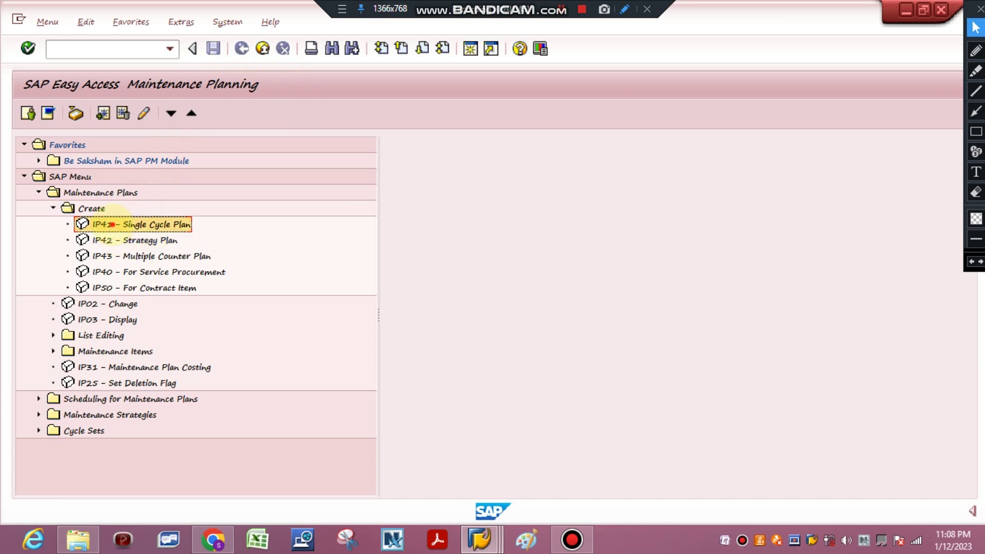
click(332, 198)
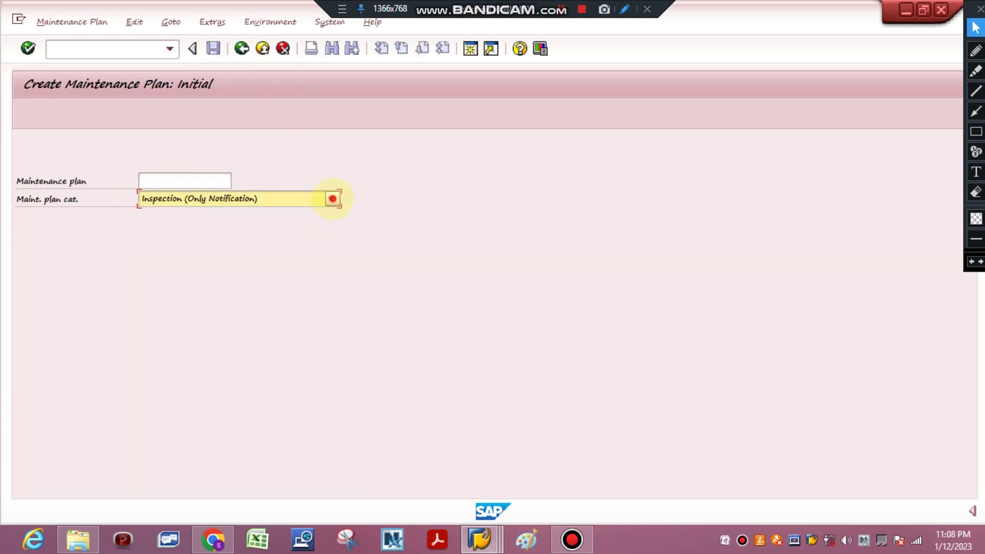
click(224, 229)
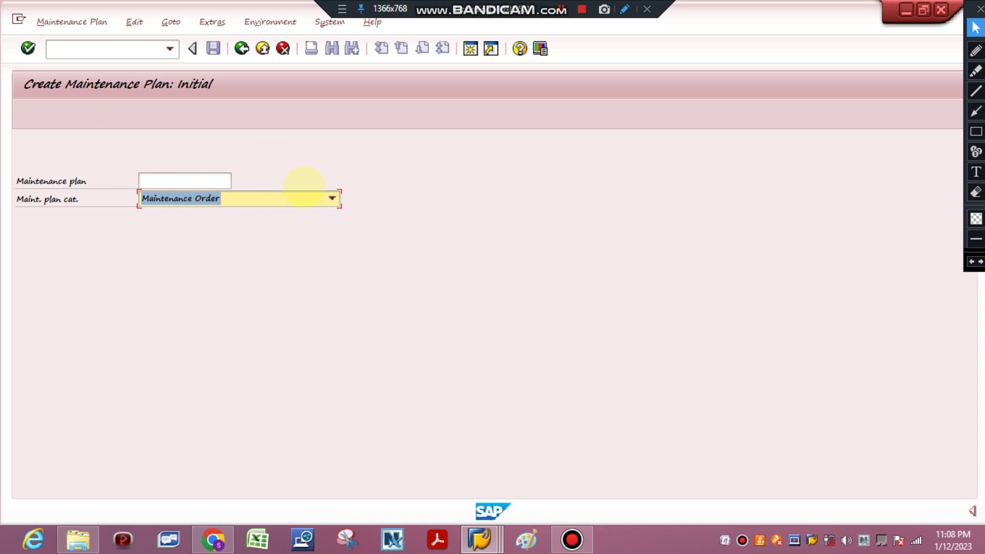
Step: Return to IP42 - Strategy Plan and set the maintenance plan category to Maintenance Order
click(241, 48)
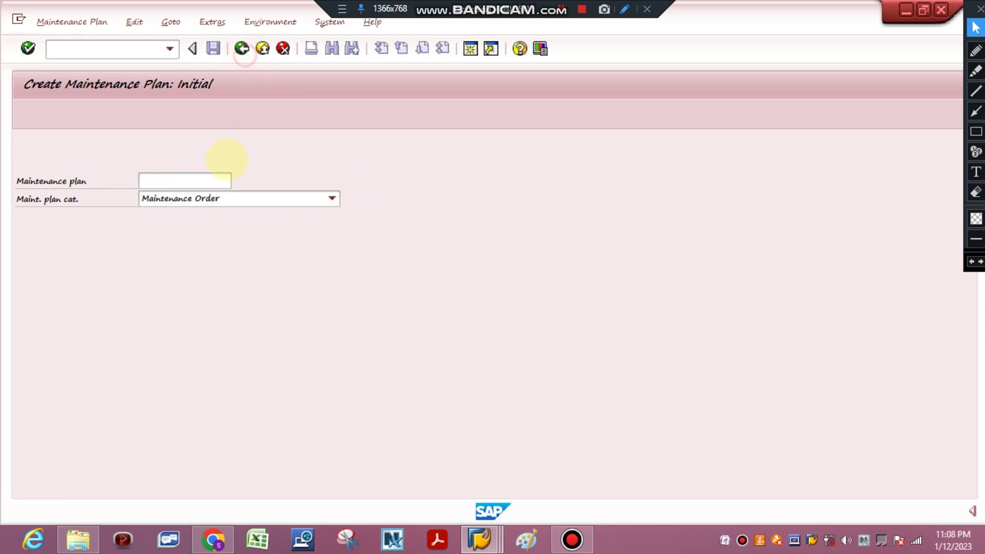
click(106, 244)
double_click(105, 244)
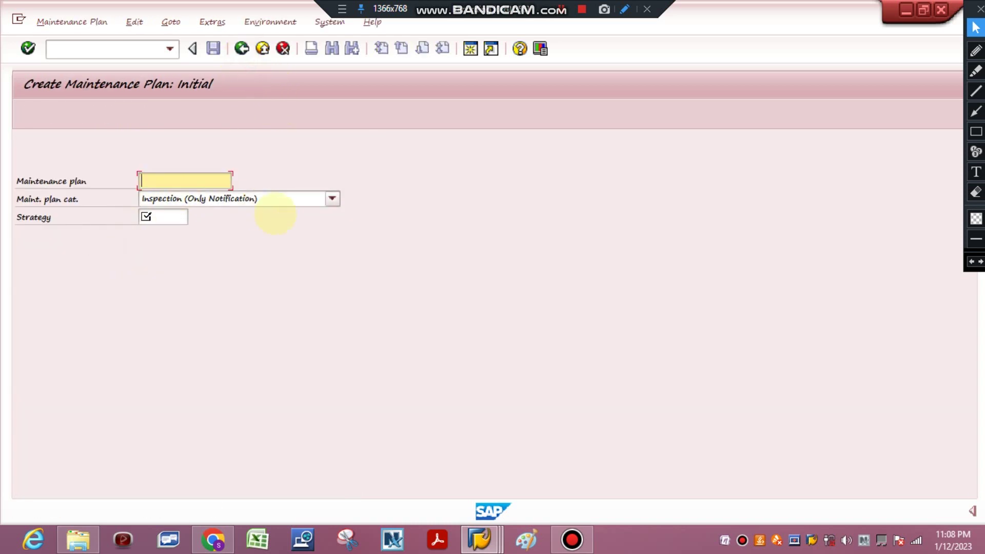
click(279, 198)
click(198, 229)
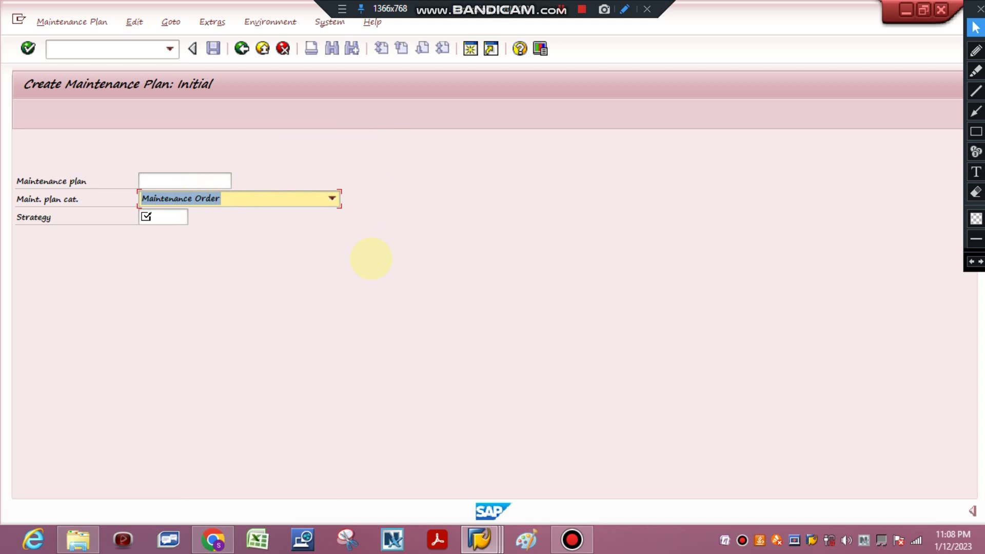
Step: Choose OCCL (PM Strategy of OCCL) from the available maintenance strategies as the plan's strategy
click(154, 217)
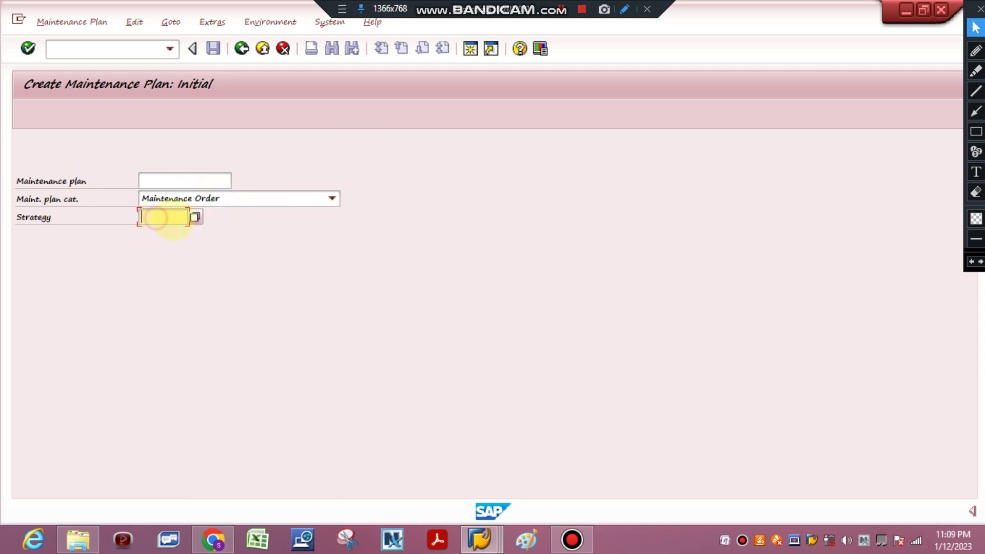
click(195, 216)
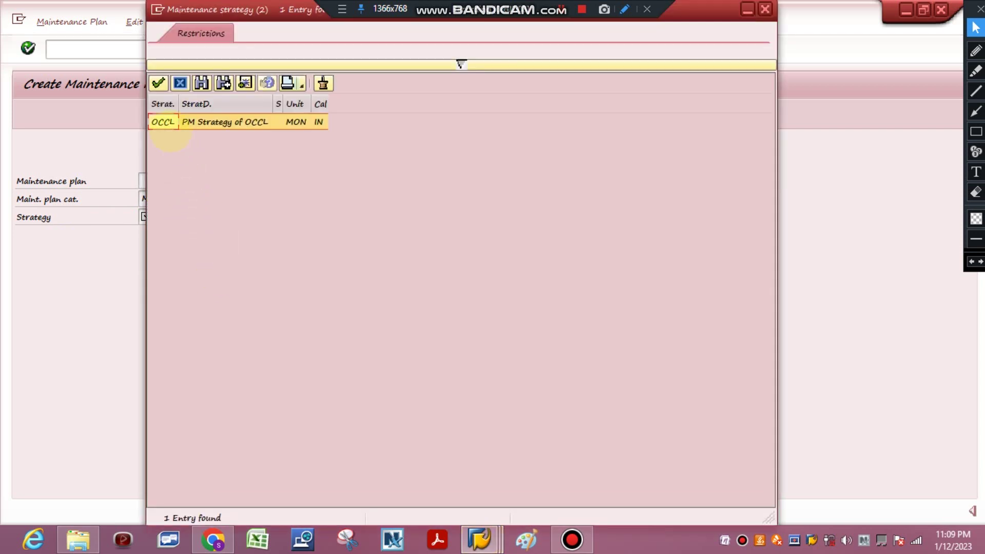
double_click(166, 122)
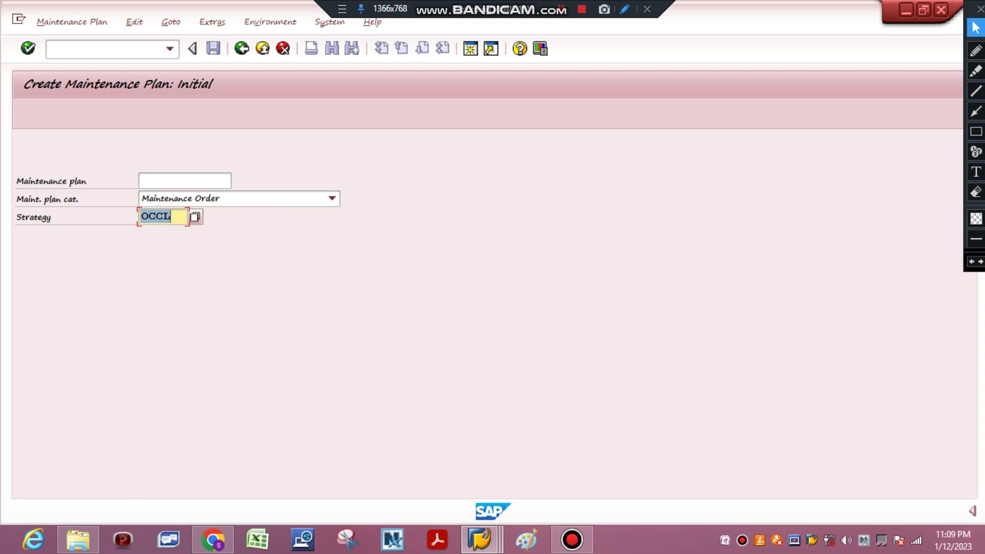
Step: Annotate the screen with the red text IP42, erase it, and return to the normal pointer
click(976, 172)
click(535, 213)
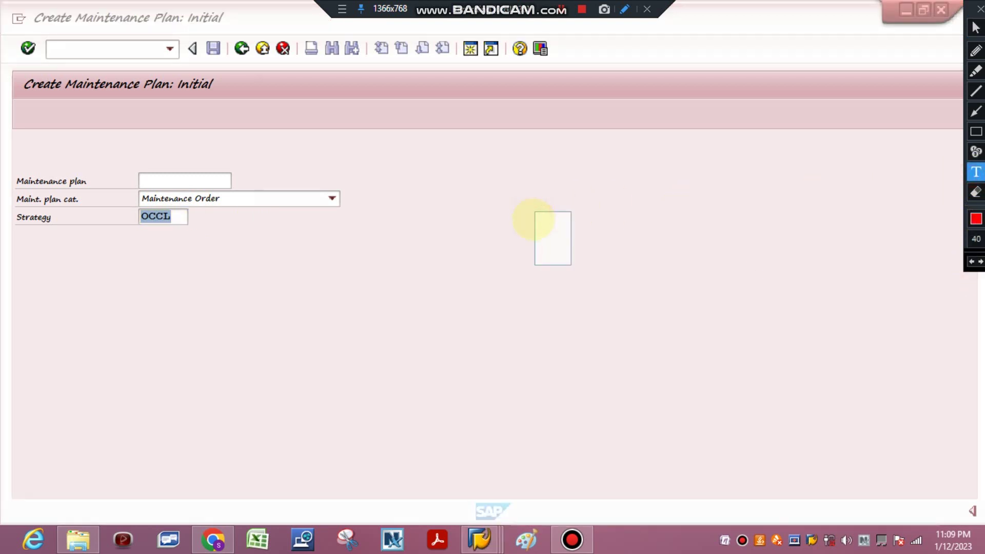
text(IP42)
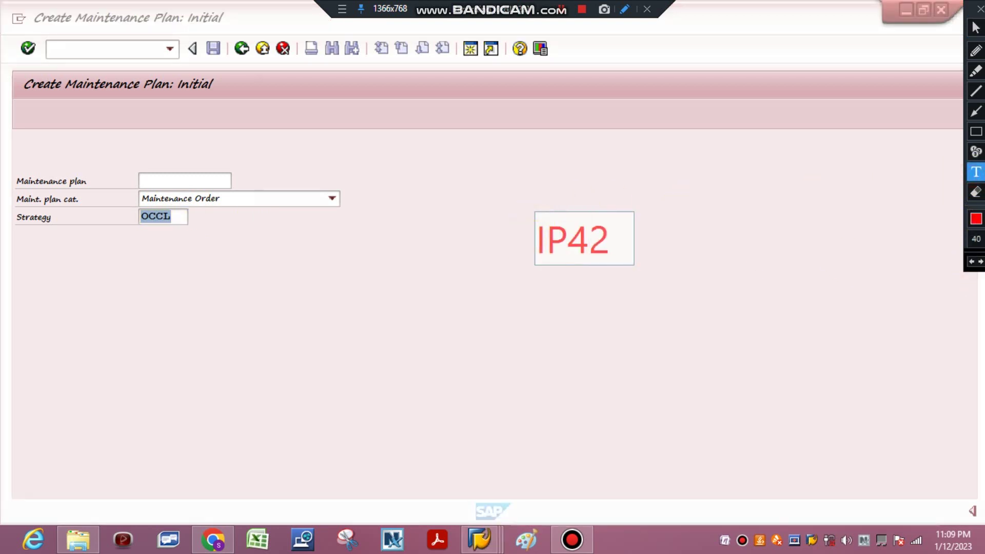
click(974, 192)
click(779, 202)
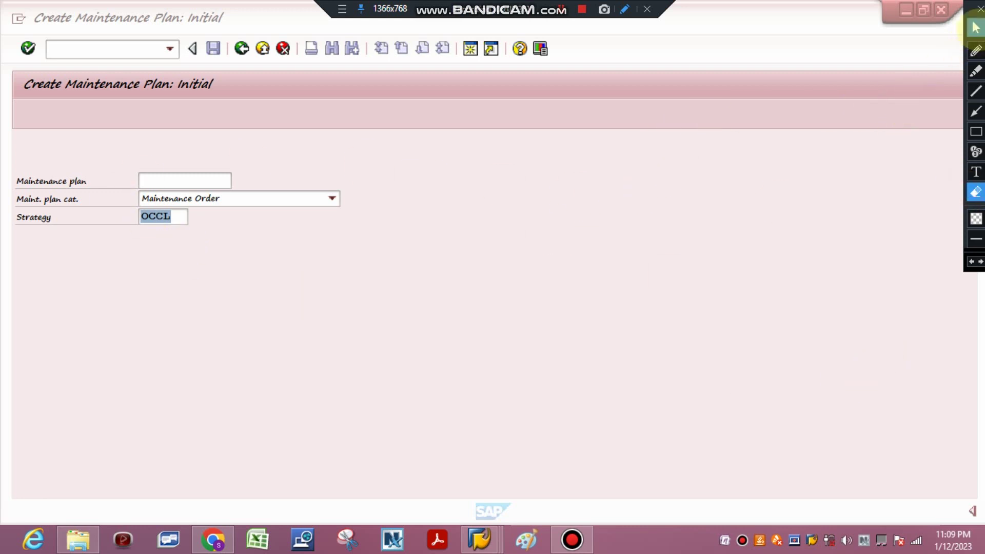
click(975, 28)
Step: Continue to the strategy plan details and enter PM OF EQUIPMENT p220a as the maintenance plan description
click(28, 49)
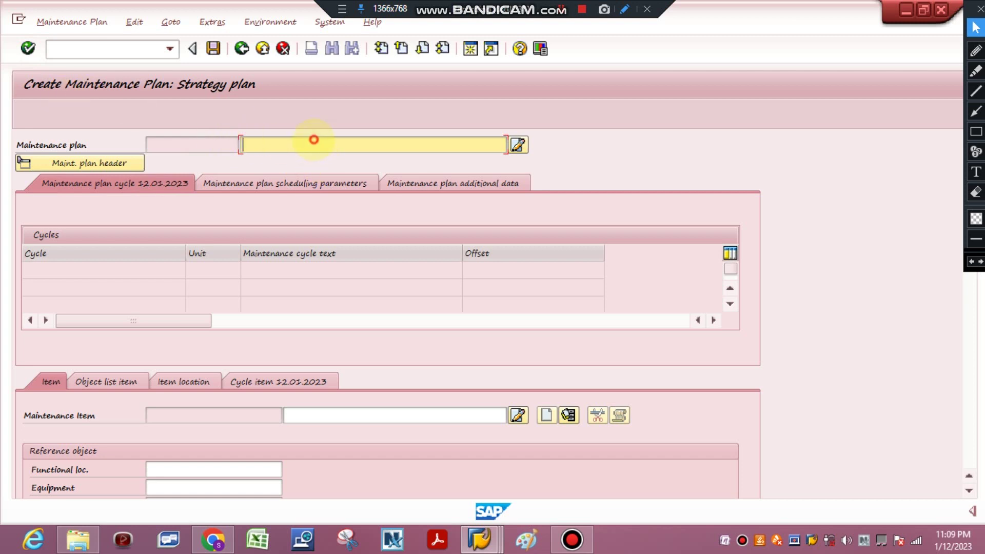
text(PM )
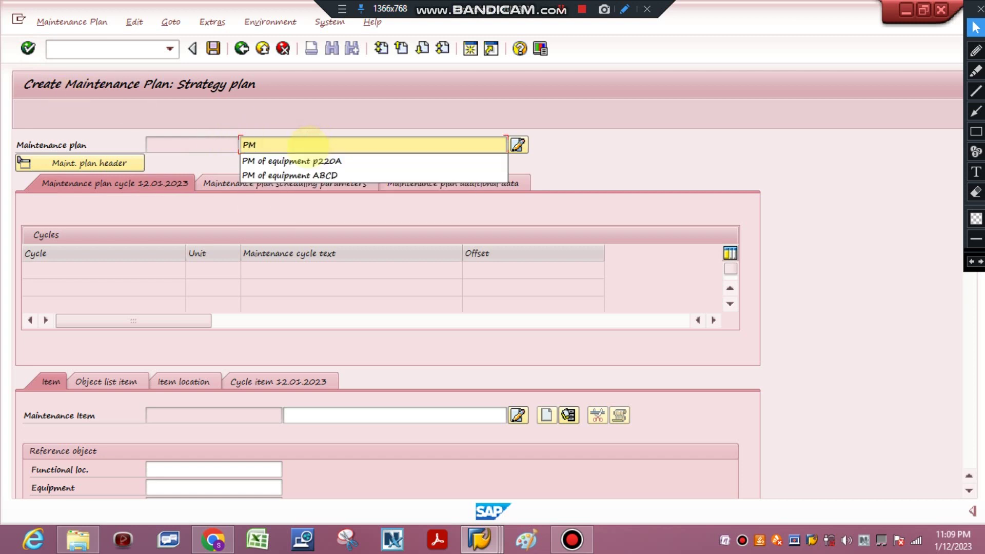
text(OF EQUIPMENT p)
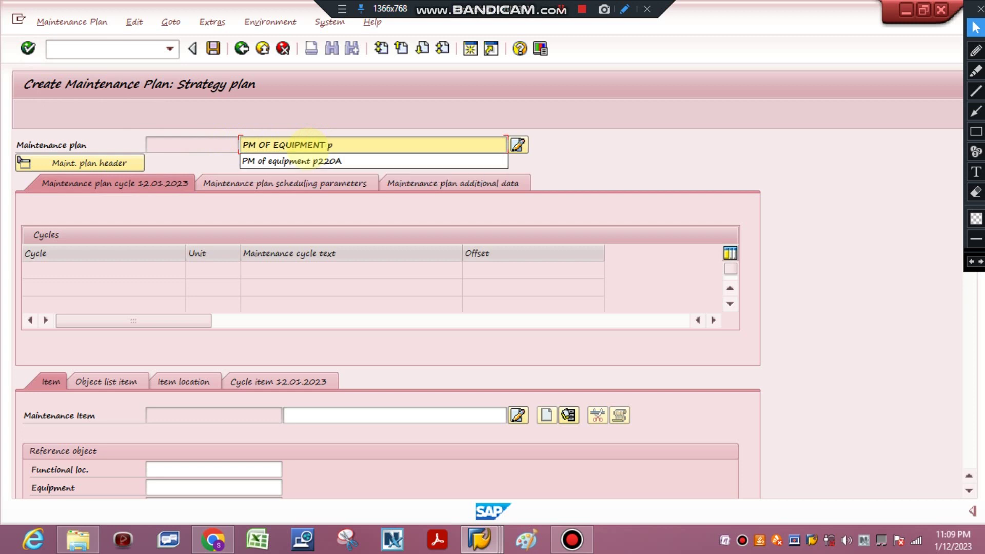
text(220a)
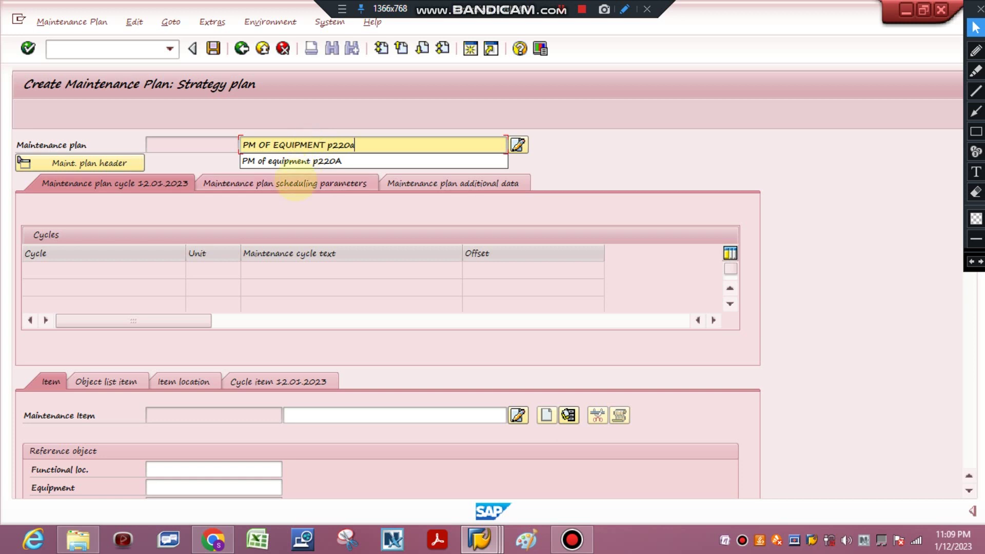
Step: Copy the plan description into the maintenance item's text and continue without entering a reference object
drag(362, 144, 189, 159)
key(ctrl+c)
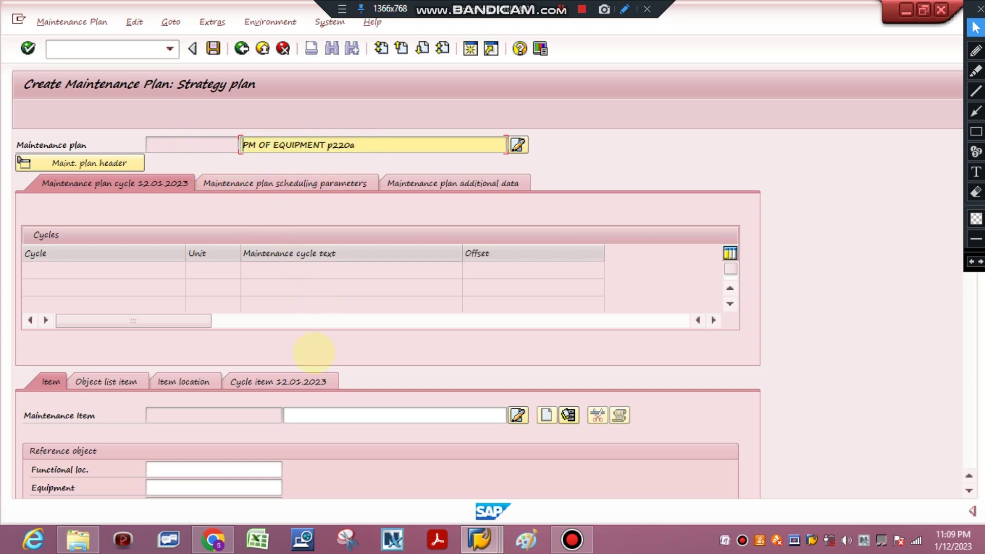
click(301, 414)
key(ctrl+v)
key(Return)
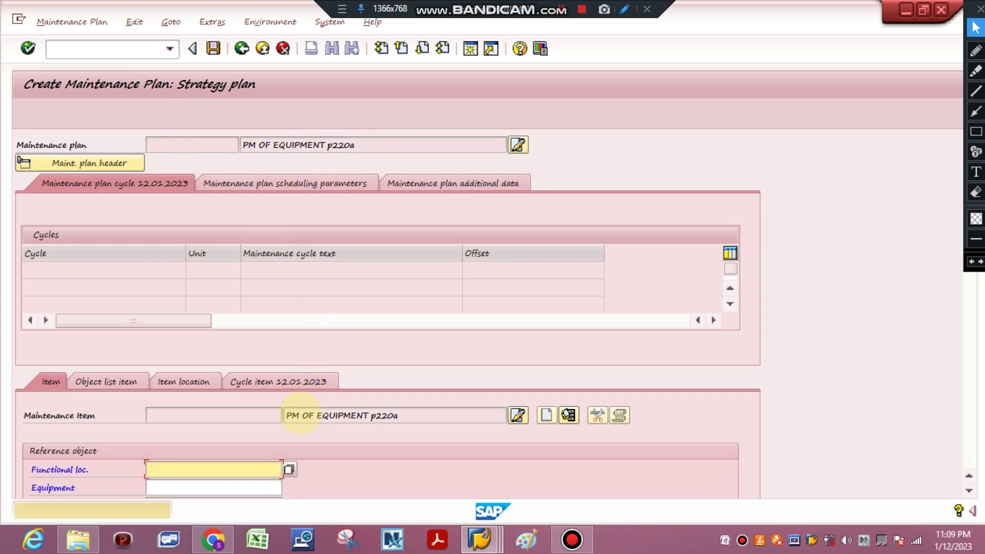
scroll(120, 279, down, 1)
scroll(120, 279, up, 1)
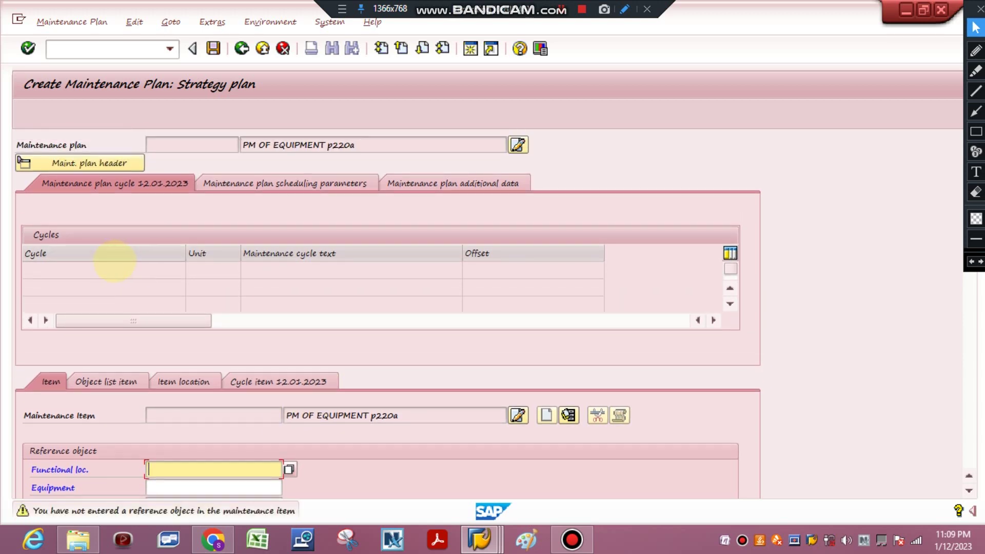
key(Return)
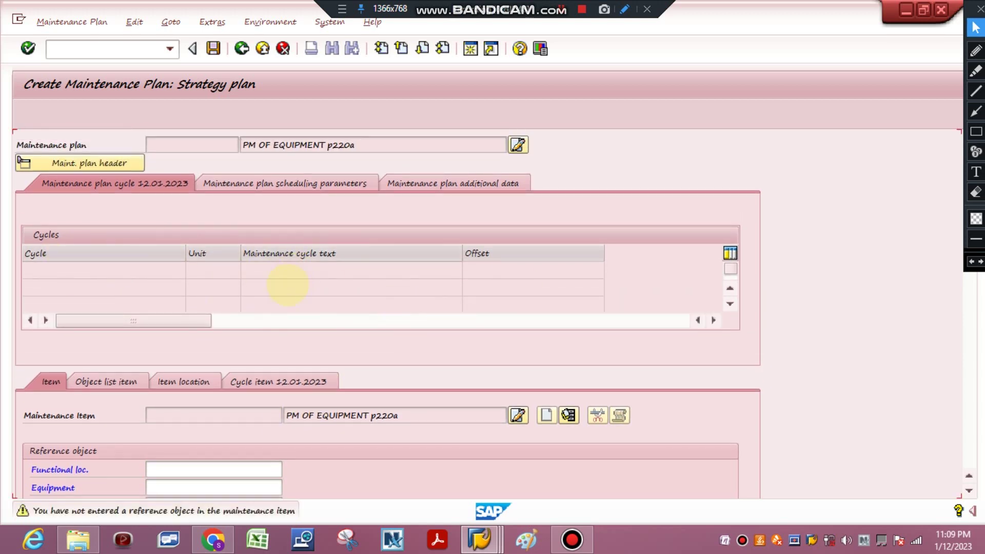
Step: Set the planning plant in the maintenance item's planning data to 1200
click(162, 382)
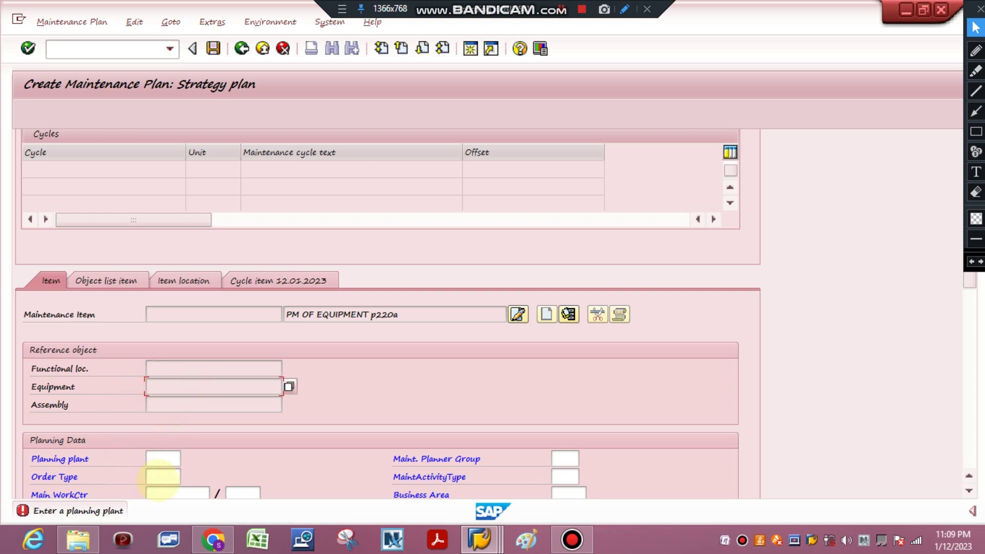
scroll(154, 390, down, 1)
click(161, 409)
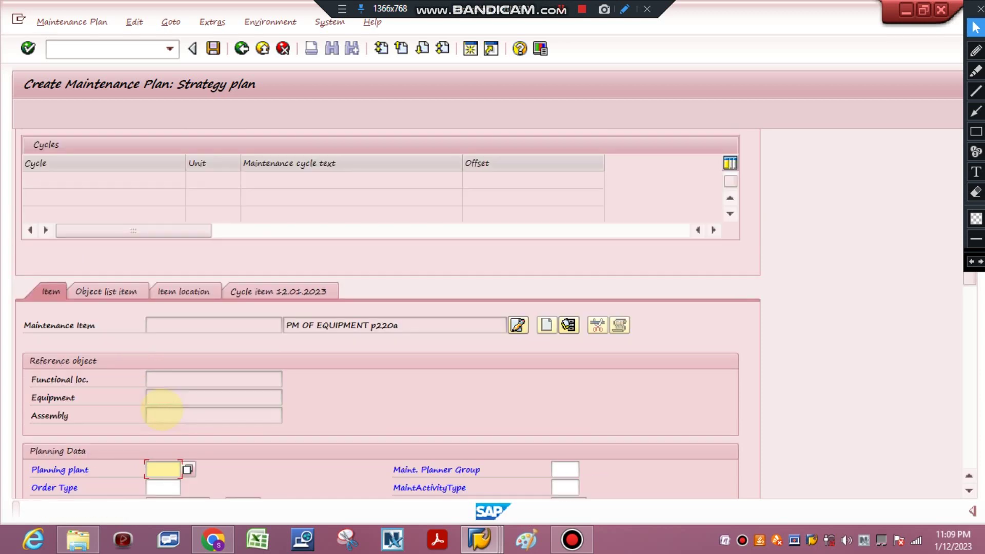
scroll(204, 452, up, 3)
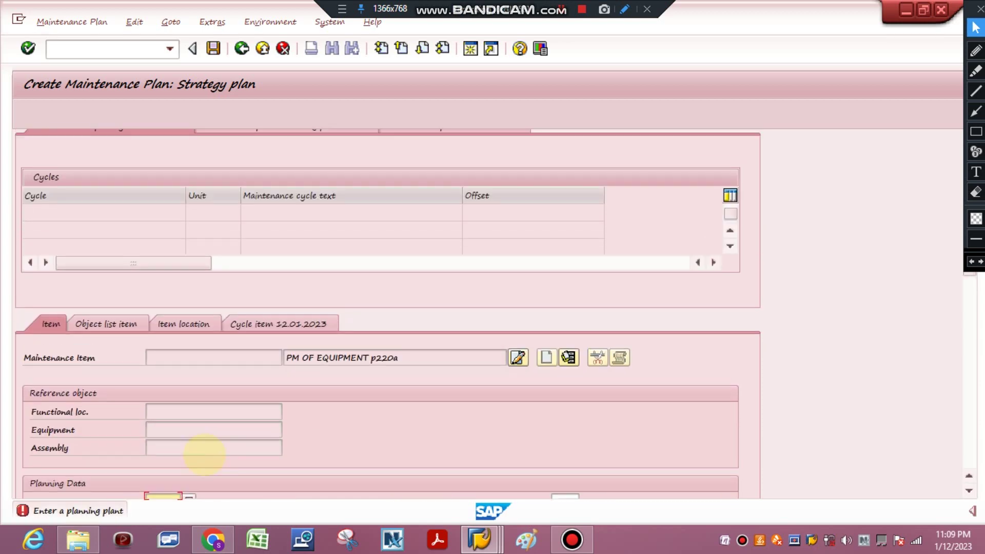
scroll(204, 454, down, 3)
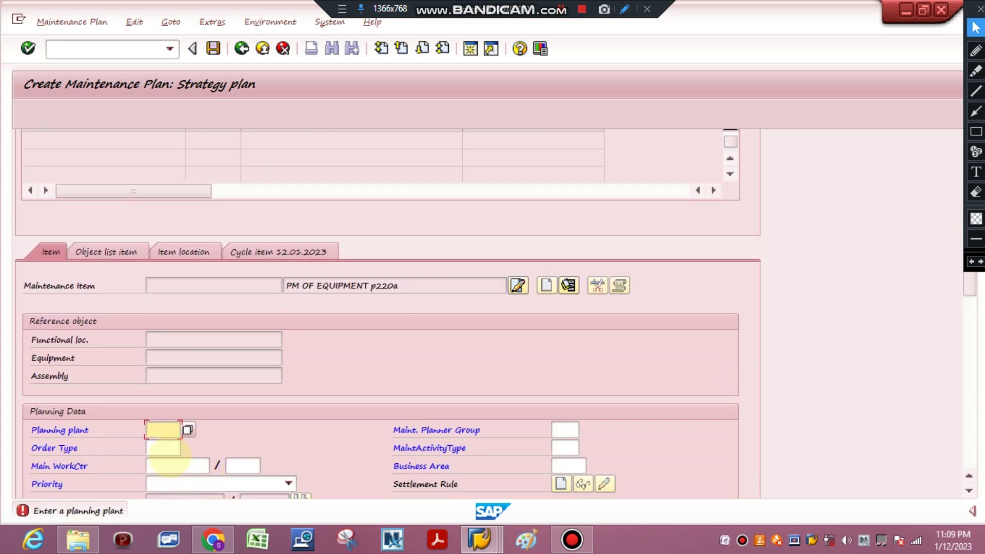
text(200)
key(Return)
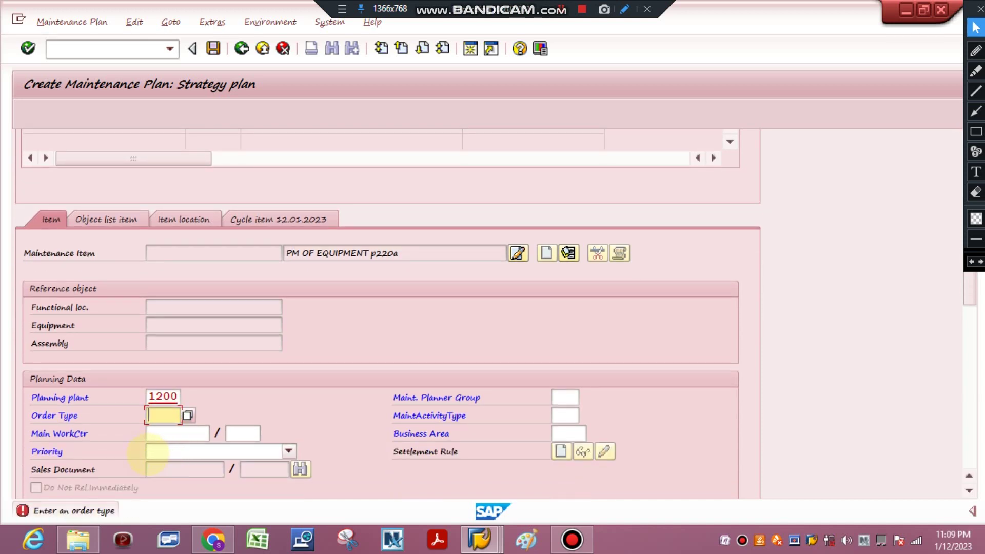
Step: Set the item's order type to PM03, reviewing the list of available order types before confirming it
scroll(153, 453, down, 1)
text(P)
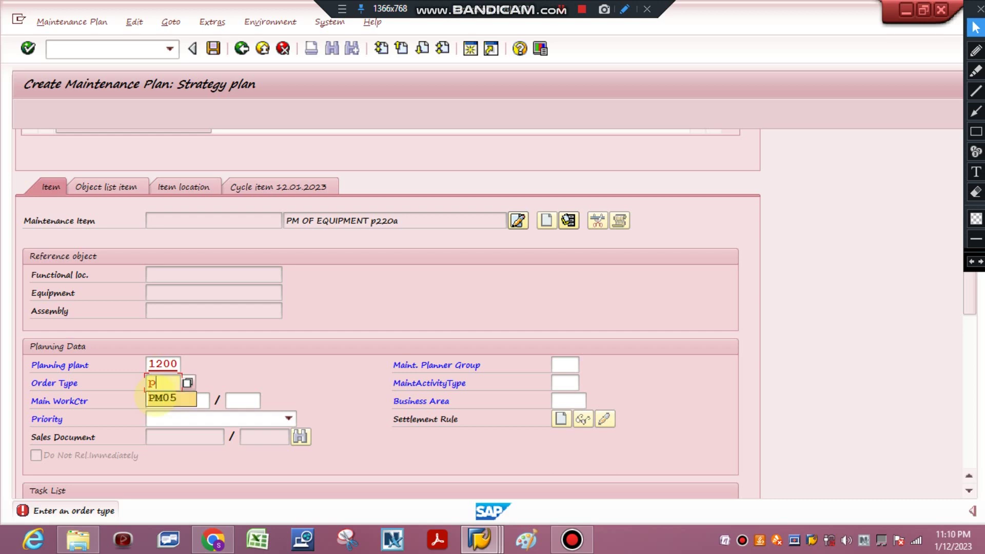
text(m03)
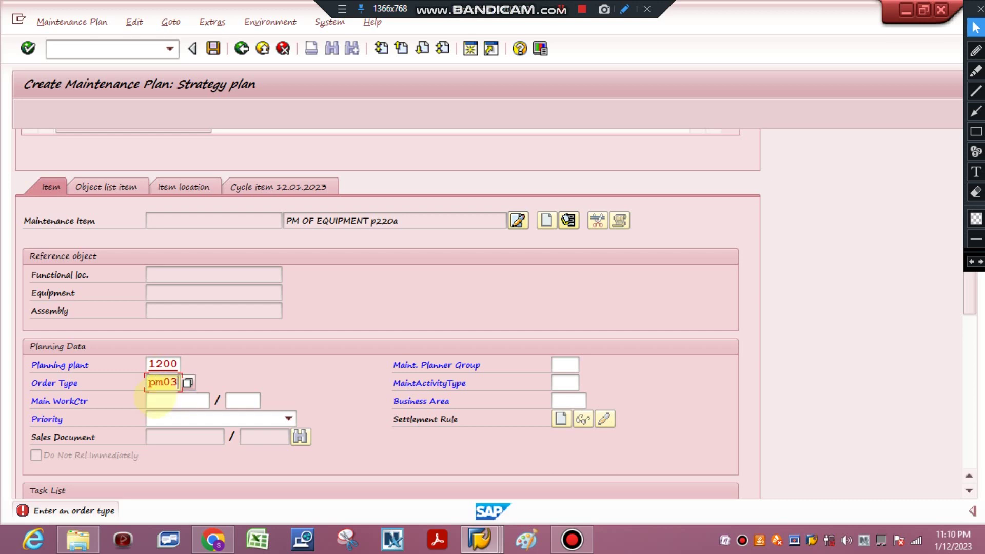
key(F4)
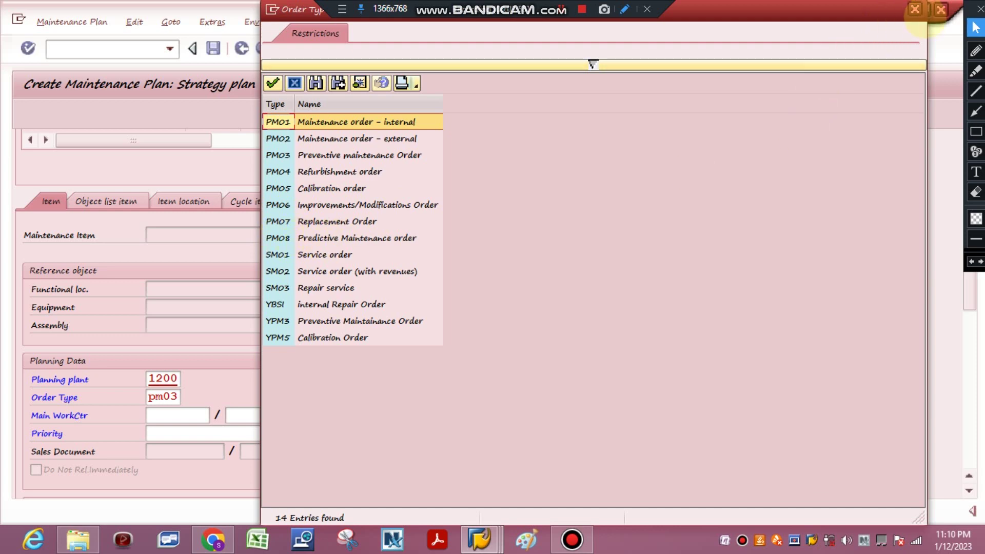
click(914, 9)
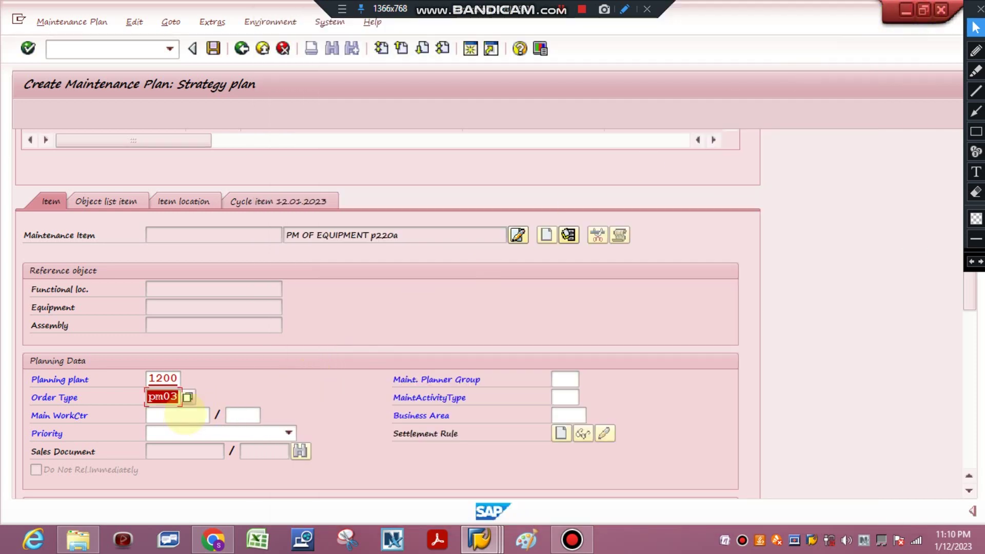
key(Return)
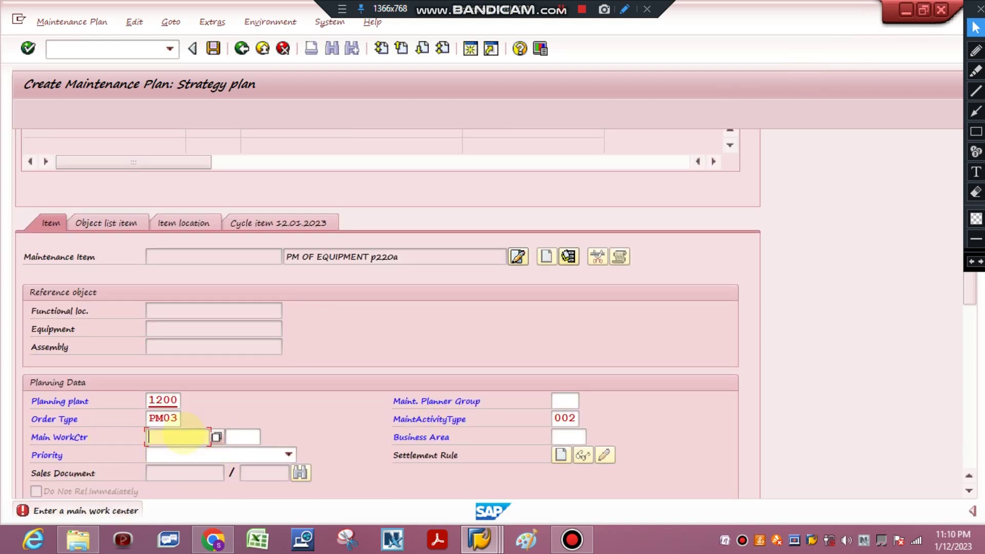
Step: Set the item's main work center to MECH EU1 in plant 1200 and confirm the planning data
click(182, 435)
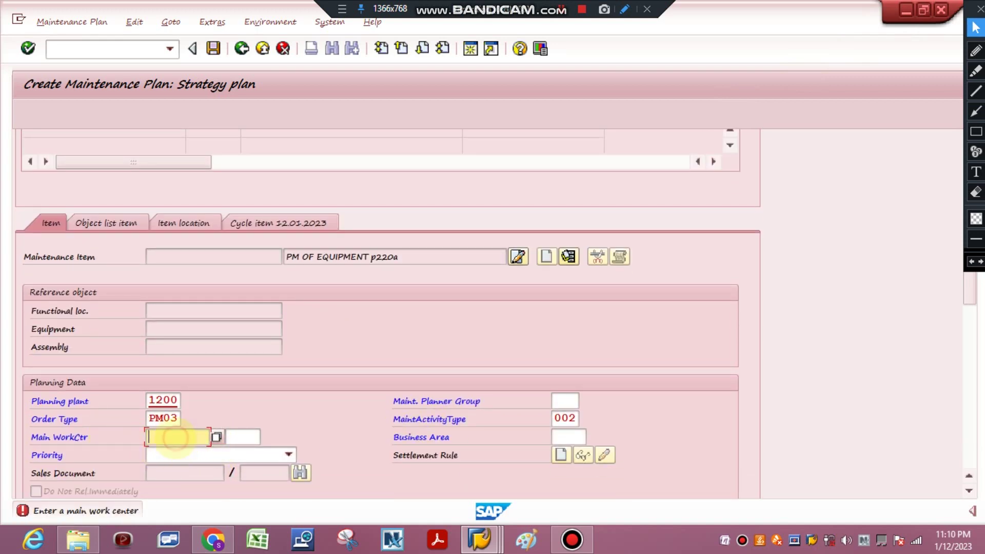
text(mECH \==)
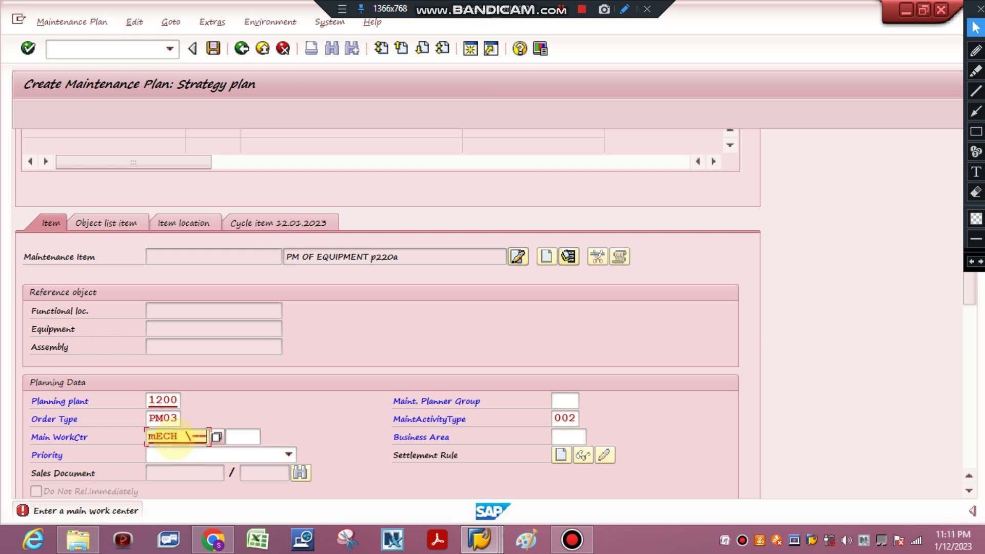
key(BackSpace)
key(BackSpace)
key(BackSpace)
key(BackSpace)
text(\==)
key(BackSpace)
key(BackSpace)
text(+)
key(BackSpace)
key(BackSpace)
text(eu1)
key(Tab)
text(1200)
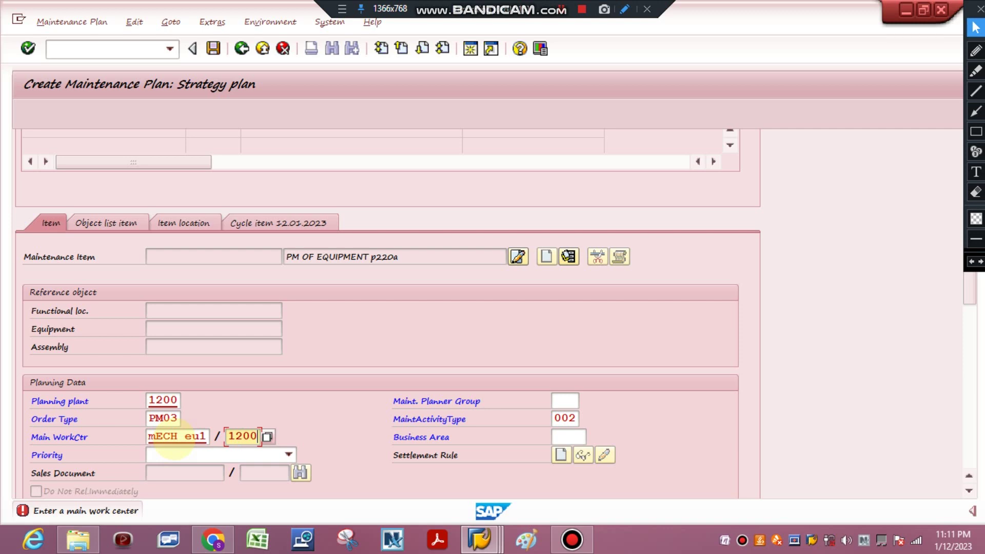
key(Return)
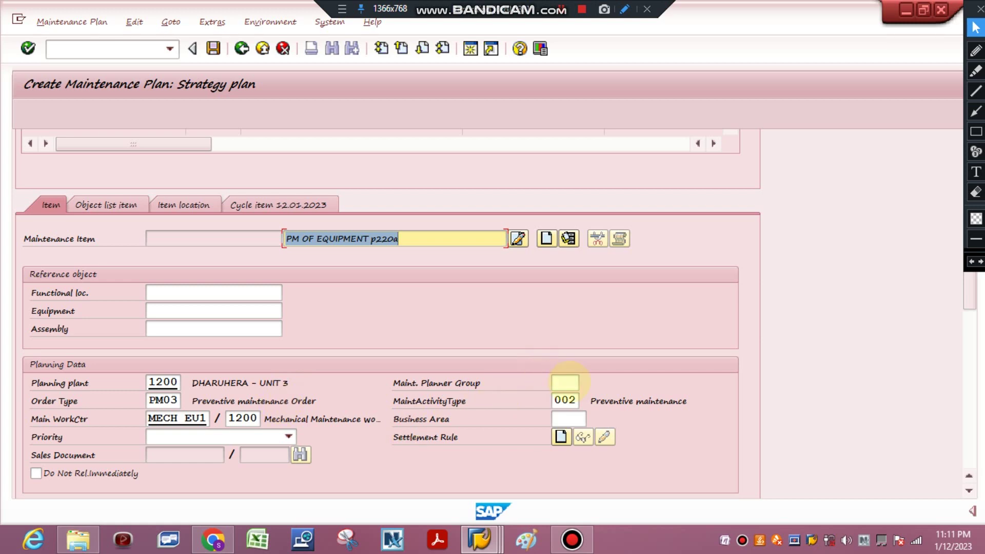
Step: Set the maintenance item's planner group to 100, Mechanical Group, choosing it from the possible entries for plant 1200
click(565, 382)
click(590, 382)
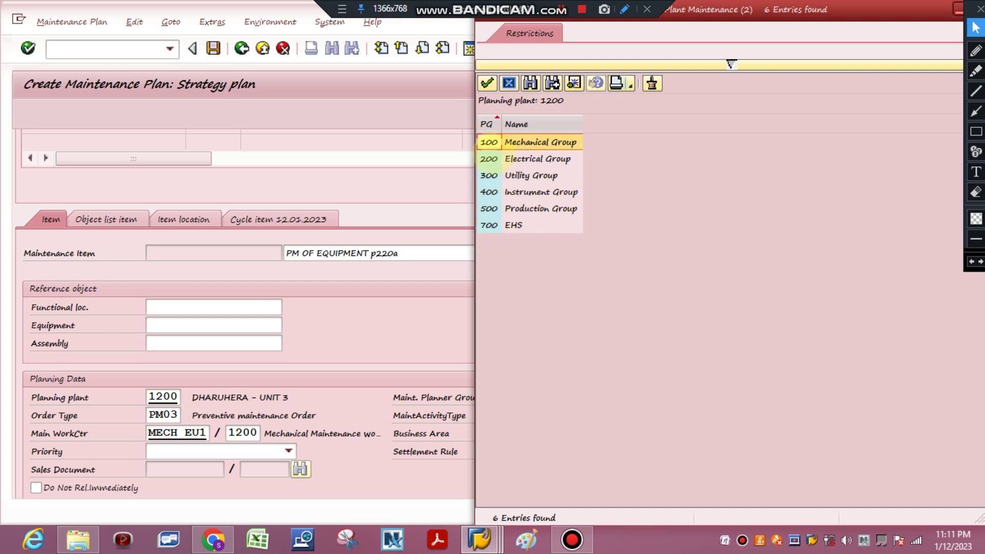
double_click(487, 143)
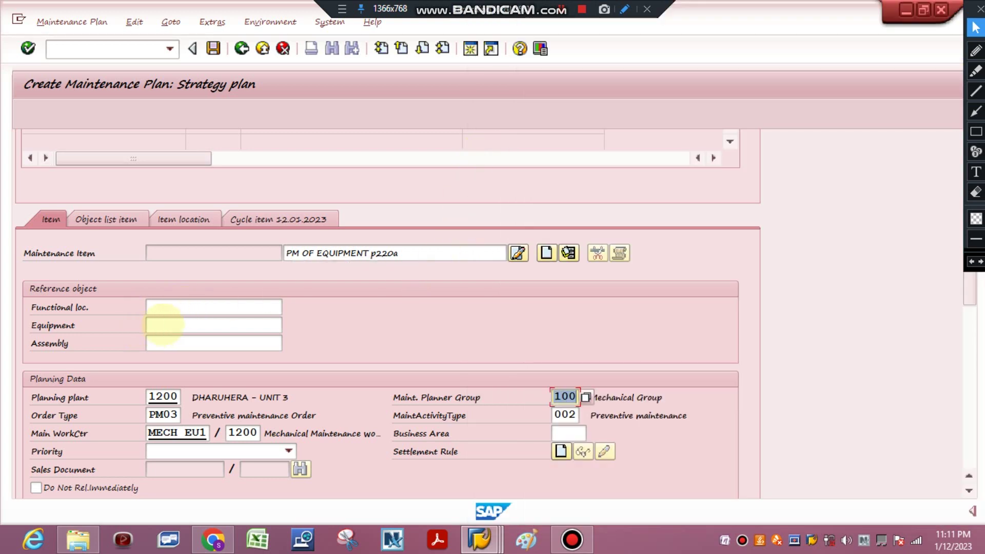
Step: Enter equipment P220A as the maintenance item's reference object and confirm it
click(165, 324)
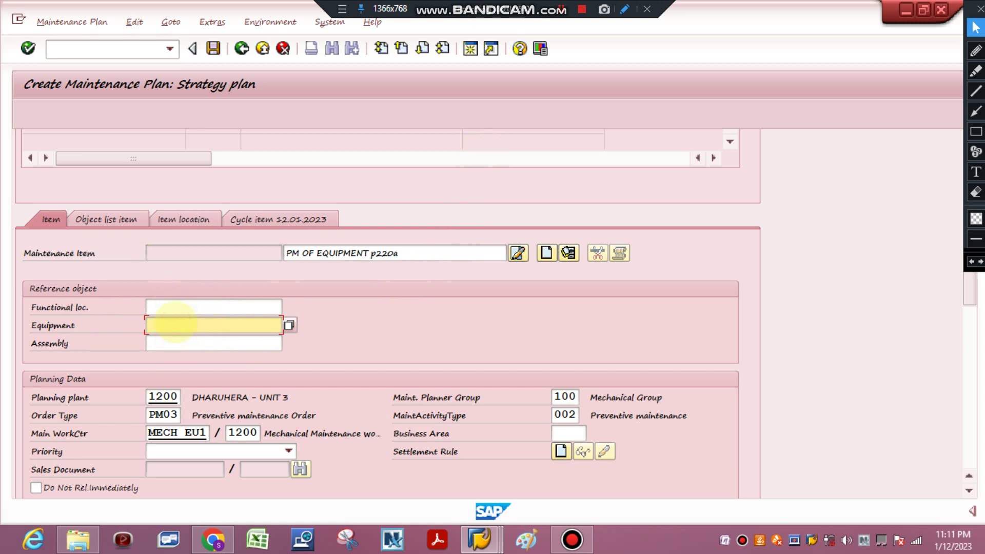
text(p220a)
key(Return)
click(297, 319)
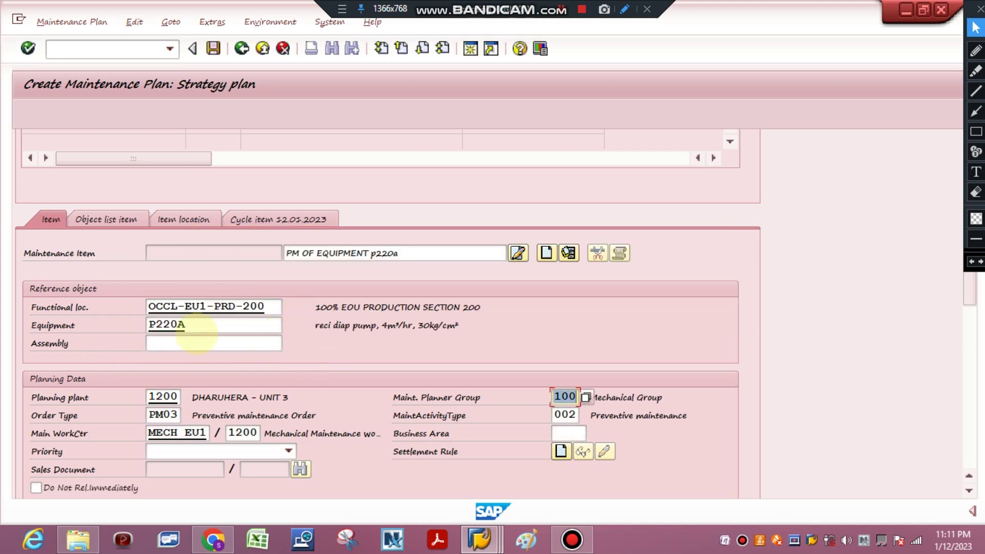
double_click(202, 326)
Step: Set the maintenance item's priority to 2-High in the planning data
scroll(60, 334, down, 3)
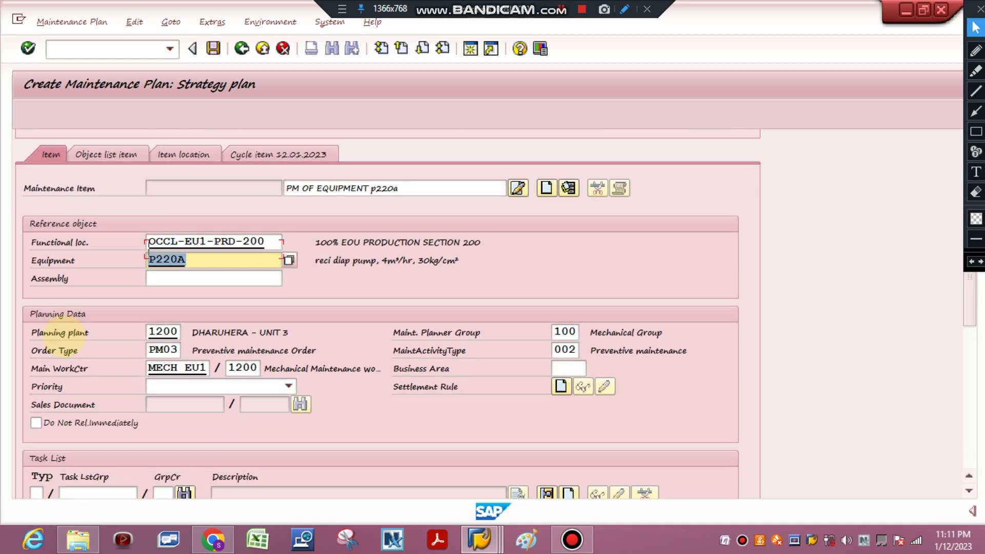
click(246, 301)
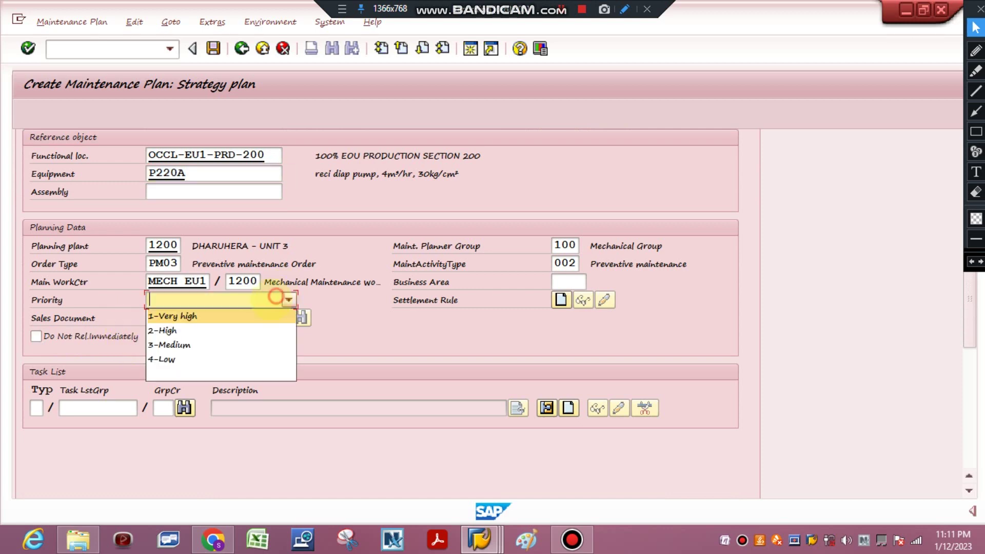
click(189, 328)
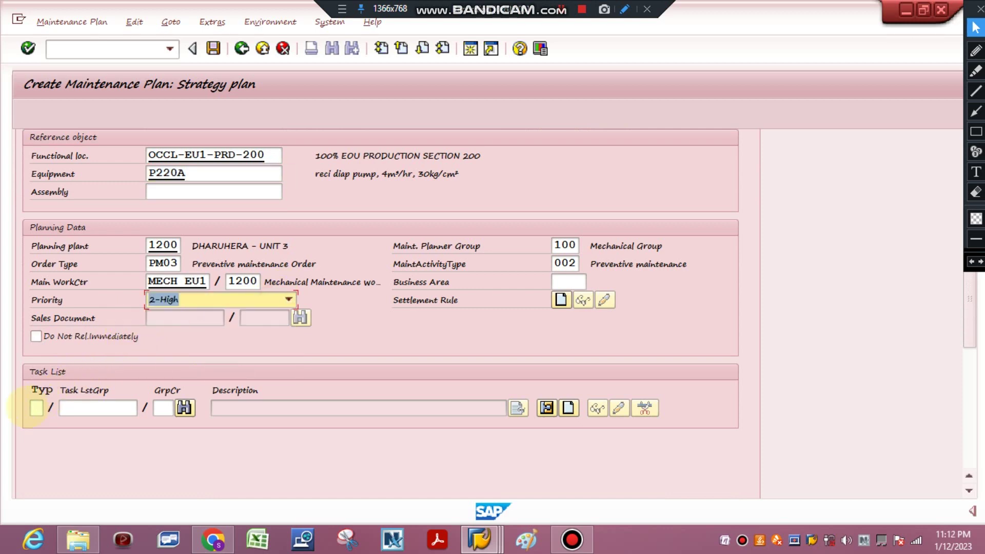
Step: Assign general task list type A, group 11, group counter 1 to the maintenance item
click(36, 408)
click(37, 423)
click(77, 408)
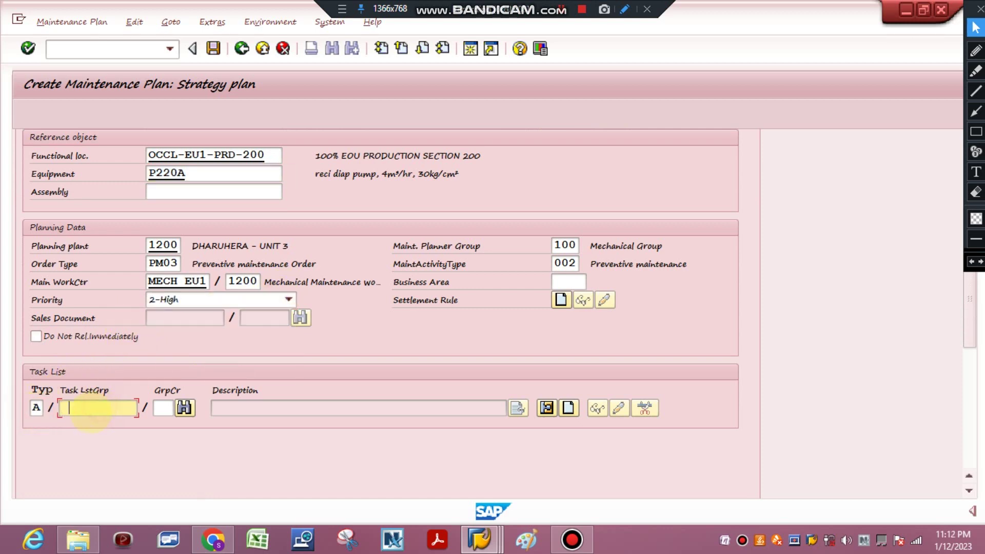
text(11)
click(163, 408)
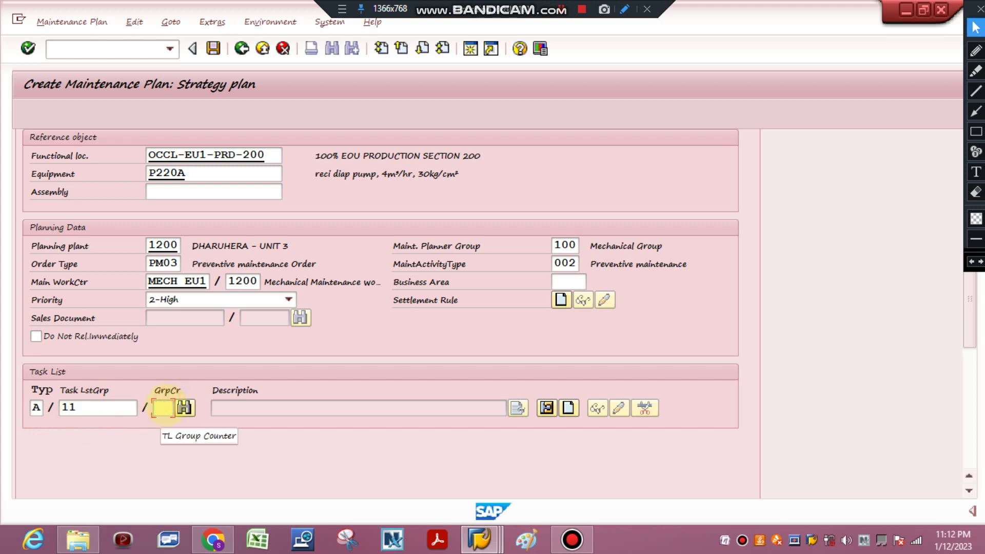
text(1)
key(Return)
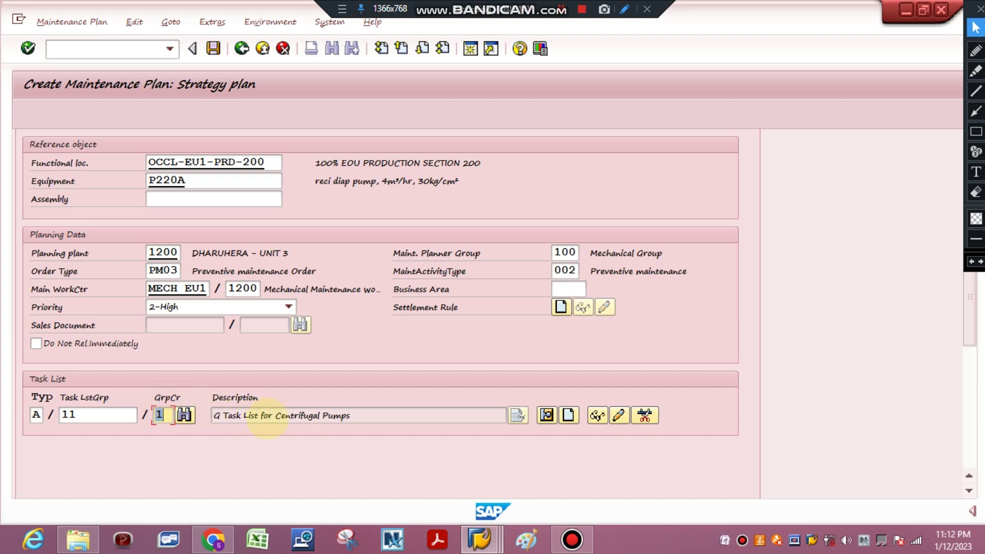
Step: Compare the assigned task list's description with the reference equipment, and review the planning data and the plan's cycles
drag(359, 415, 275, 415)
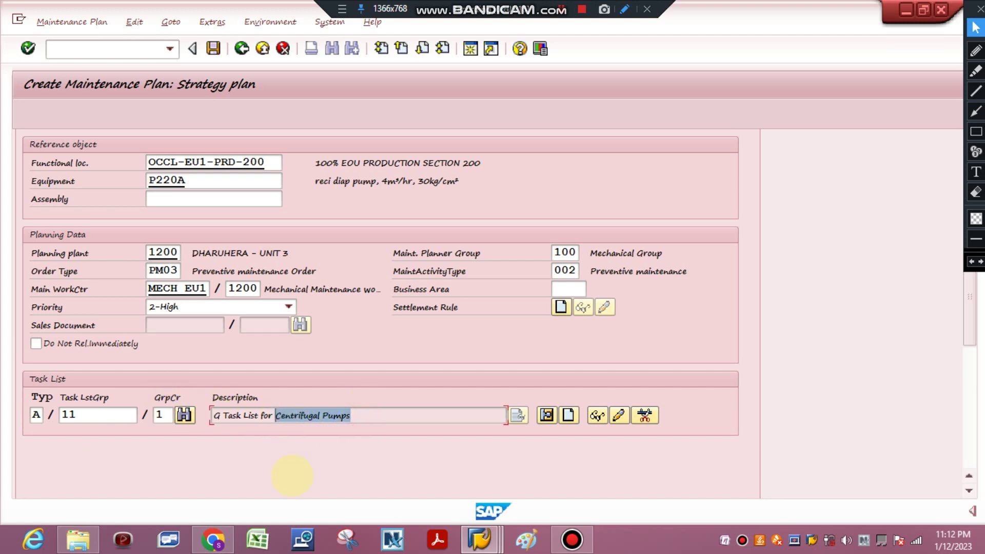
scroll(302, 411, up, 3)
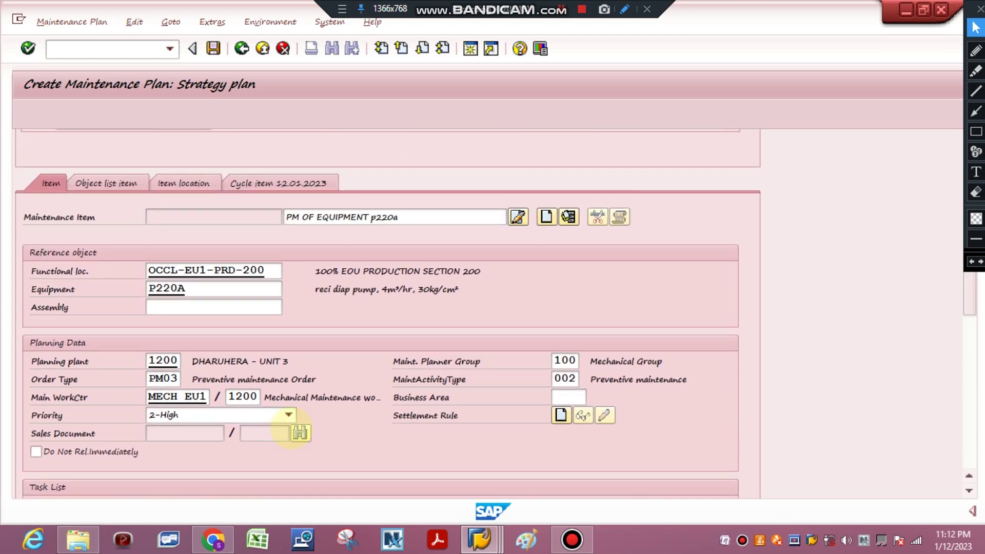
scroll(291, 432, up, 5)
scroll(288, 439, down, 2)
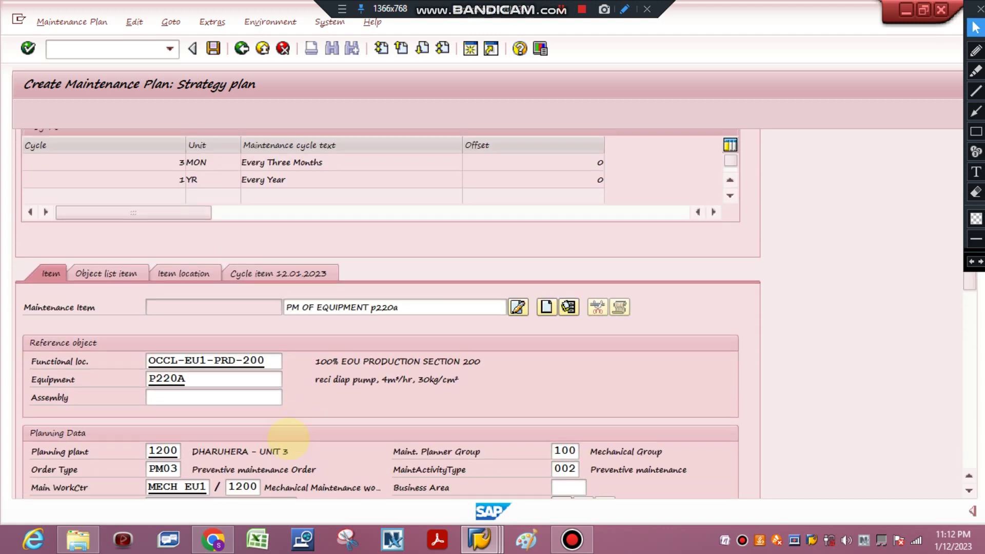
scroll(287, 436, down, 4)
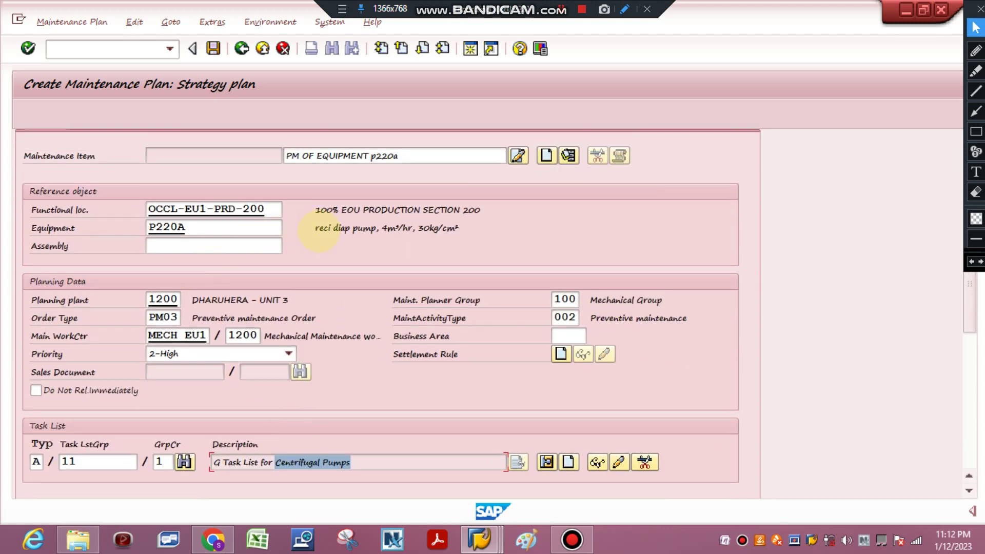
scroll(272, 303, down, 4)
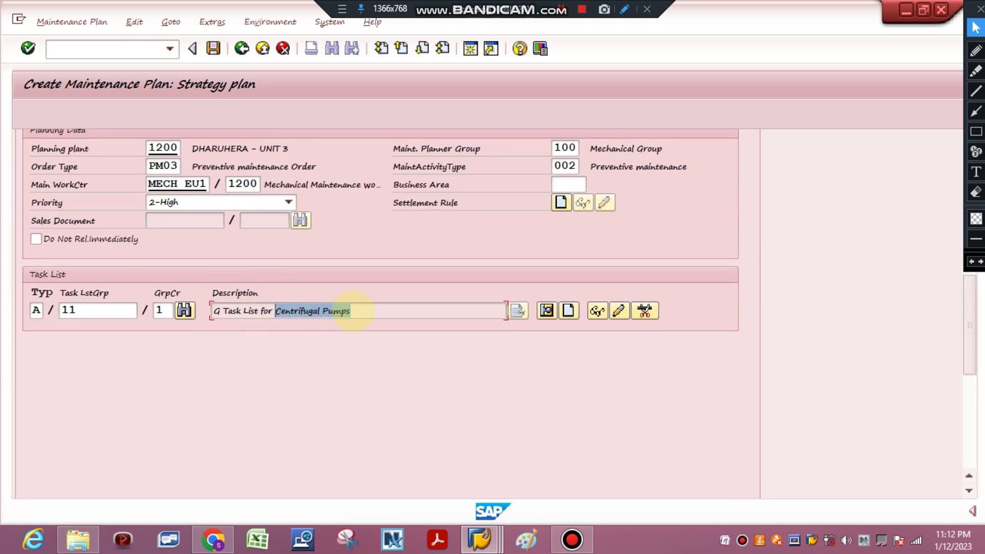
scroll(154, 318, up, 6)
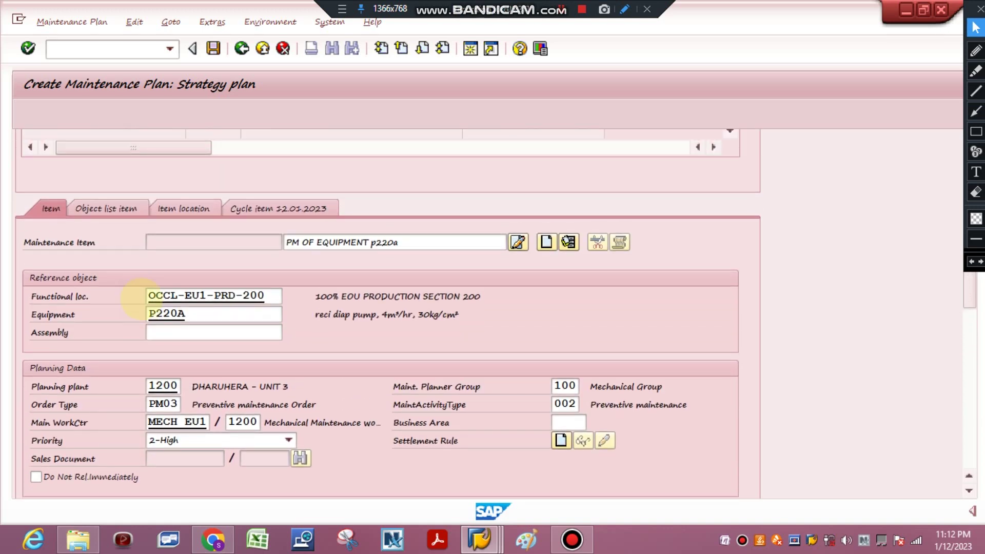
scroll(141, 299, up, 4)
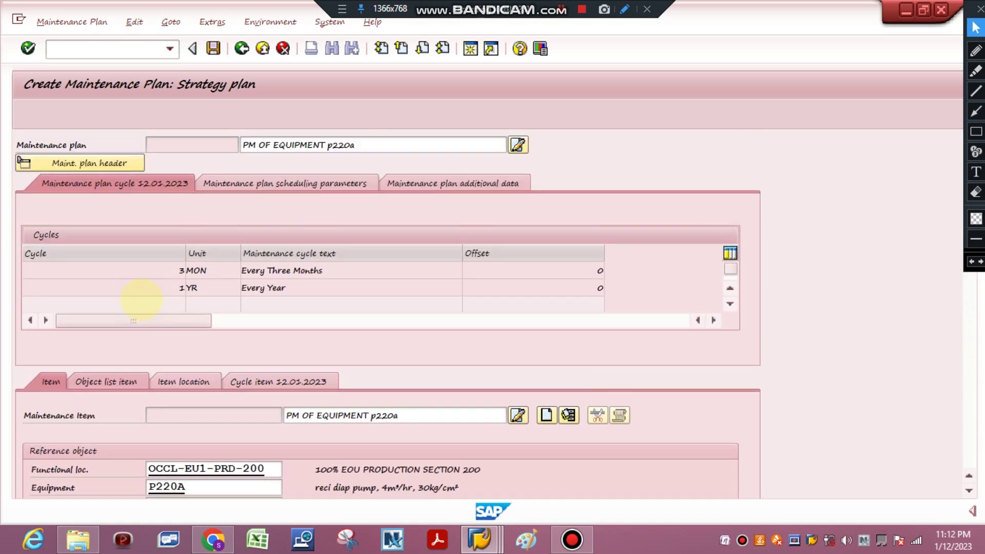
scroll(141, 299, down, 7)
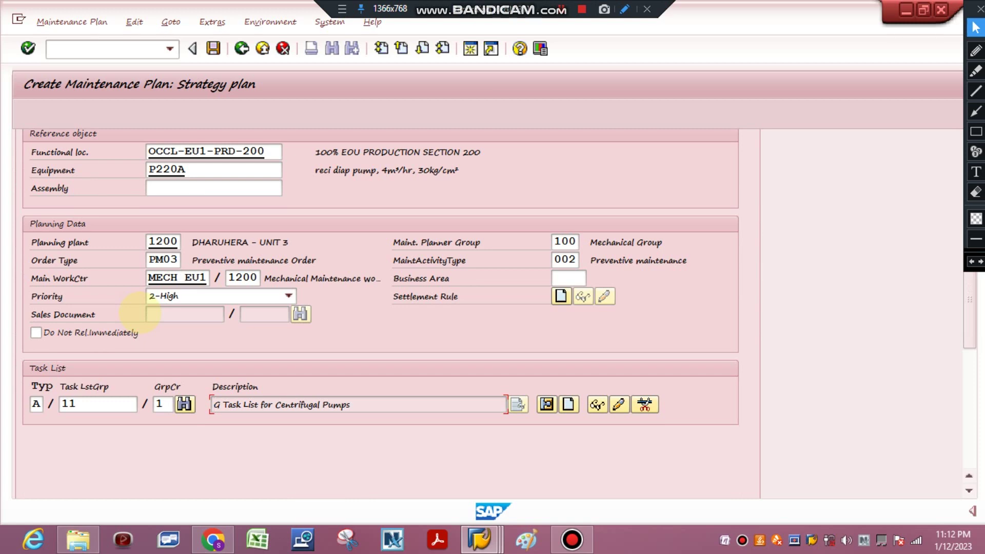
scroll(140, 312, up, 1)
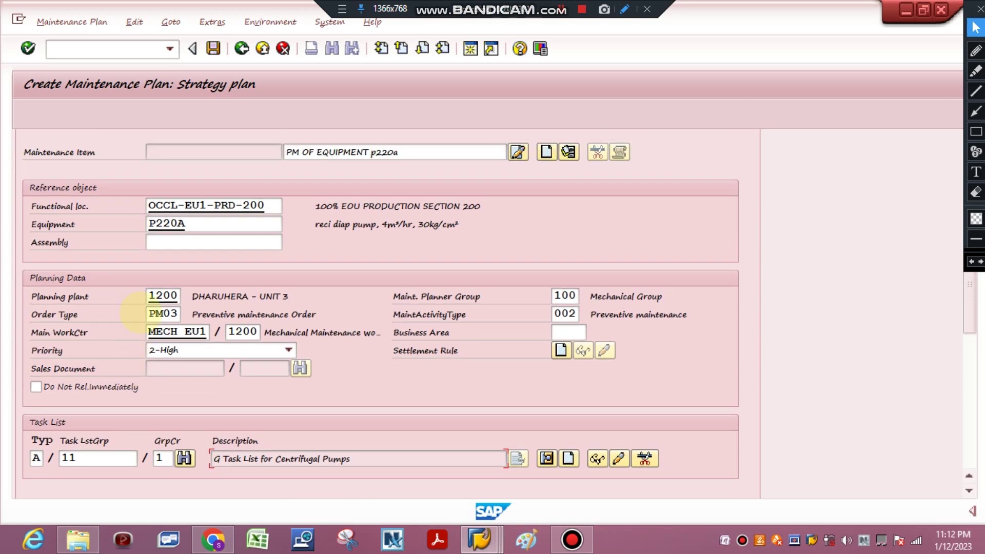
Step: Open the task list selection, clear the functional location and equipment criteria, and run the selection
click(113, 460)
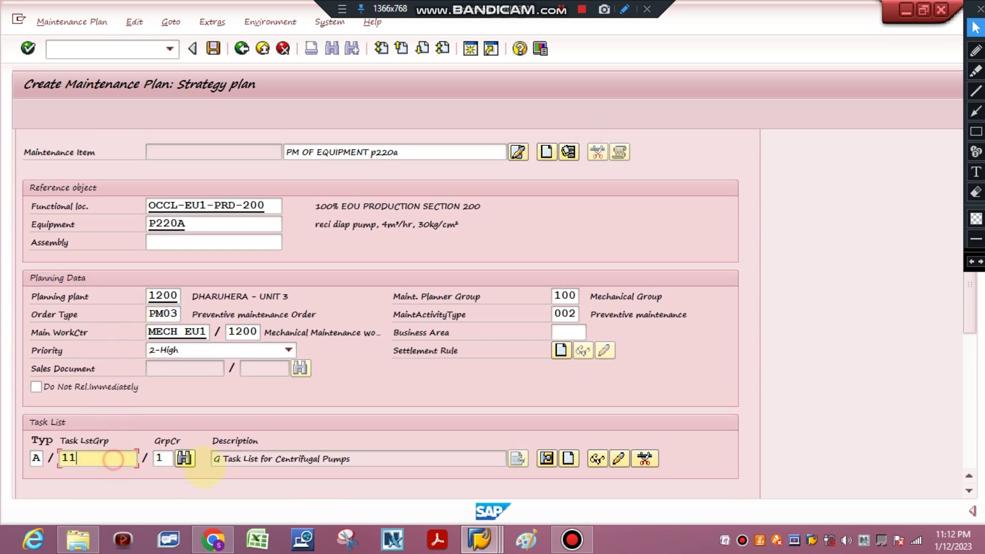
click(185, 458)
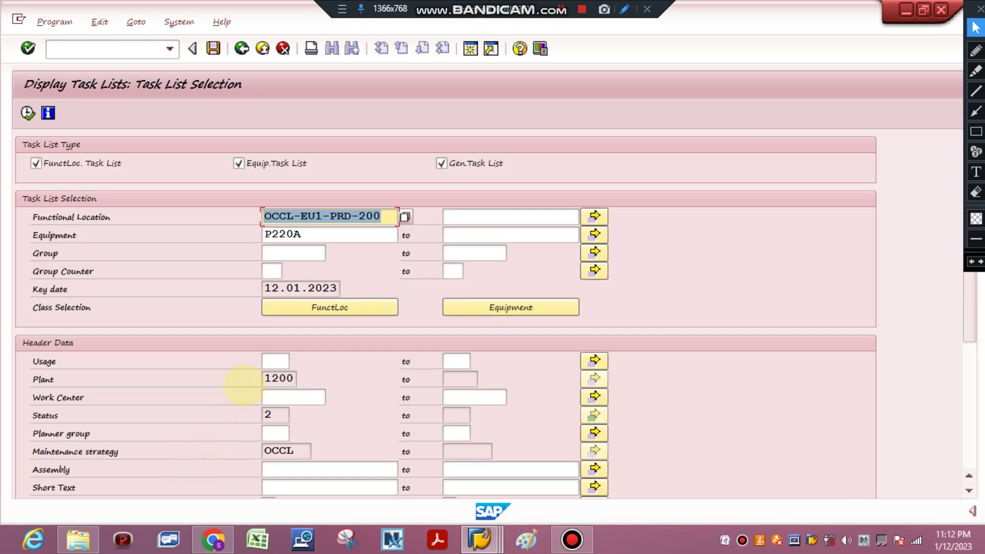
double_click(308, 235)
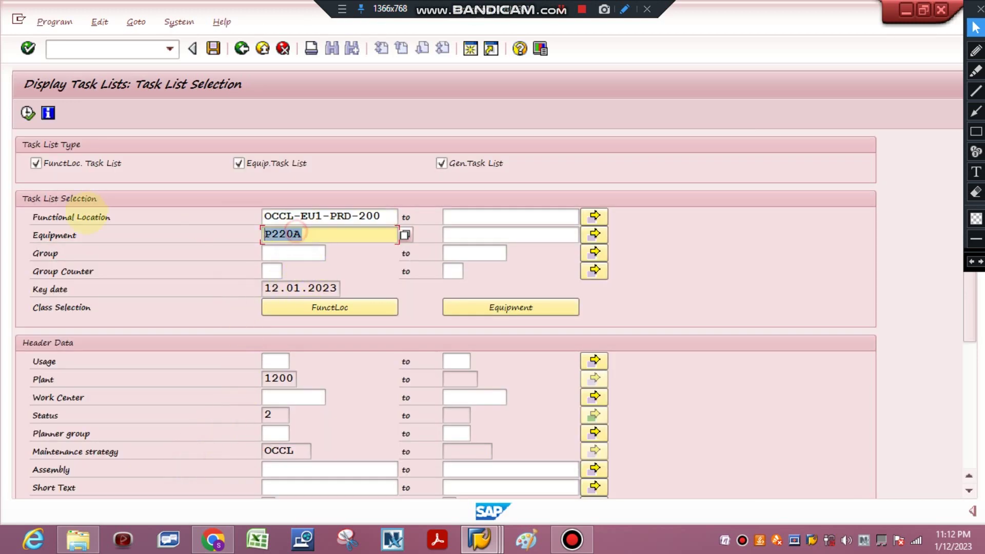
key(Delete)
drag(379, 216, 132, 205)
key(Delete)
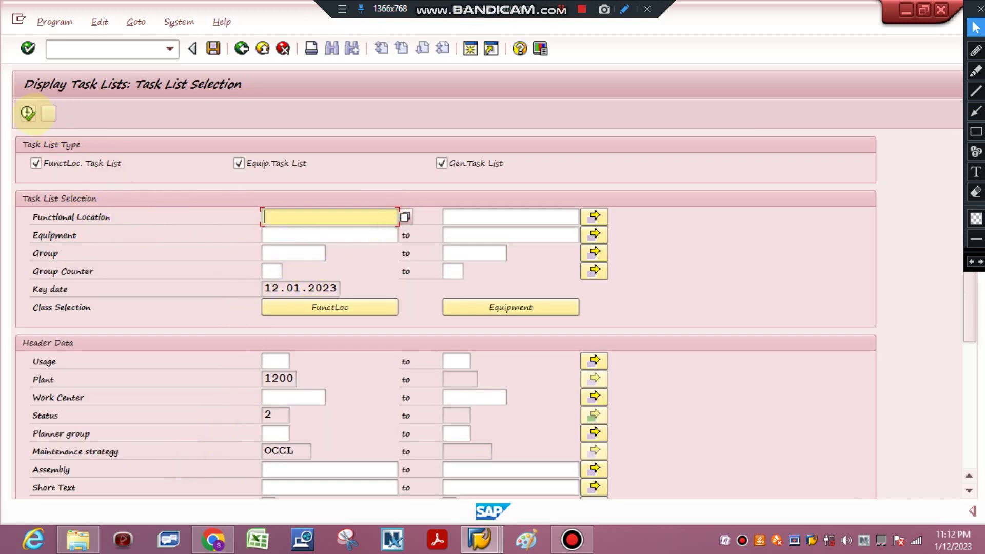
click(28, 113)
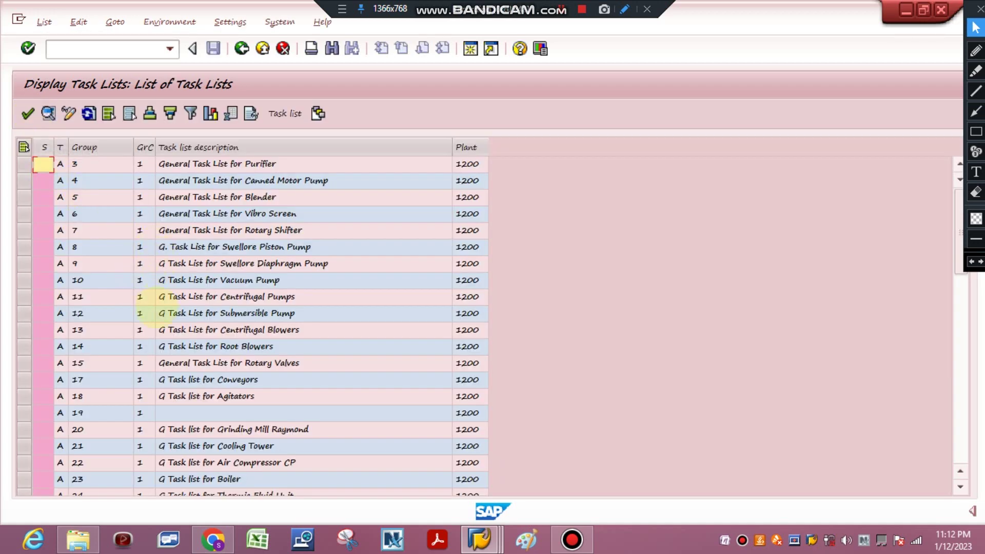
Step: Search the list of task lists for DIAPHRAGM and assign group 9, G Task List for Swellore Diaphragm Pump, to the item
scroll(139, 308, down, 2)
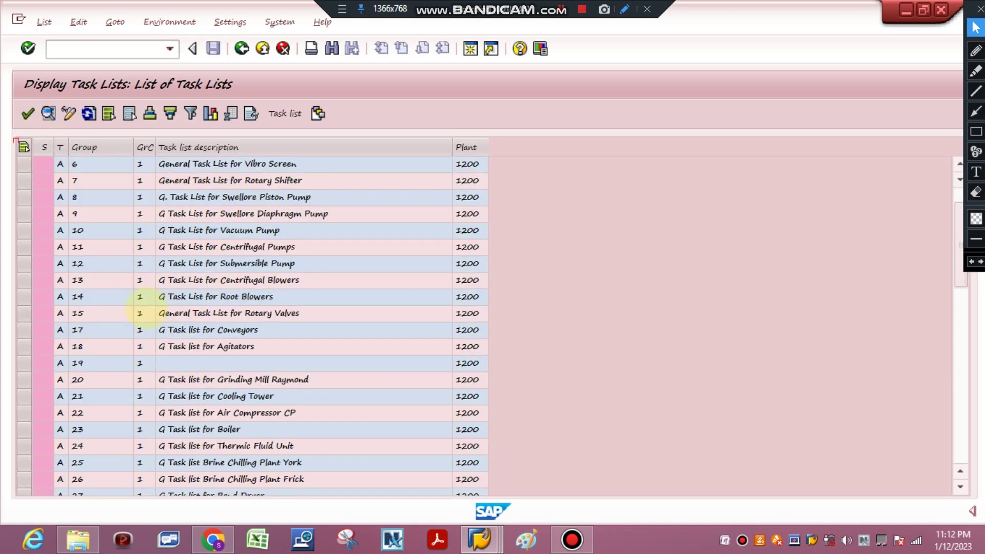
scroll(140, 308, up, 2)
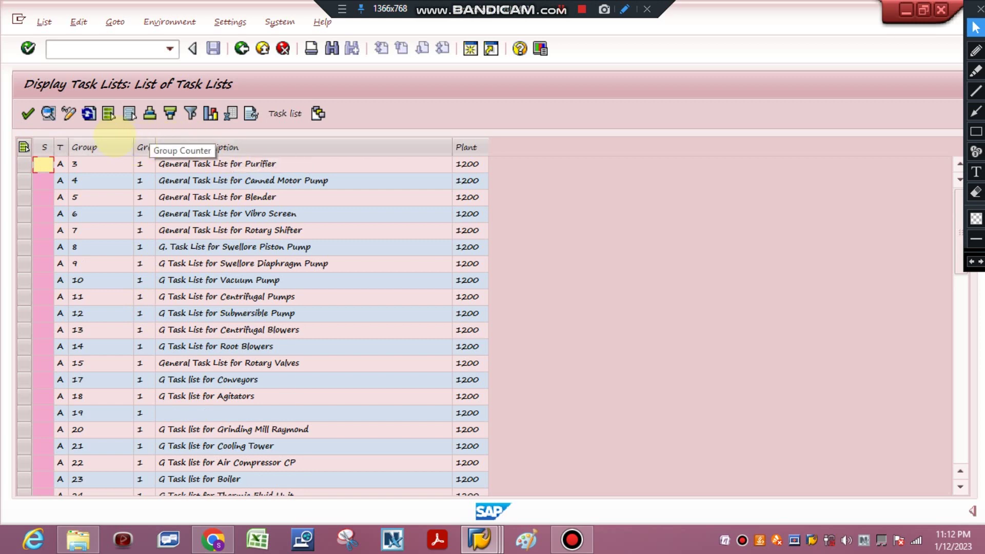
key(ctrl+f)
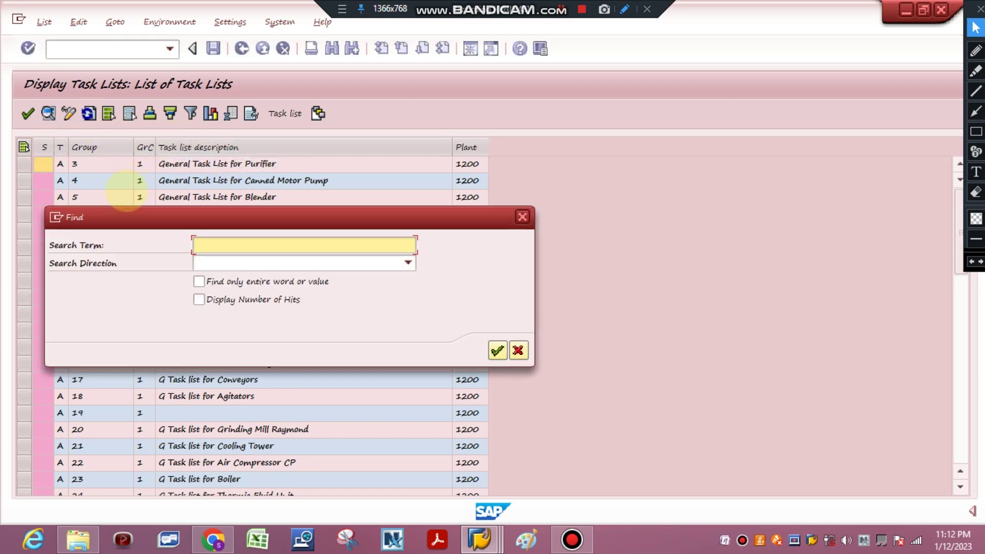
text(DIAPHRAGM)
key(Return)
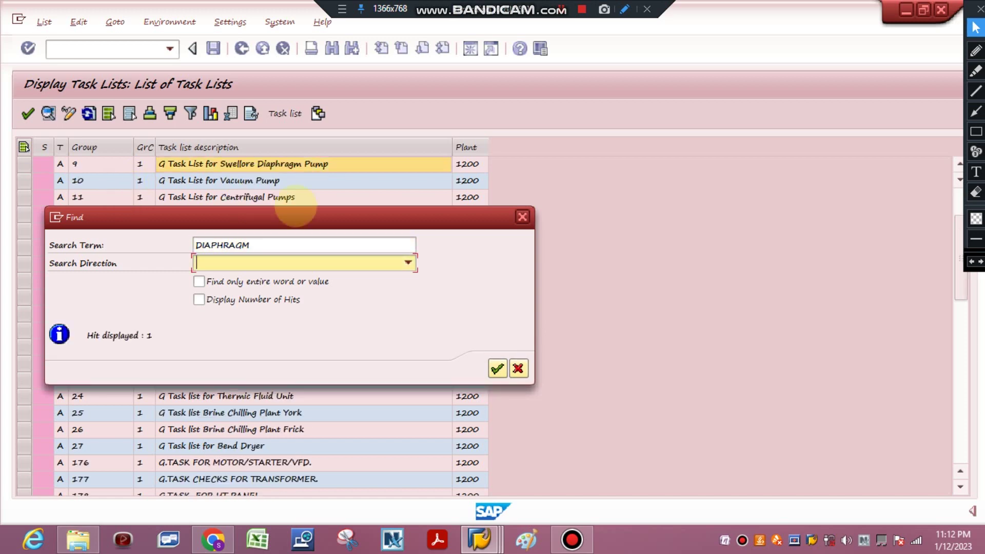
click(522, 217)
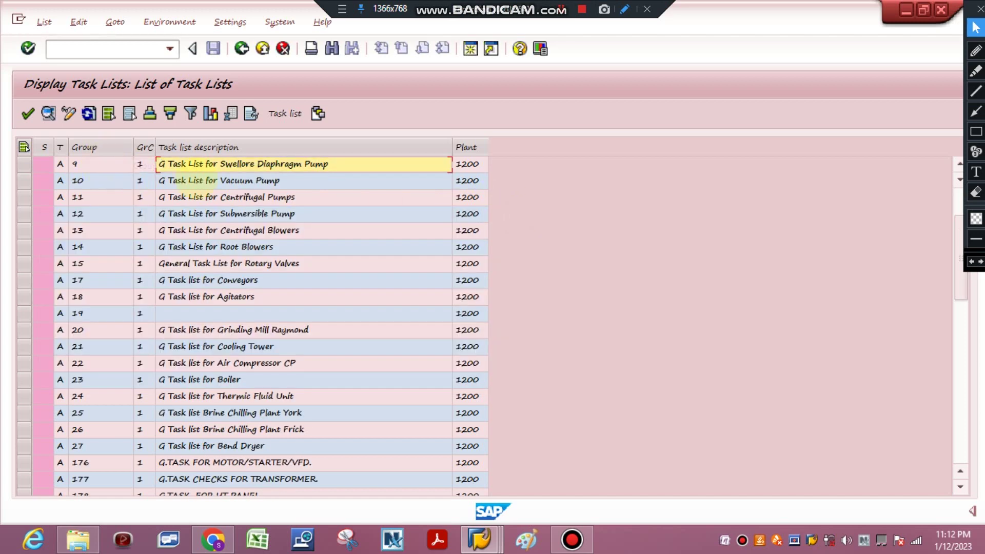
double_click(99, 164)
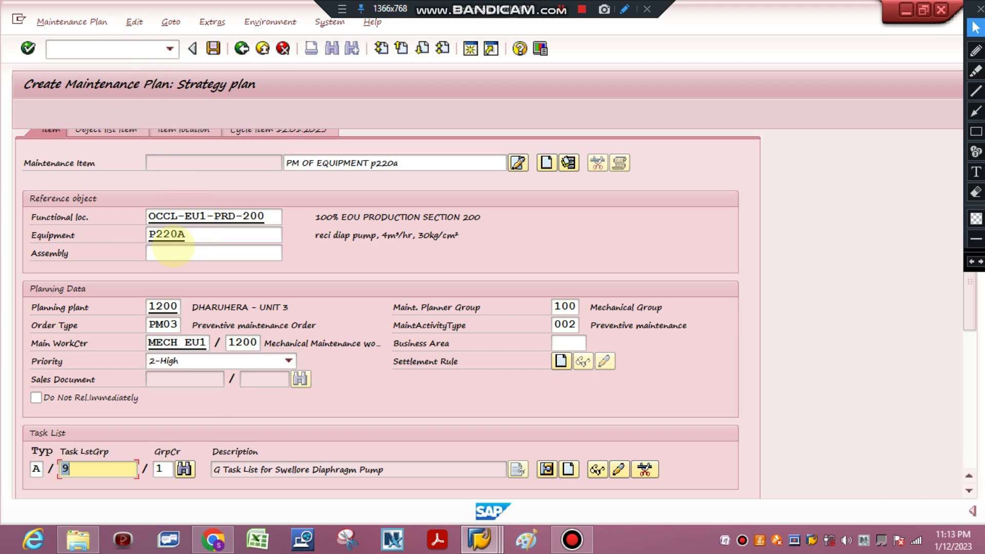
Step: Set the strategy plan's call horizon to 100 % and its scheduling period to 1 YR
scroll(171, 248, up, 3)
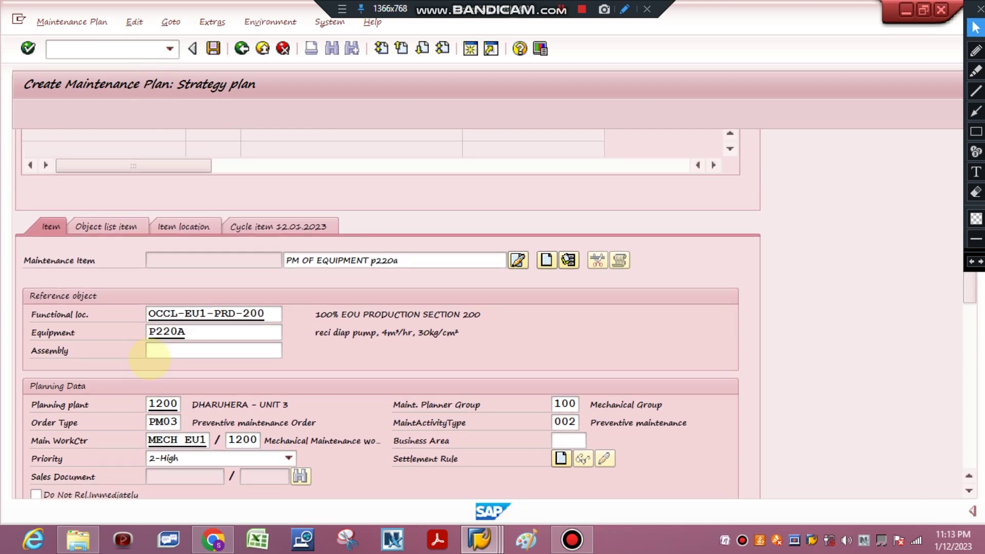
scroll(163, 353, up, 2)
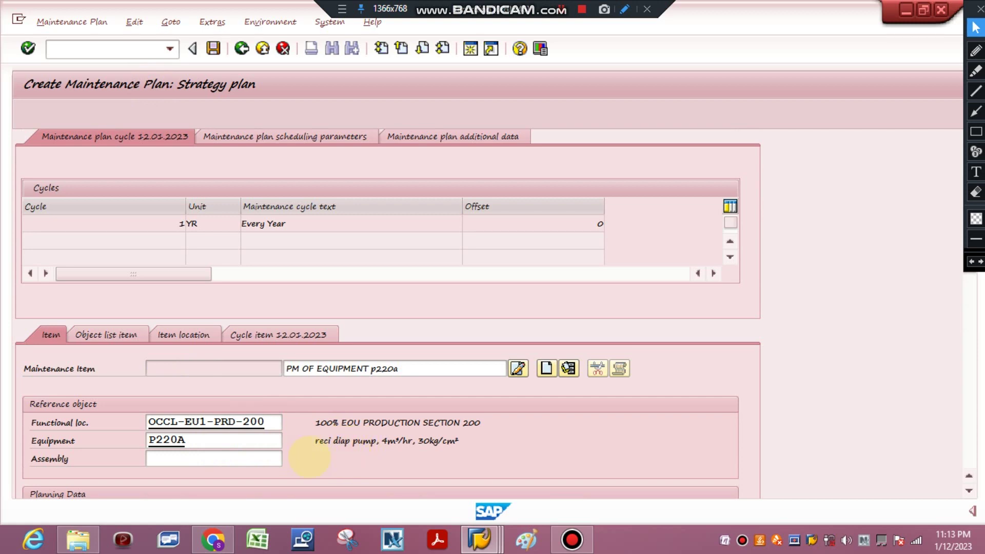
scroll(187, 410, up, 1)
scroll(277, 190, down, 5)
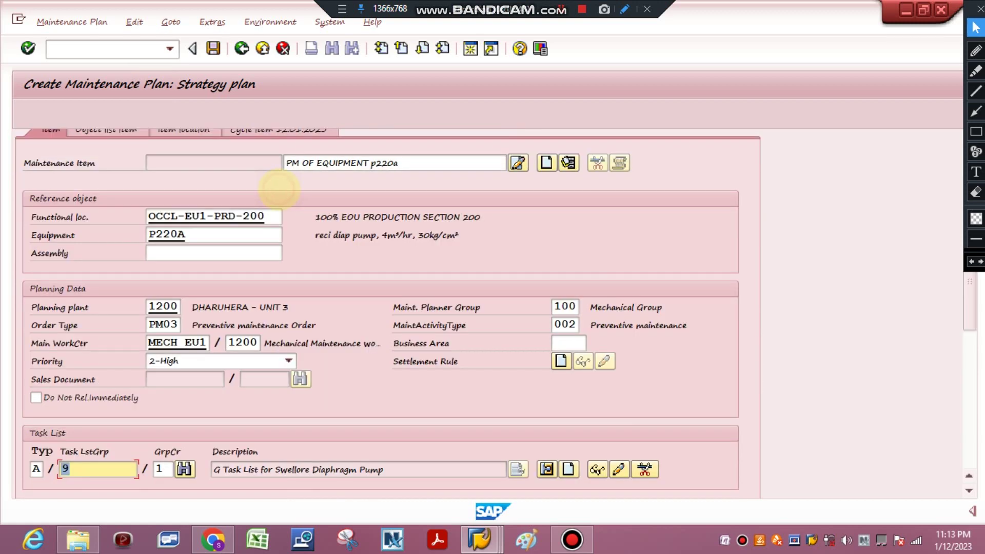
scroll(248, 238, up, 3)
scroll(249, 242, up, 1)
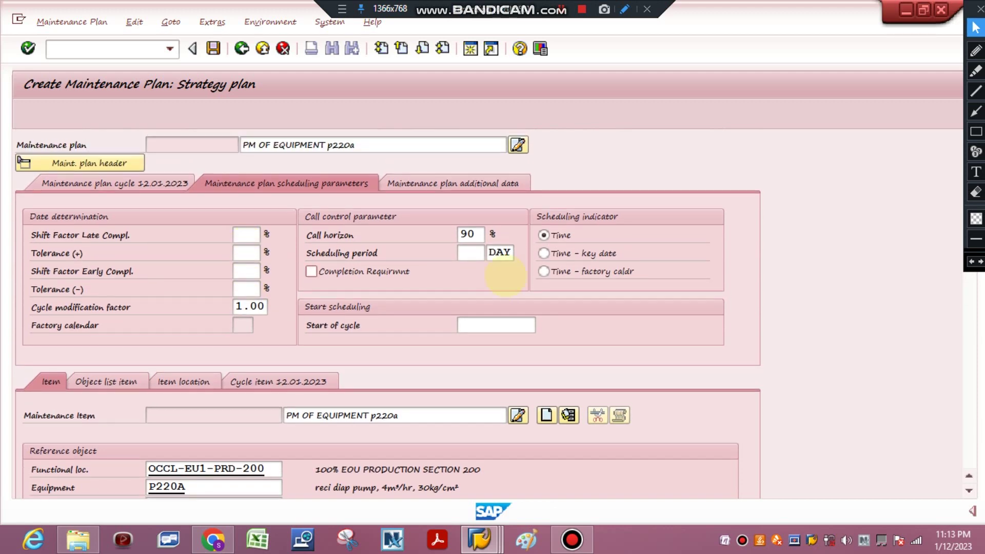
drag(481, 235, 429, 248)
text(100)
click(470, 253)
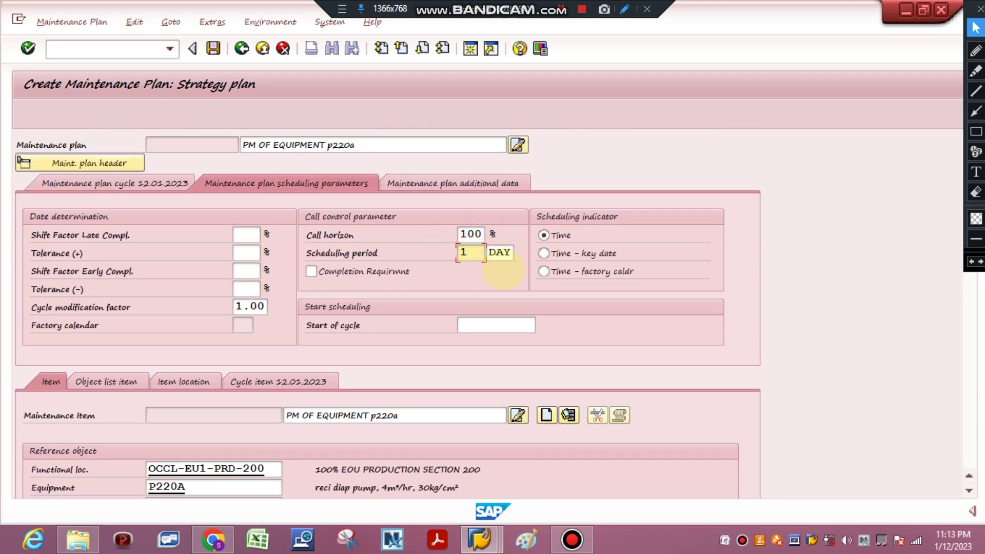
double_click(499, 253)
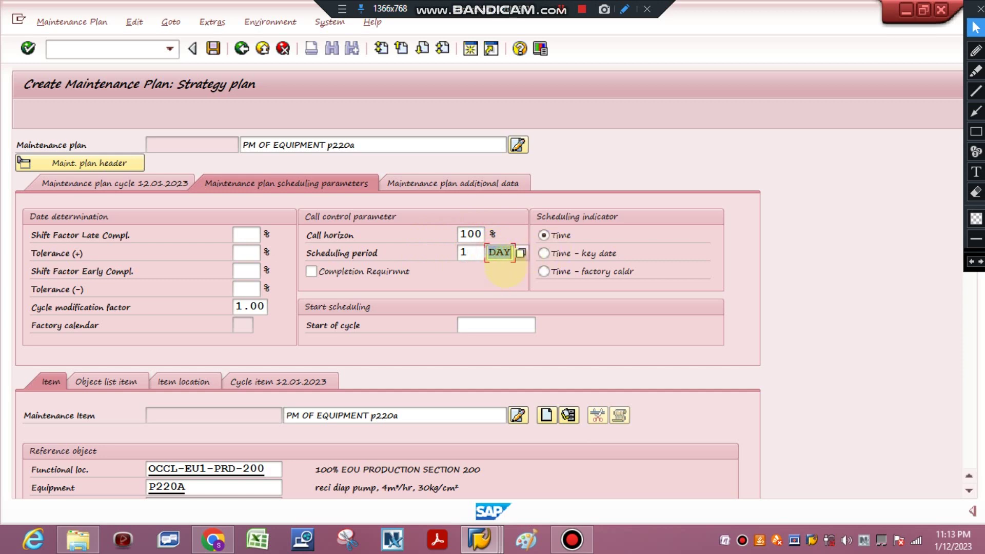
text(YR)
key(BackSpace)
key(BackSpace)
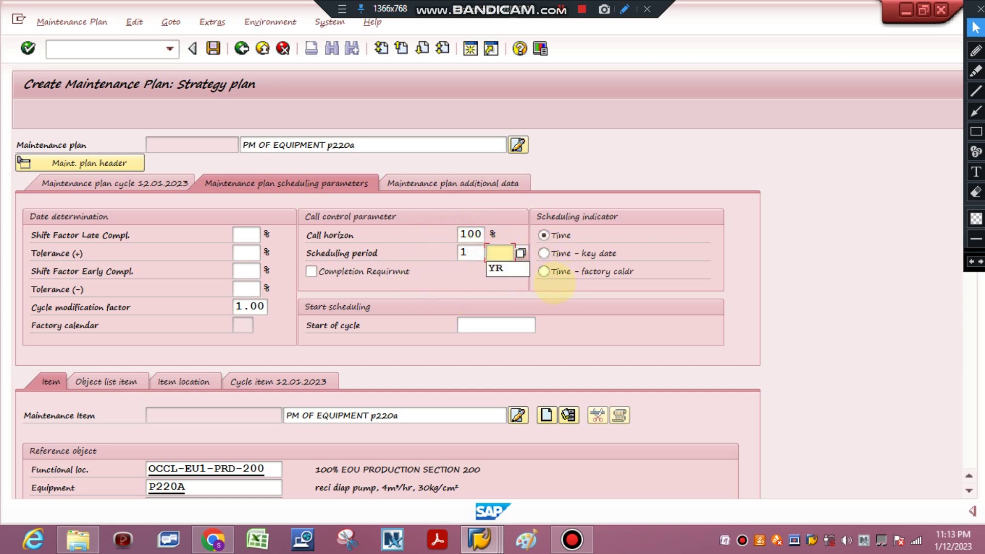
click(495, 268)
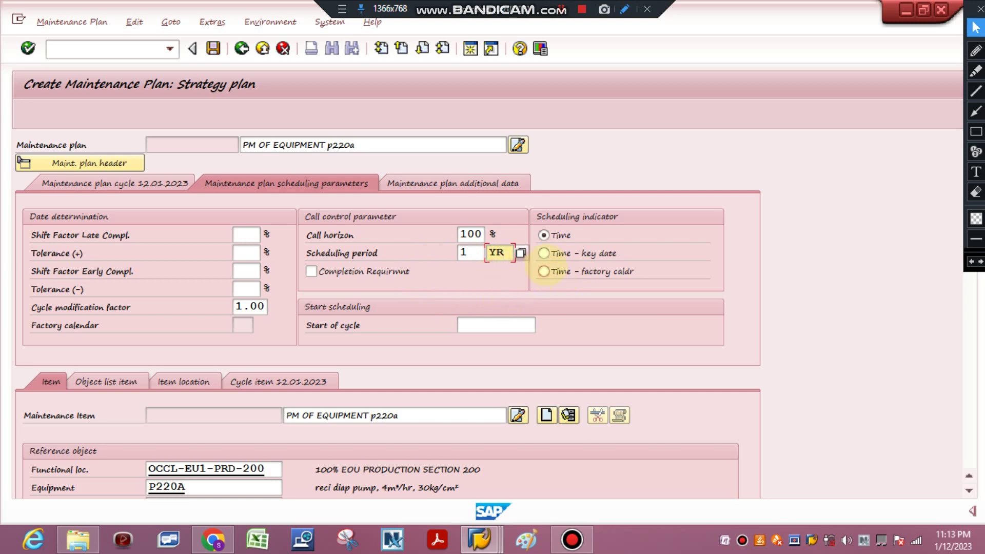
Step: Set the scheduling indicator to Time - key date and the start of cycle to 12.01.2023
click(543, 253)
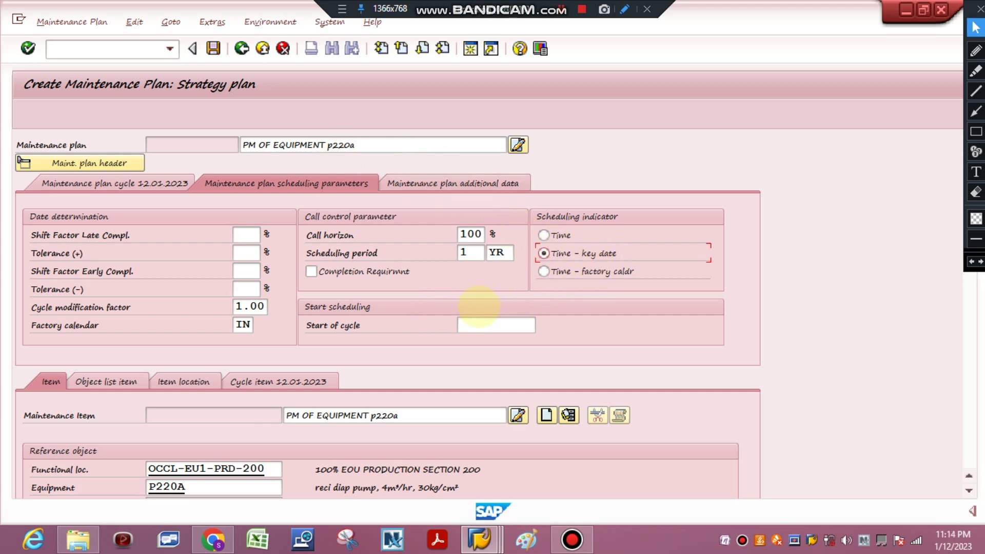
click(477, 323)
text(15.1)
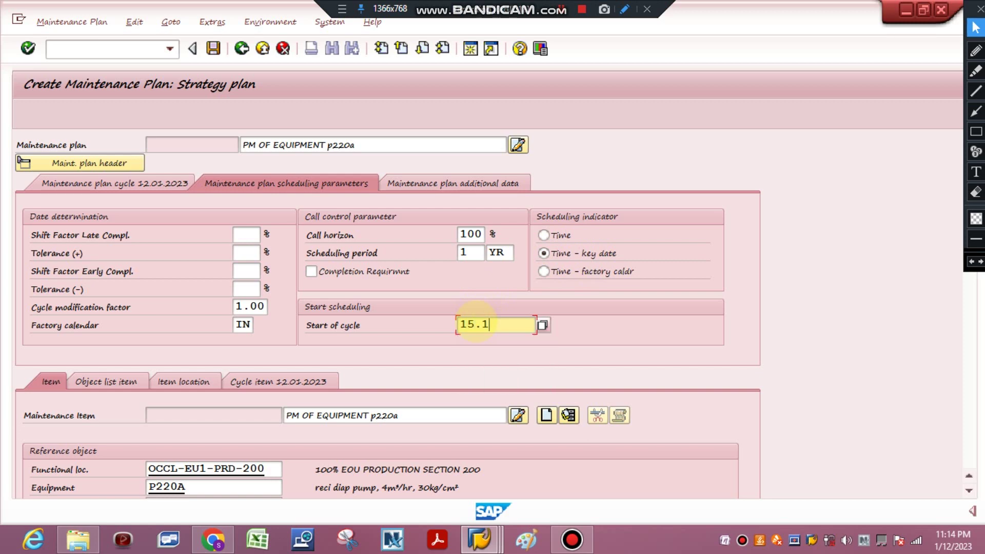
text(.0)
double_click(477, 323)
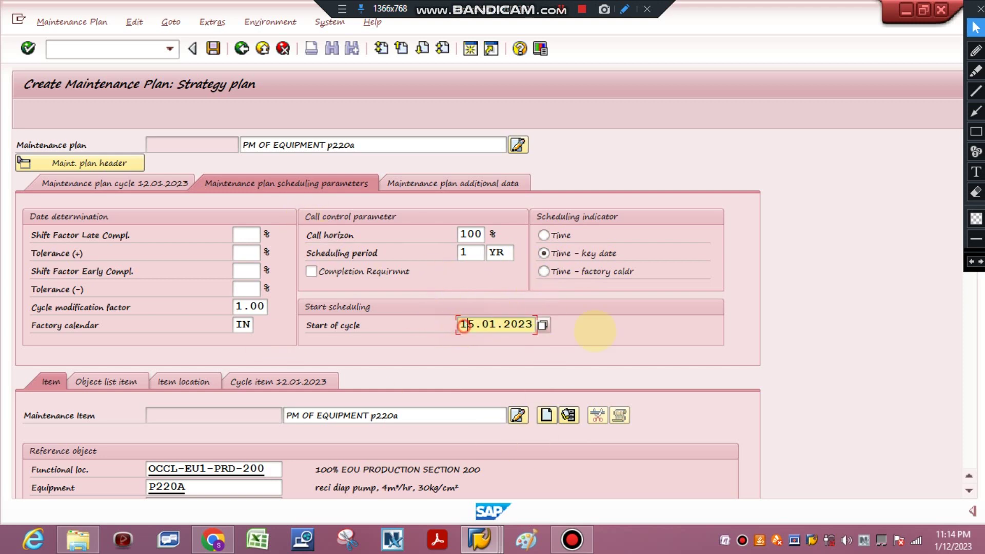
text(12)
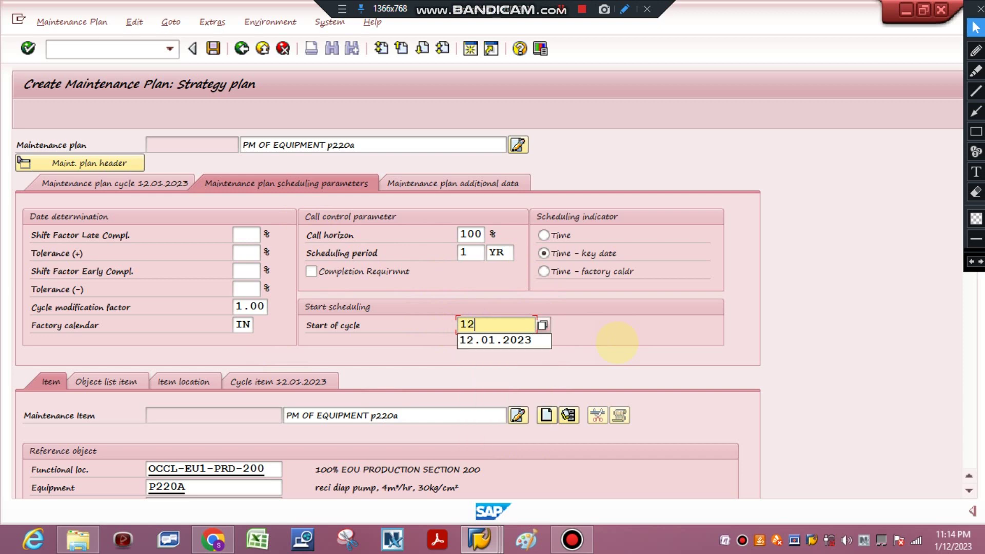
click(543, 339)
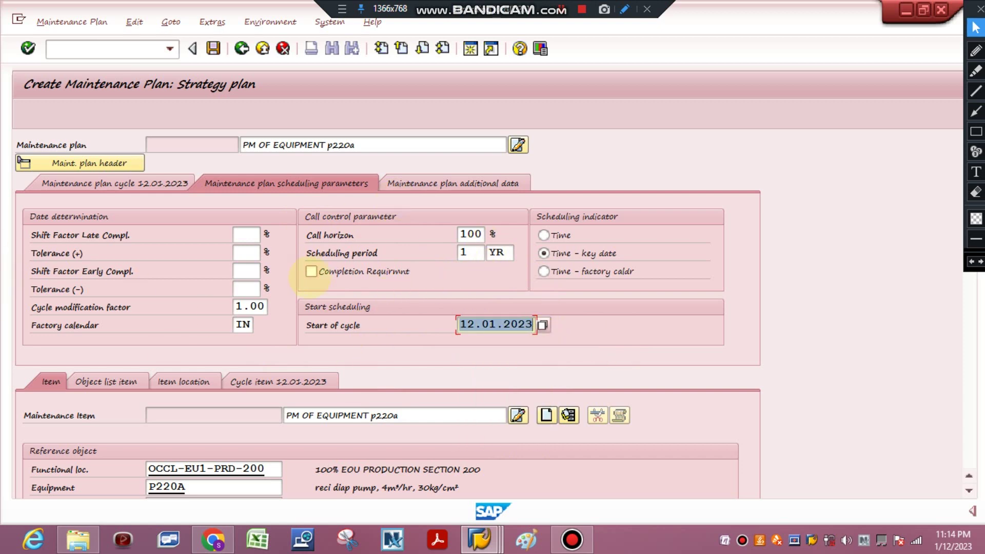
Step: Assign sort field Planning plant-Mechanical work center and authorization group 1200 in the plan's additional data, and save the maintenance plan
click(402, 183)
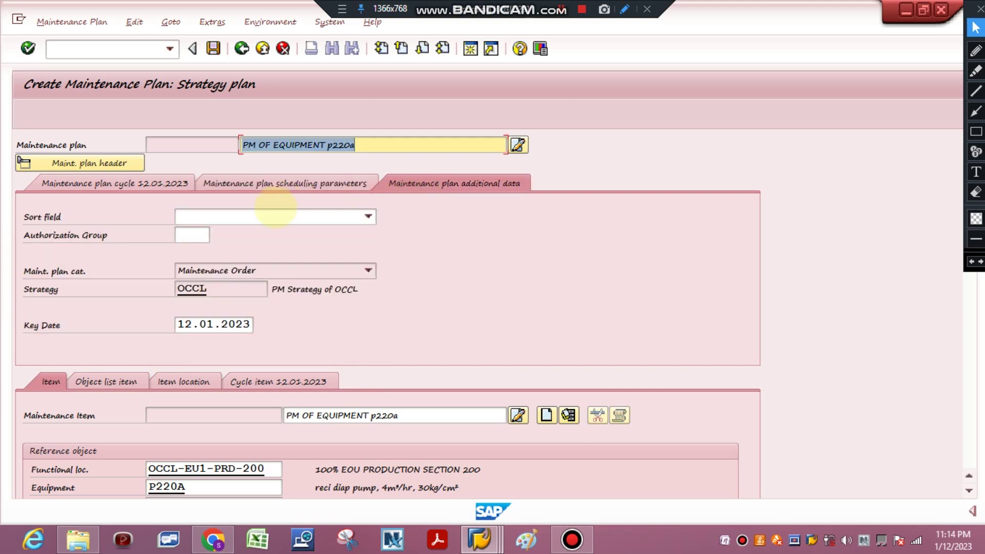
click(290, 216)
click(225, 247)
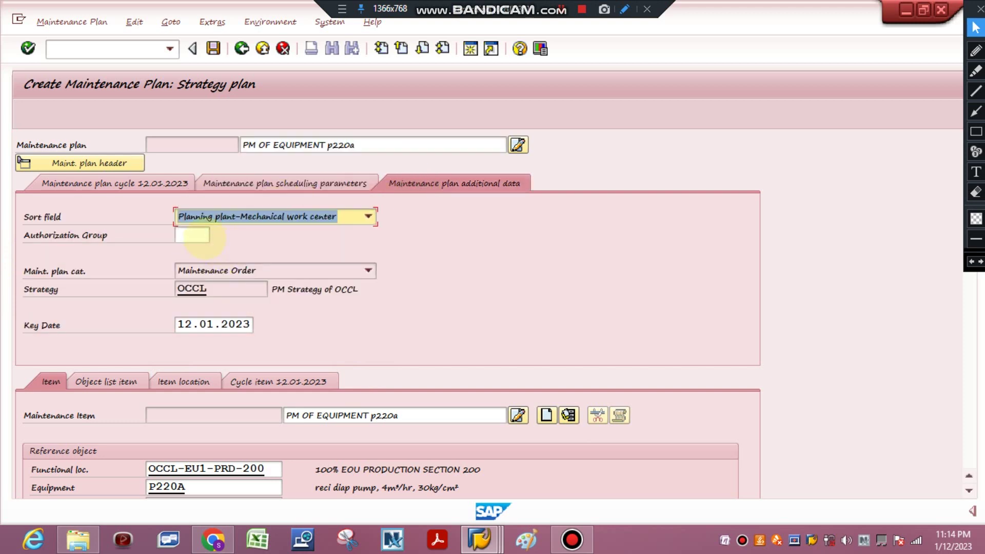
click(194, 236)
click(216, 235)
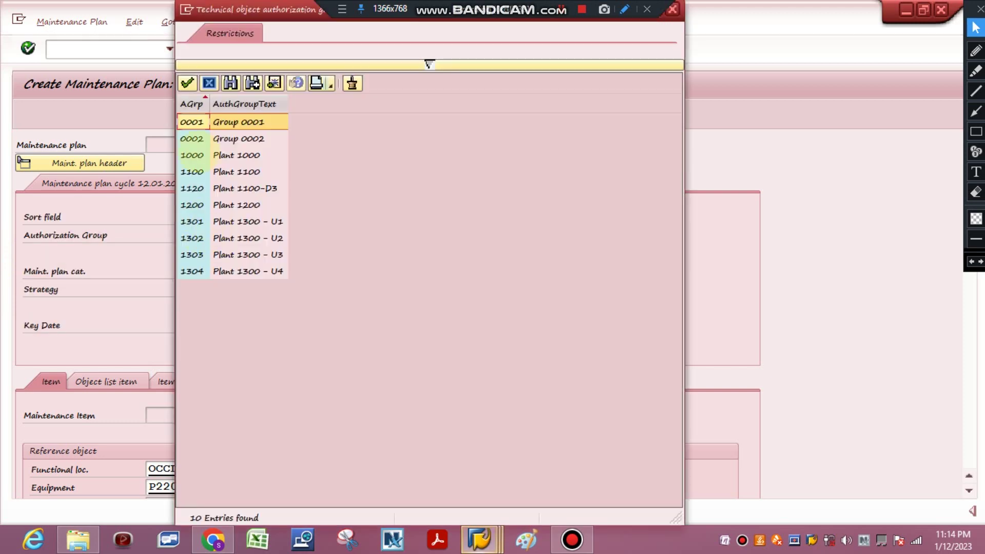
double_click(192, 204)
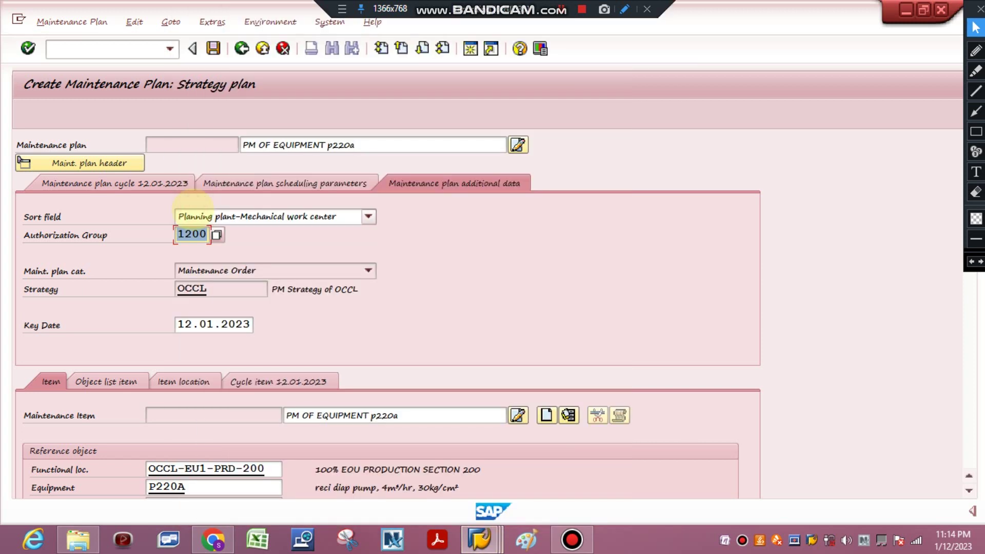
scroll(226, 246, down, 3)
scroll(138, 235, up, 3)
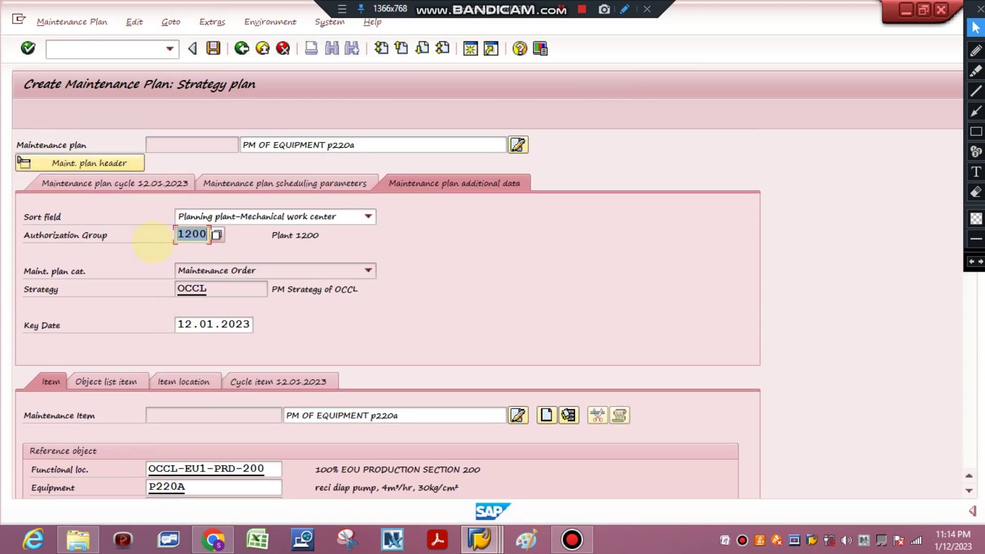
click(213, 48)
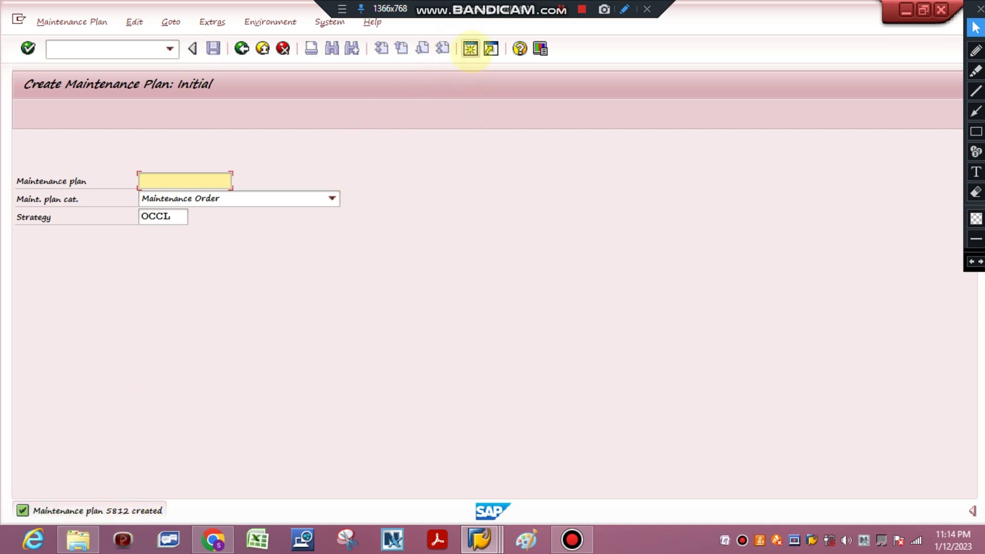
Step: Start the maintenance plan display transaction IP03 in a new session
click(470, 49)
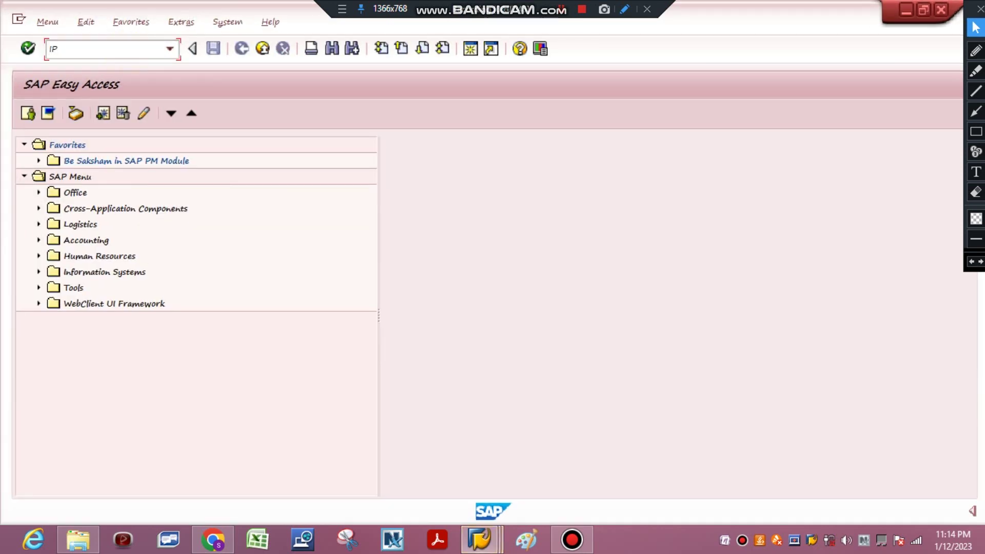
text(IP03)
key(Return)
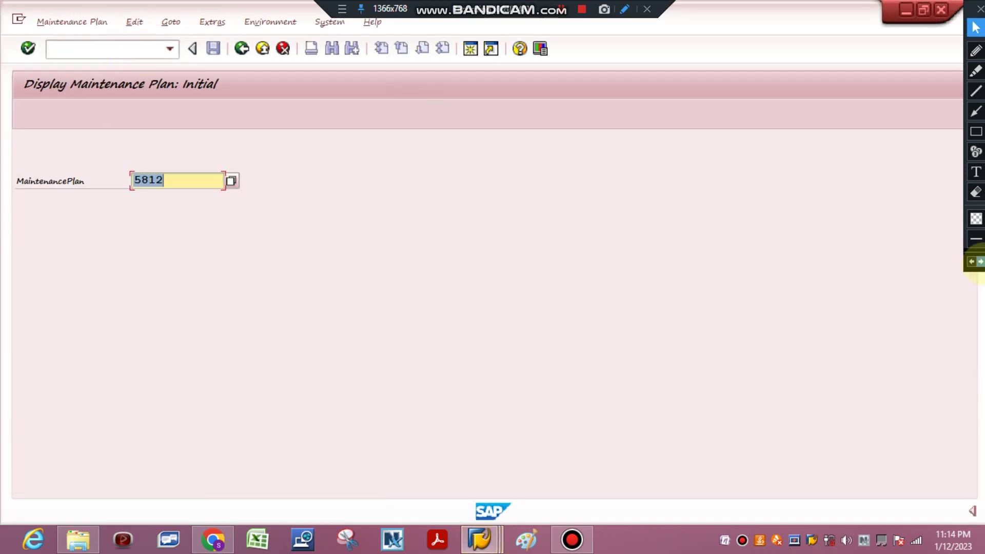
click(976, 152)
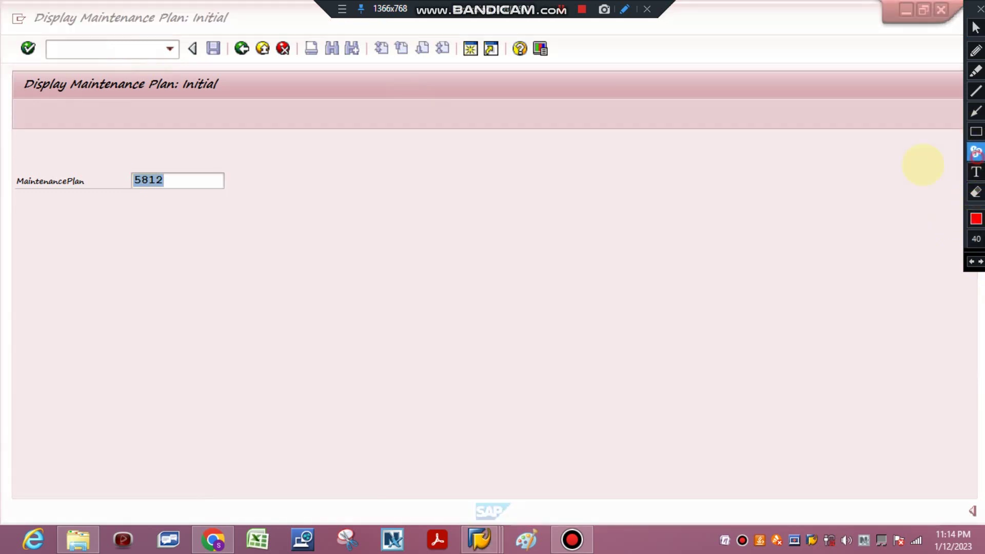
click(637, 207)
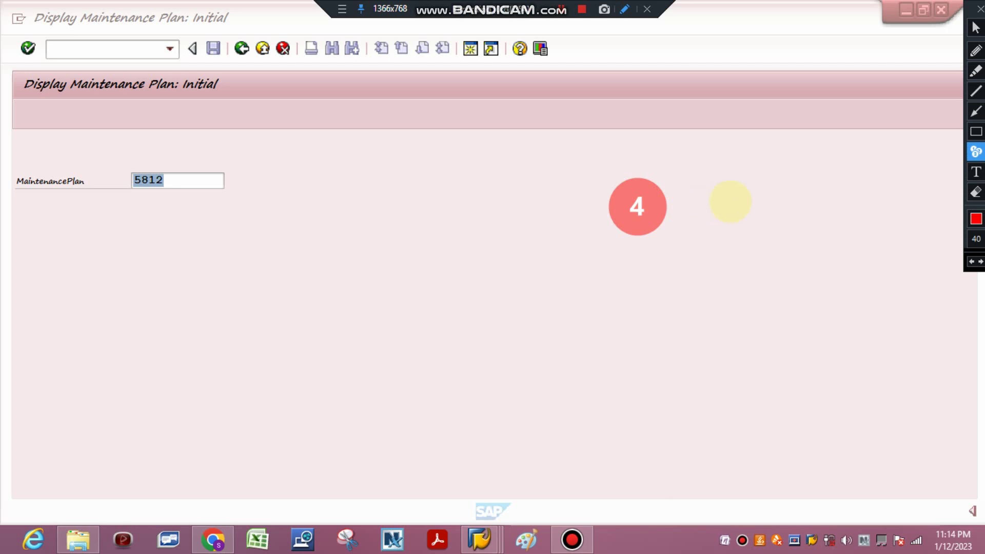
click(640, 264)
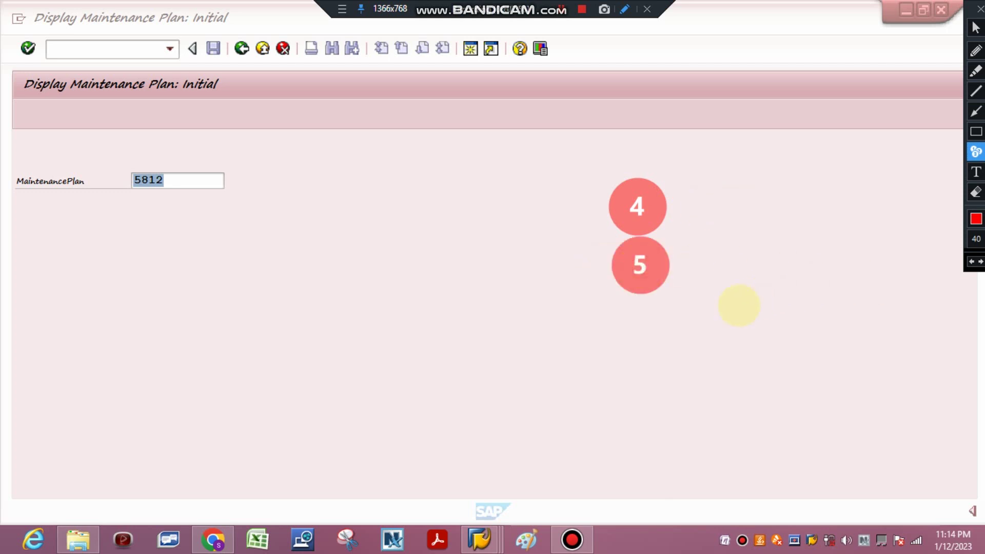
click(638, 320)
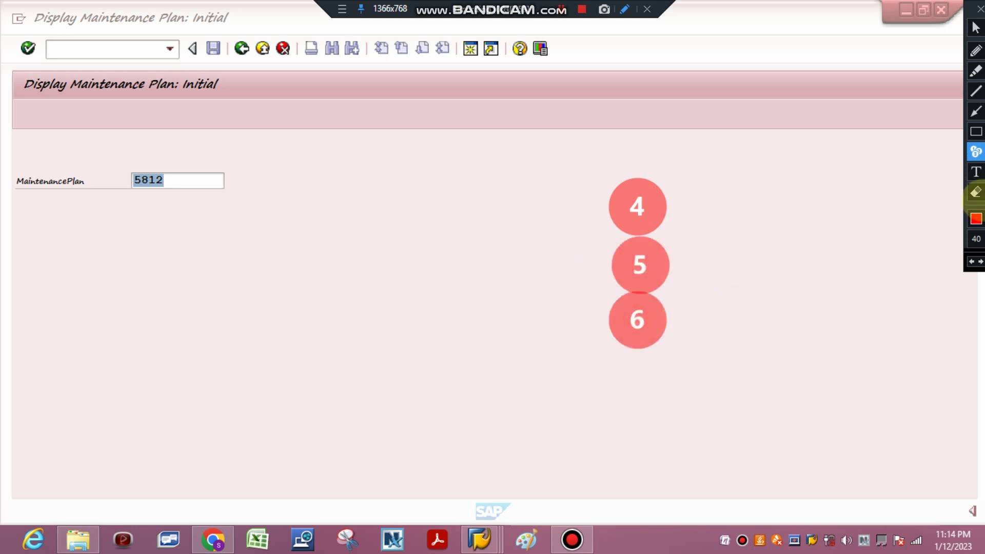
click(976, 193)
click(595, 151)
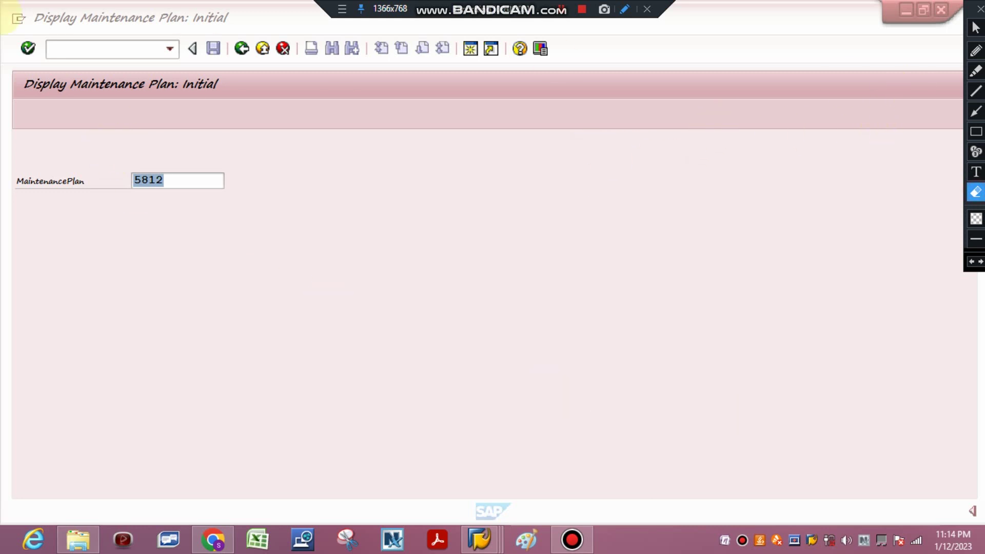
click(977, 27)
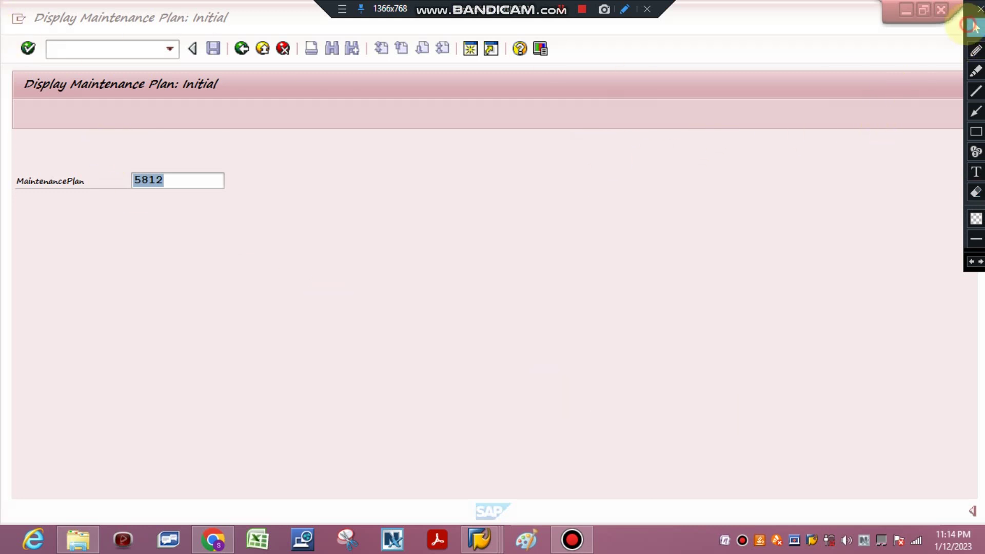
Step: Display maintenance plan 5812 and open the general task list assigned to its maintenance item
key(Return)
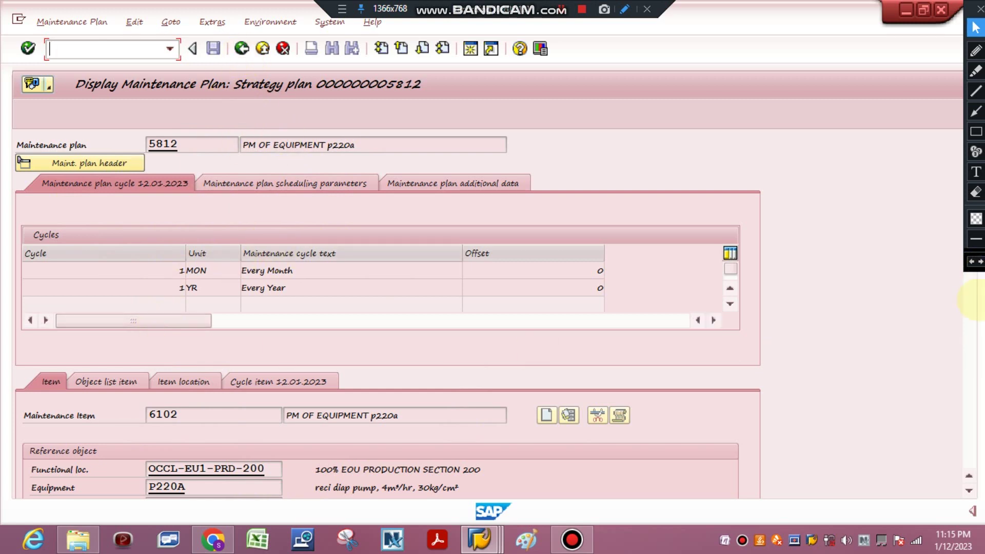
click(974, 311)
mouse_move(974, 311)
mouse_down()
mouse_move(962, 433)
mouse_move(967, 318)
mouse_up()
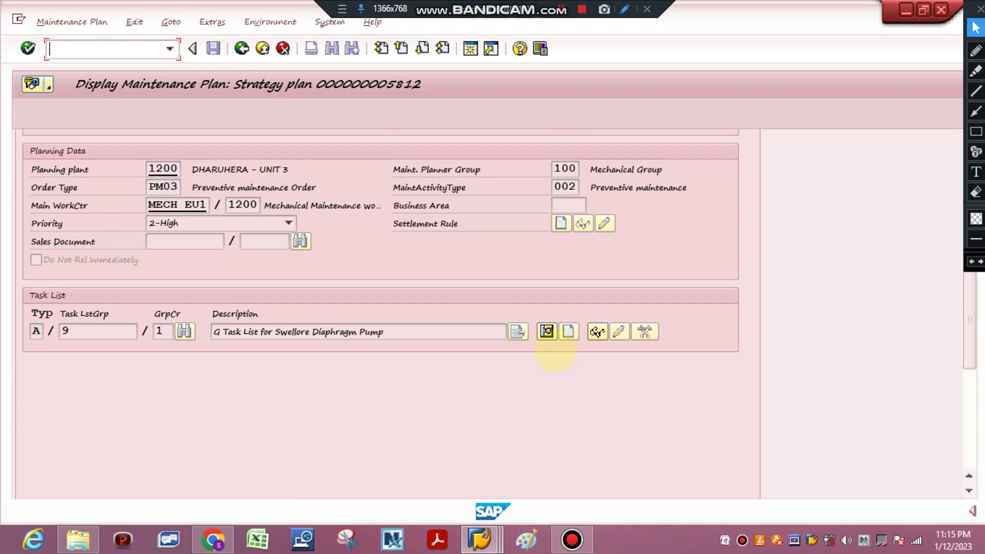
click(595, 331)
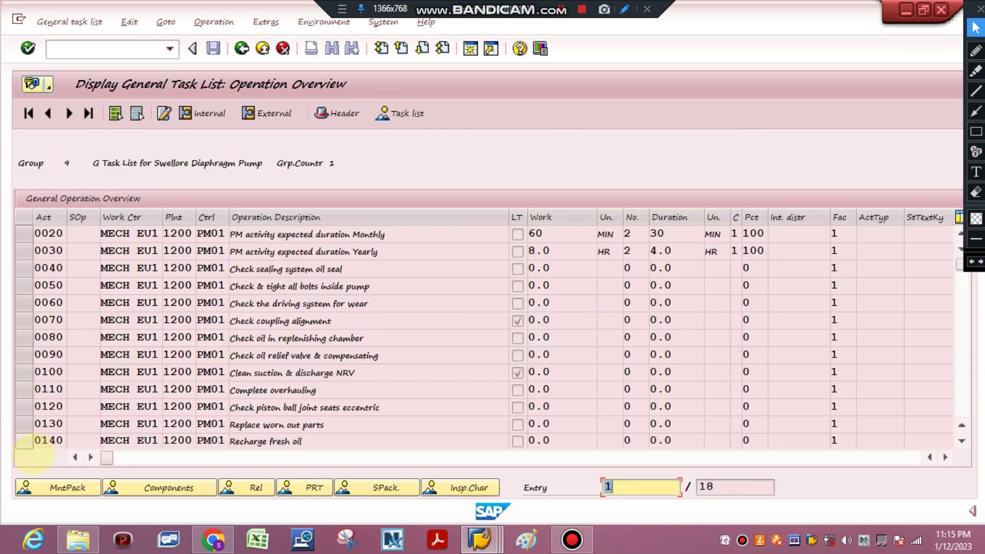
Step: Open the task list's maintenance package overview and review which operations belong to the monthly and yearly packages
click(54, 481)
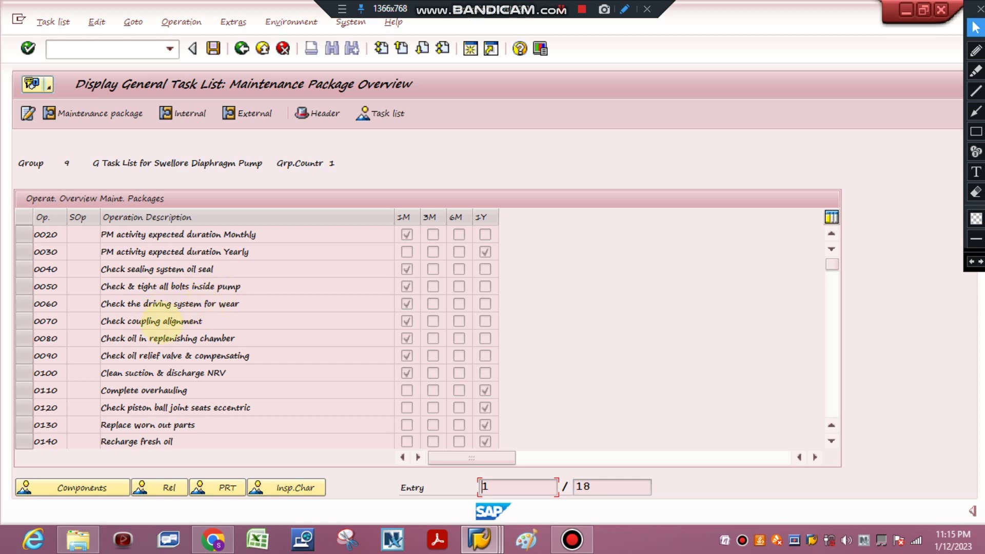
drag(128, 320, 203, 321)
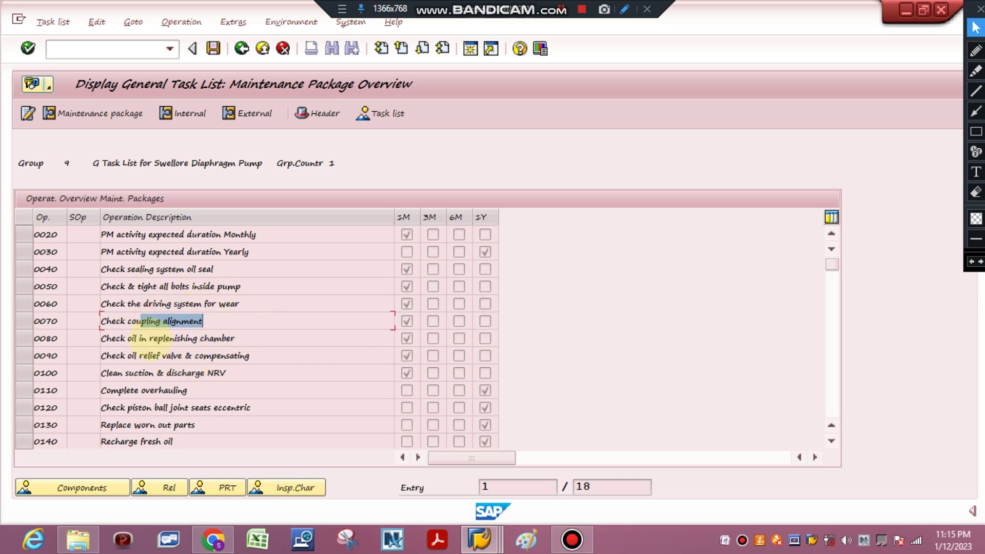
drag(149, 338, 235, 338)
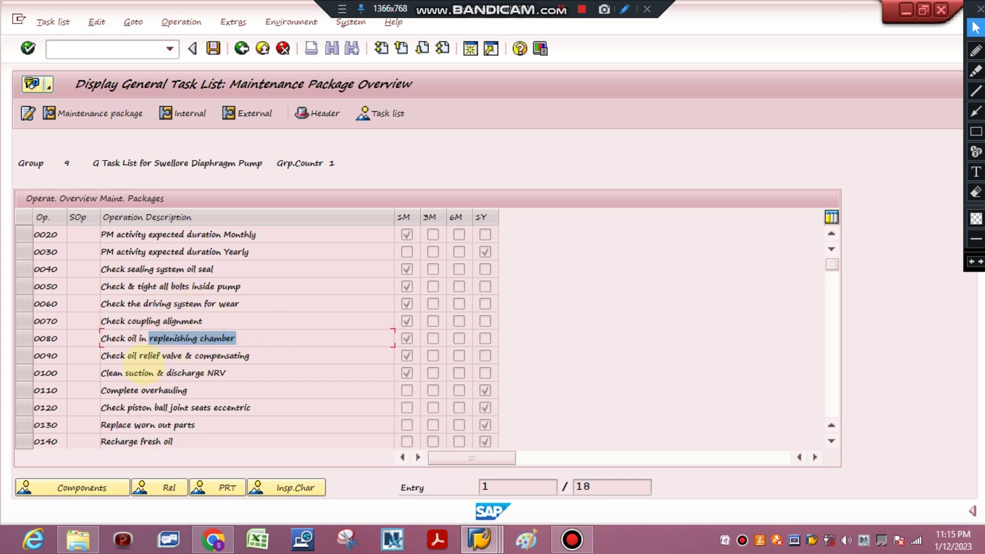
drag(138, 356, 175, 390)
click(118, 373)
drag(117, 373, 226, 373)
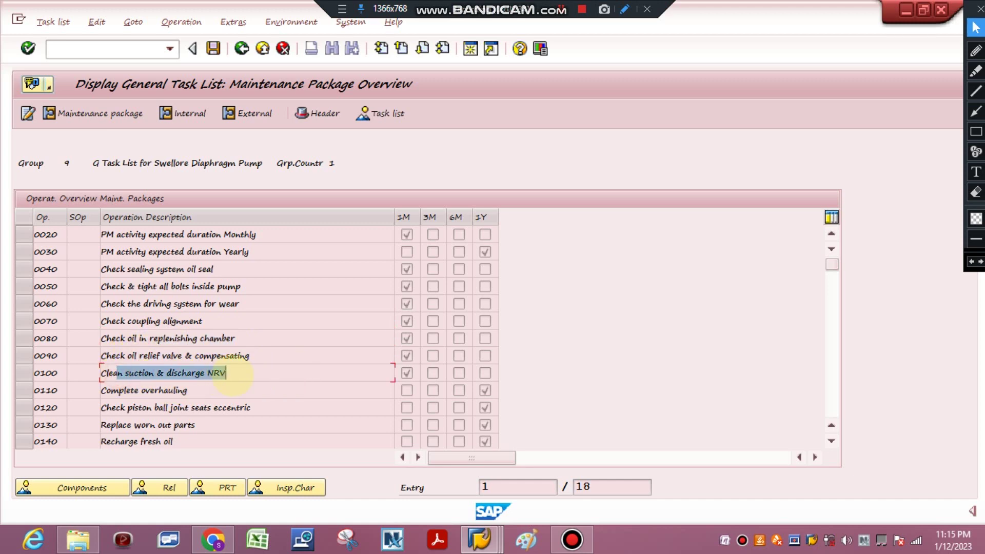
drag(118, 390, 210, 391)
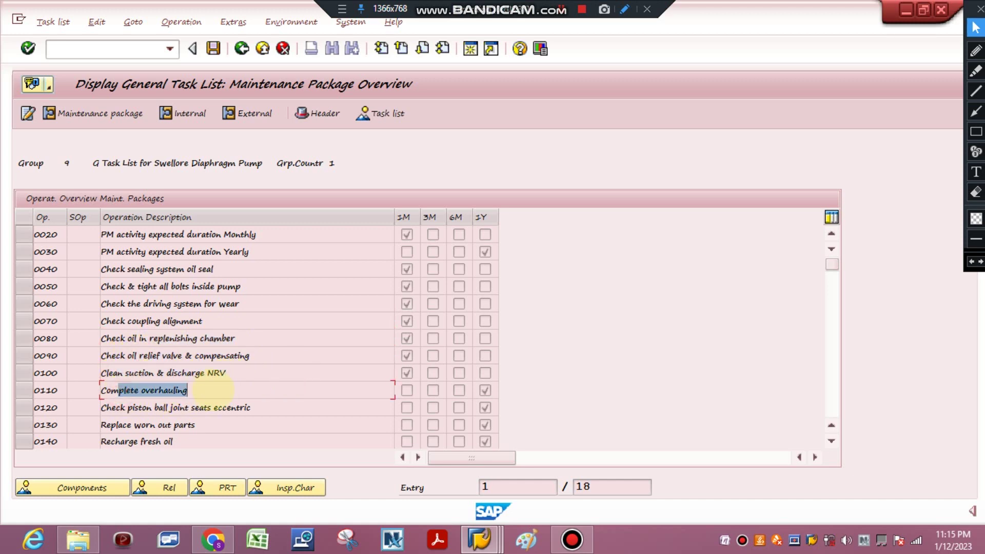
Step: Review the remaining operations 0080 to 0190 in the maintenance package overview and their monthly or yearly assignment
scroll(208, 392, down, 2)
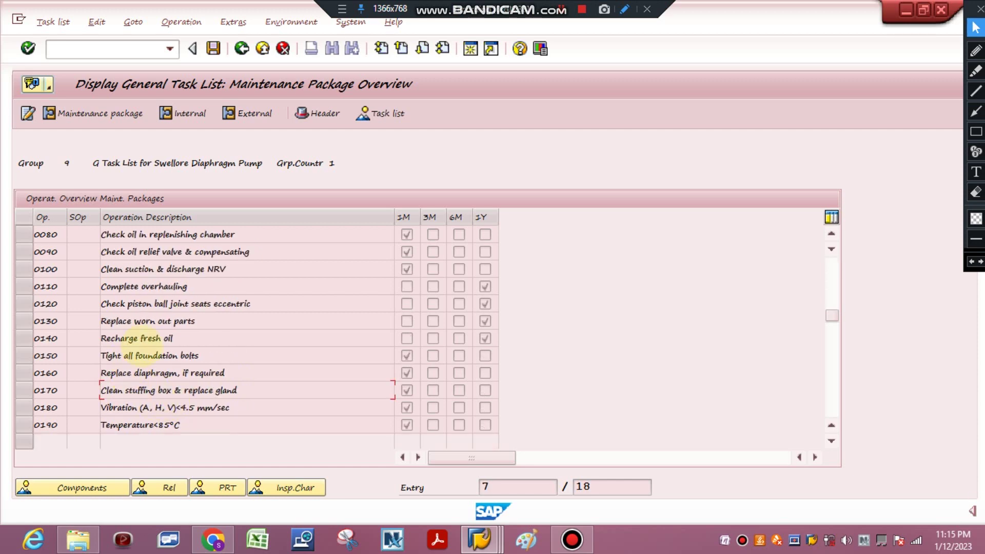
drag(134, 303, 189, 333)
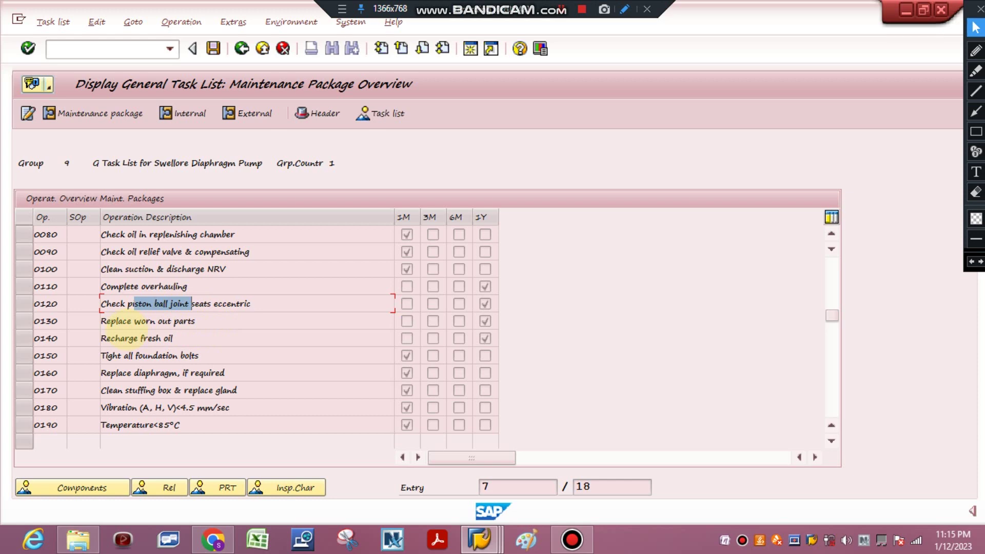
drag(195, 321, 253, 361)
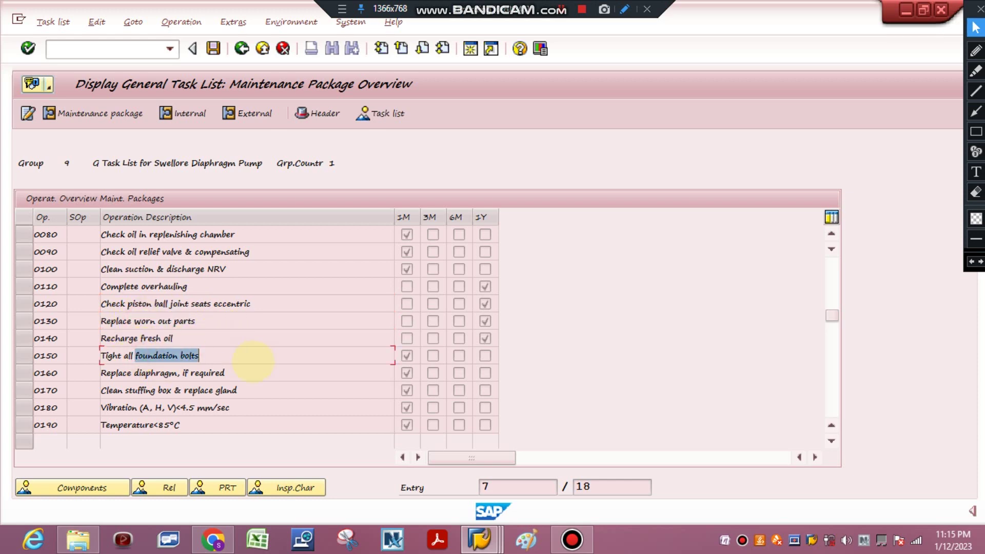
drag(101, 373, 200, 374)
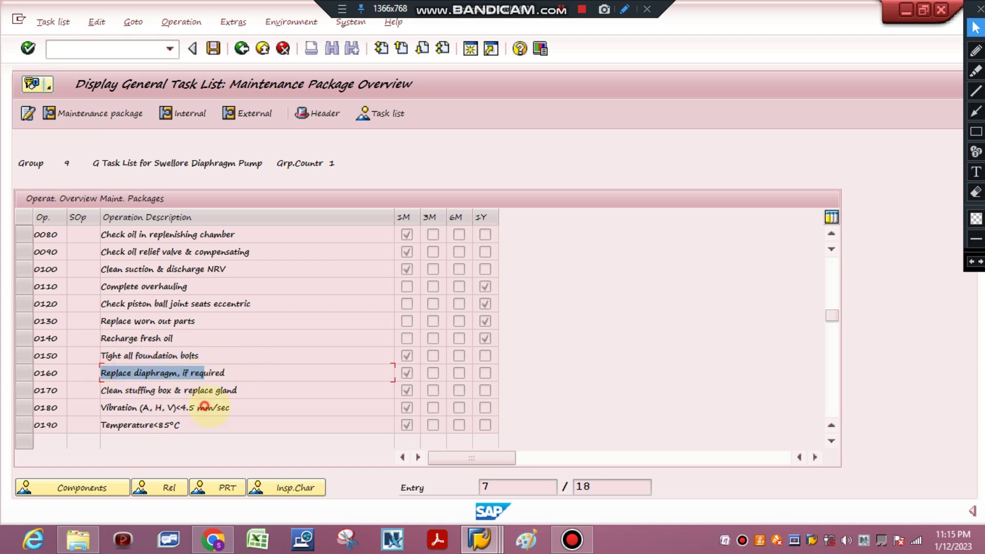
drag(117, 407, 230, 407)
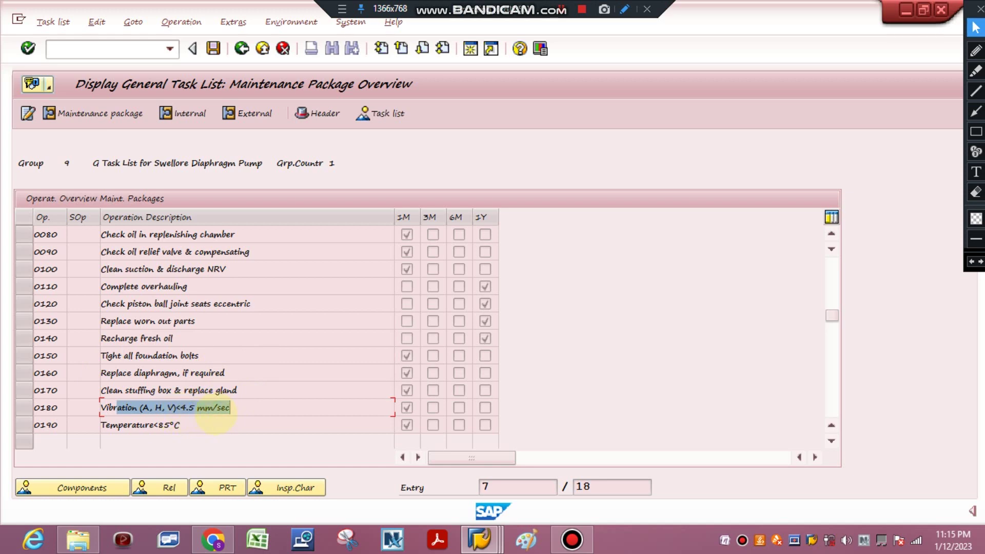
drag(211, 424, 95, 407)
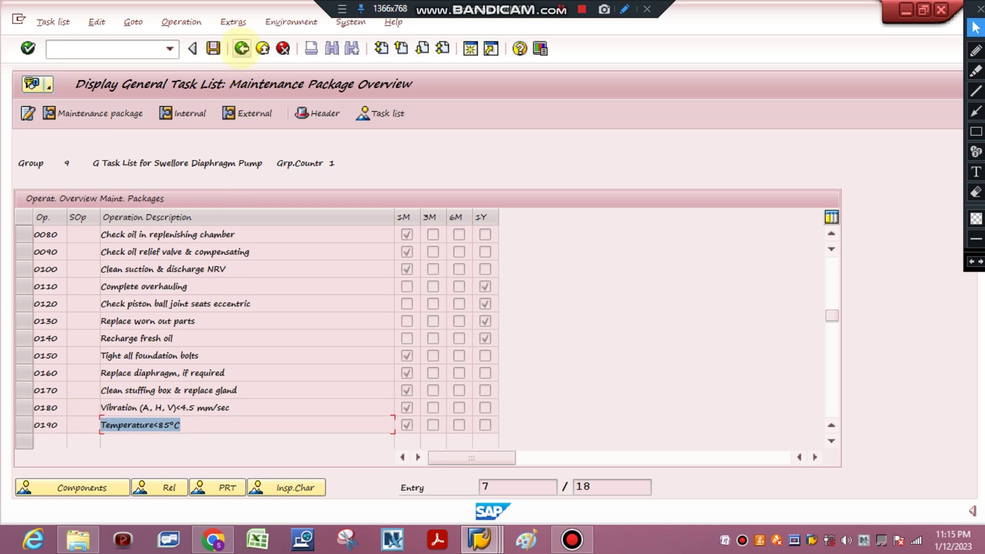
Step: Leave the task list and maintenance plan display for SAP Easy Access, and enter transaction code IP02
click(241, 48)
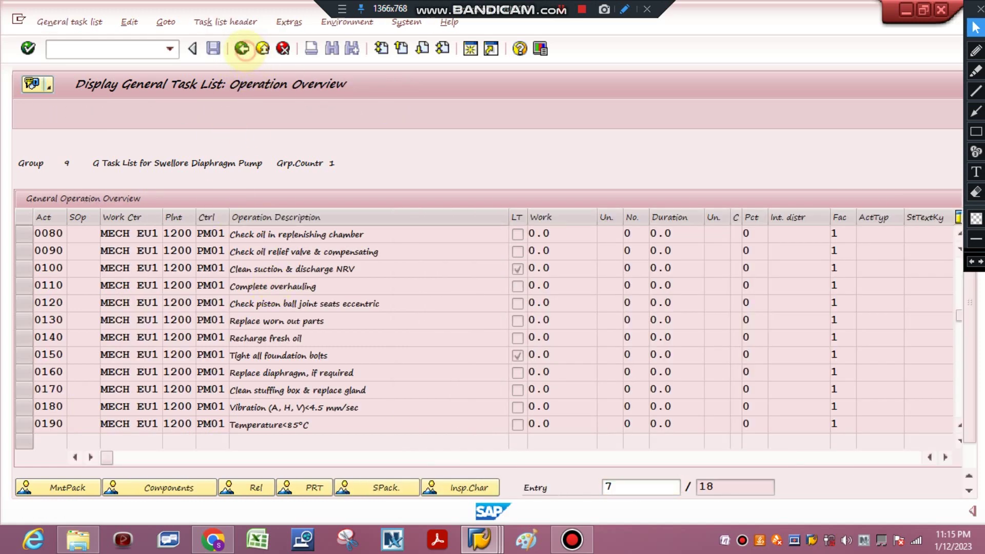
click(241, 48)
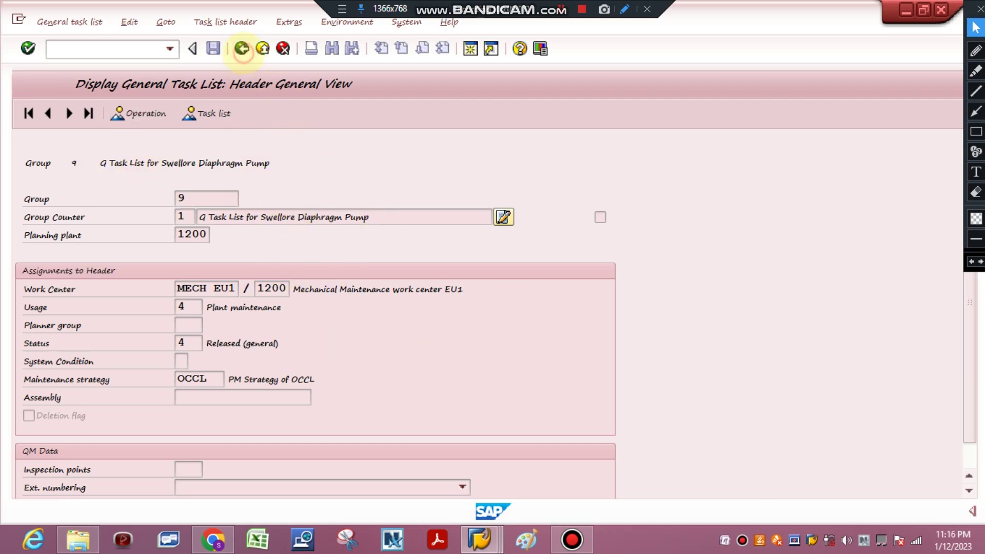
click(241, 49)
click(241, 48)
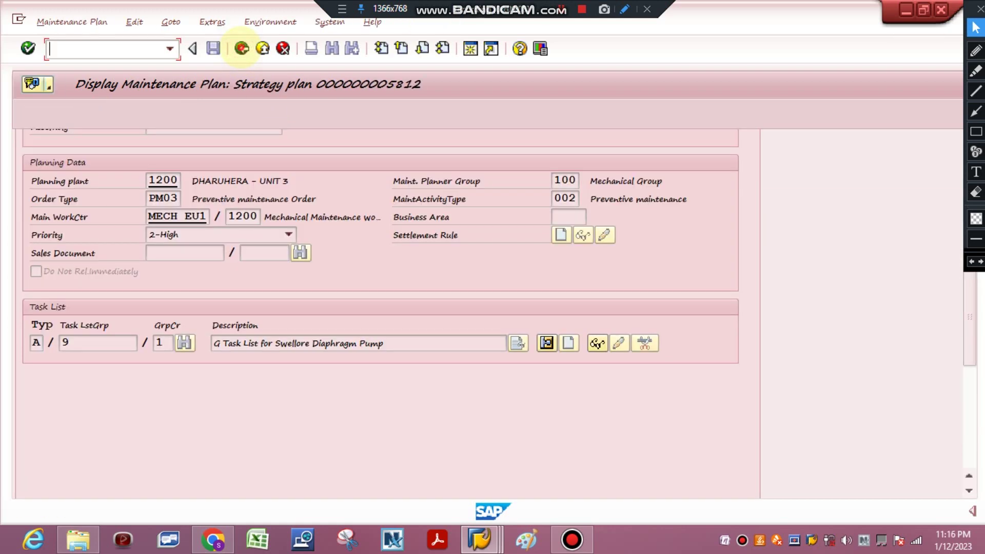
click(242, 48)
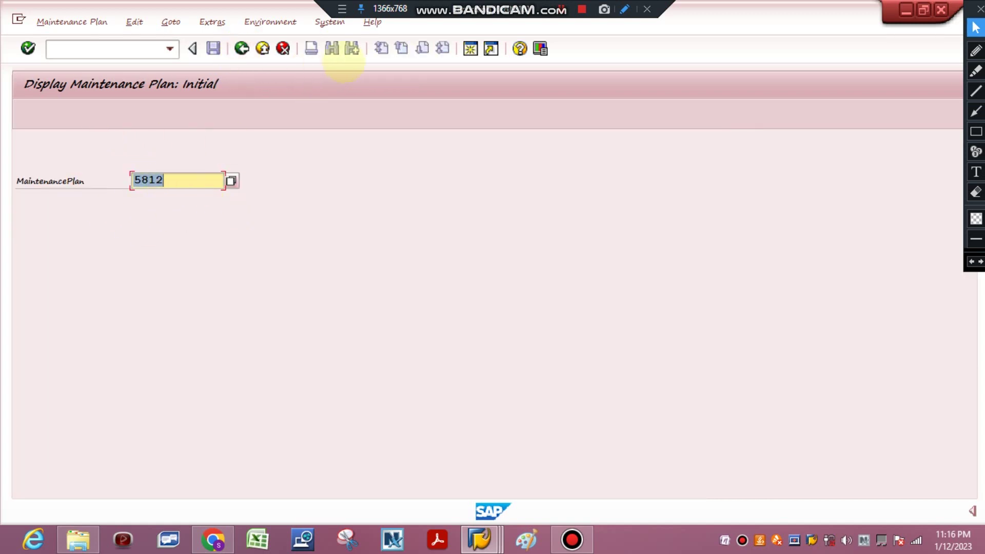
click(242, 48)
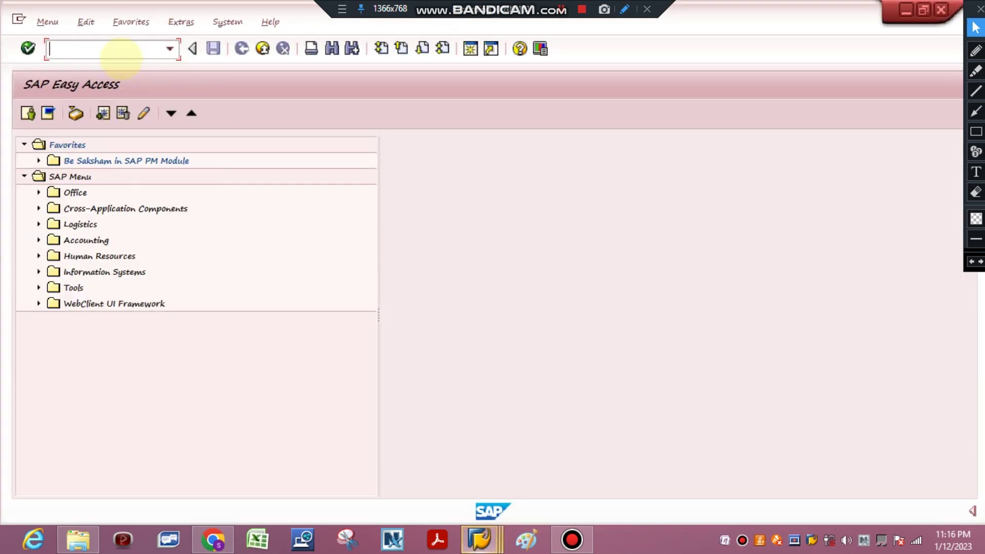
click(118, 49)
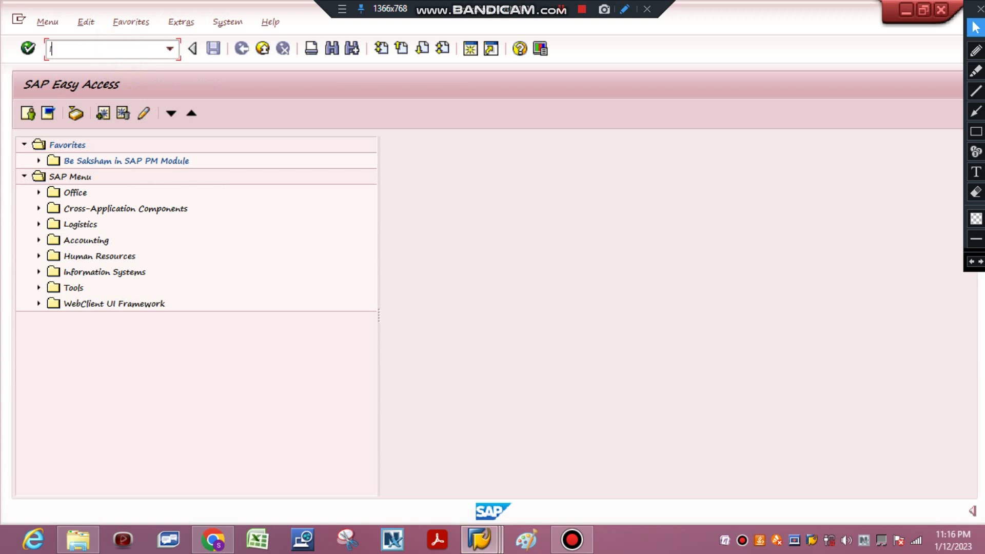
text(IP02)
Step: Annotate the screen with the text "ip02 CHANGE" and erase the annotation
click(976, 172)
click(496, 215)
text(i)
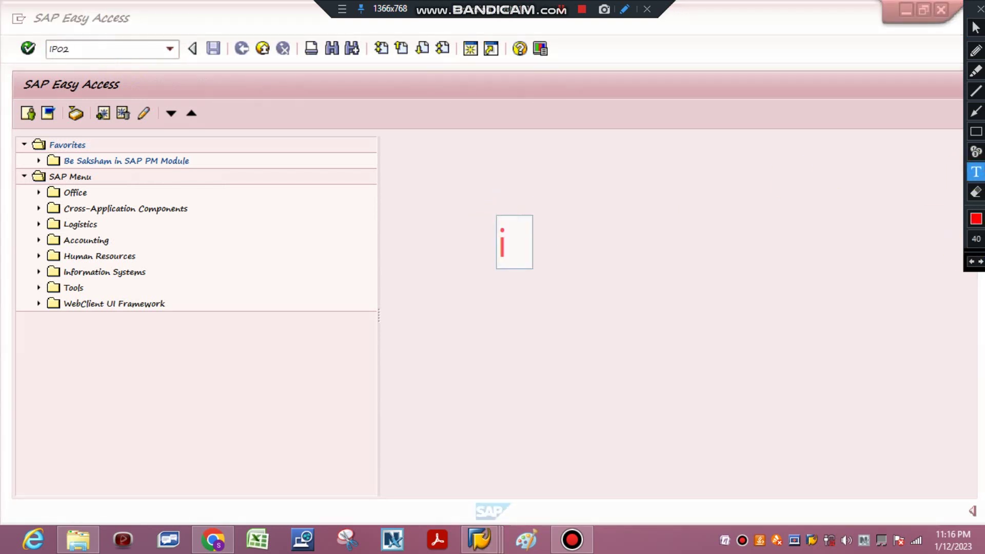
text(p022)
key(BackSpace)
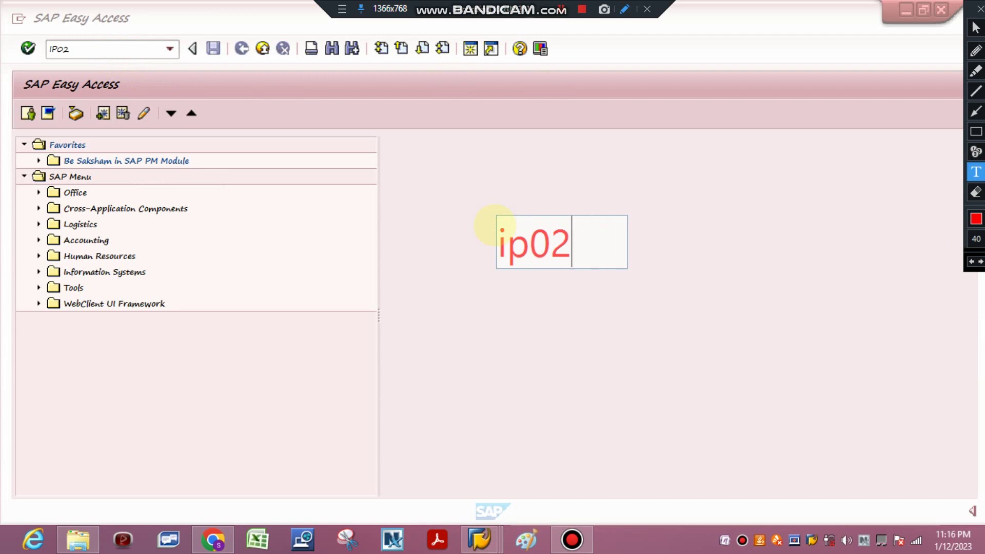
text(CHANGE)
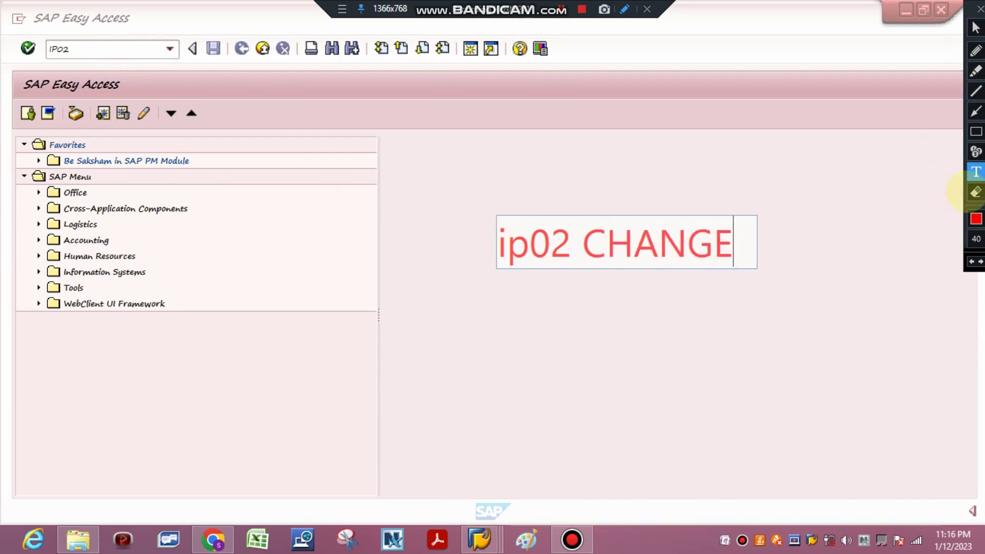
click(975, 192)
drag(462, 202, 935, 319)
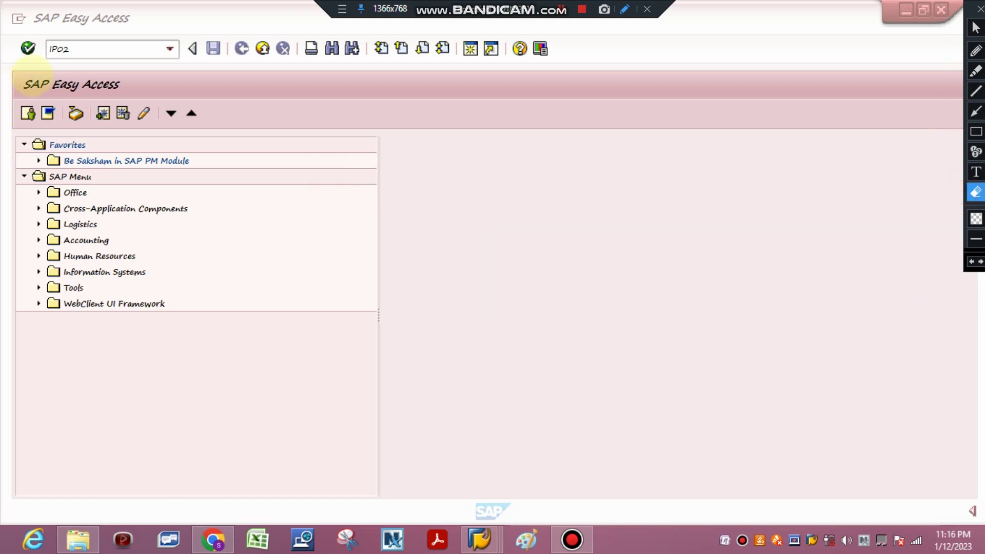
Step: Return to the normal pointer, start transaction IP02, and open maintenance plan 5812 for changing
click(979, 9)
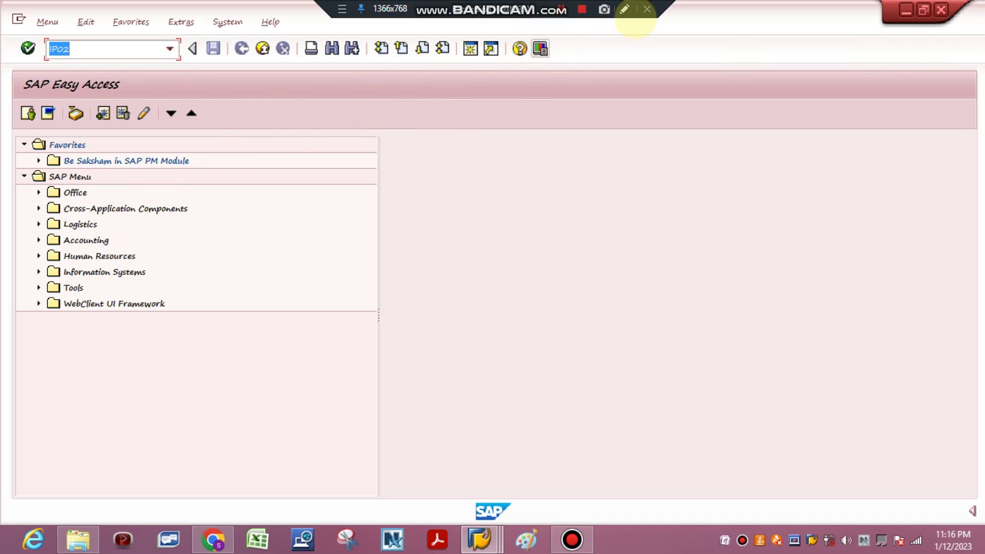
click(624, 9)
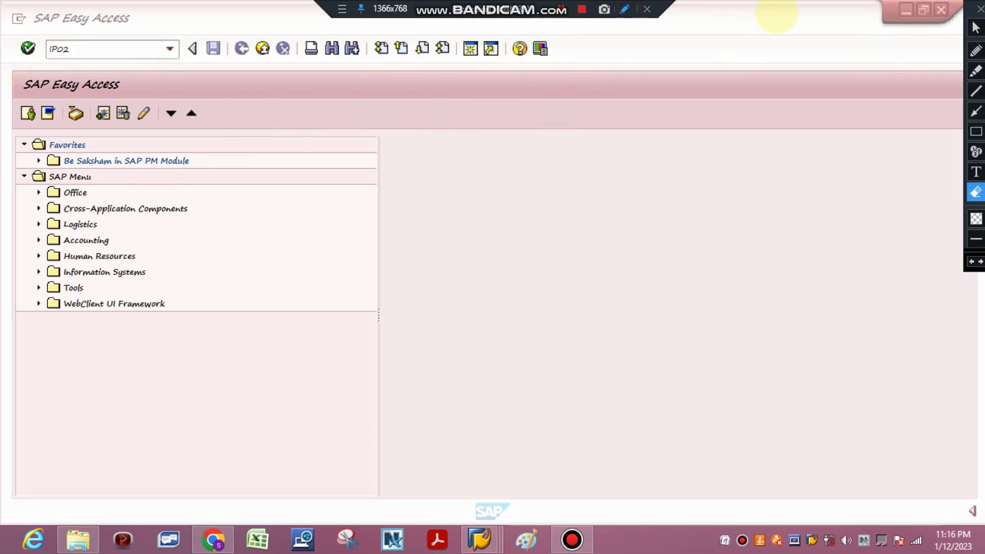
click(976, 28)
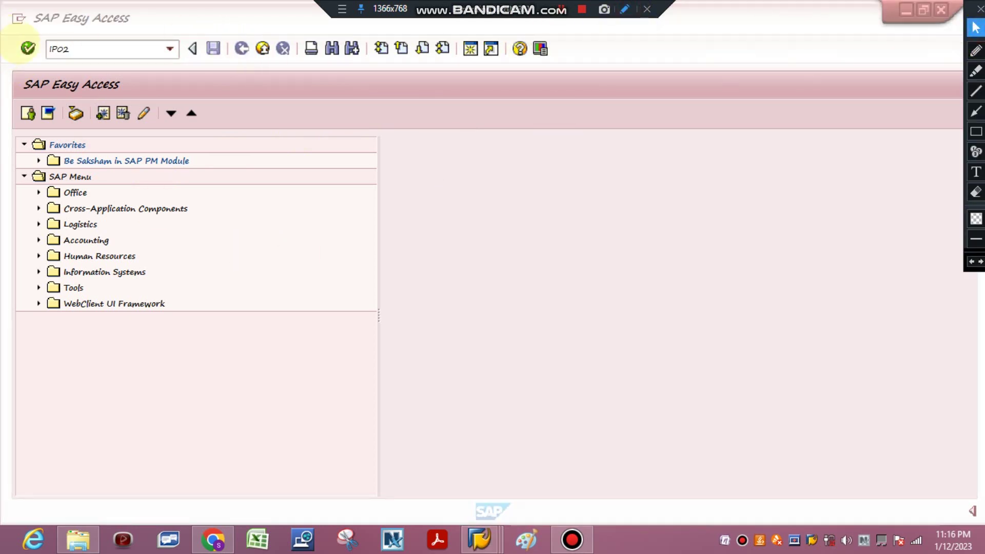
click(28, 49)
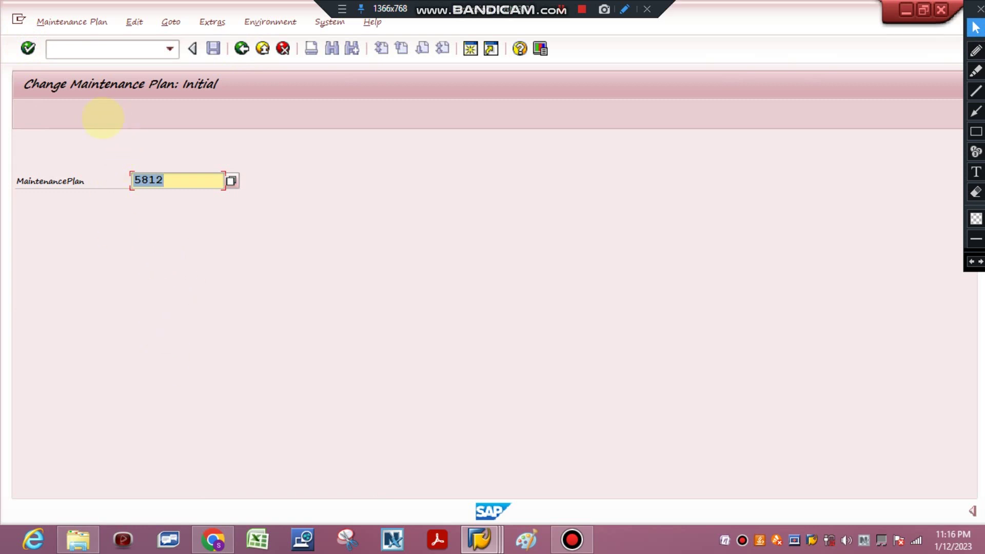
click(28, 49)
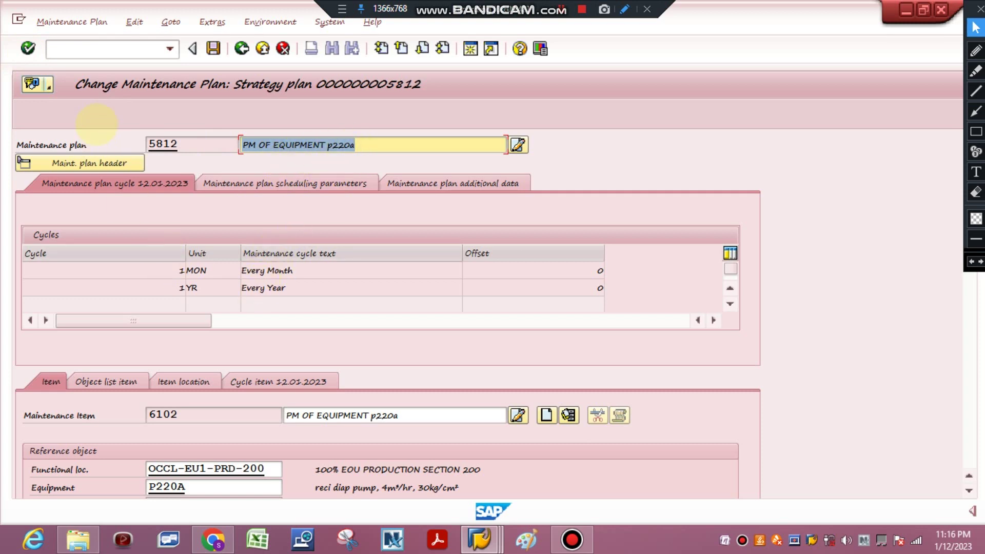
Step: Set the order type in the maintenance item's planning data to PM05
scroll(186, 297, down, 1)
scroll(169, 390, down, 2)
scroll(166, 408, down, 4)
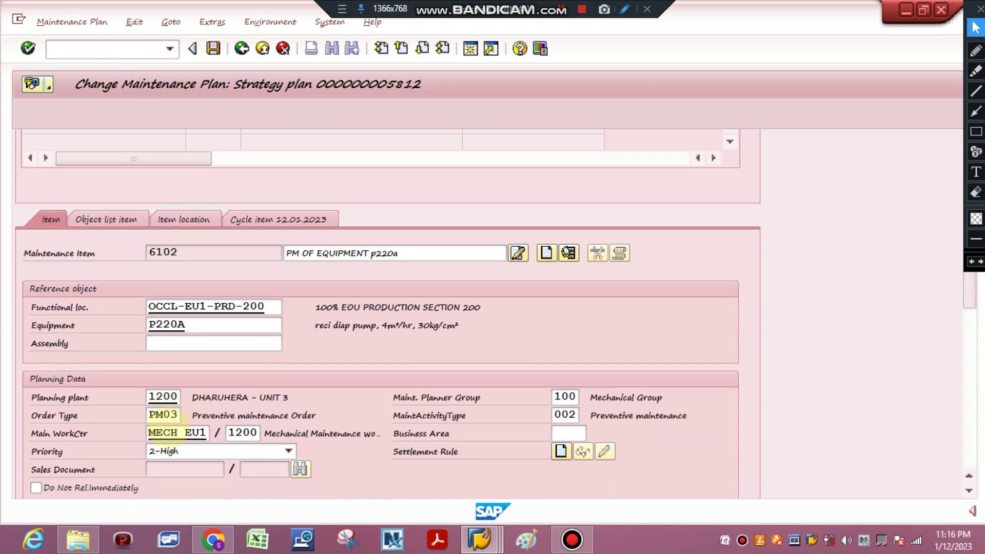
click(170, 404)
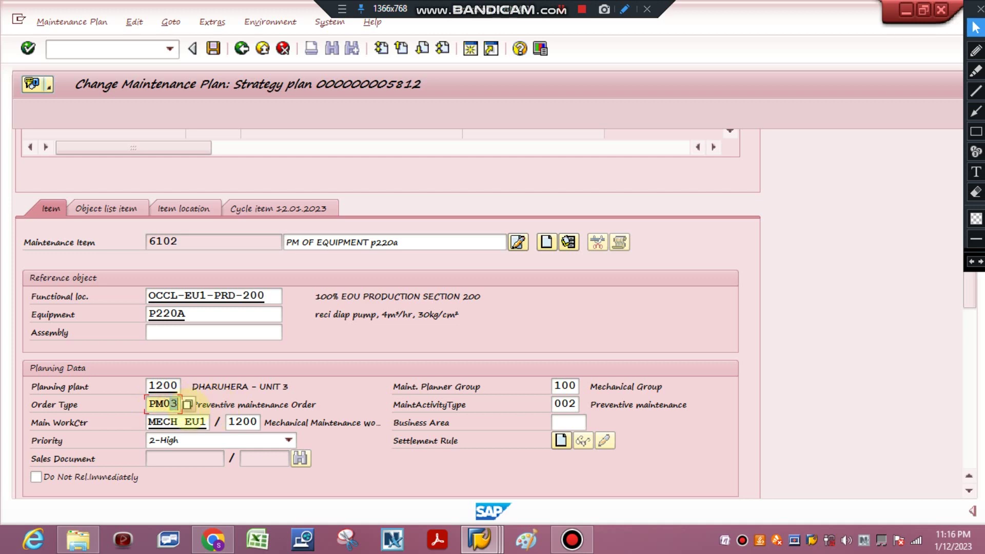
text(5)
key(Return)
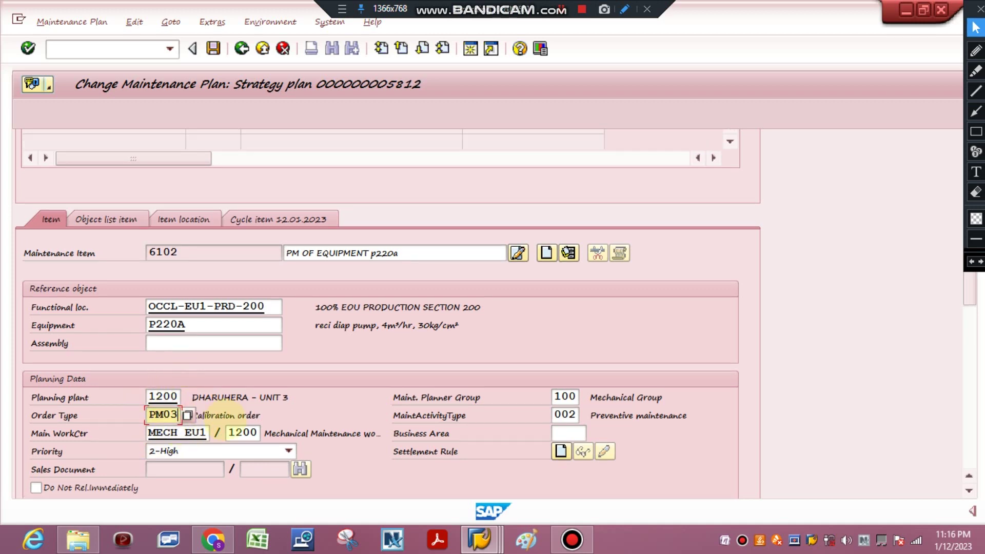
Step: Set the maintenance item's order type back to PM03 and save the maintenance plan
key(Return)
click(214, 48)
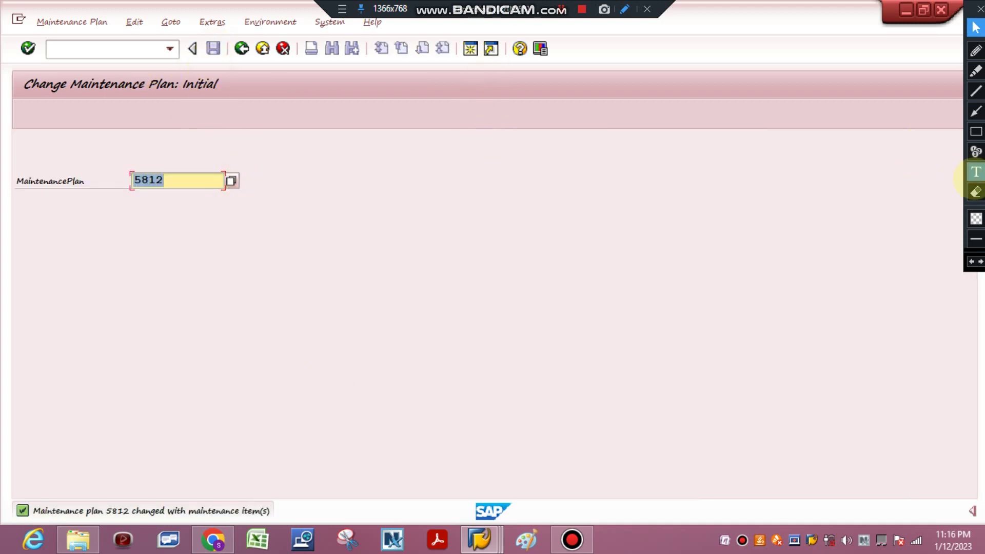
Step: Annotate the screen with the texts "SCHEDULING" and "IP10", and erase both annotations
click(976, 172)
click(498, 249)
text(SC)
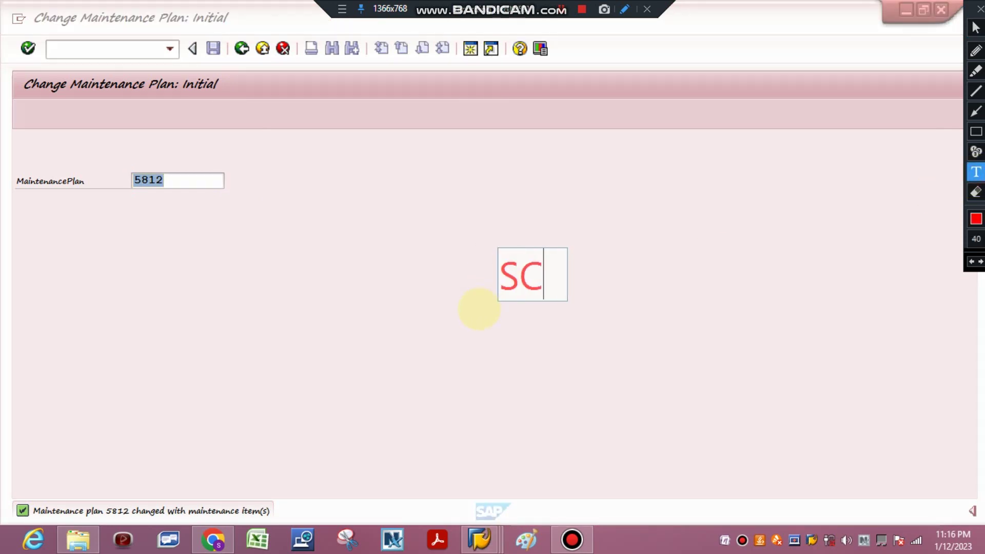
key(Escape)
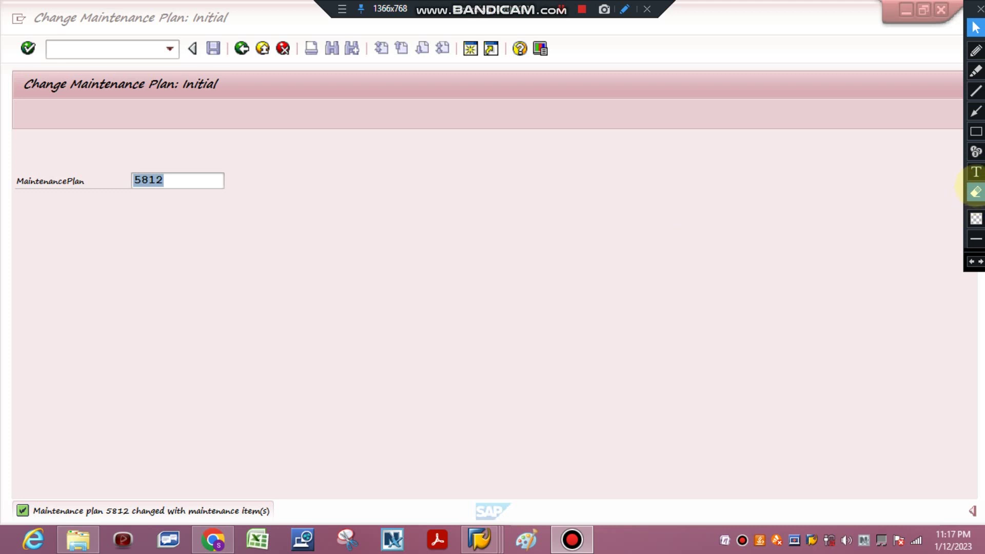
click(976, 172)
click(432, 218)
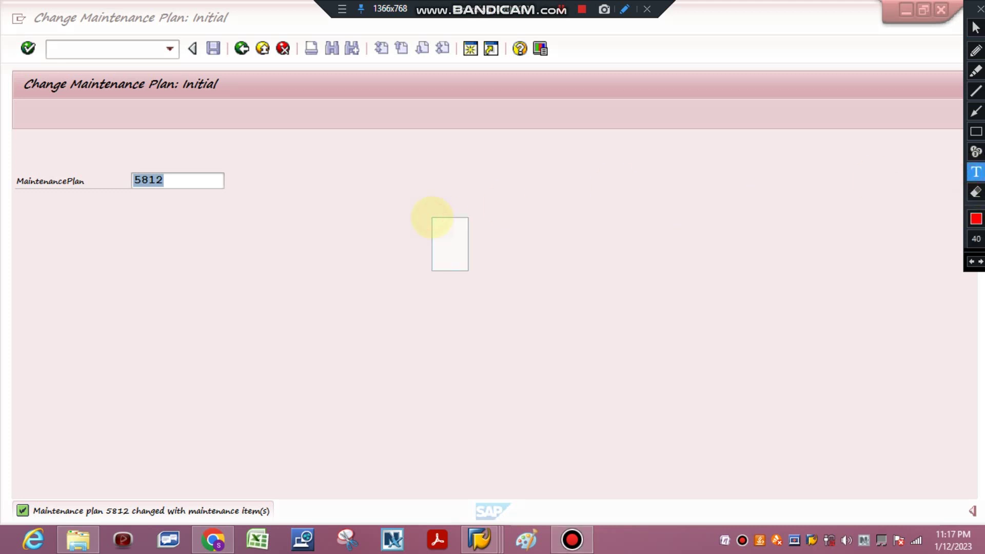
text(SCHE)
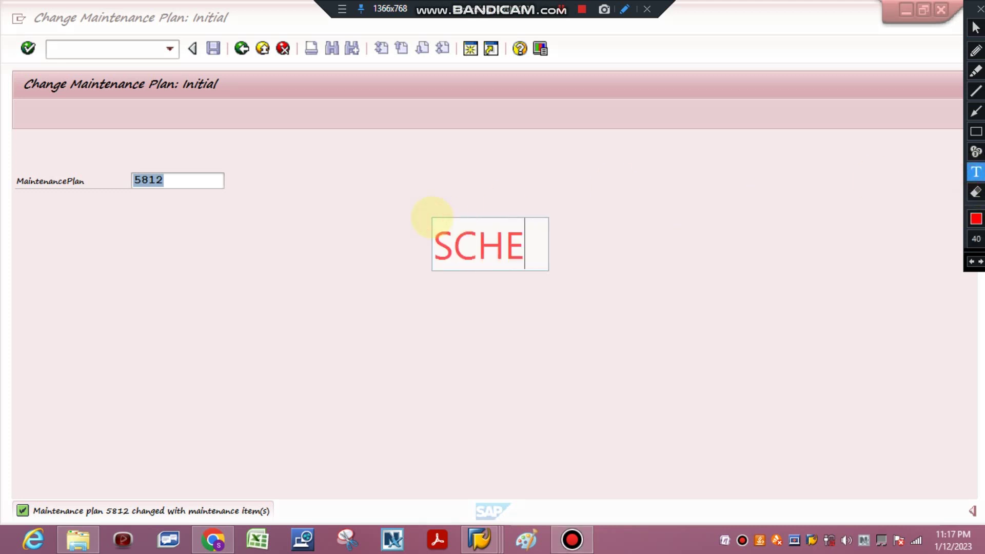
text(DULING)
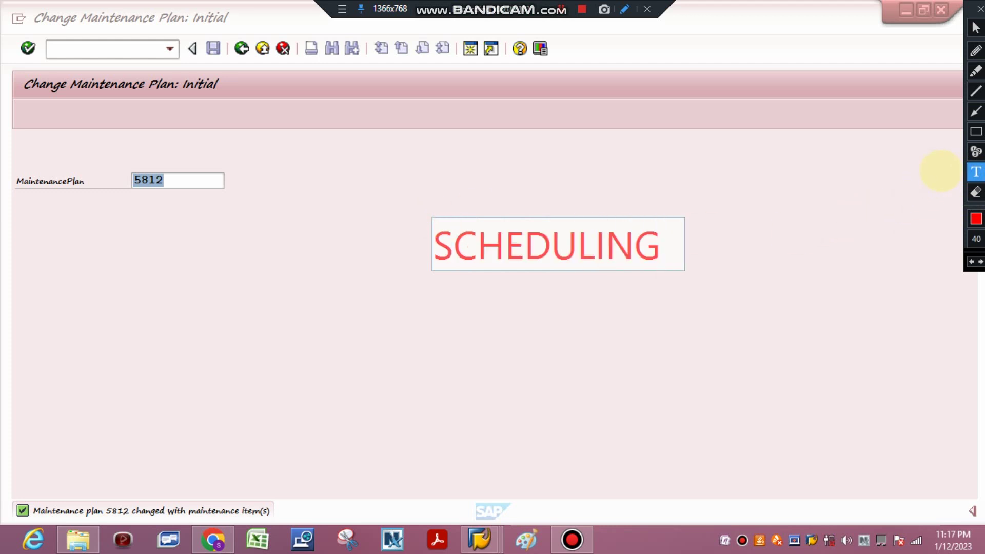
click(488, 318)
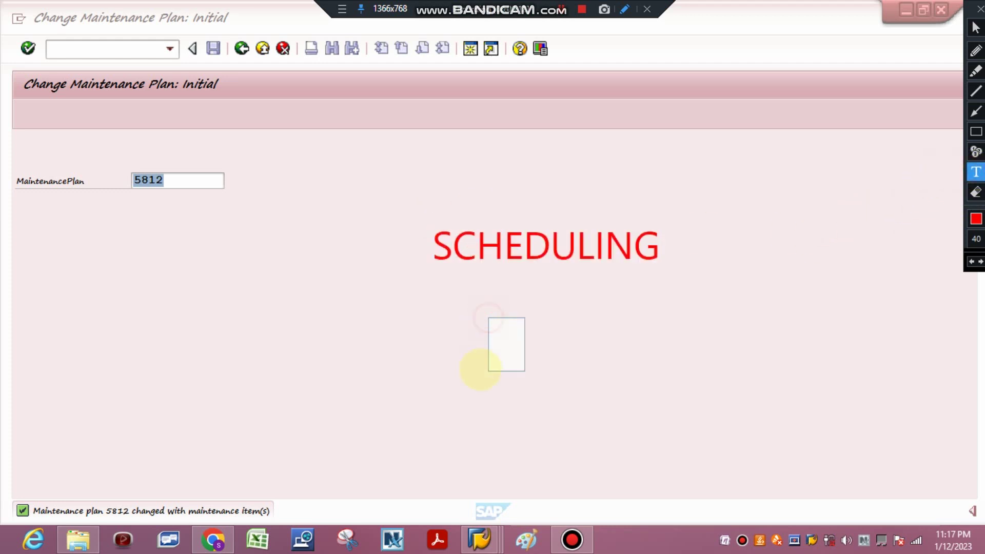
text(IP10)
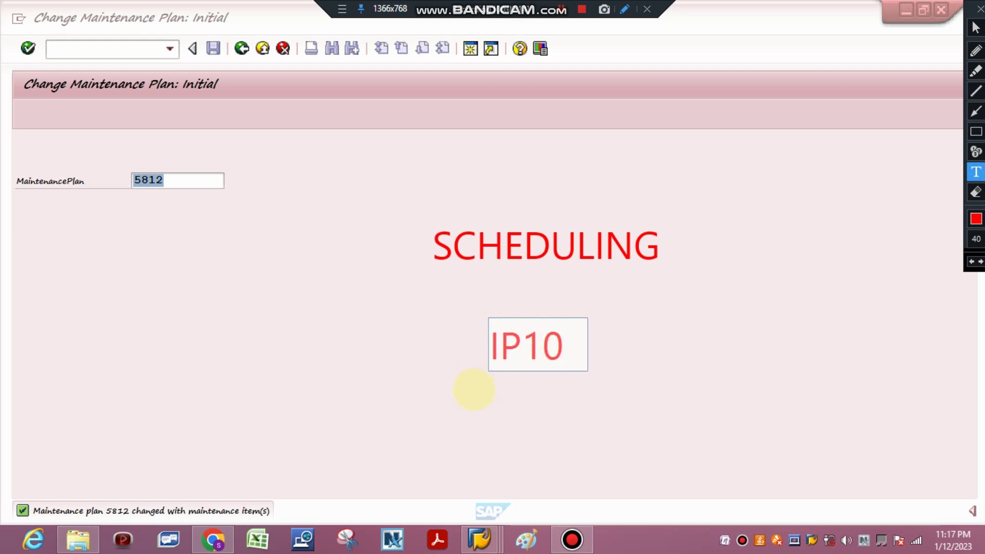
click(976, 191)
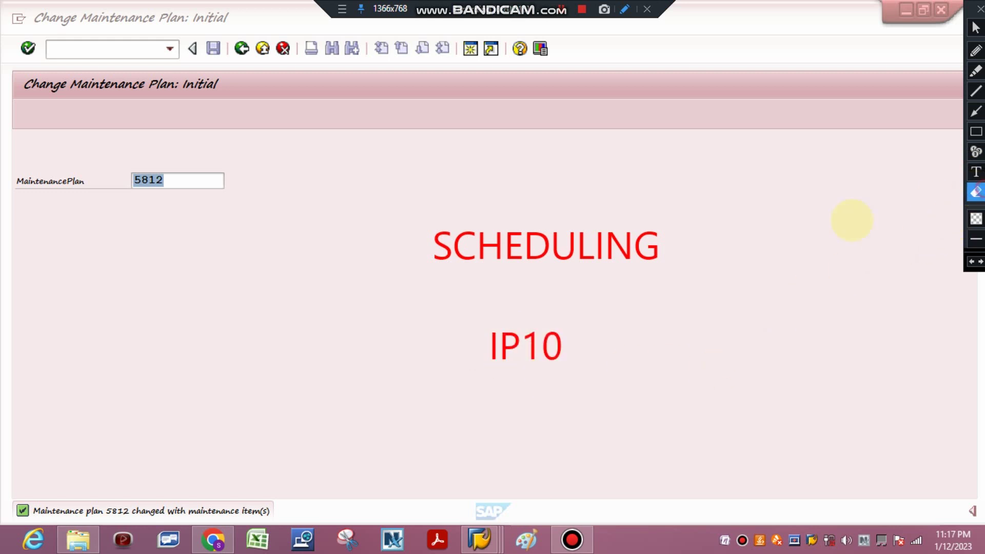
drag(397, 202, 846, 390)
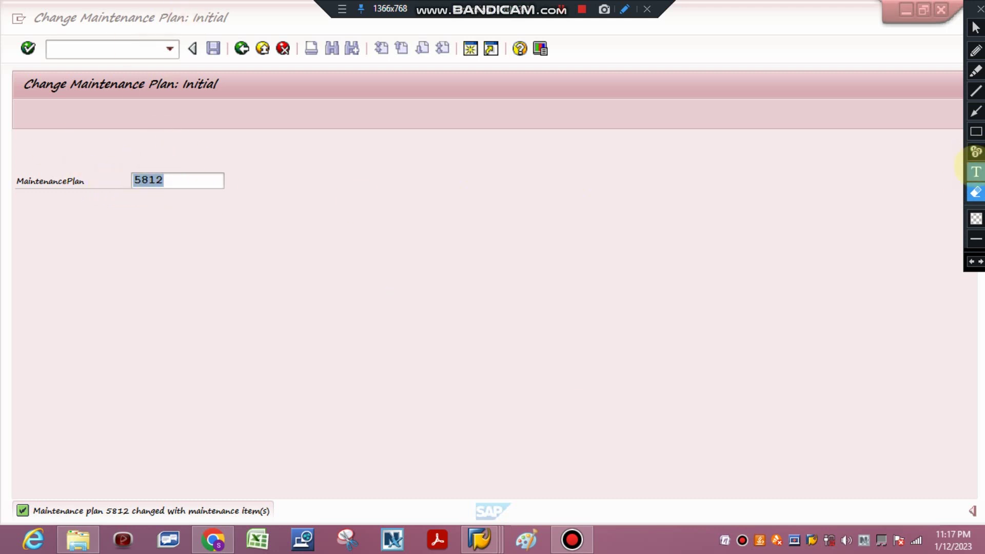
Step: Annotate the screen with the text "STRATEGY PLAN"
click(975, 172)
click(460, 225)
text(S)
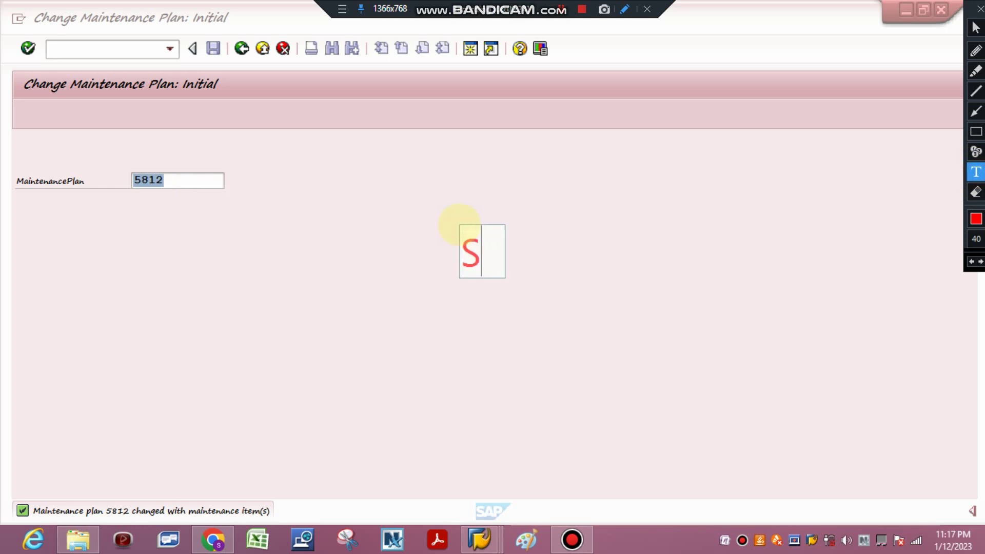
text(TRATE)
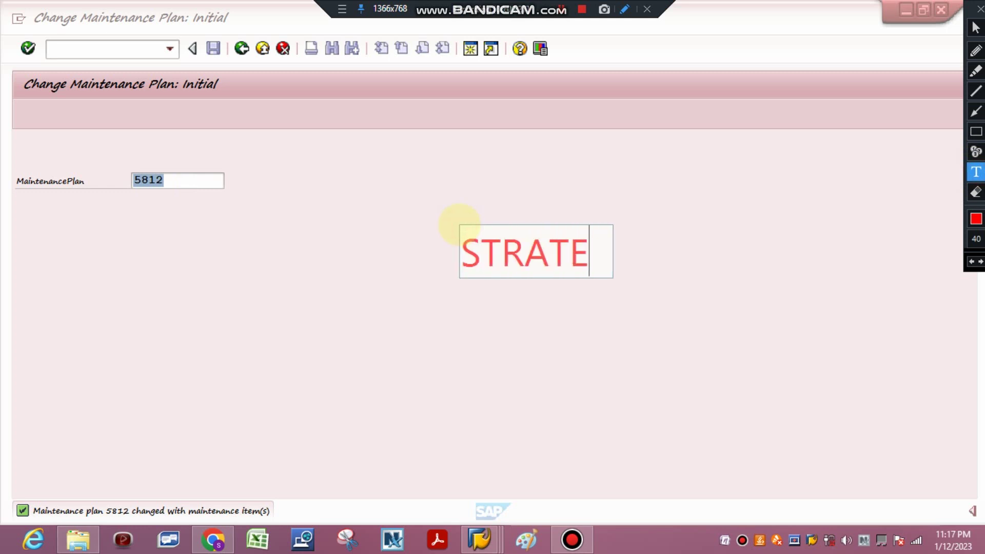
text(GY PLAN)
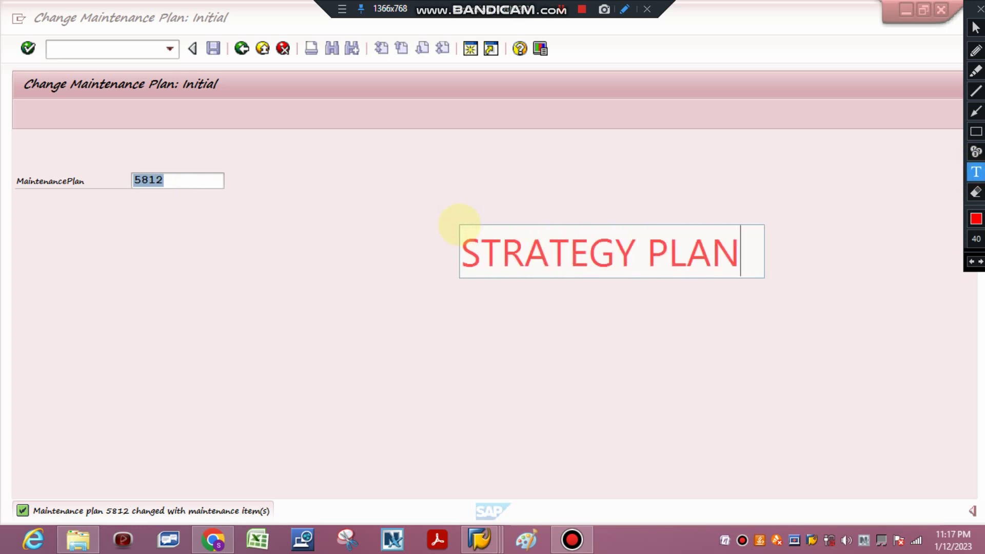
click(403, 341)
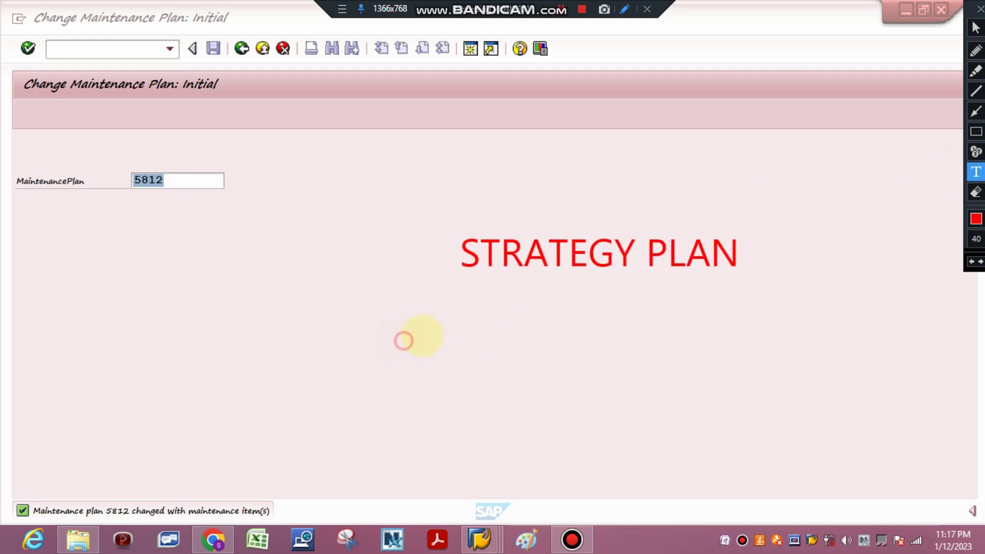
Step: Add the annotation "PM SCHEDULE ALREADY DEFINED" below the "STRATEGY PLAN" text
click(976, 171)
click(376, 312)
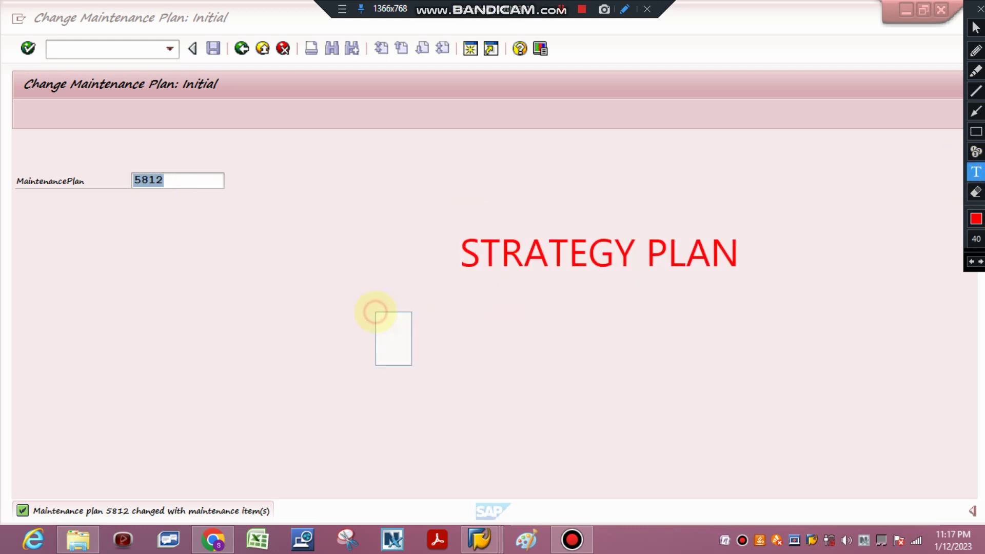
text(PM )
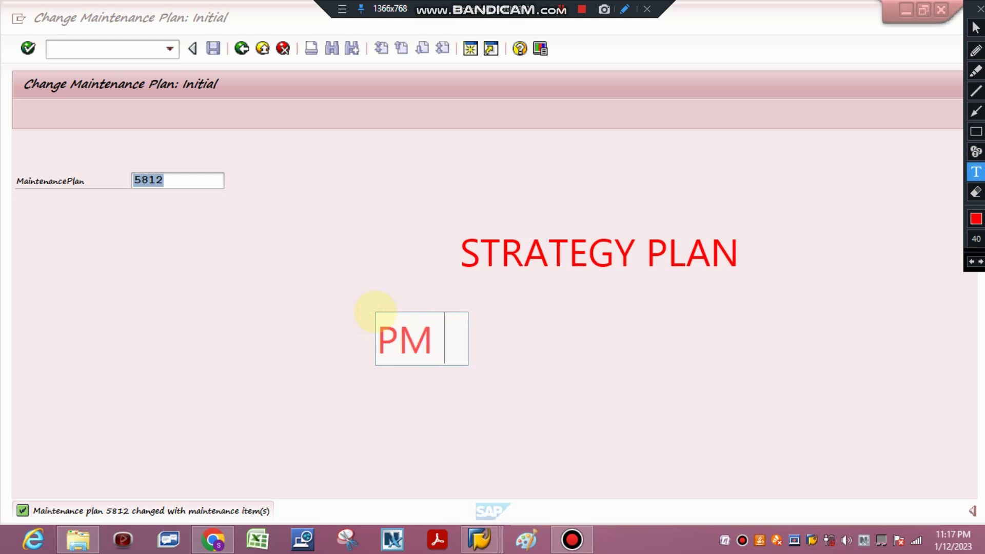
text(SCHEDULE AL)
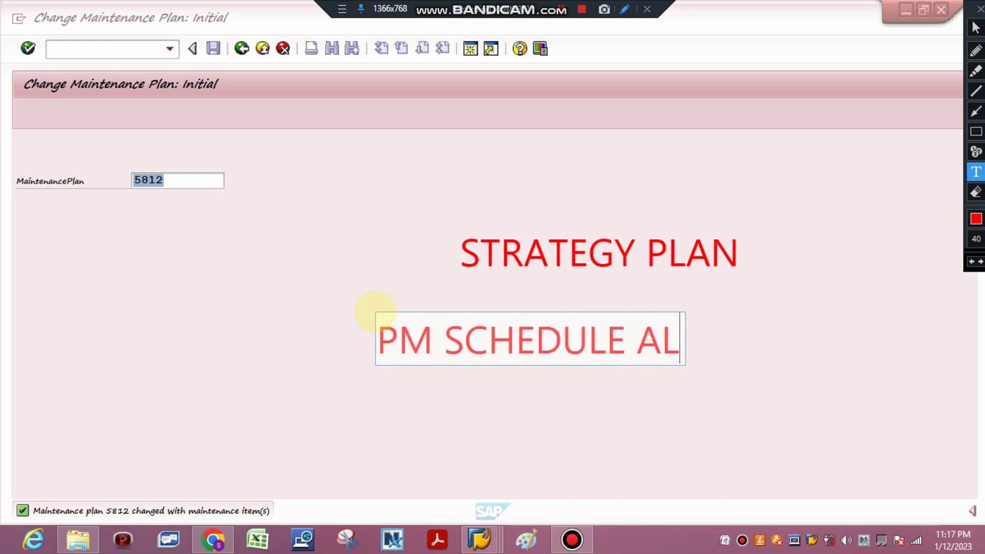
text(READY DEFINED)
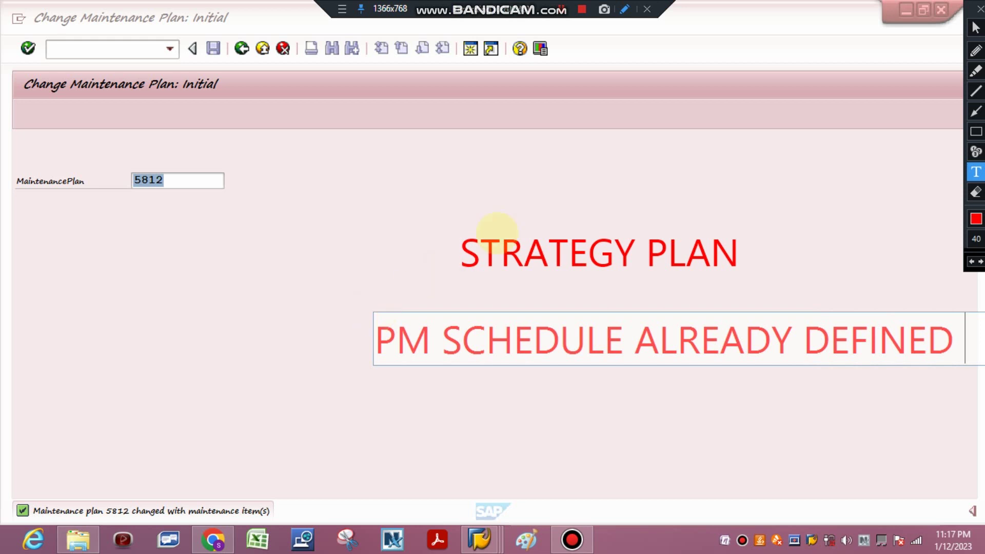
click(559, 381)
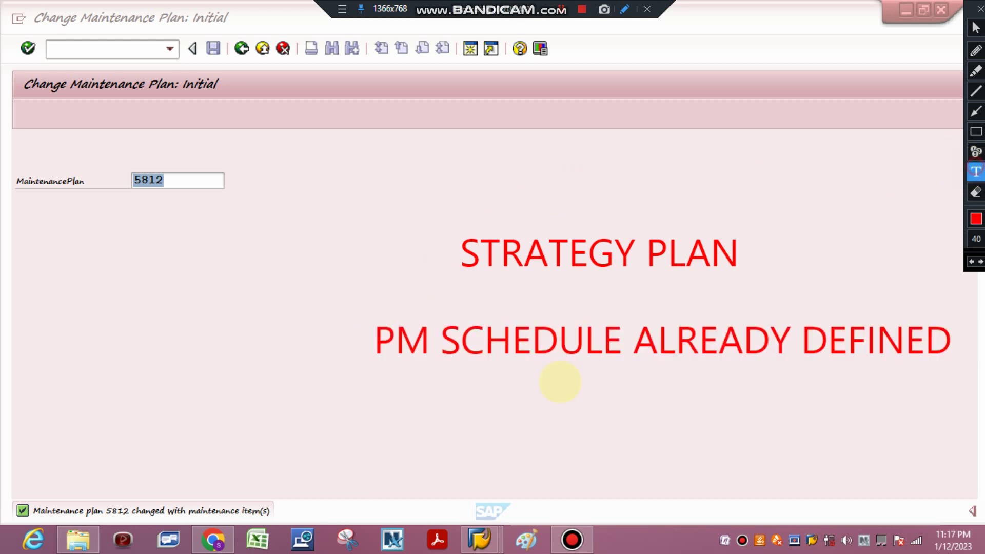
Step: Add the annotation "MONTHLY QUAERTELY HALF YEARLY YEARLY" below the other texts, and erase all three annotations
click(259, 418)
text(MONTH)
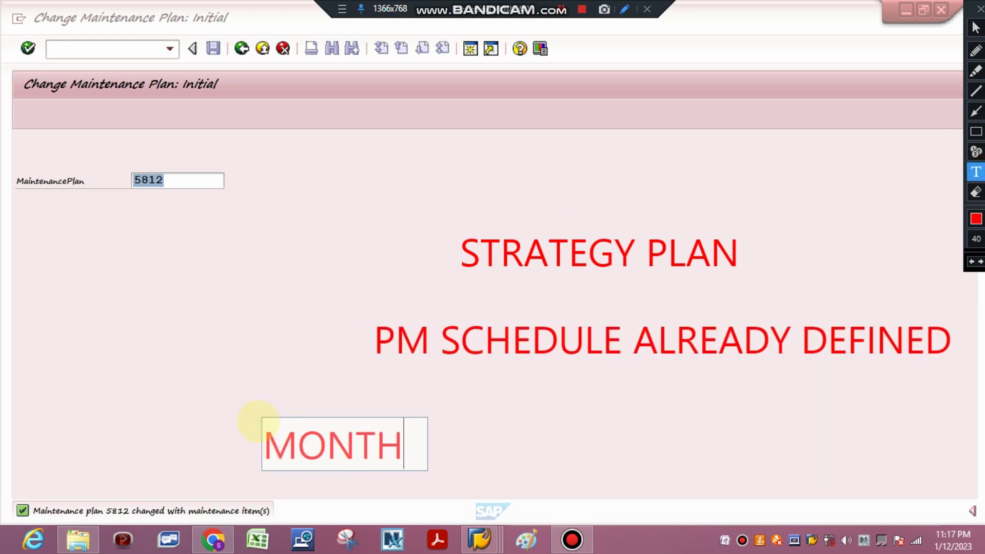
text(LY)
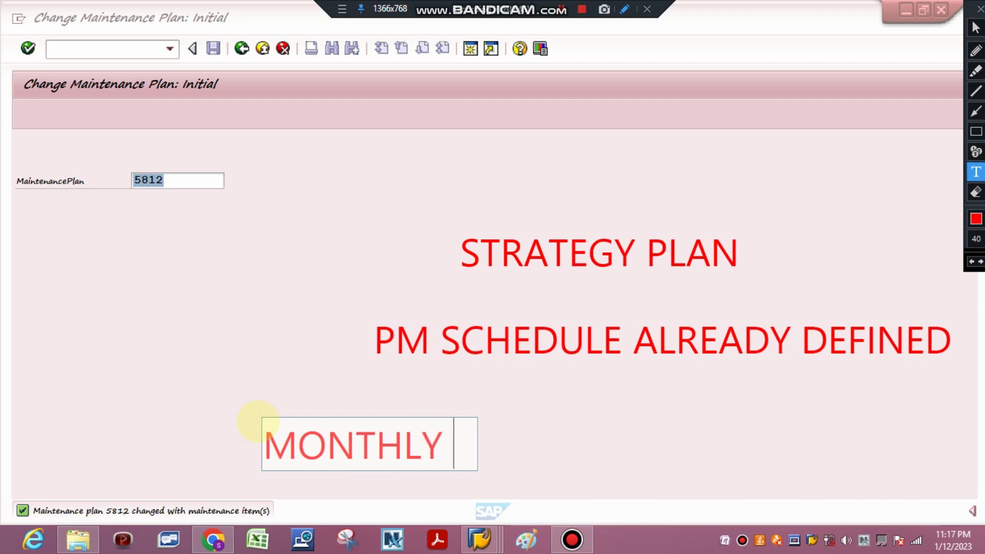
text( QUAE)
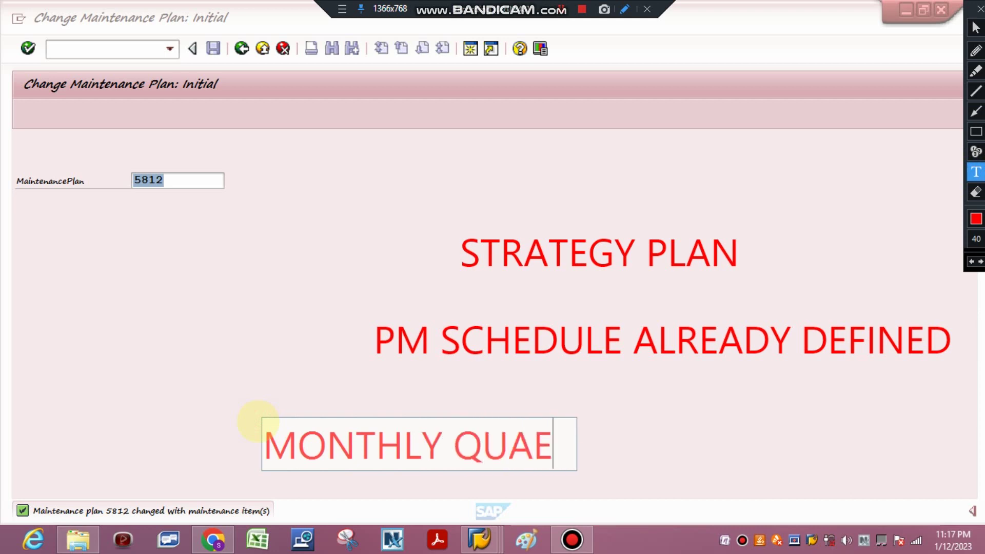
text(RTELY )
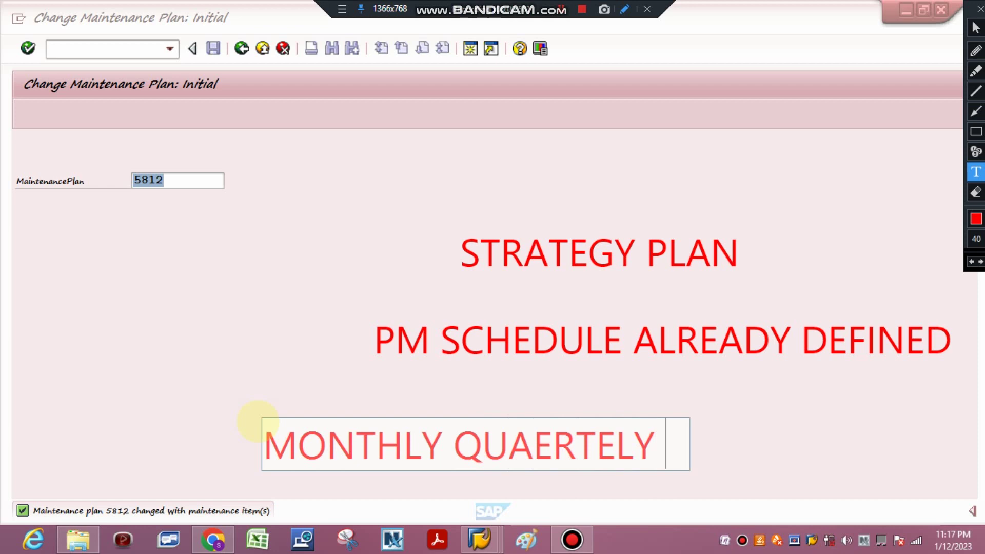
text(HALF YEARL)
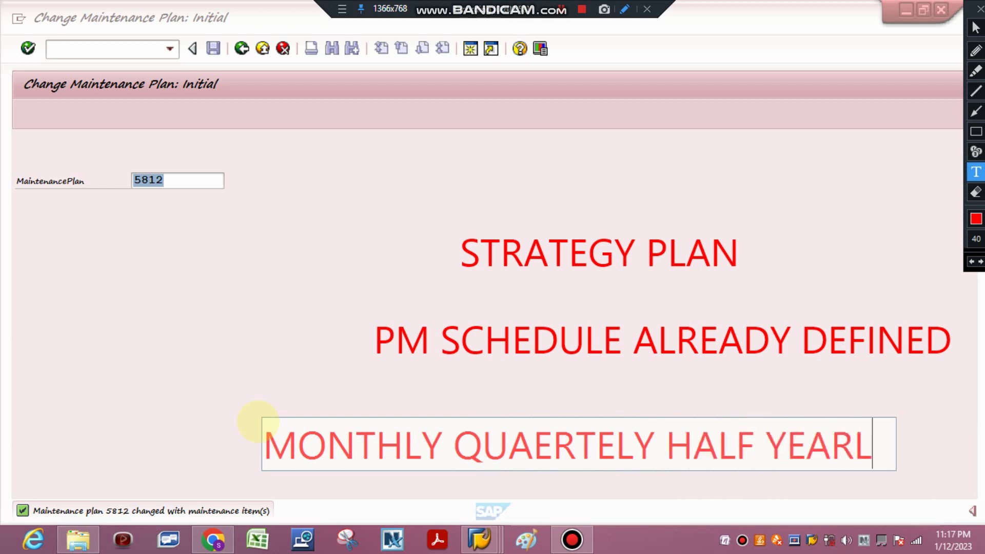
text(Y YEARLY)
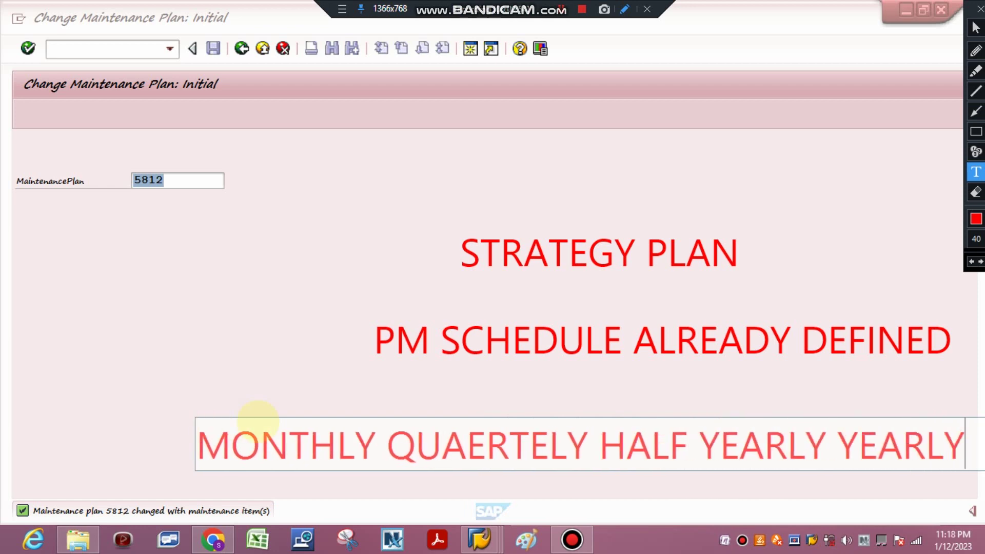
click(976, 172)
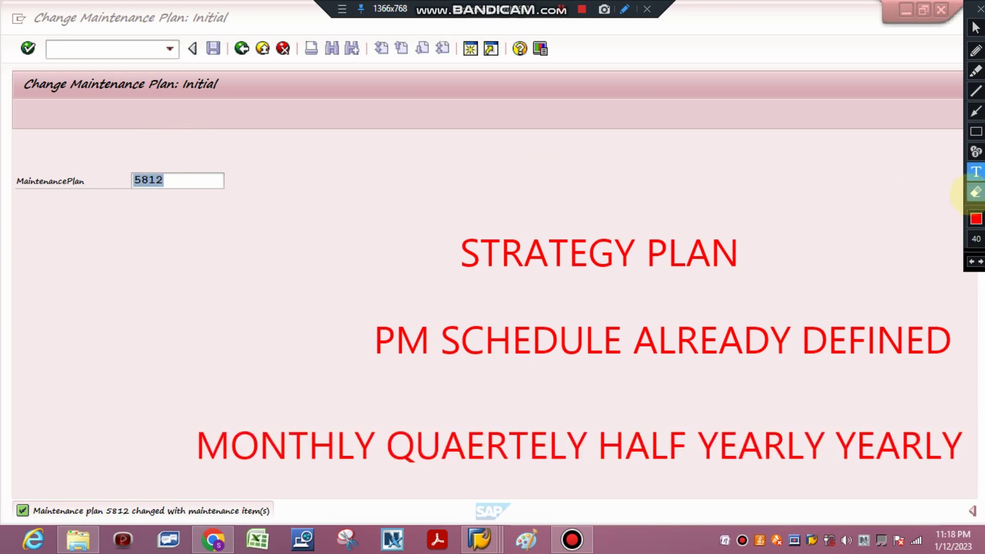
click(975, 192)
mouse_move(134, 123)
mouse_down()
mouse_move(164, 198)
mouse_move(932, 511)
mouse_move(979, 499)
mouse_up()
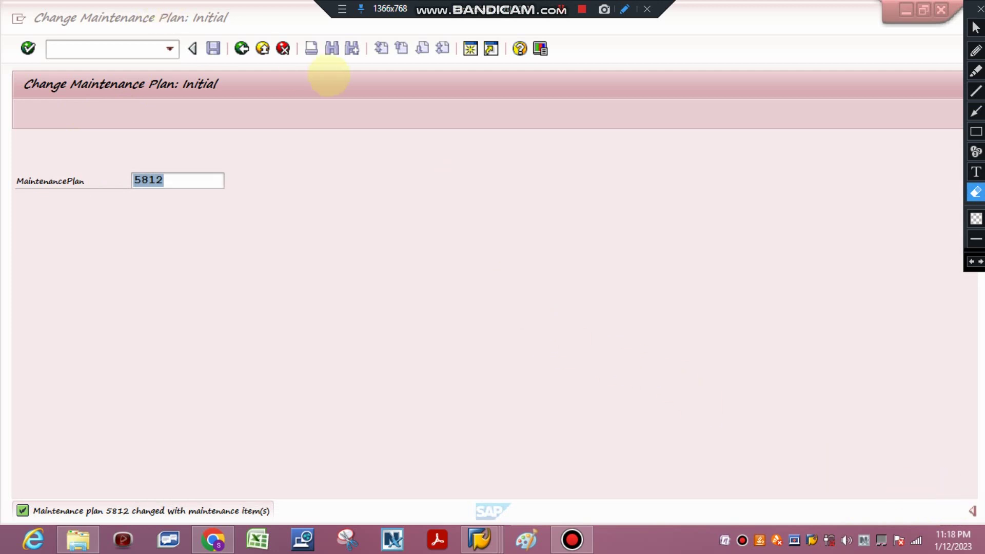
Step: Open maintenance plan 5812 in transaction IP10 and start its scheduling with the start of cycle 12.01.2023
click(976, 27)
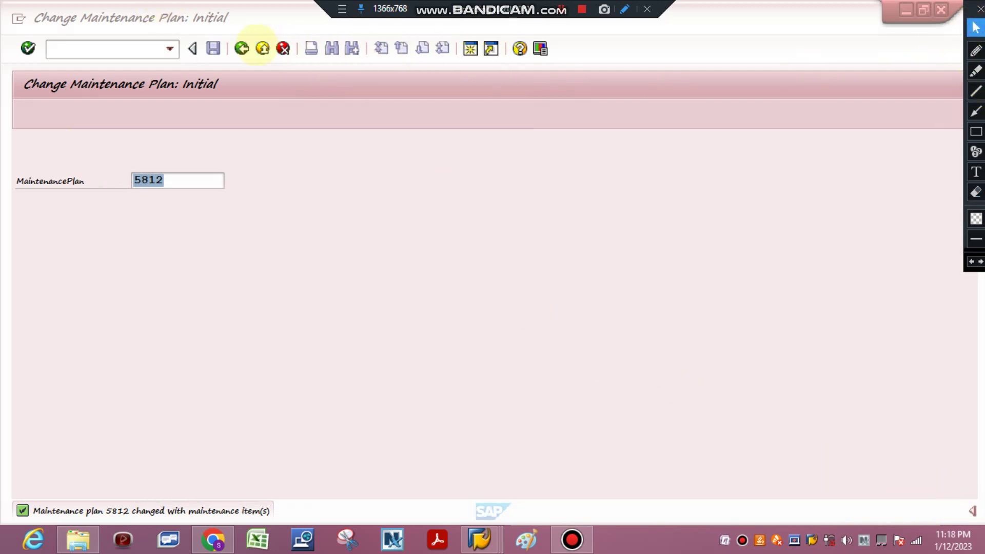
click(242, 48)
text(i)
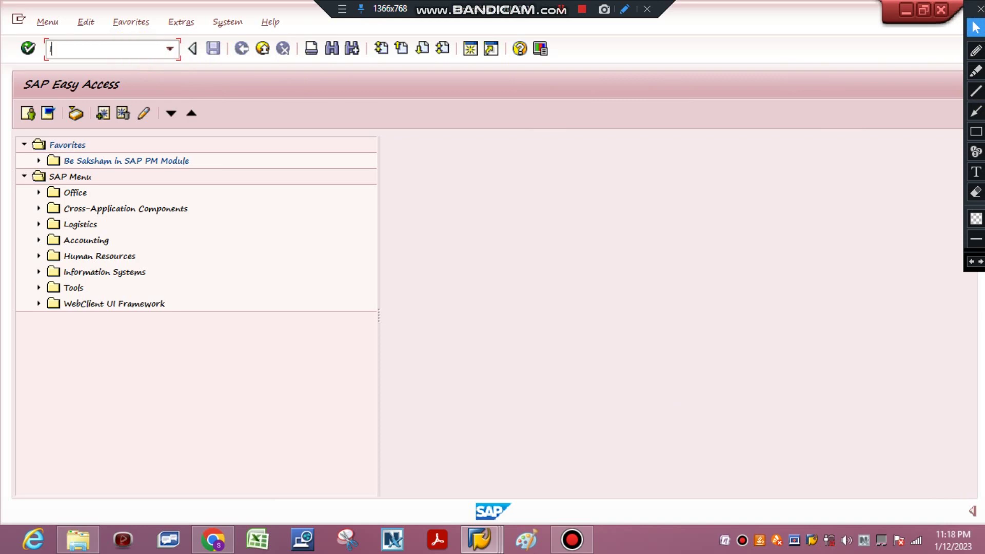
key(Return)
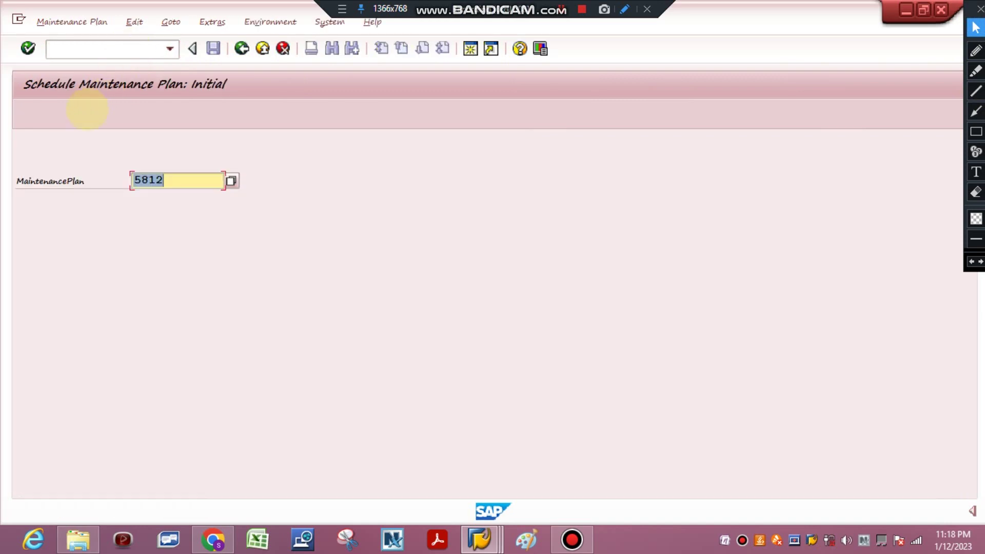
click(28, 49)
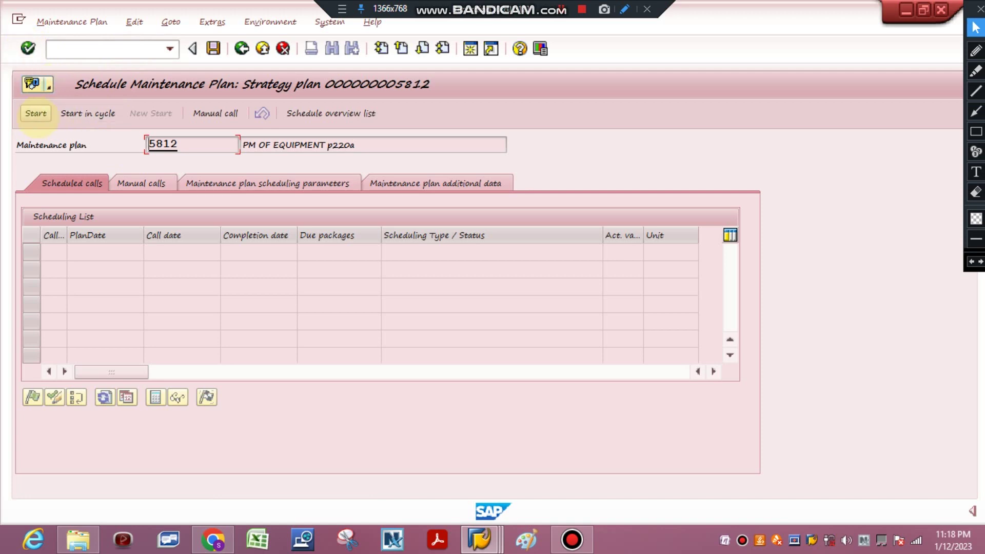
click(36, 113)
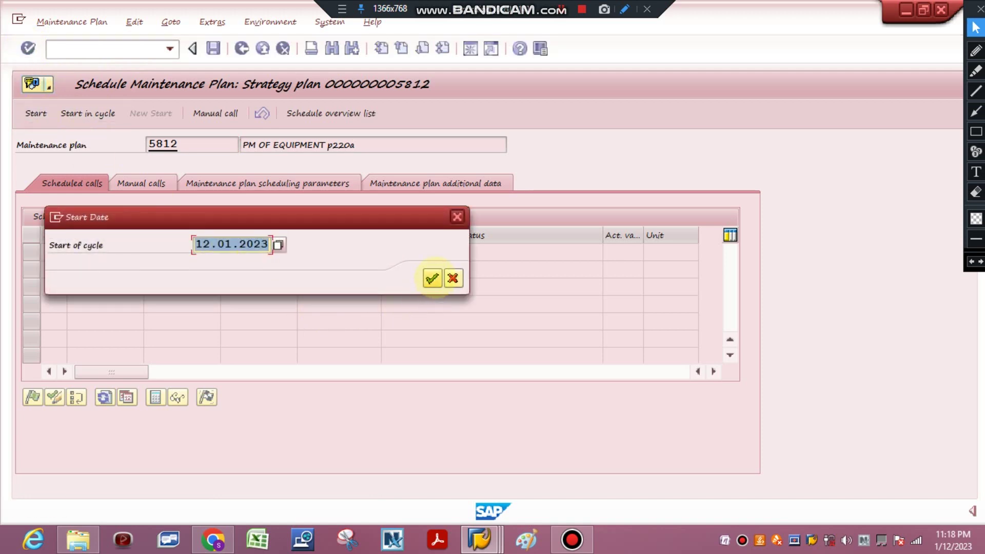
click(432, 278)
Step: Examine the scheduling list's plan dates, call dates, due packages and statuses, along with the maintenance plan's description
scroll(121, 297, down, 3)
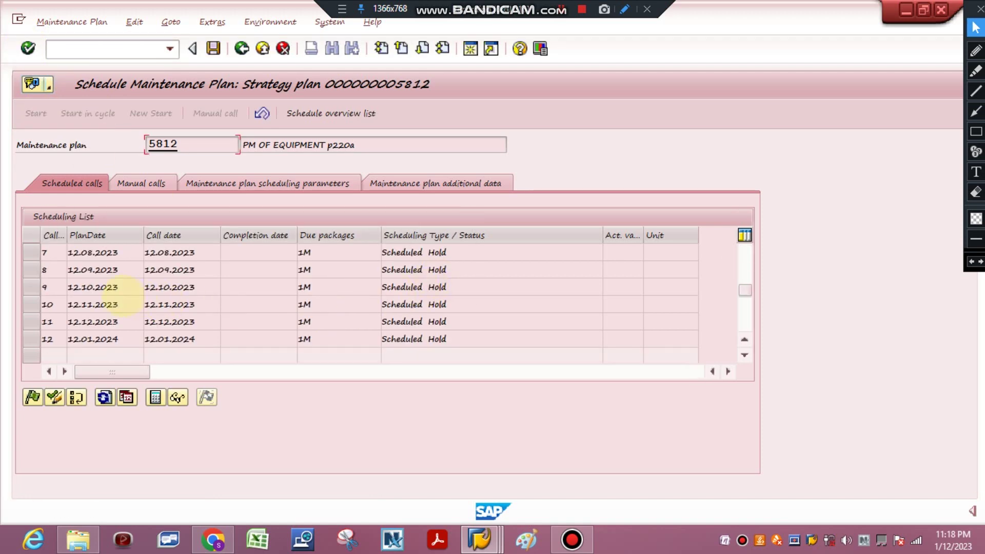
scroll(265, 291, up, 3)
scroll(311, 310, down, 3)
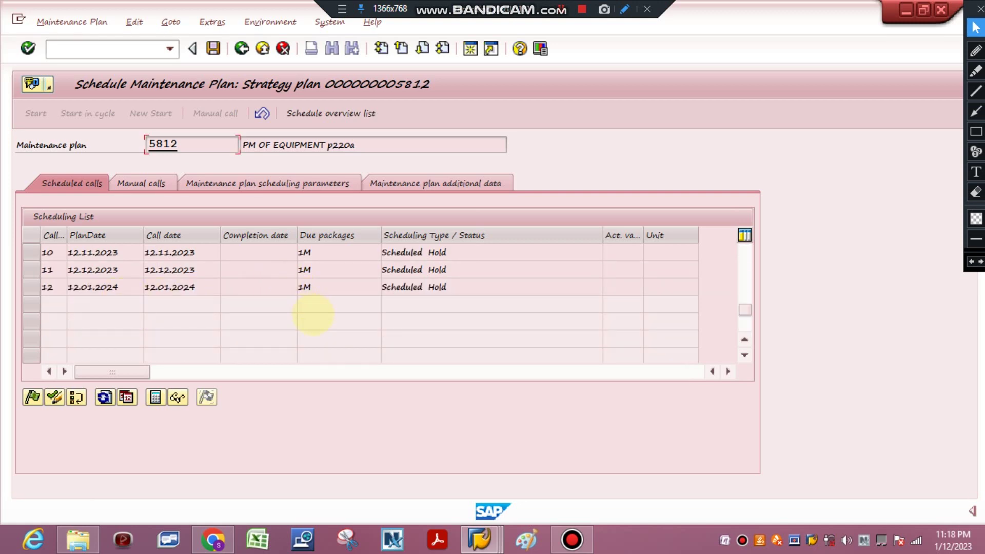
scroll(314, 314, up, 3)
scroll(310, 318, down, 3)
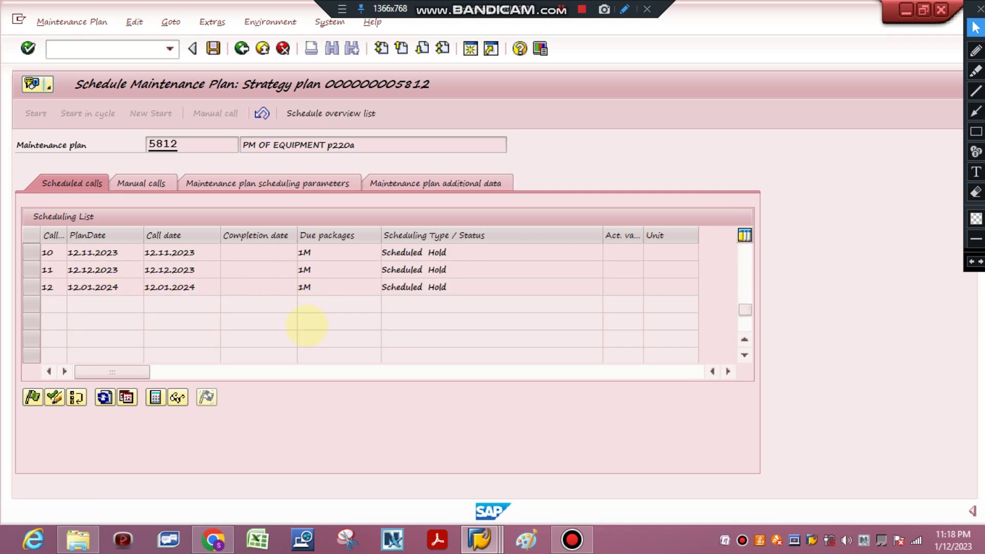
scroll(308, 325, up, 3)
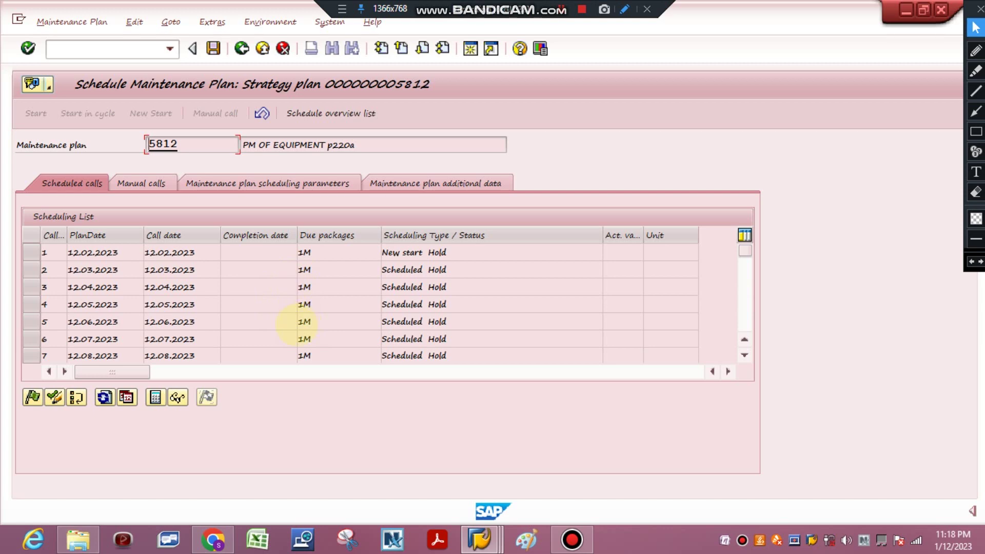
scroll(341, 300, down, 3)
scroll(341, 301, up, 3)
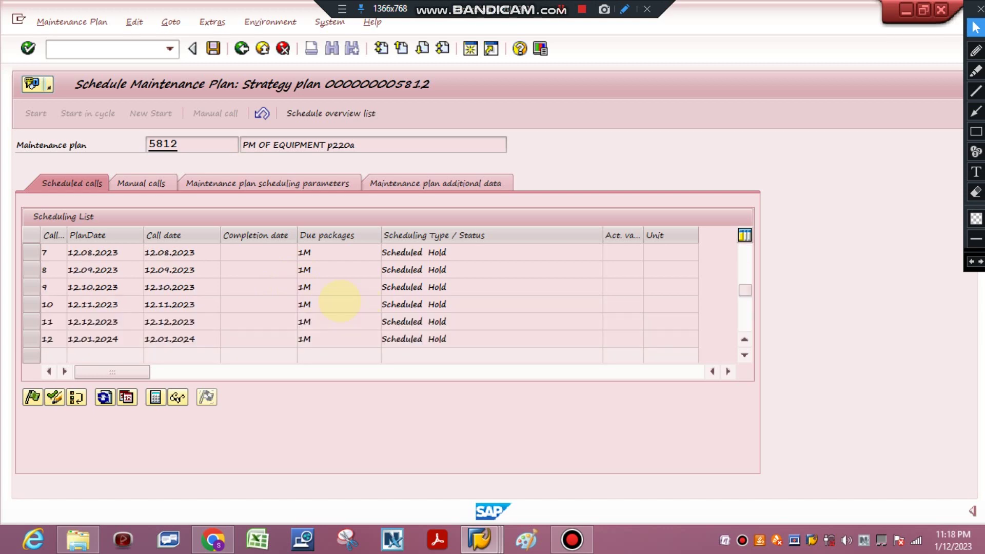
double_click(368, 145)
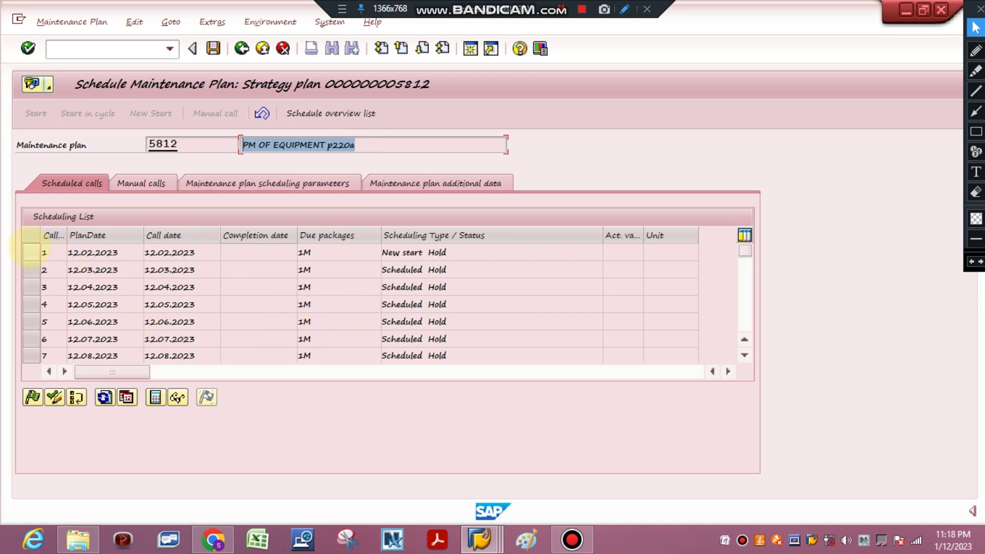
Step: Release call 1, planned for 12.02.2023, and save the maintenance plan's schedule
click(31, 252)
click(33, 397)
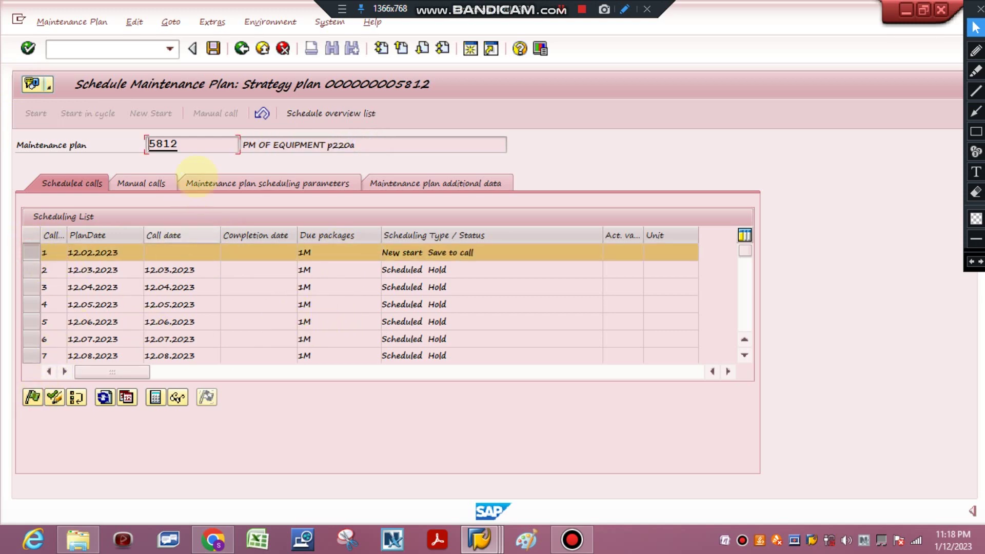
click(213, 49)
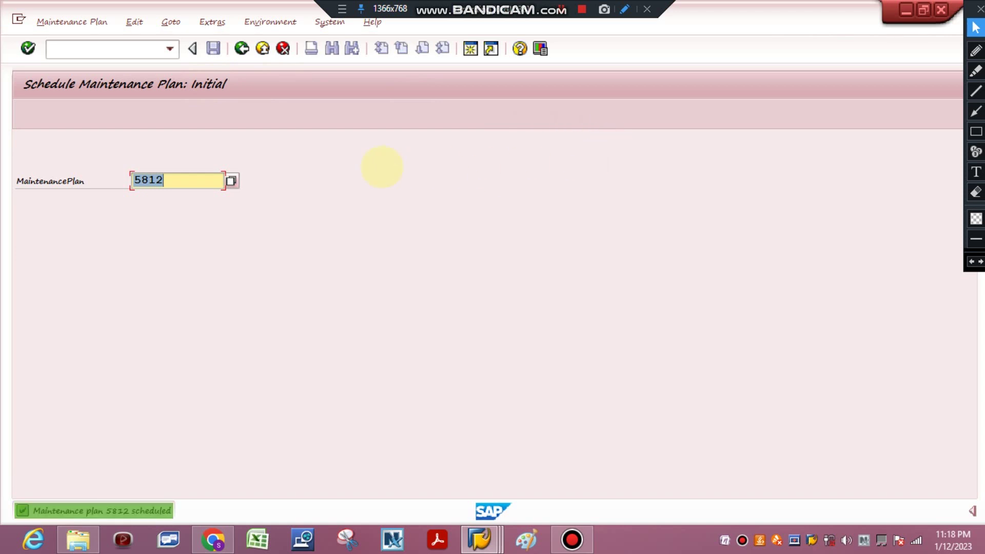
Step: Add the red text annotation "MAINTENANCE PLAN" in the empty area beside the maintenance plan field
click(976, 172)
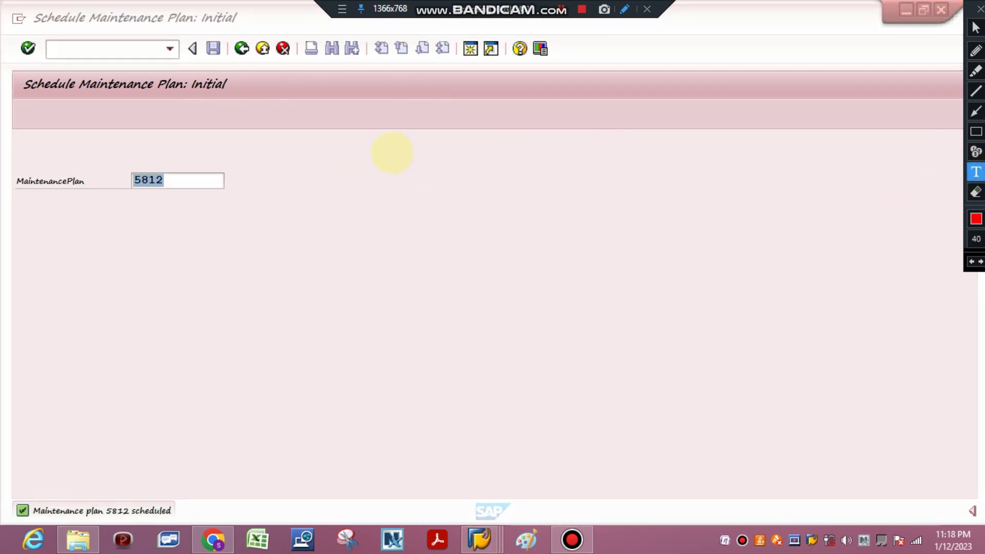
click(392, 152)
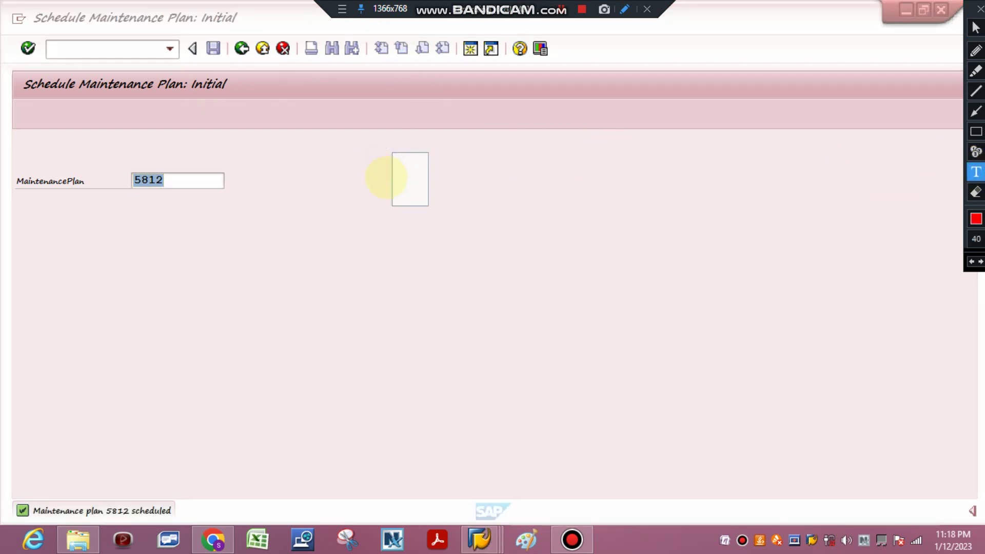
text(MAINTENANC)
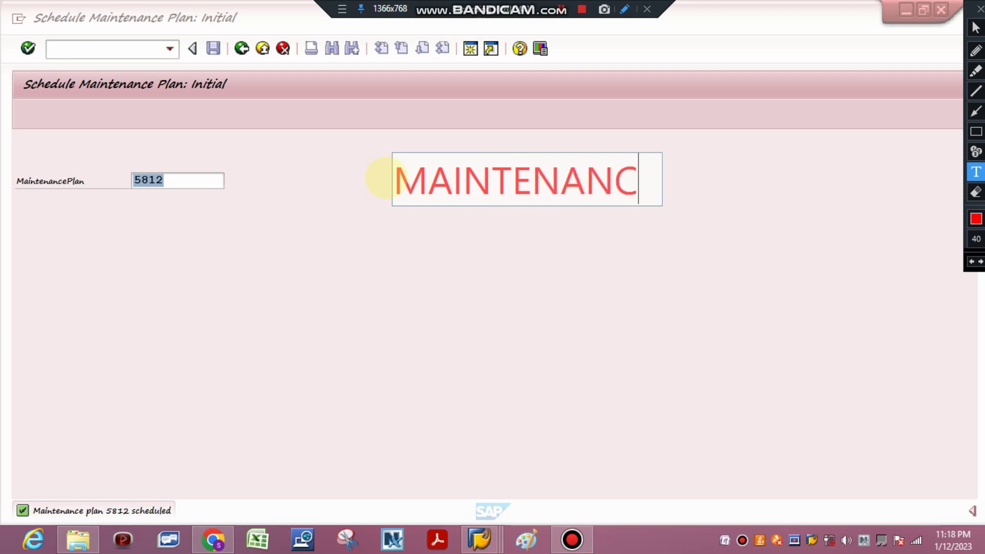
text(E PLAN)
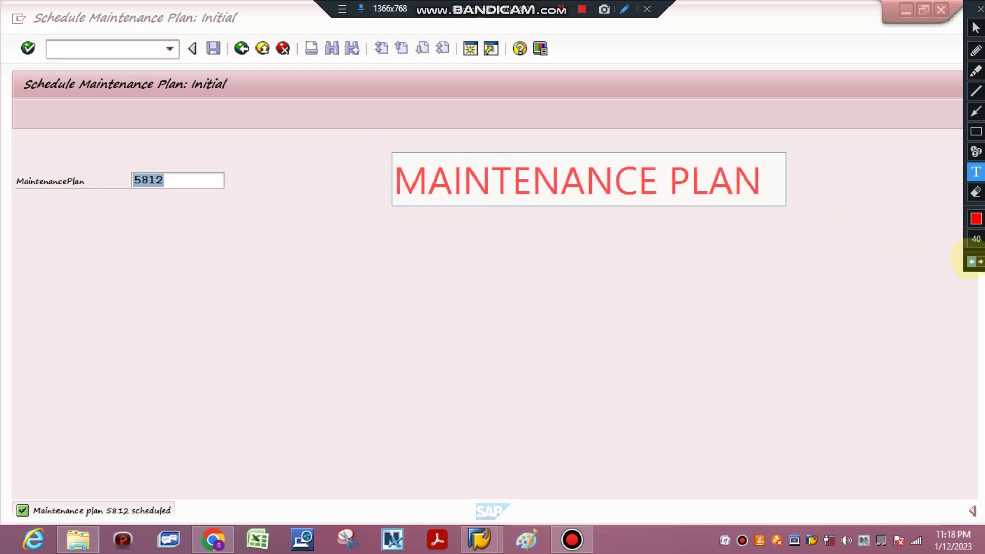
Step: Add the text annotation "TYPES OF MAINTENANCE PLAN" below the "MAINTENANCE PLAN" annotation
click(974, 172)
click(455, 241)
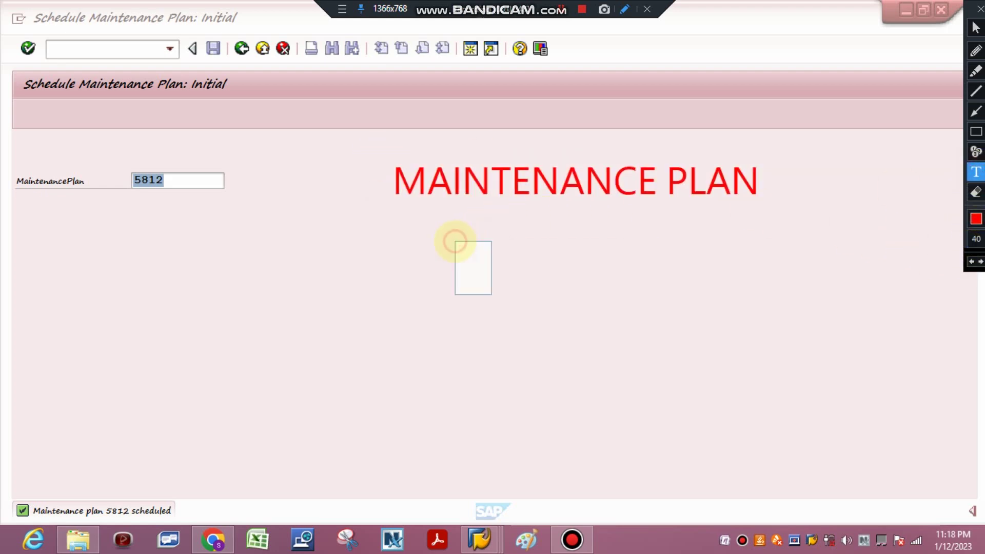
text(TYPES OF)
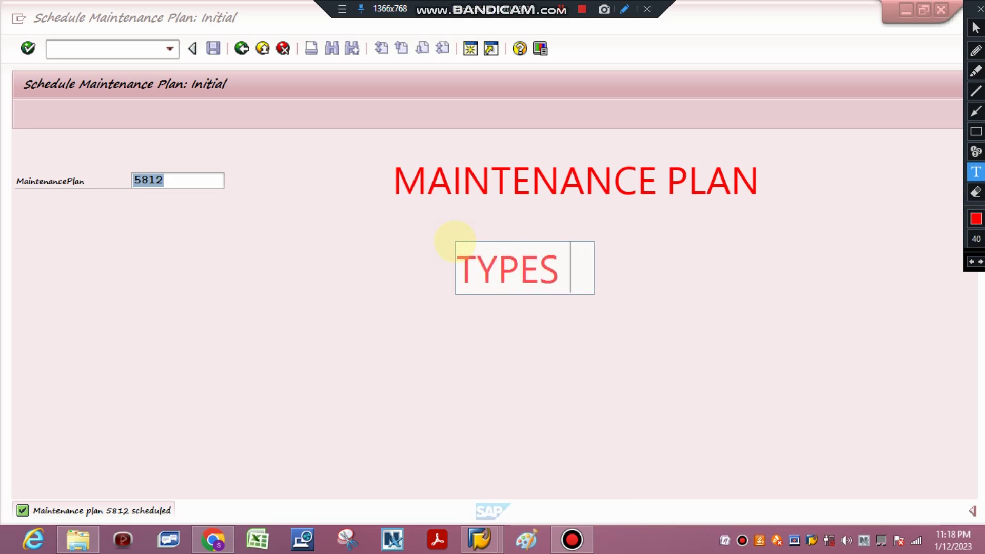
key(BackSpace)
key(BackSpace)
key(BackSpace)
key(BackSpace)
key(BackSpace)
key(BackSpace)
key(BackSpace)
key(BackSpace)
text(MAINTENANCE PLAN)
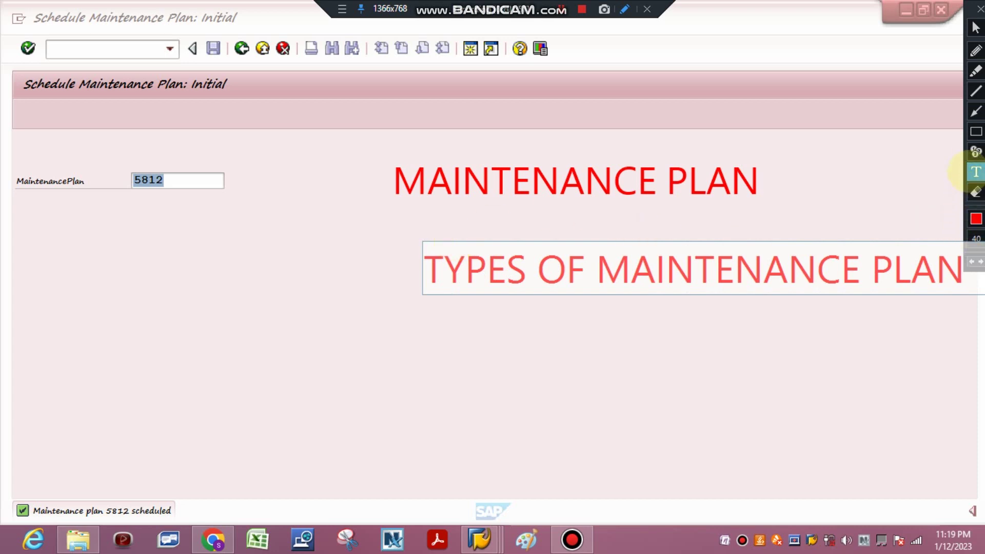
Step: Add the text annotation "SINGLE CYCLE PLAN" below "TYPES OF MAINTENANCE PLAN"
click(976, 171)
click(337, 327)
text(S)
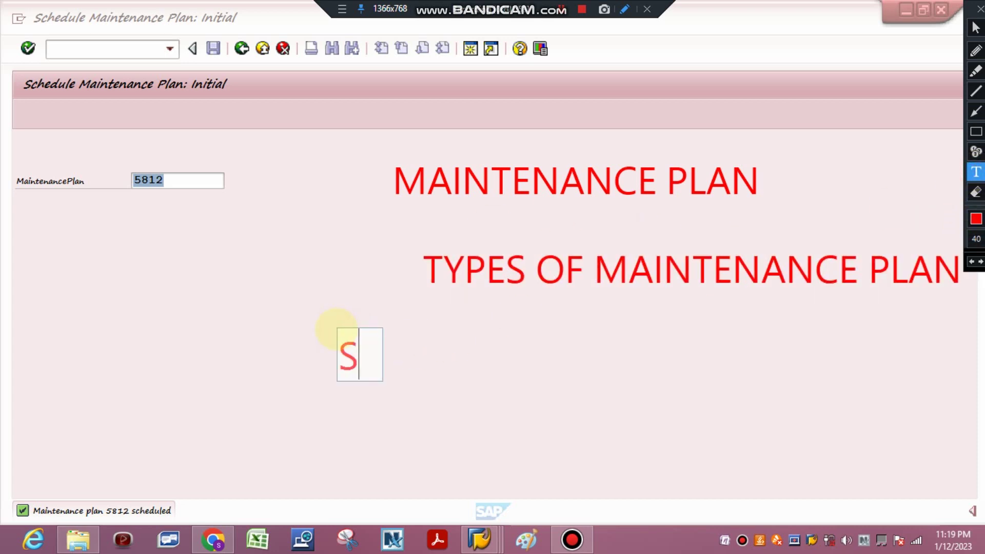
text(INGLE CY)
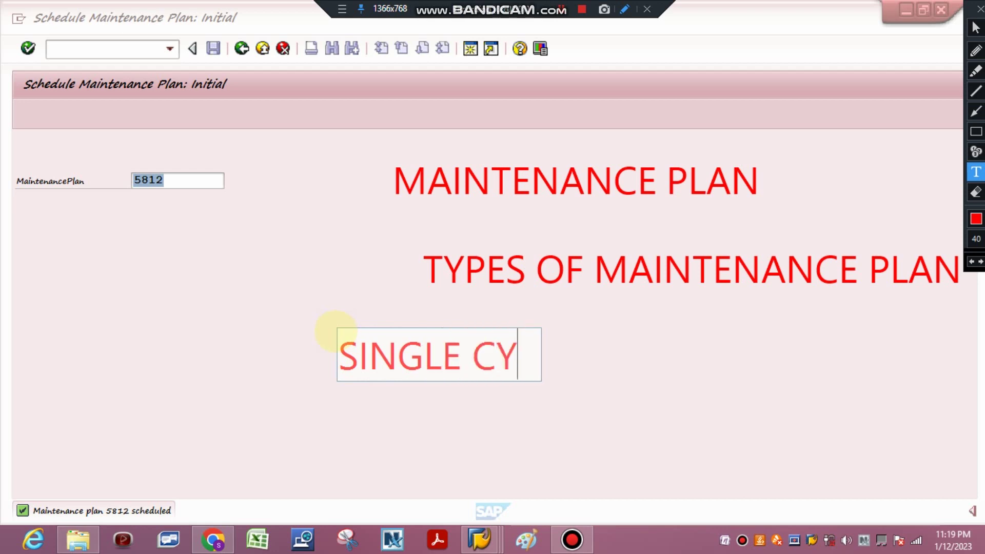
text(CLE PLAN)
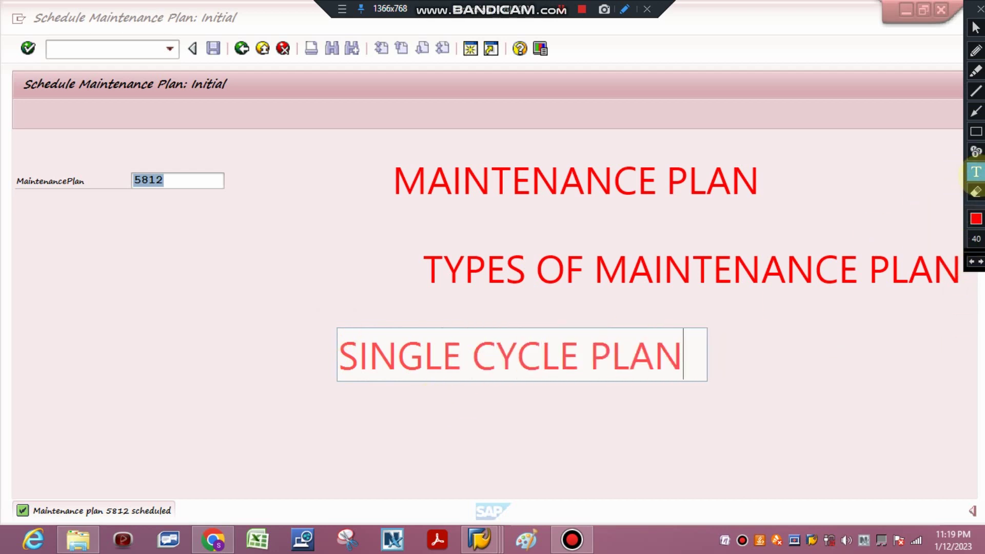
Step: Add the text annotation "STRATEGY PLAN" below "SINGLE CYCLE PLAN", and erase all four annotations
click(975, 172)
click(341, 425)
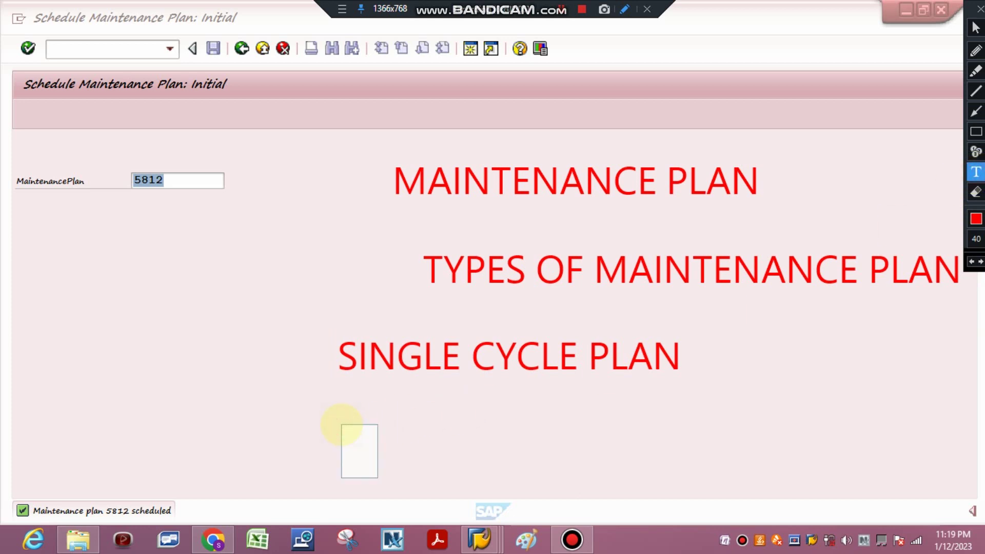
text(STA)
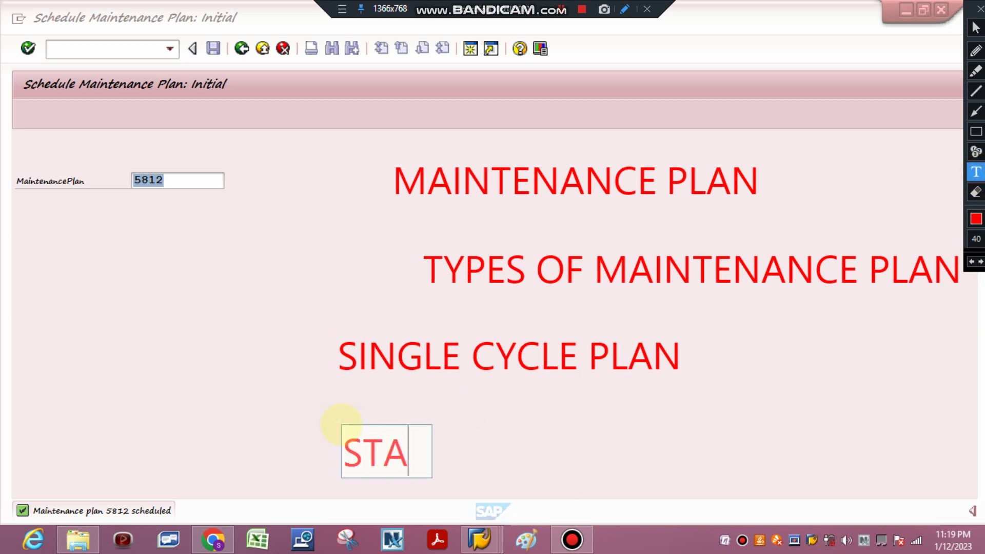
key(BackSpace)
text(RATEG)
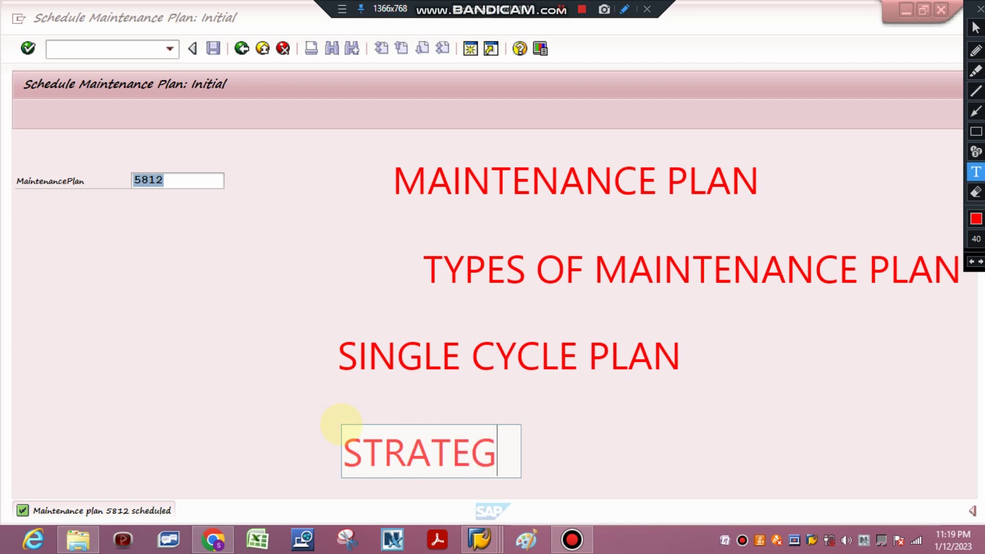
text(Y PLAN)
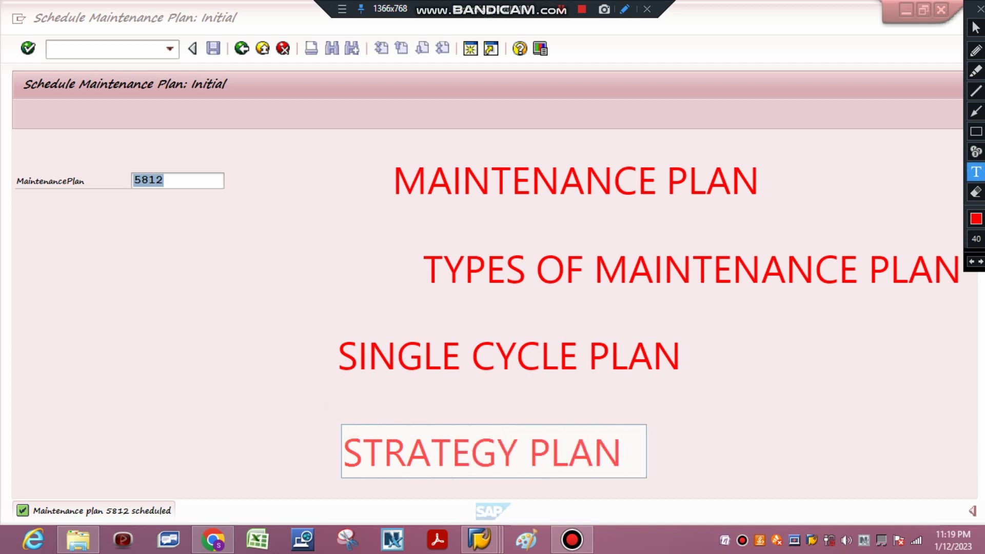
click(976, 192)
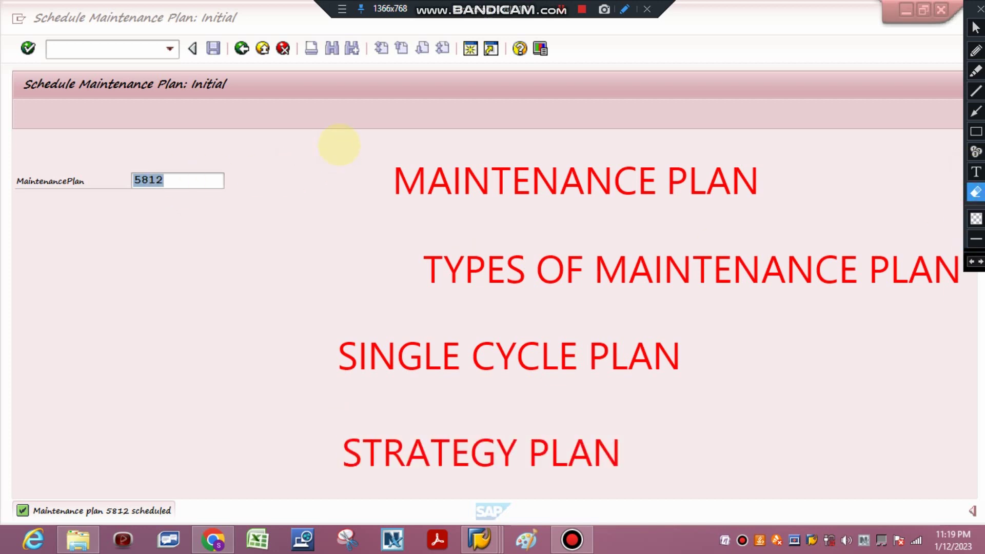
mouse_move(338, 144)
mouse_down()
mouse_move(820, 424)
mouse_move(982, 474)
mouse_up()
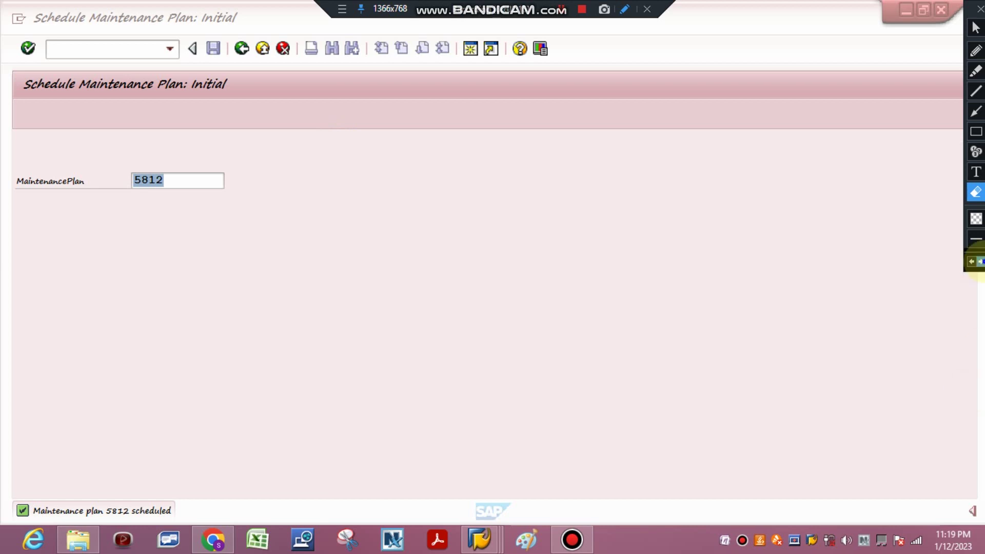
Step: Add the text annotations "01" and "02", one below the other, in the cleared area
click(975, 172)
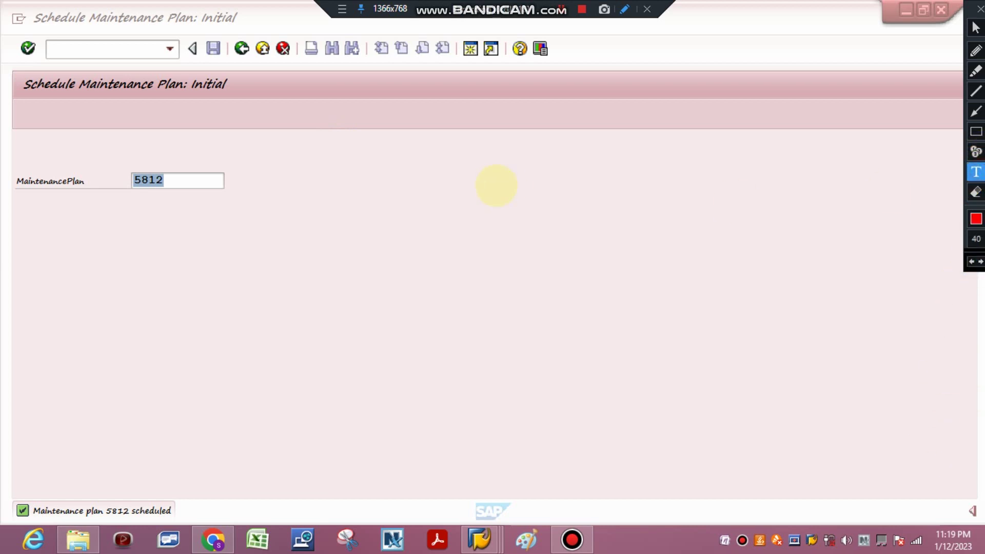
click(431, 163)
text(01)
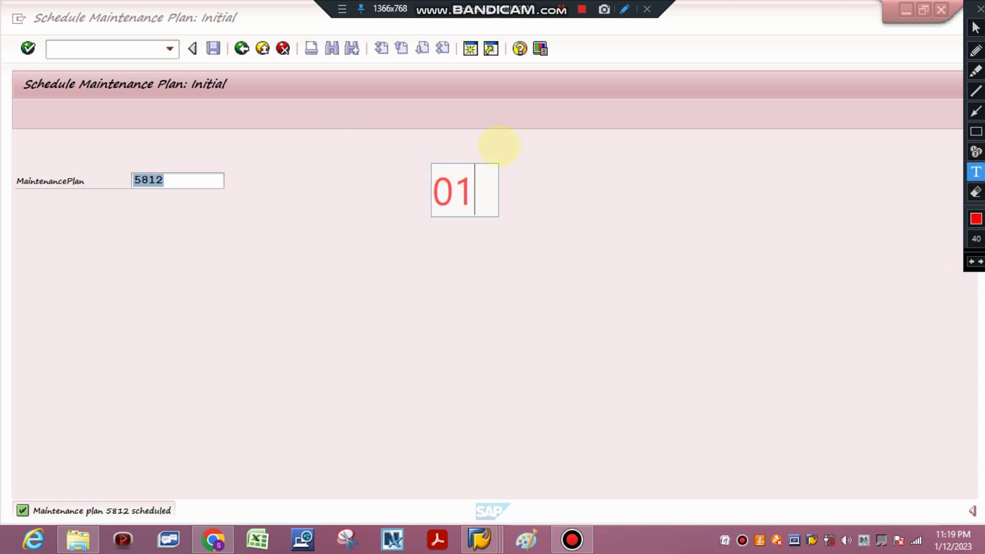
click(976, 172)
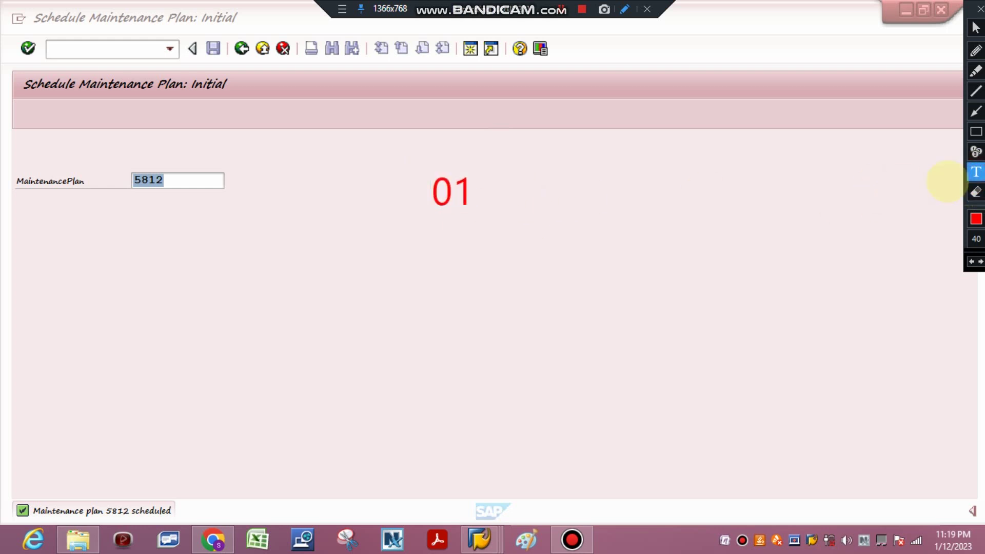
click(454, 237)
text(2)
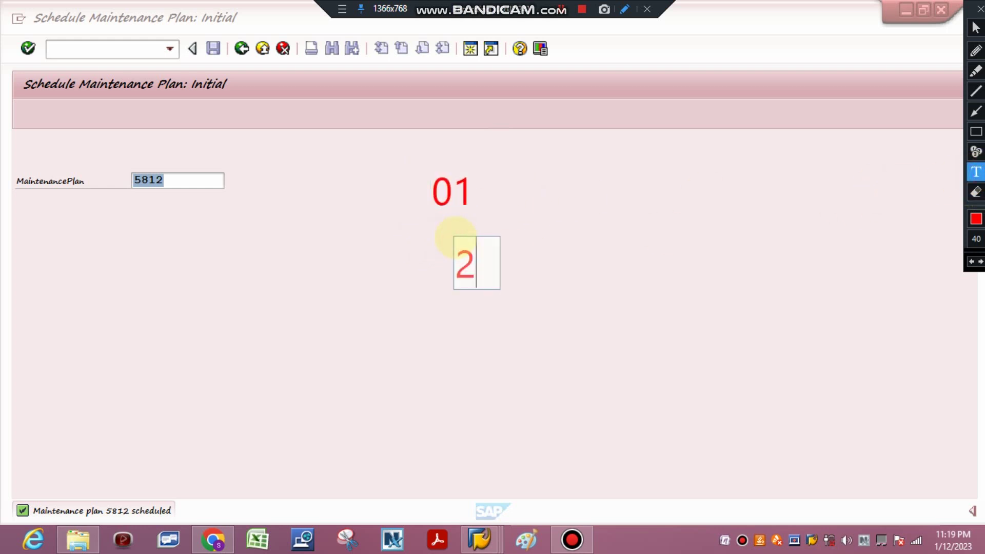
key(BackSpace)
text(02)
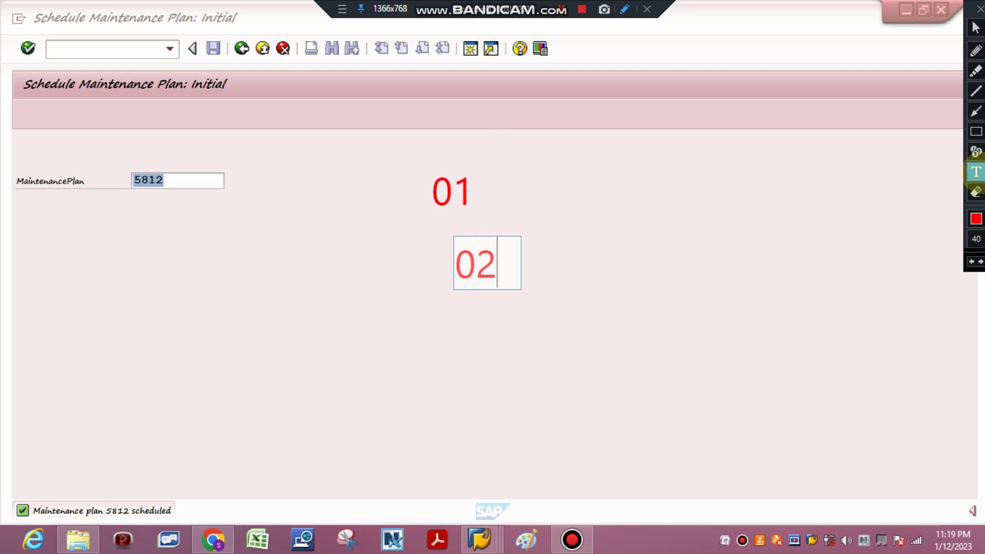
Step: Add the text annotation "03" below "02", and erase all three number annotations
click(976, 172)
click(450, 327)
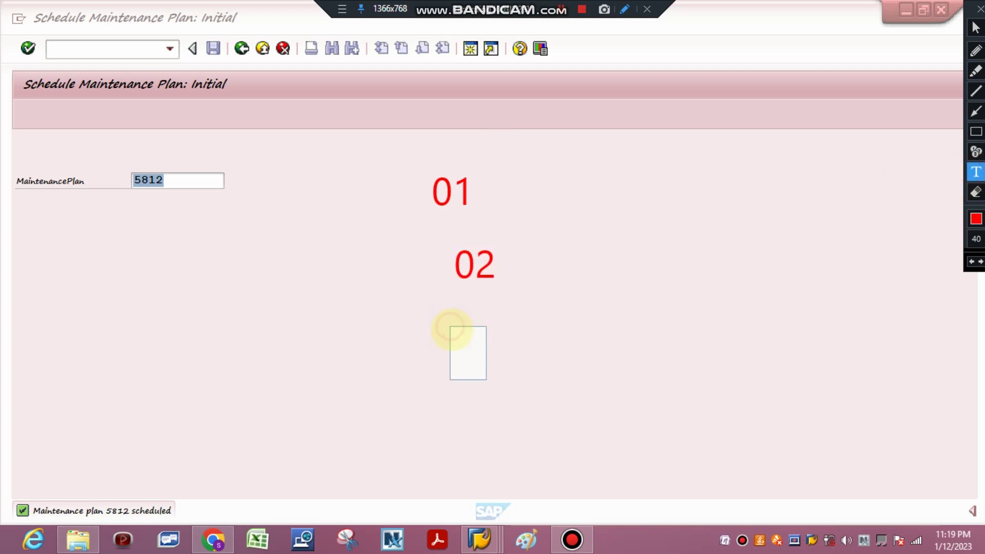
text(03)
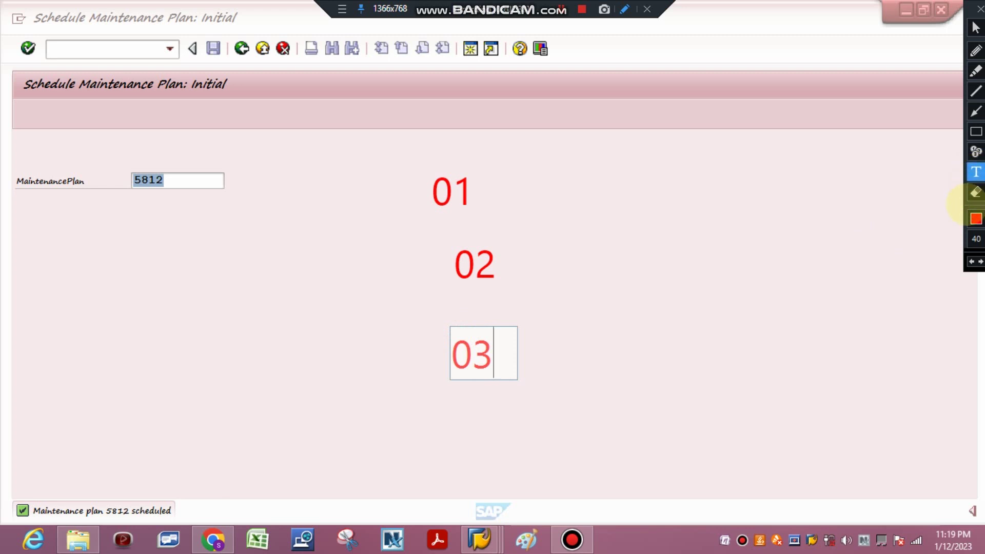
click(974, 194)
drag(408, 147, 569, 396)
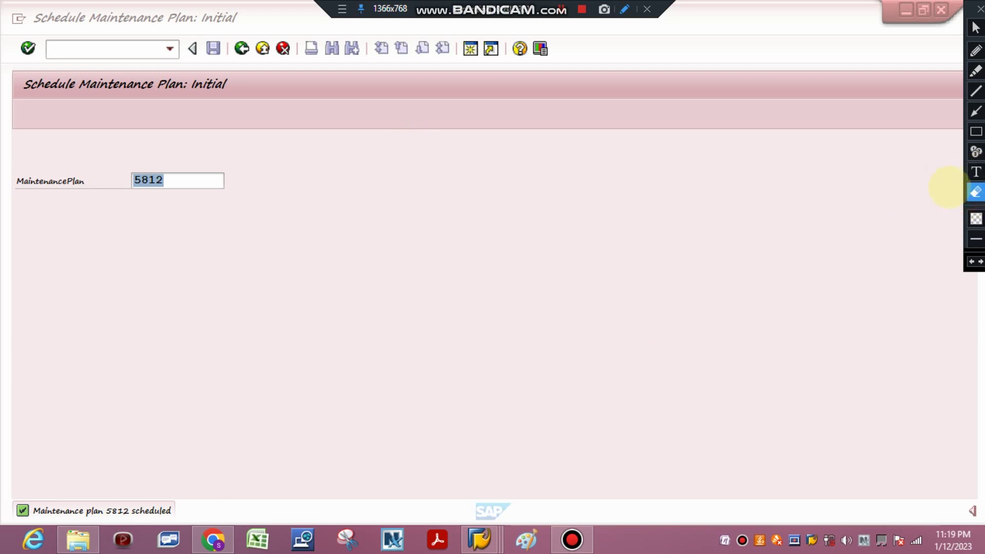
Step: Annotate the screen with the transaction codes "IP41" and, below it, "IP42"
click(975, 172)
click(379, 192)
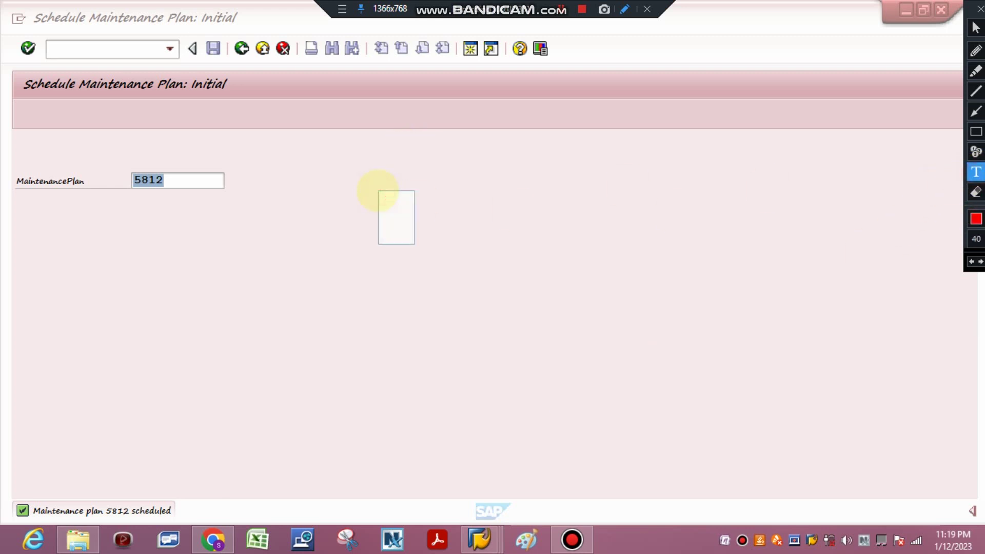
text(IP41)
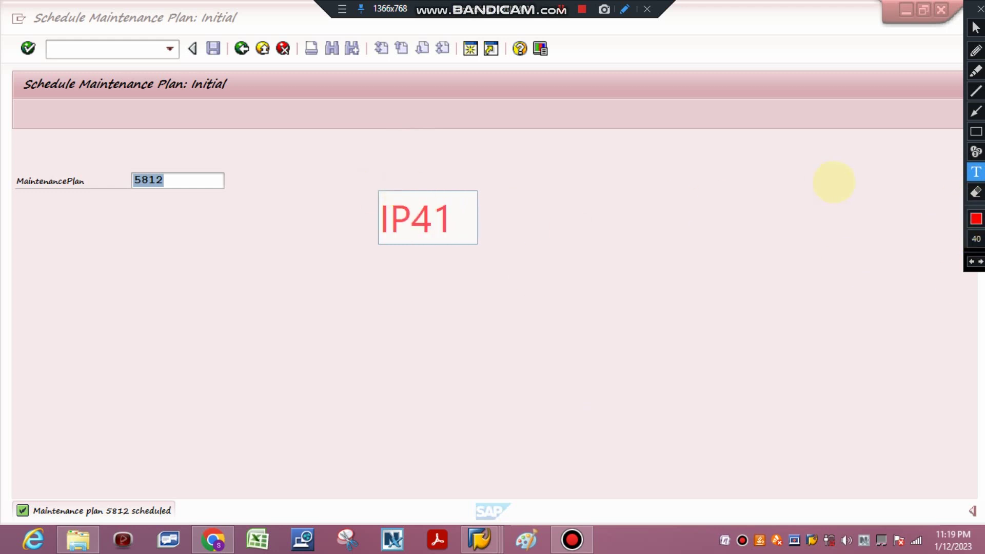
click(975, 173)
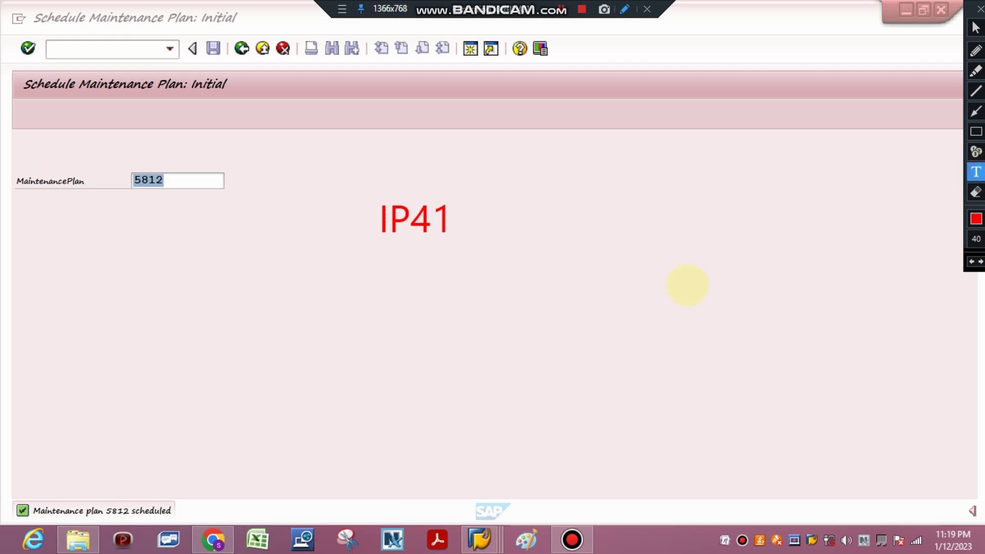
click(387, 292)
text(IP42)
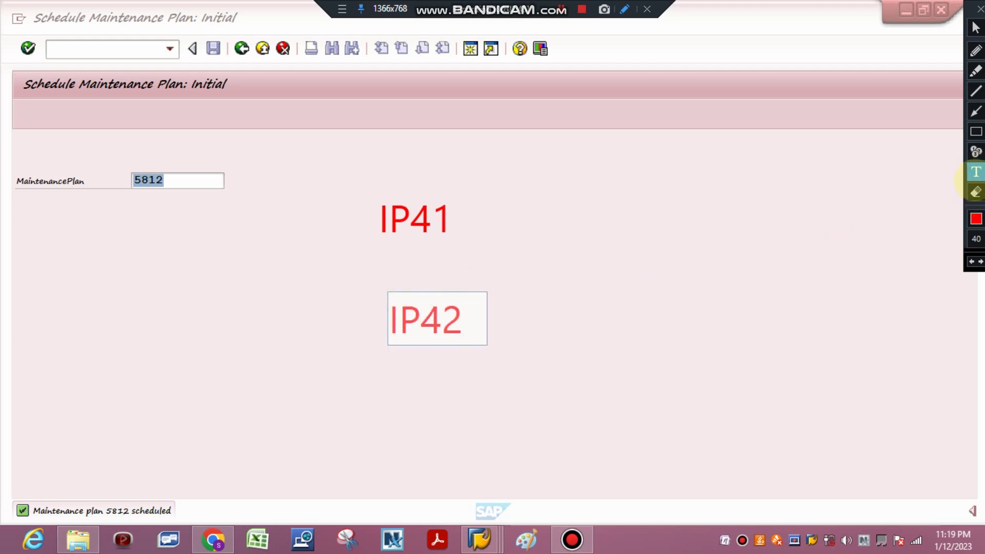
Step: Add the transaction code annotations "IP02" below "IP42" and "IP03" in a second column beside "IP41"
click(975, 172)
click(397, 378)
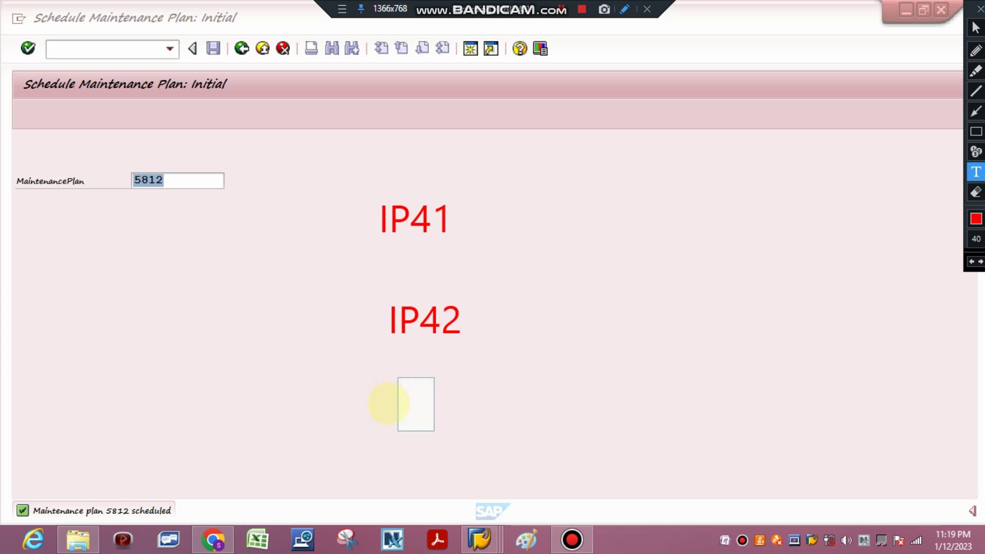
text(IP02)
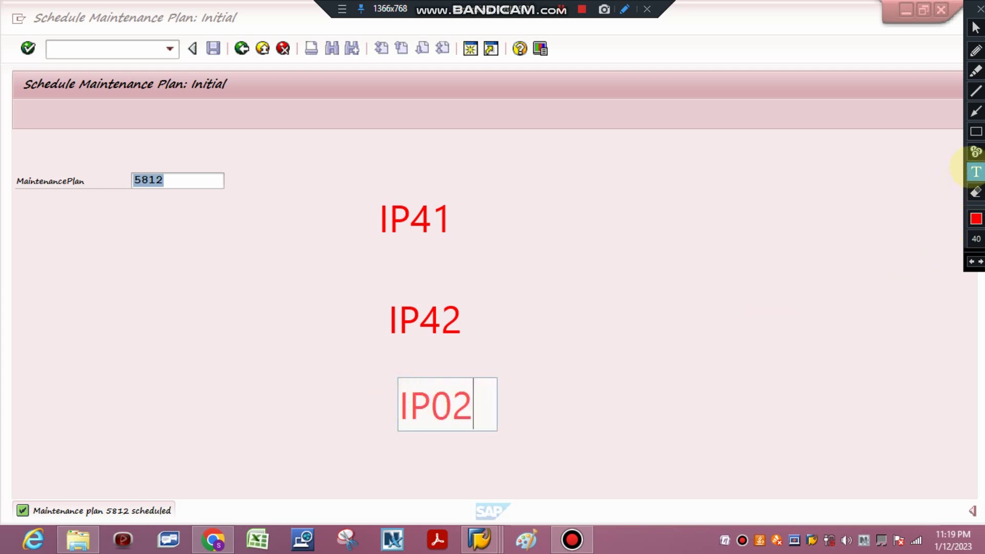
click(976, 171)
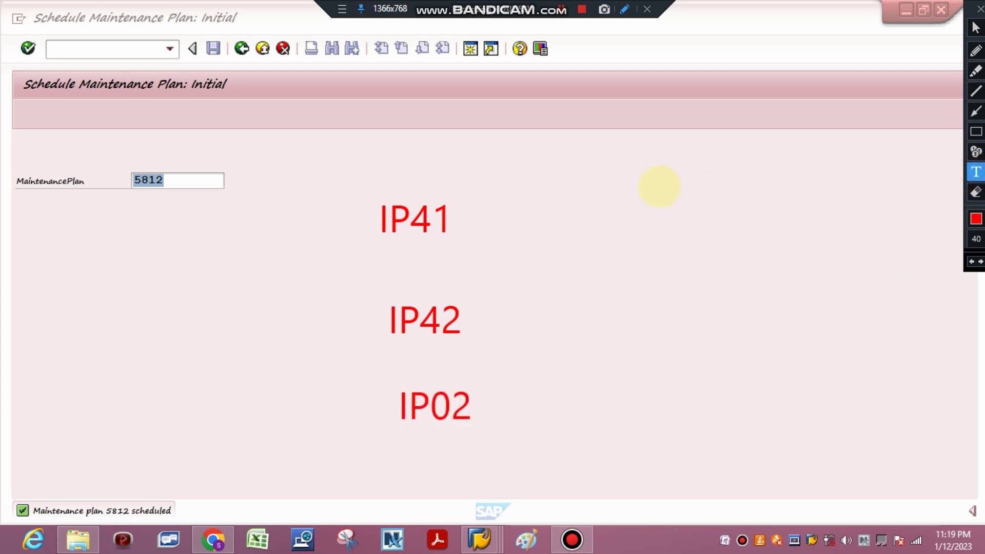
click(622, 176)
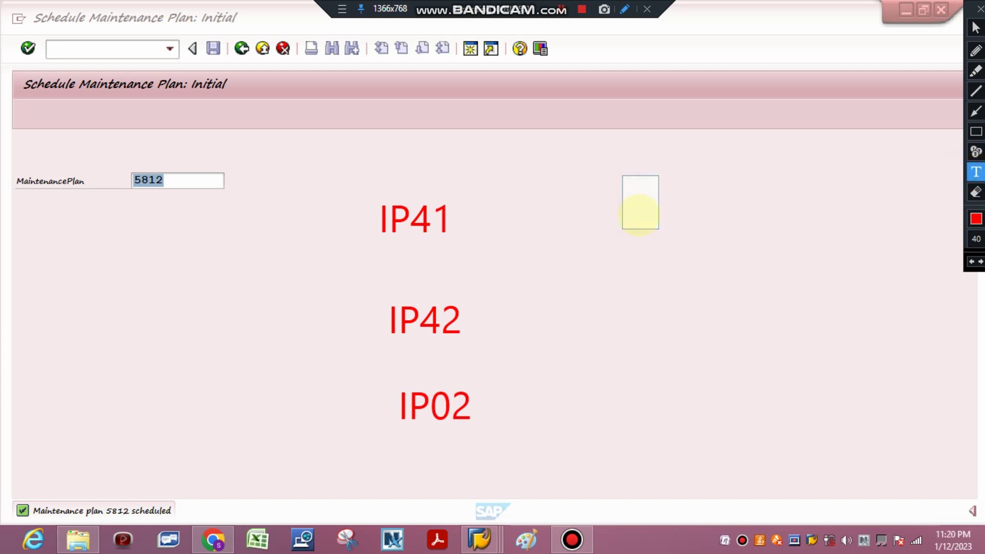
text(IP03)
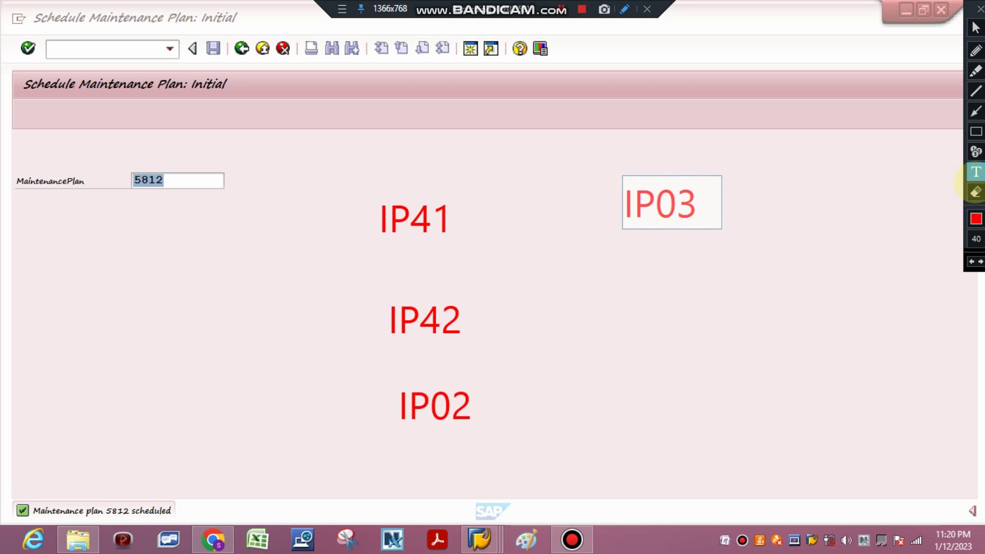
Step: Add the transaction code annotation "IP10" below "IP03"
click(975, 173)
click(689, 270)
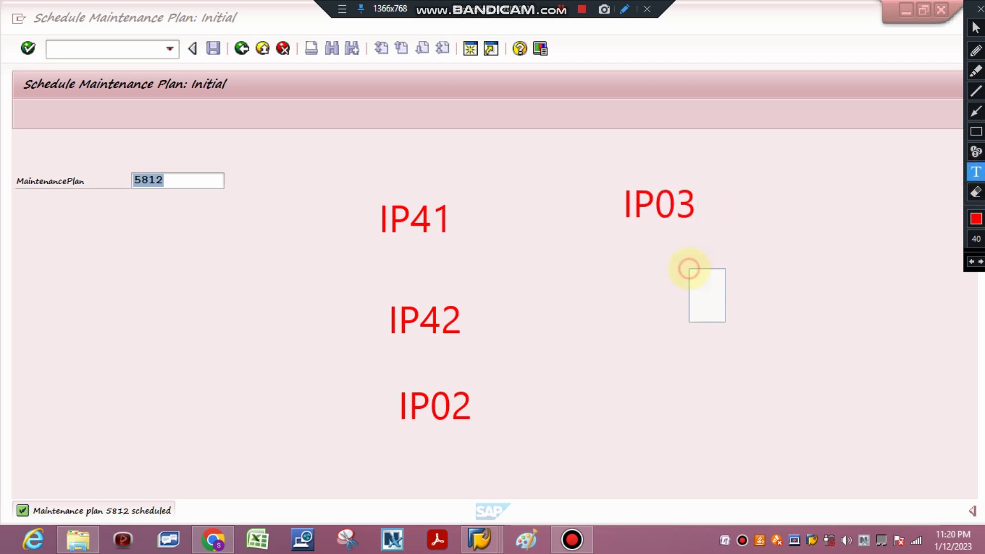
text(IP10)
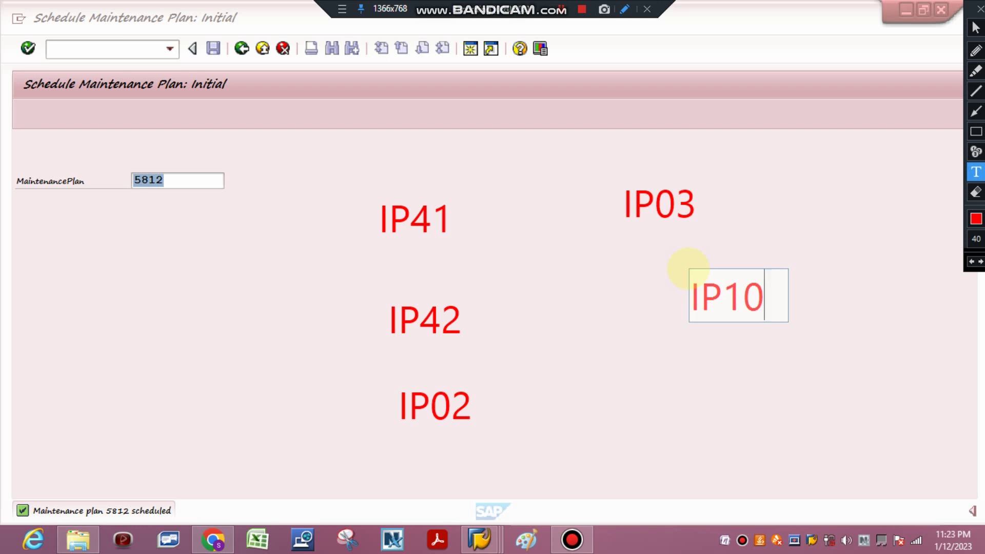
click(580, 11)
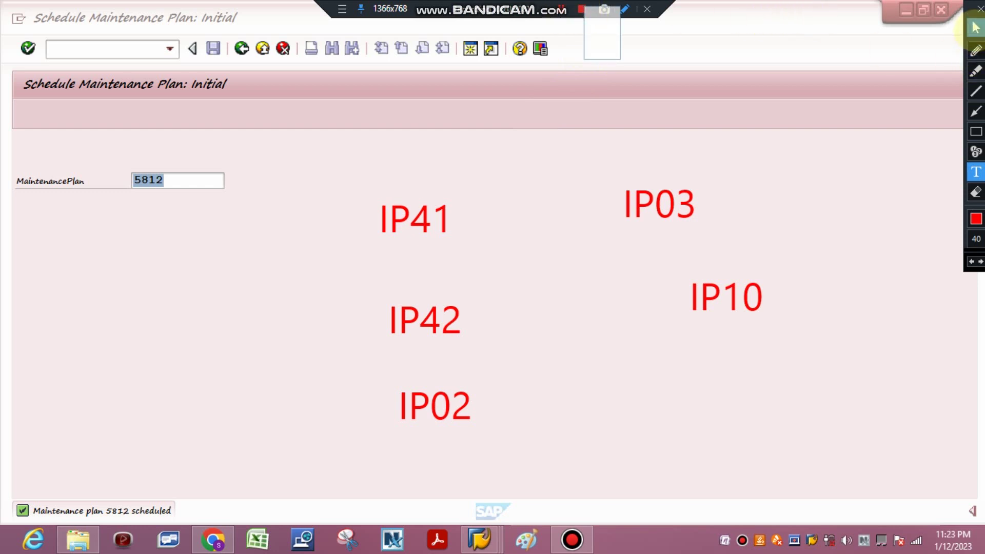
click(975, 27)
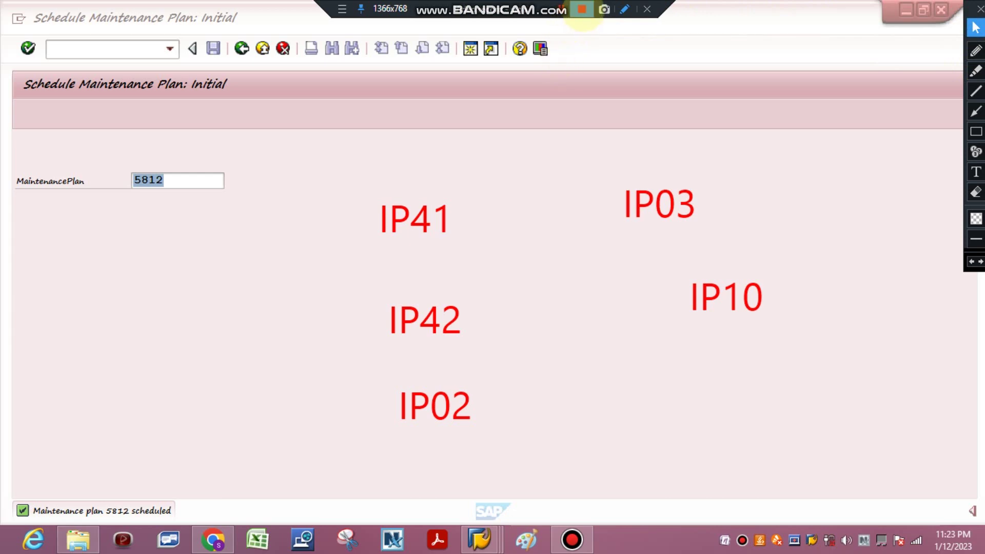
click(581, 9)
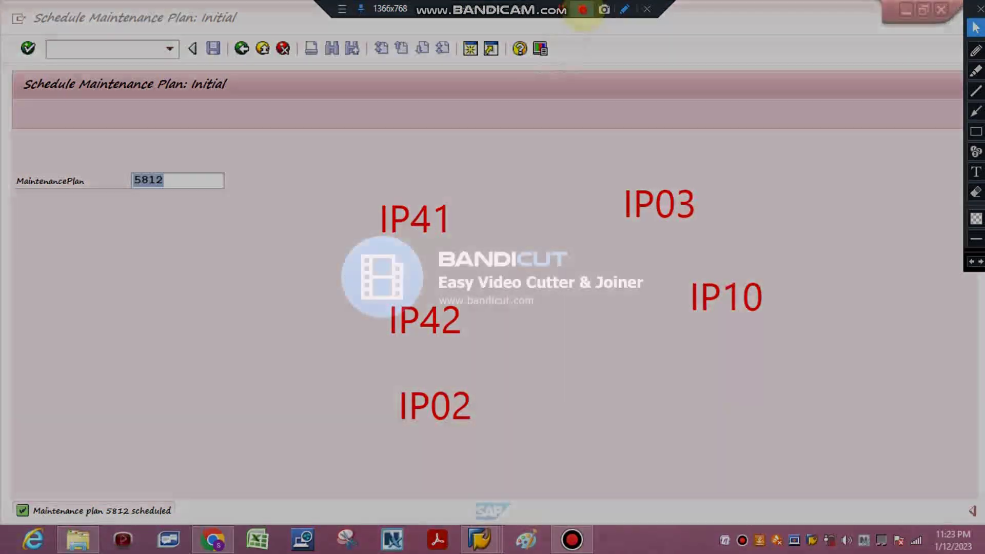